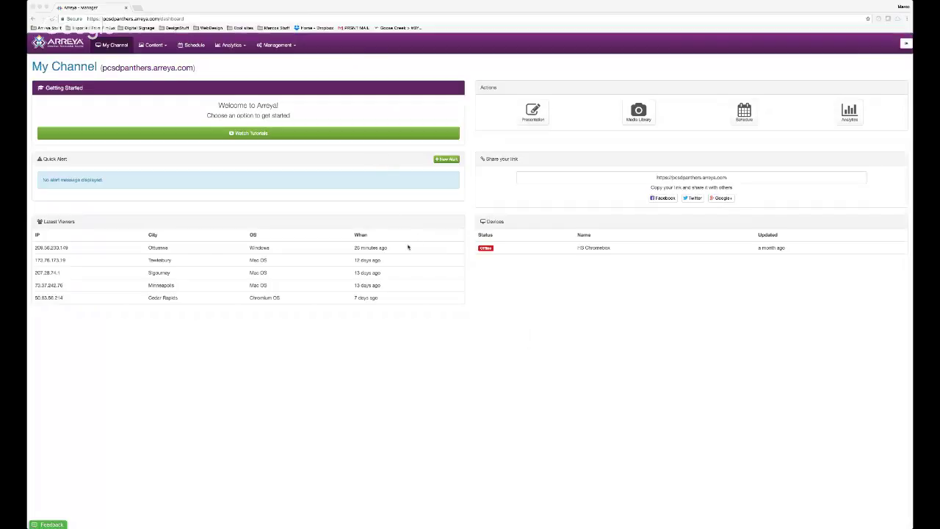
# - Go to the channel's /login address and sign in with the saved credentials
pyautogui.click(276, 8)
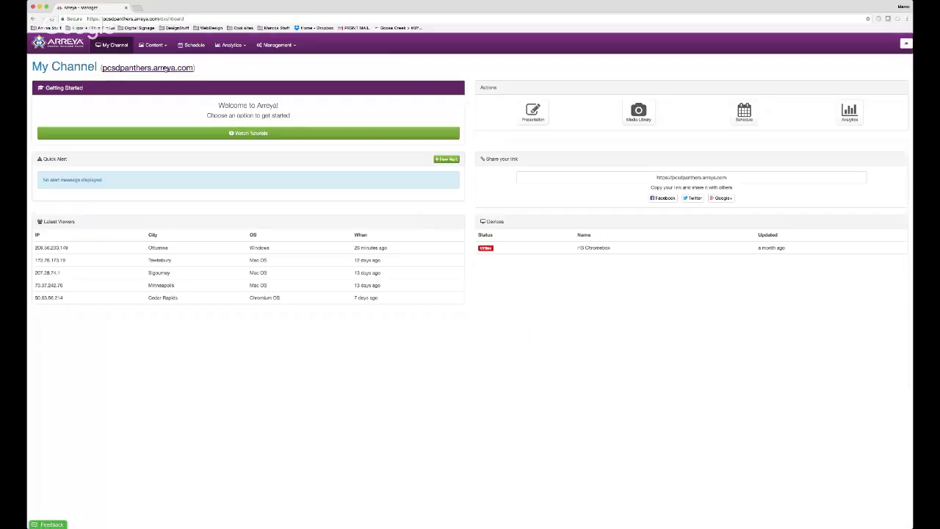
pyautogui.doubleClick(181, 18)
pyautogui.click(181, 18)
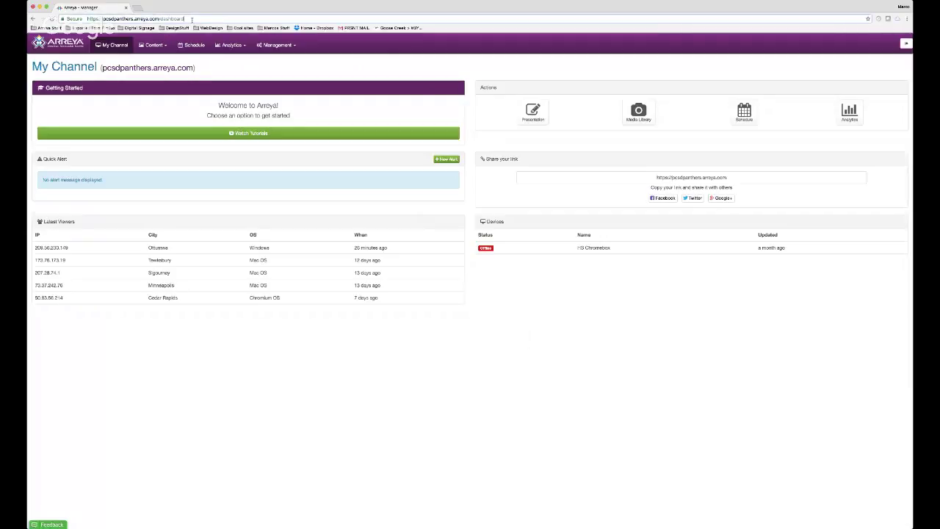
pyautogui.press('BackSpace')
pyautogui.press('BackSpace')
pyautogui.press('BackSpace')
pyautogui.press('BackSpace')
pyautogui.press('BackSpace')
pyautogui.press('BackSpace')
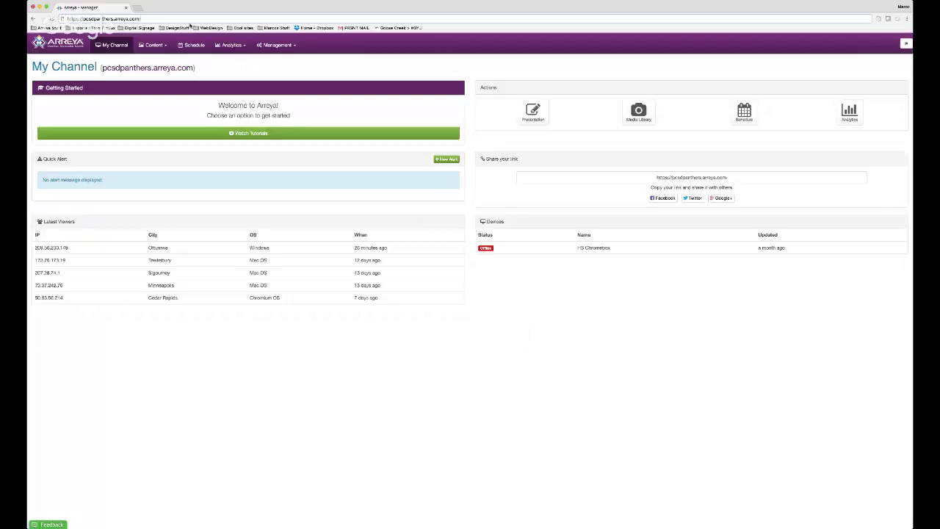
pyautogui.write('login')
pyautogui.press('Return')
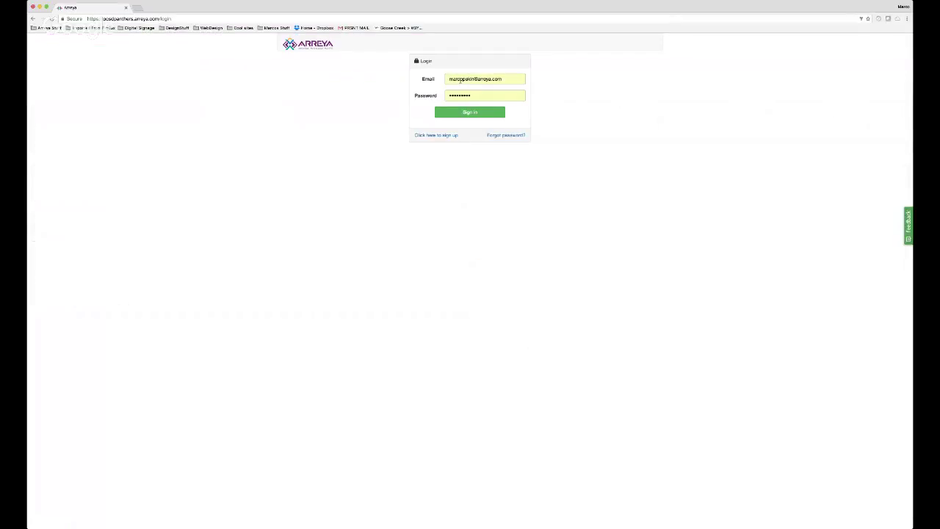
pyautogui.click(477, 113)
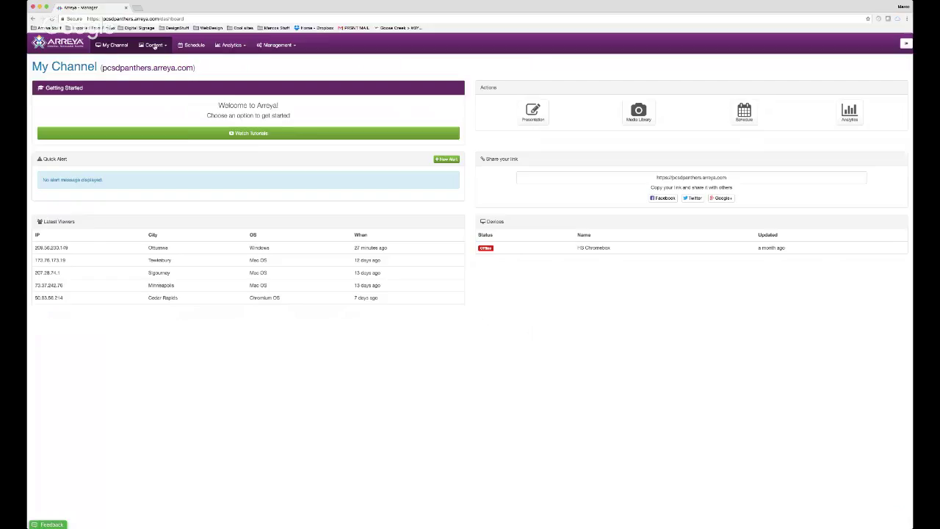
# - Look over the Content options, the Schedule page and the Analytics options
pyautogui.click(154, 45)
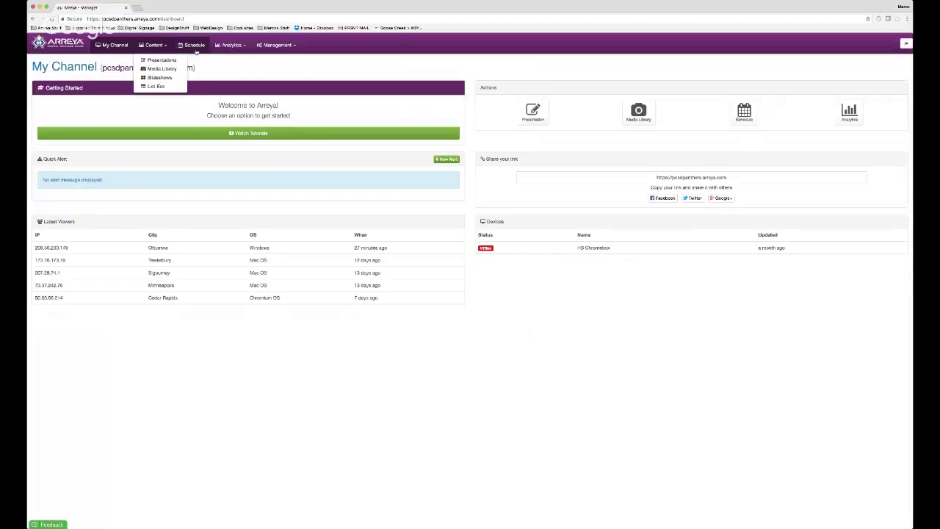
pyautogui.click(193, 46)
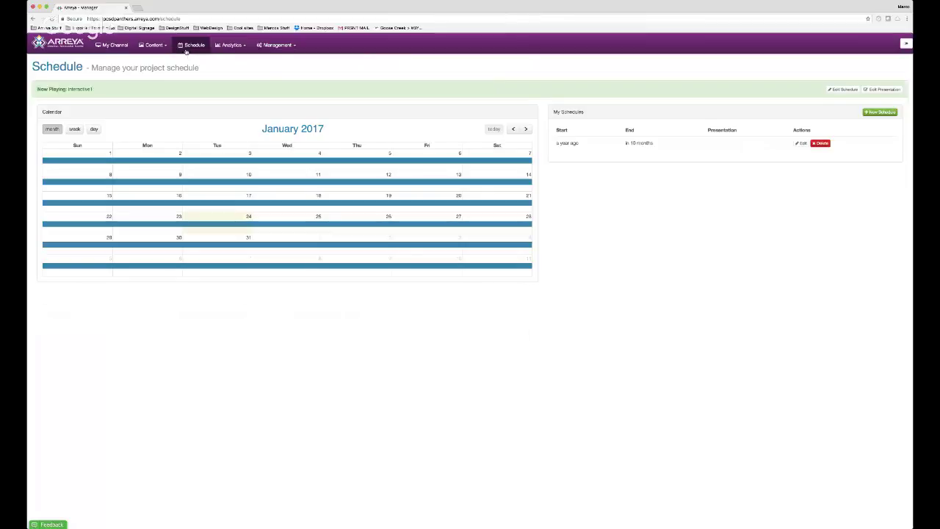
pyautogui.click(228, 46)
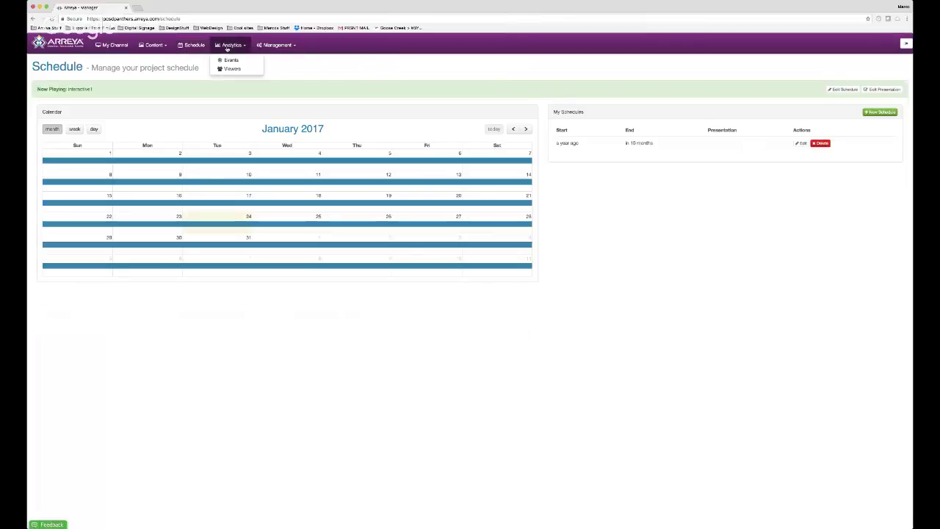
# - Open the Devices management page, view the form for adding a new device and close it
pyautogui.click(267, 47)
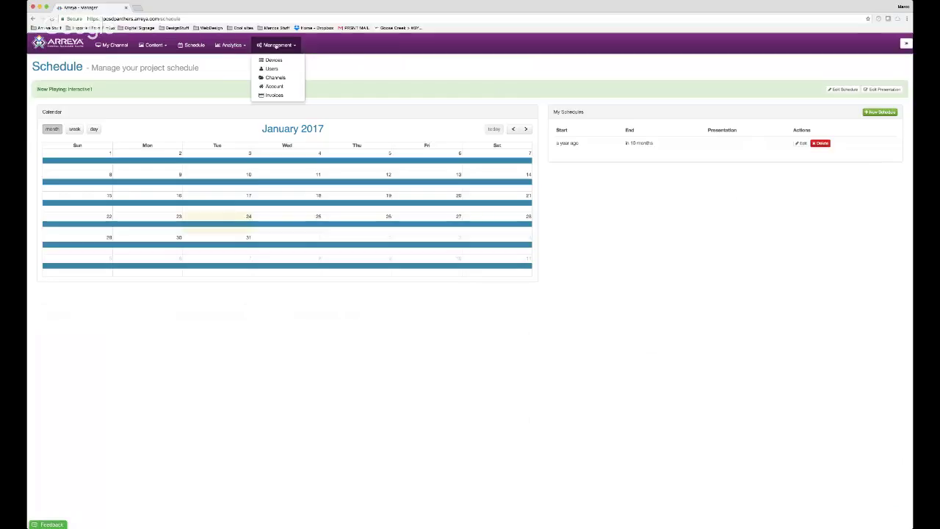
pyautogui.click(278, 60)
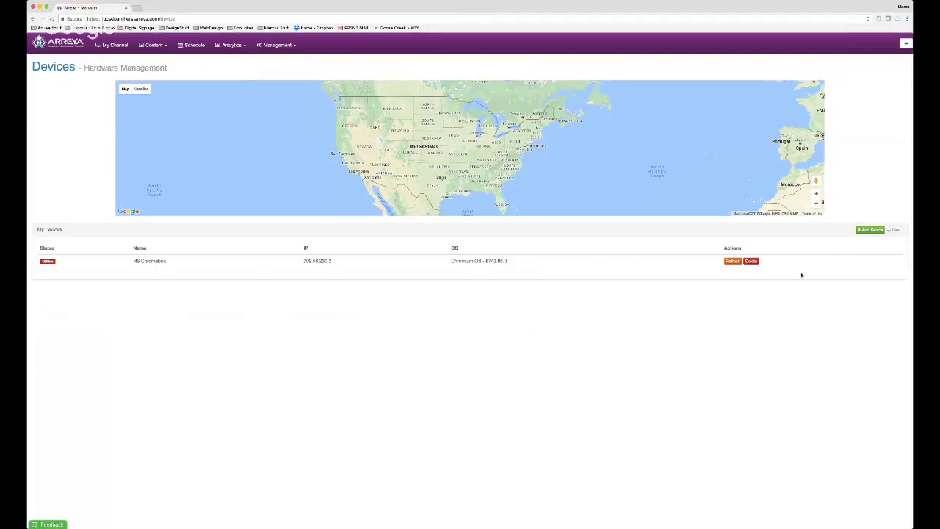
pyautogui.click(867, 232)
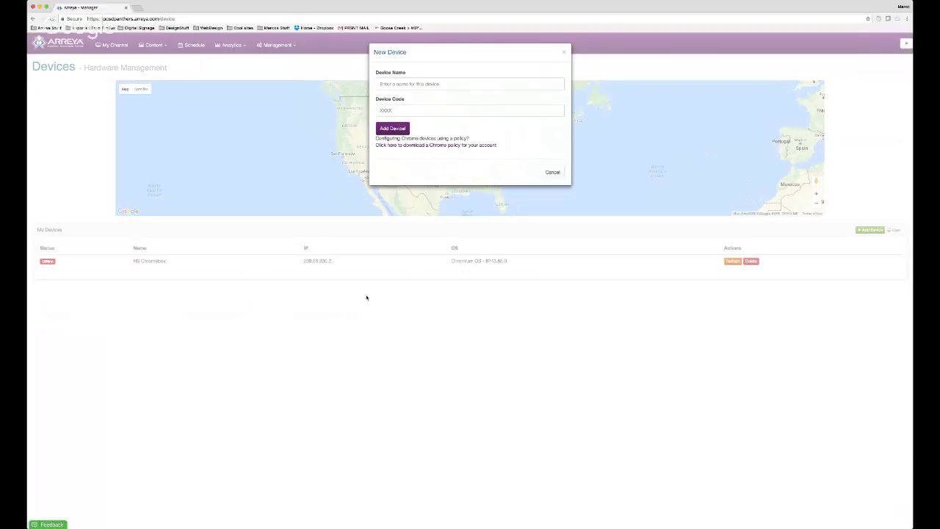
pyautogui.click(564, 53)
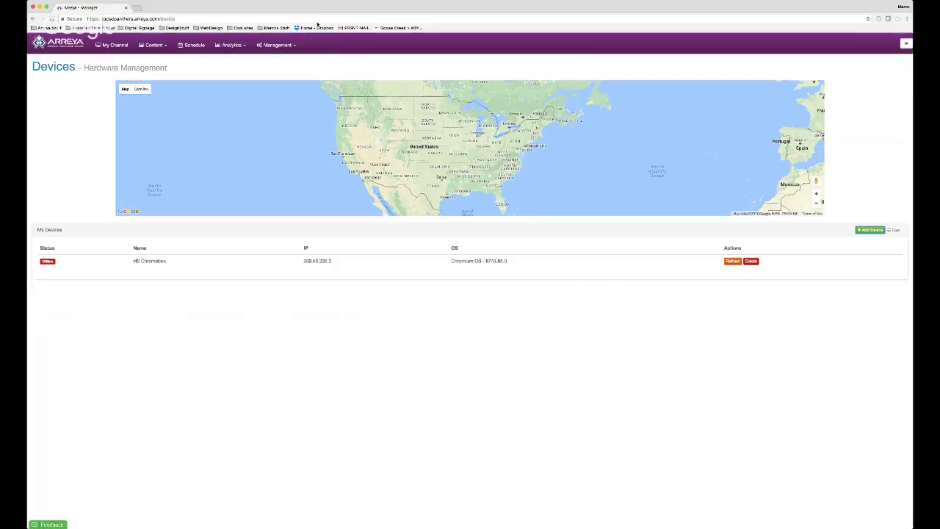
# - Open the Users management page and inspect the new user form's role and active settings
pyautogui.click(294, 46)
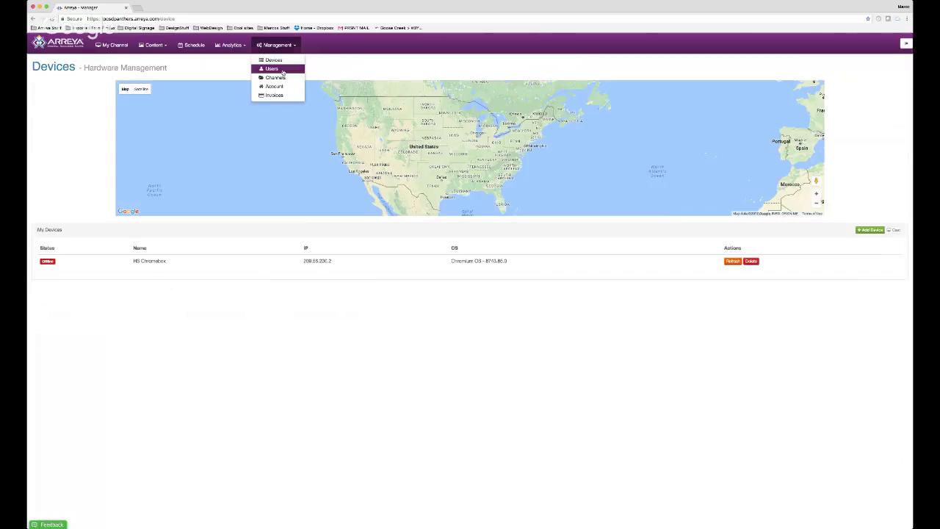
pyautogui.click(283, 67)
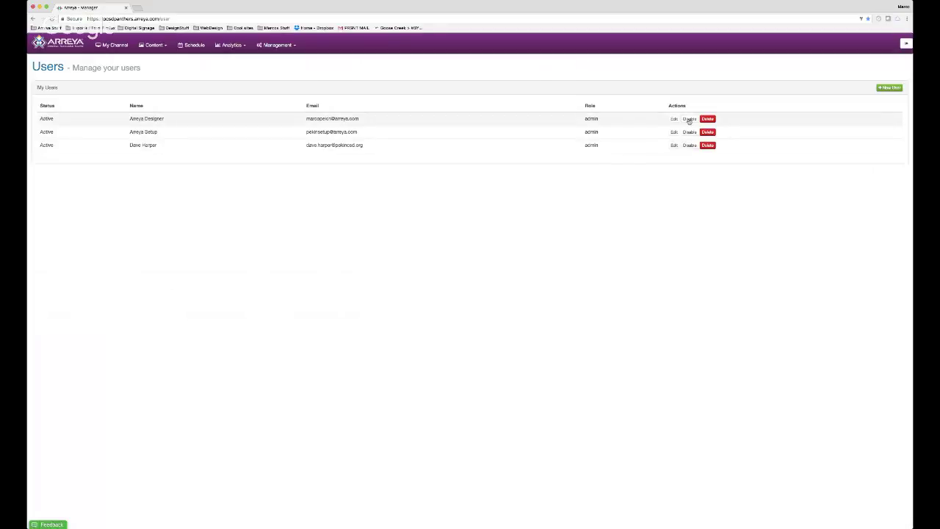
pyautogui.click(890, 88)
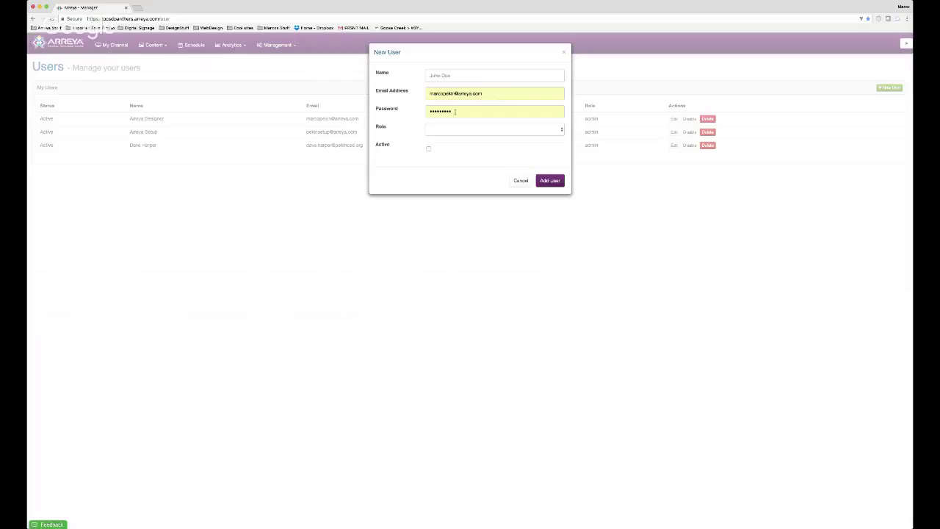
pyautogui.click(494, 129)
pyautogui.click(428, 150)
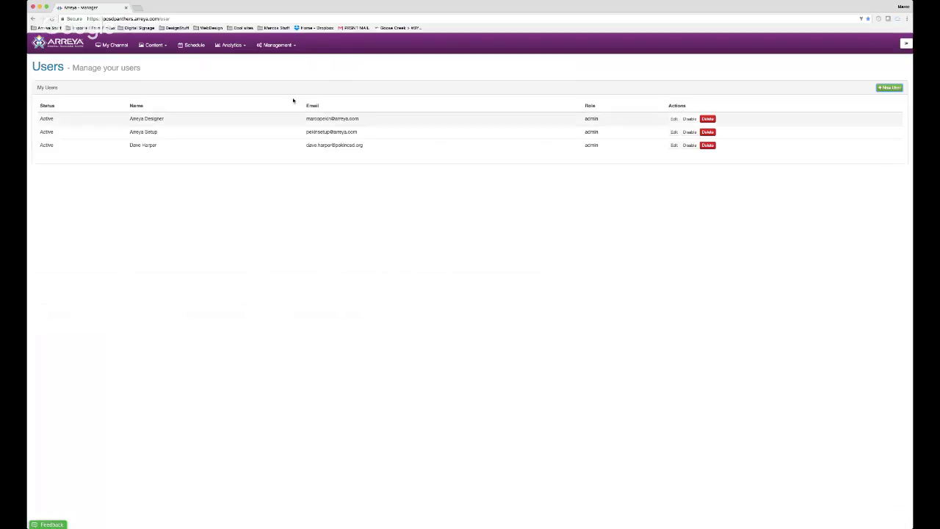
# - Open the Channels management page to review the channel subscriptions
pyautogui.click(285, 46)
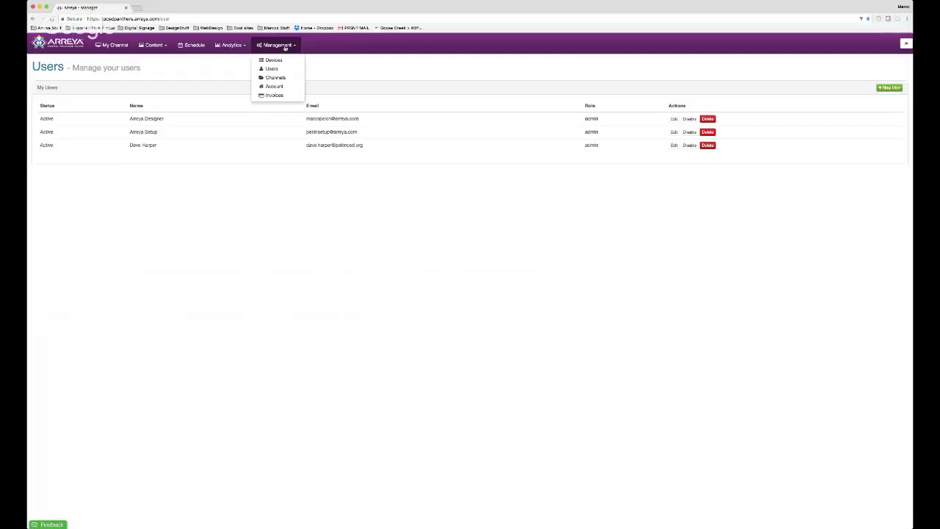
pyautogui.click(569, 221)
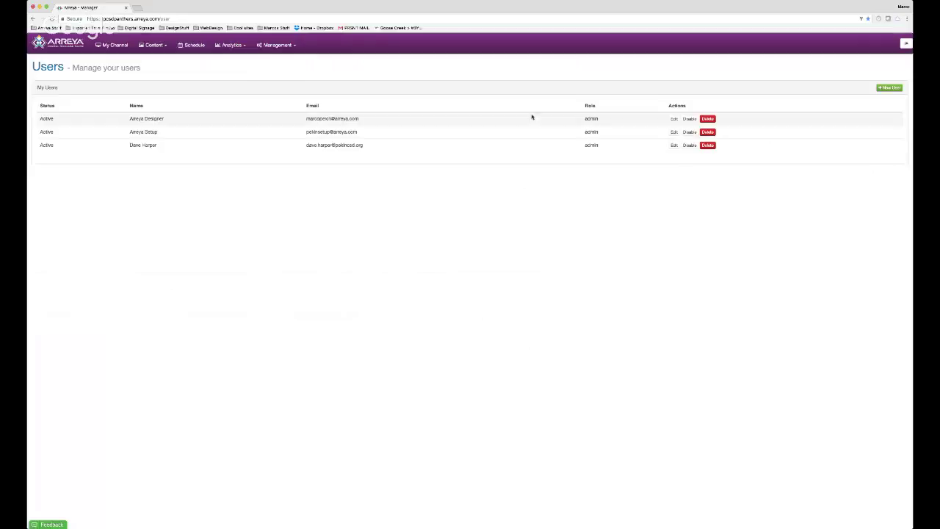
pyautogui.click(277, 45)
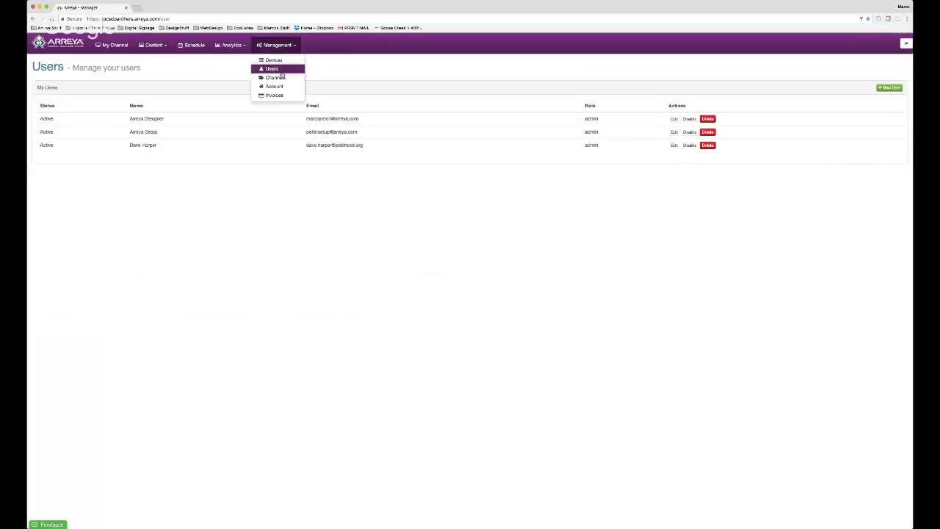
pyautogui.click(277, 78)
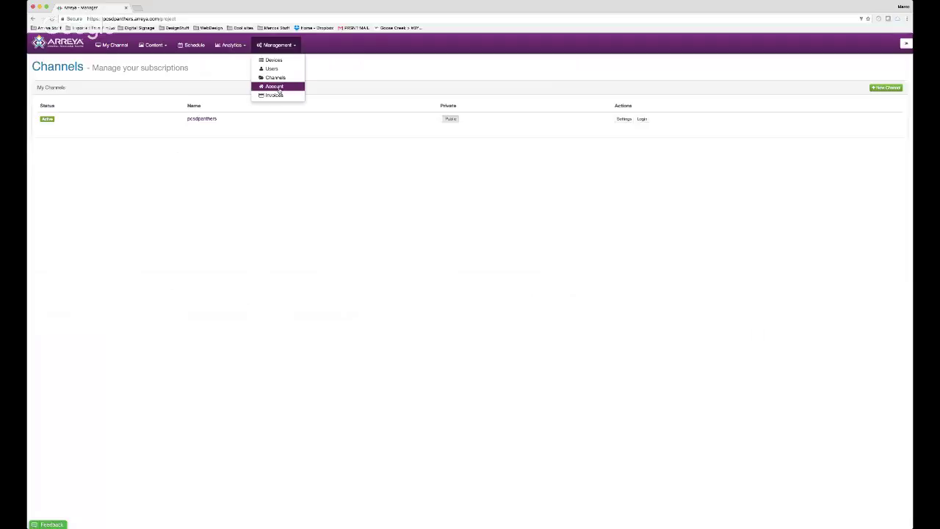
# - View the account's contact and payment page, and the invoices list
pyautogui.click(278, 87)
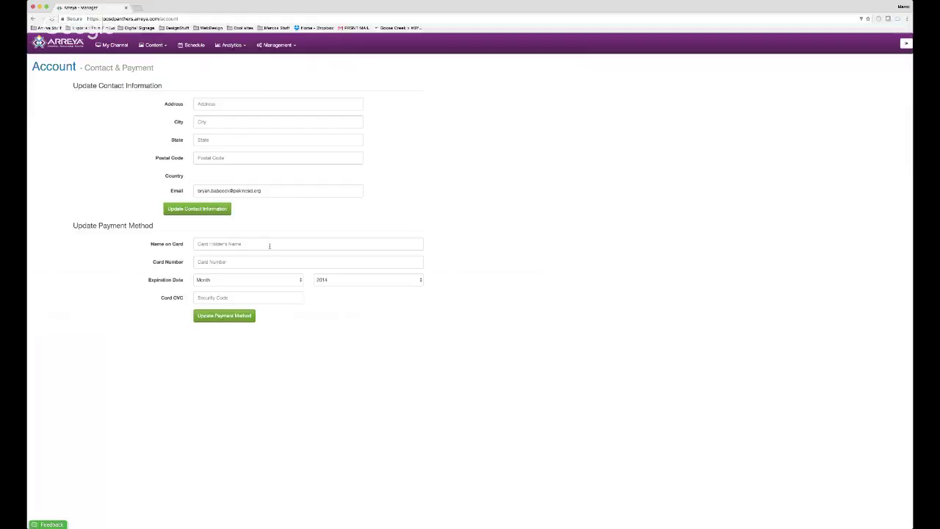
pyautogui.click(283, 45)
pyautogui.click(283, 96)
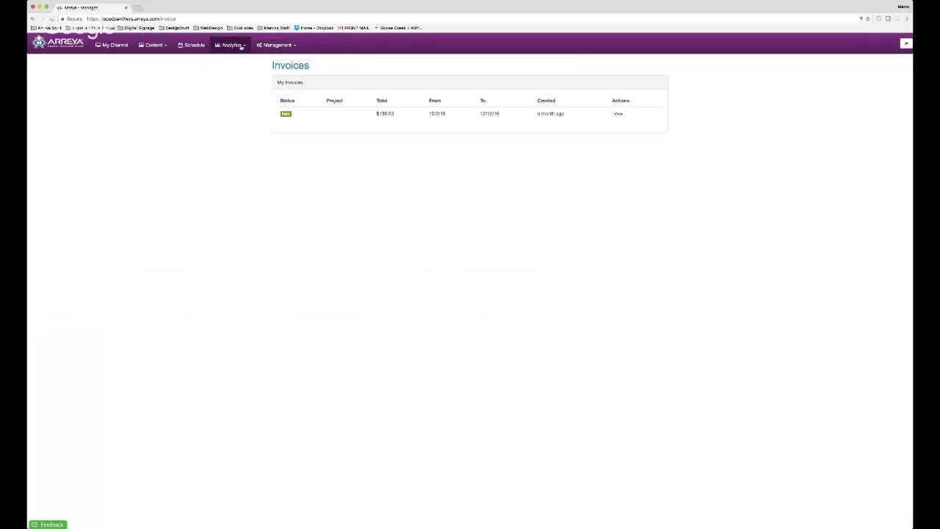
# - Open the analytics events page and browse pages 5 and 6 of the recent events
pyautogui.click(240, 46)
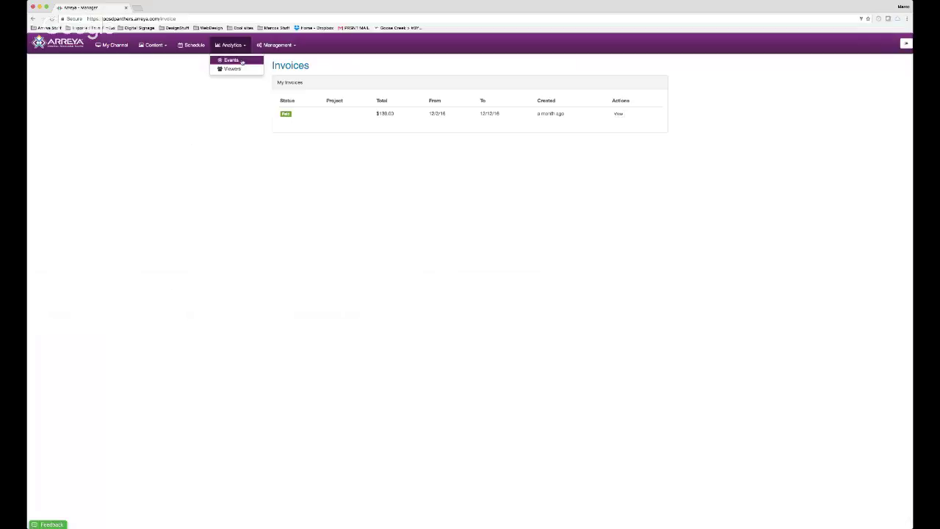
pyautogui.click(241, 62)
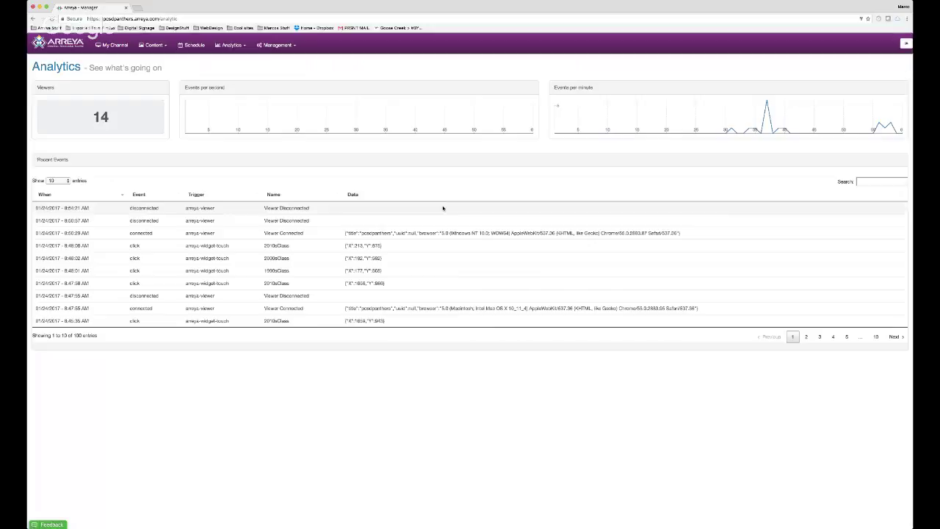
pyautogui.click(847, 337)
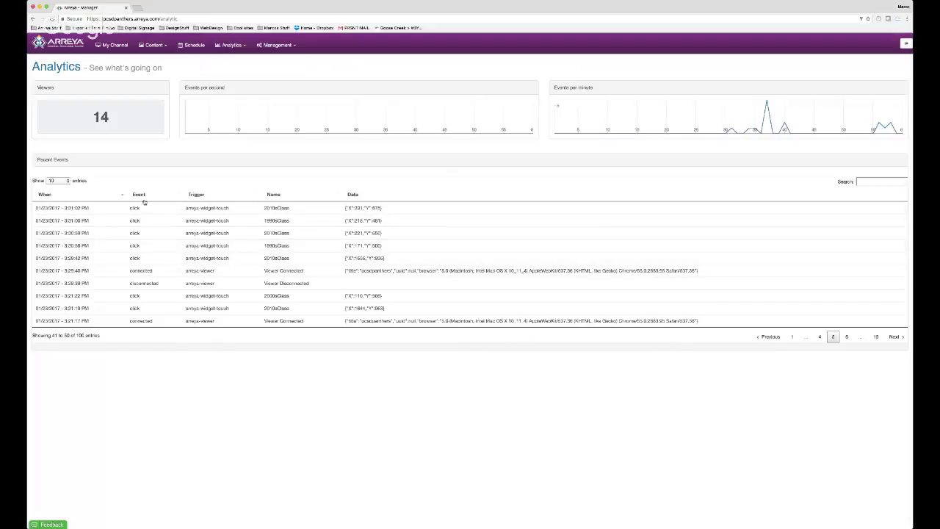
pyautogui.click(846, 337)
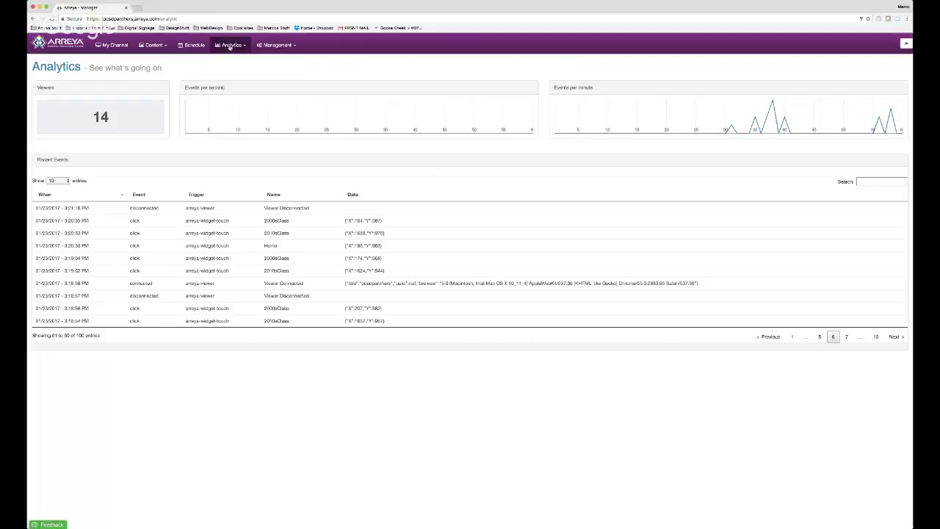
# - Open the analytics Viewers page and examine the viewer locations on the map
pyautogui.click(230, 45)
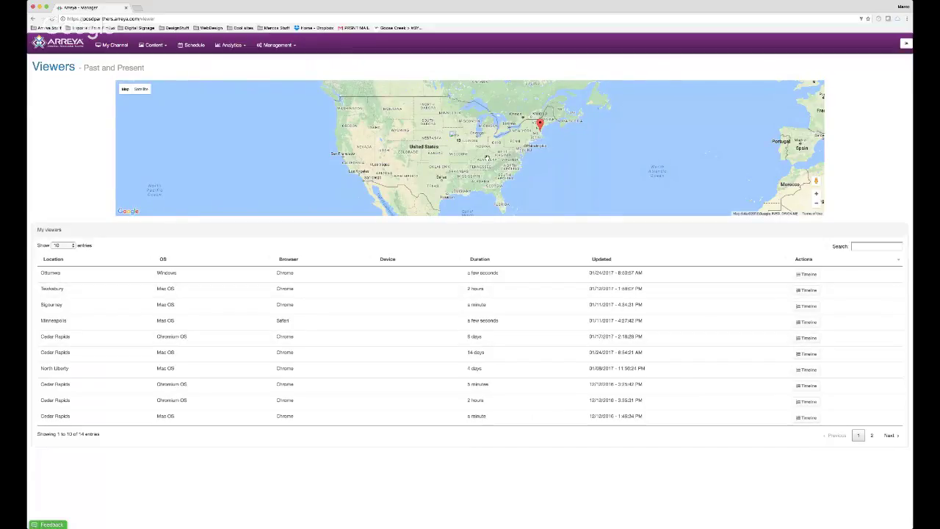
pyautogui.scroll(3, 487, 168)
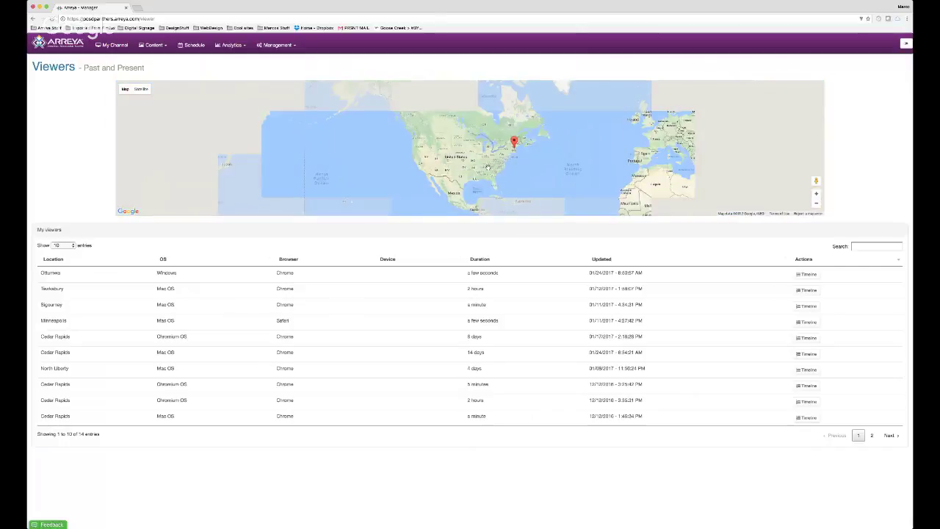
pyautogui.scroll(-3, 487, 168)
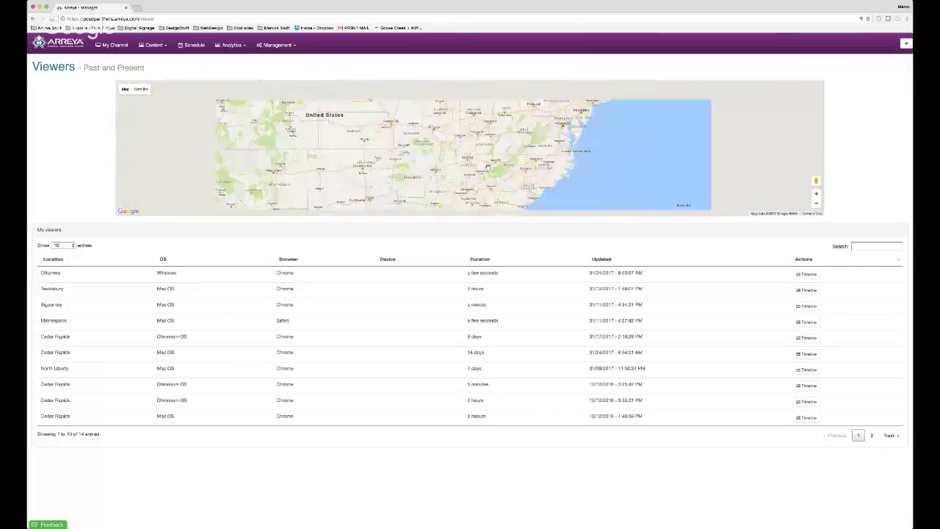
pyautogui.scroll(2, 484, 156)
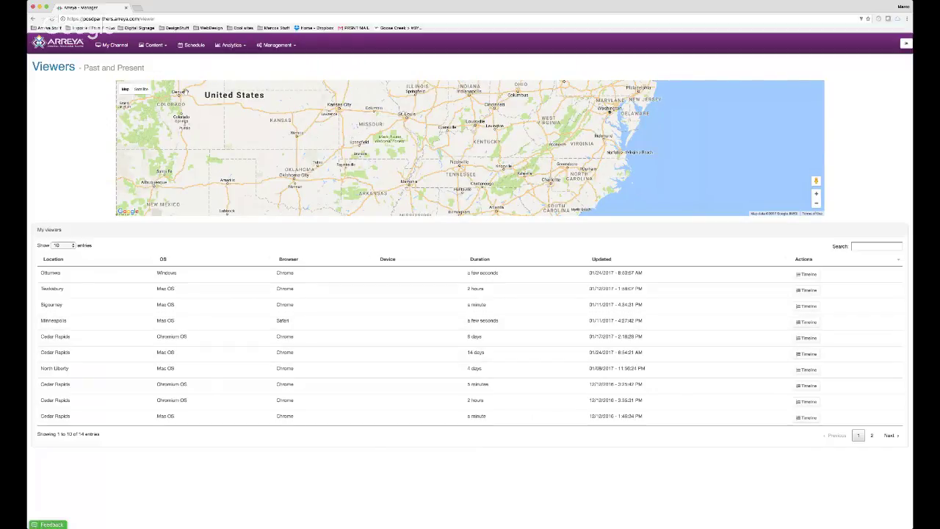
# - Open the existing schedule entry for editing, inspect its presentation choices and cancel the edit
pyautogui.click(195, 45)
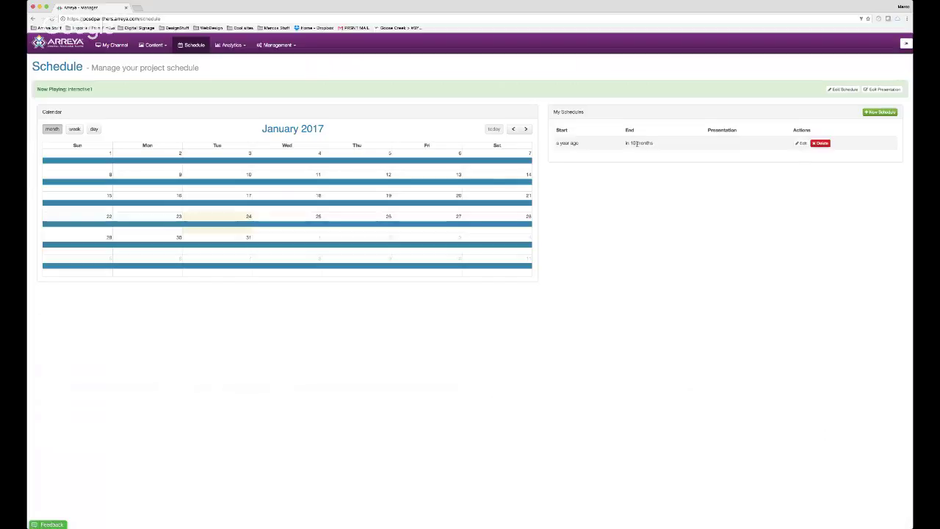
pyautogui.click(805, 144)
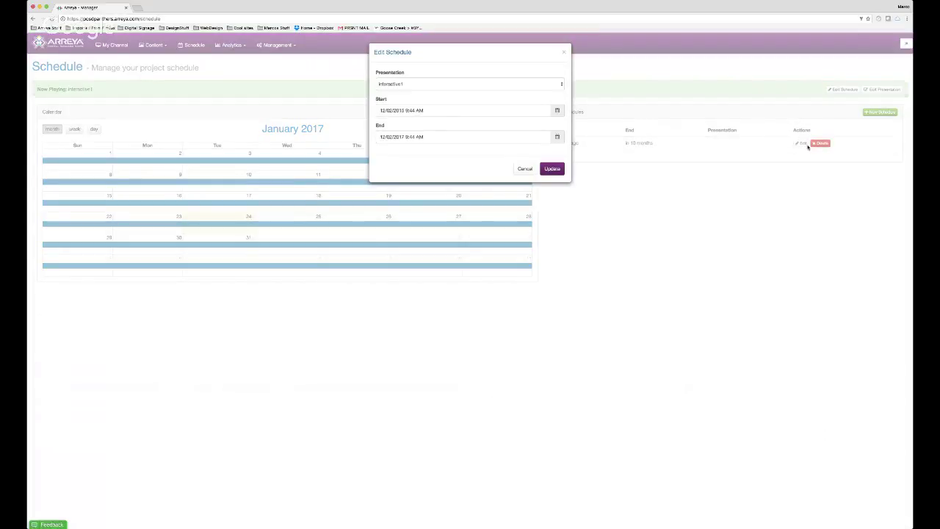
pyautogui.click(506, 85)
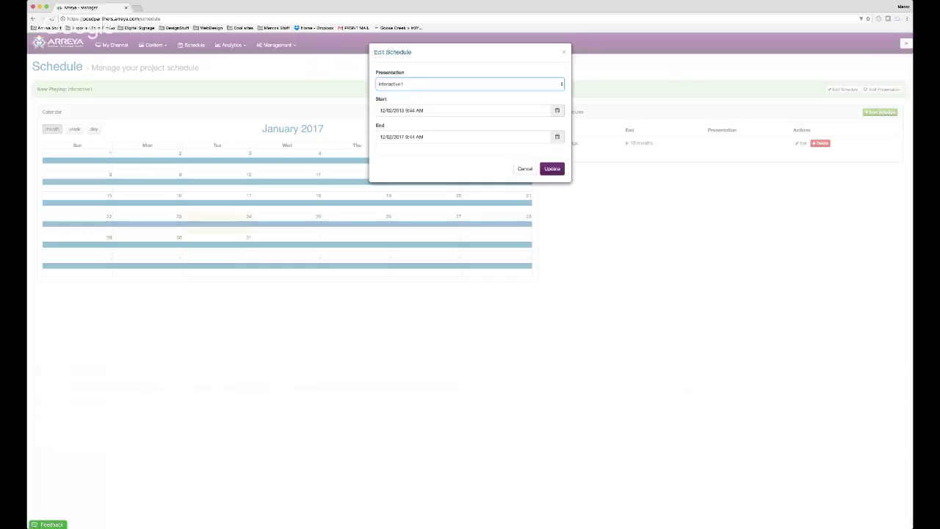
pyautogui.click(508, 141)
pyautogui.click(404, 82)
pyautogui.click(527, 169)
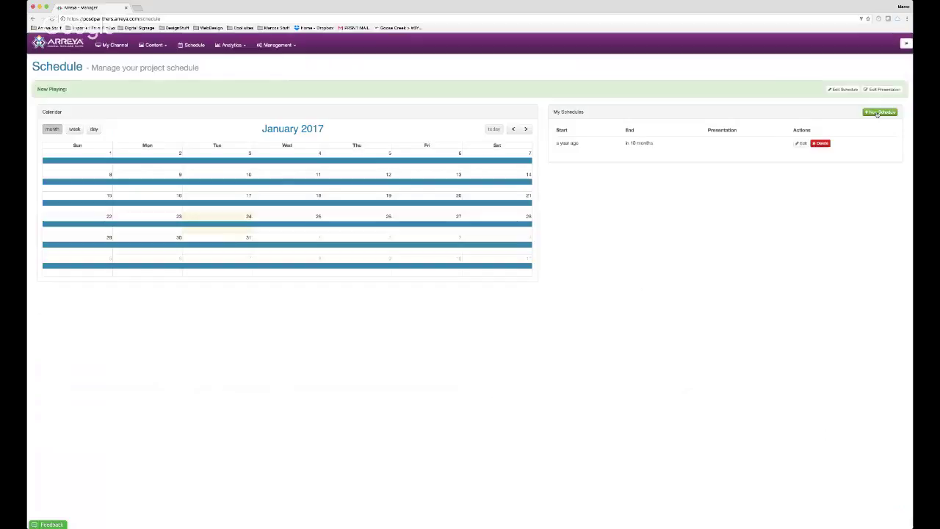
# - Open the new schedule form, view its presentation, start and end settings, and cancel it
pyautogui.click(880, 112)
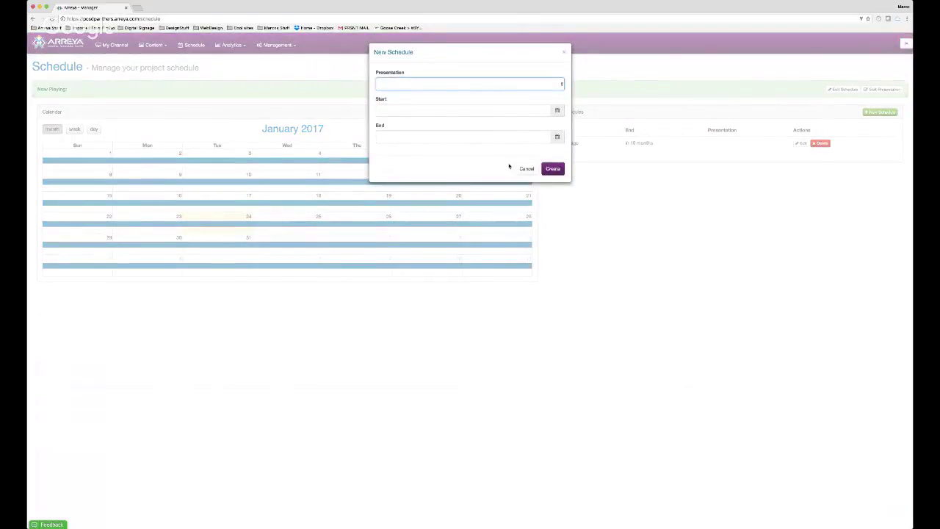
pyautogui.click(531, 168)
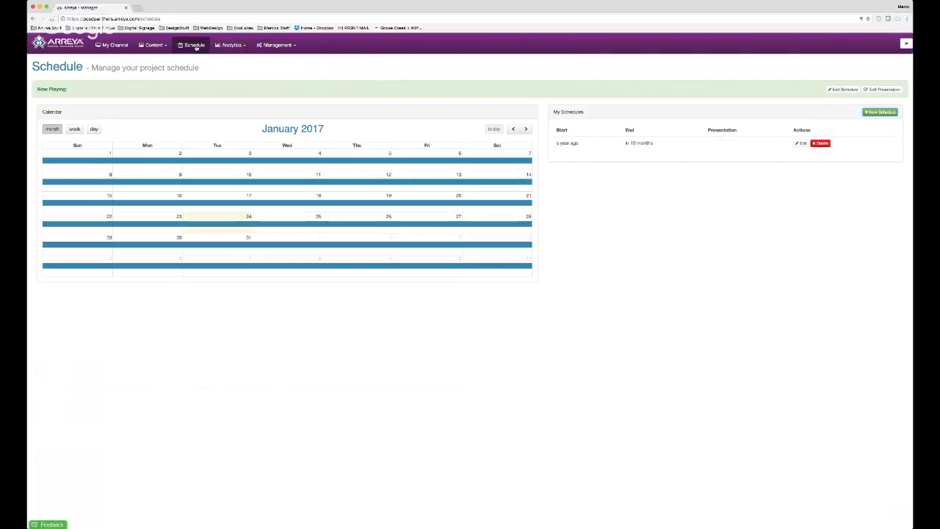
pyautogui.click(156, 45)
# - Open the existing schedule entry for editing, view the calendar for its end date and cancel the edit
pyautogui.click(802, 144)
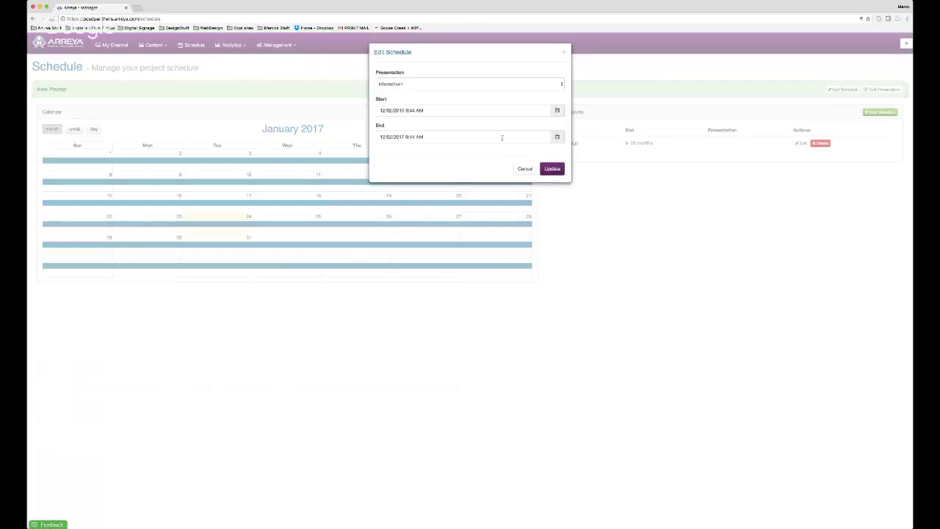
pyautogui.click(502, 137)
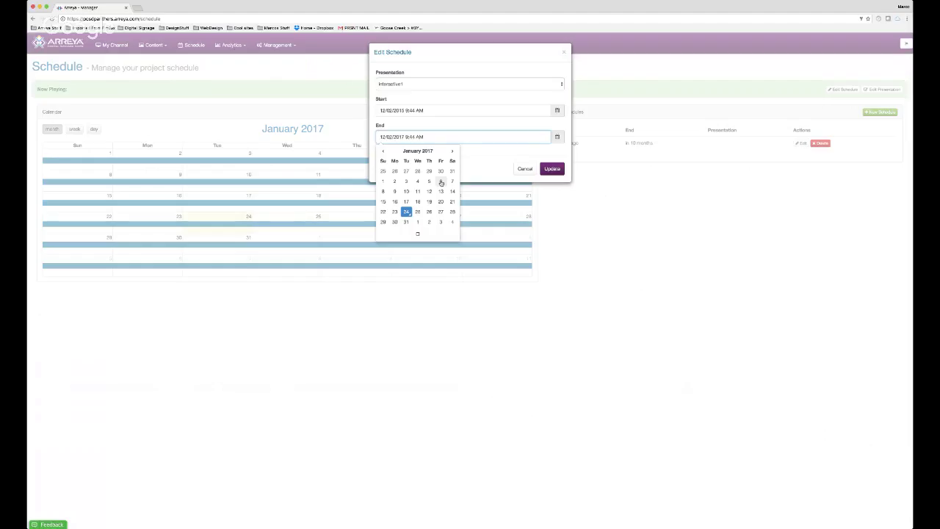
pyautogui.click(525, 168)
pyautogui.click(525, 169)
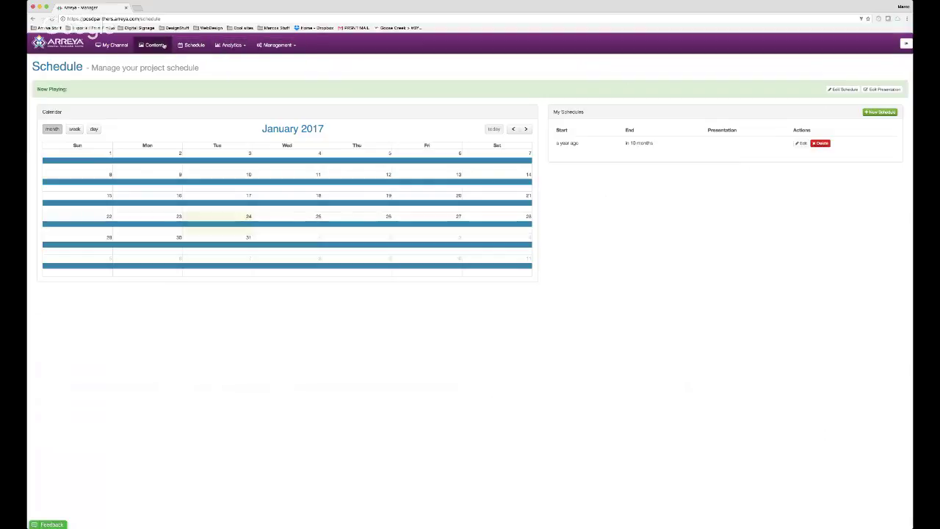
# - Open the Media Library and browse through its images down to the end of the page
pyautogui.click(154, 46)
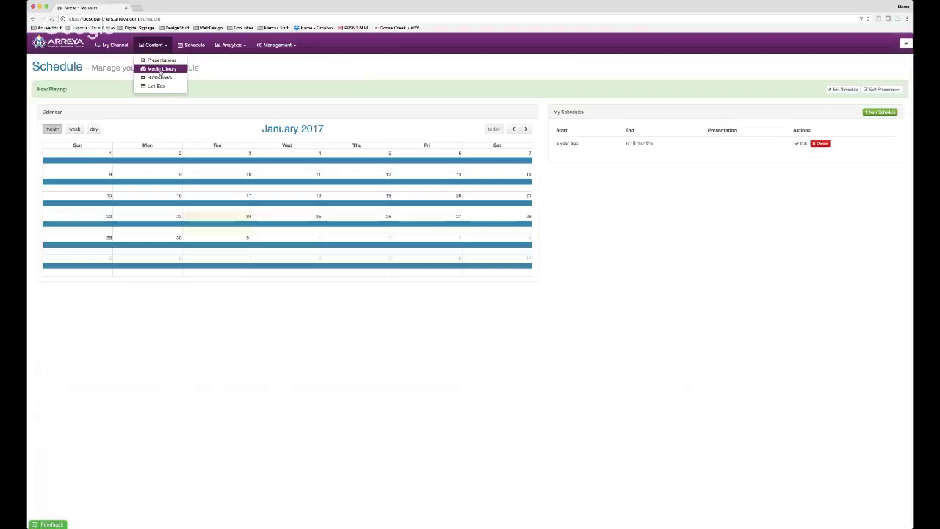
pyautogui.click(160, 69)
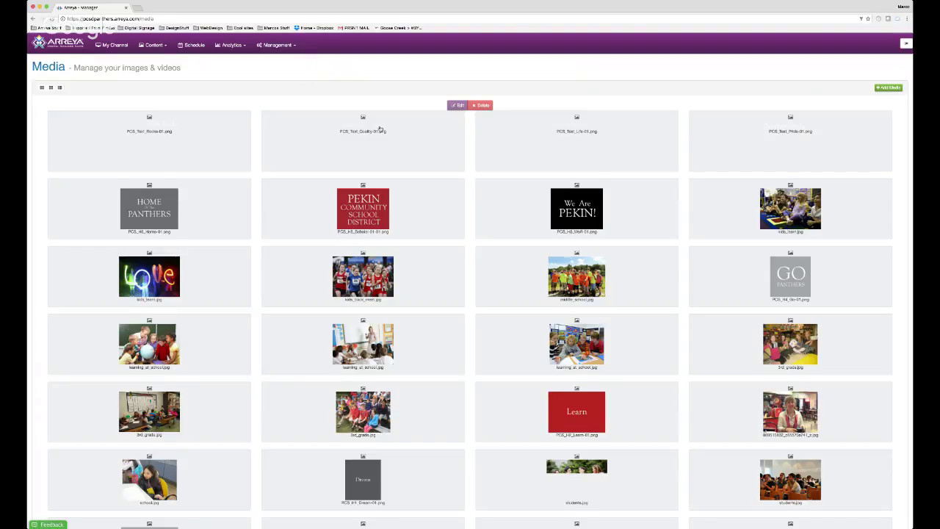
pyautogui.scroll(-3, 541, 335)
pyautogui.scroll(-6, 541, 335)
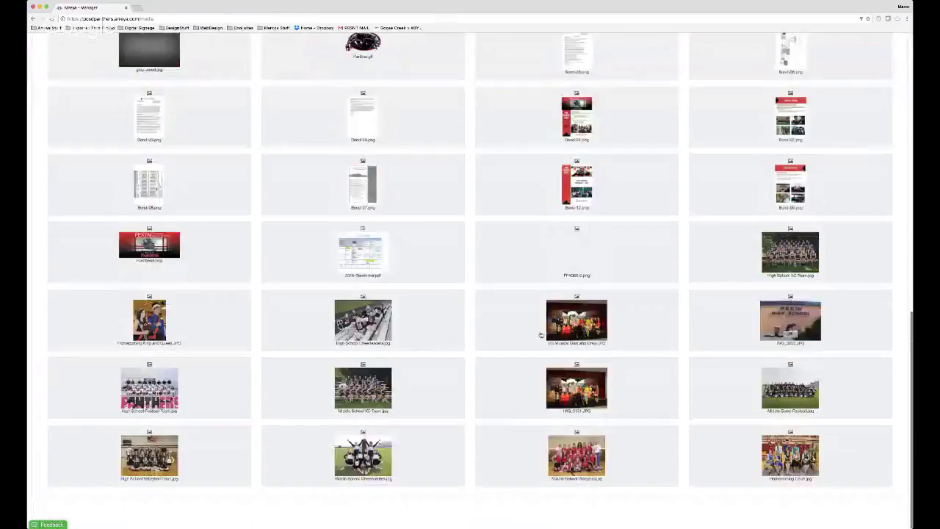
pyautogui.scroll(10, 541, 334)
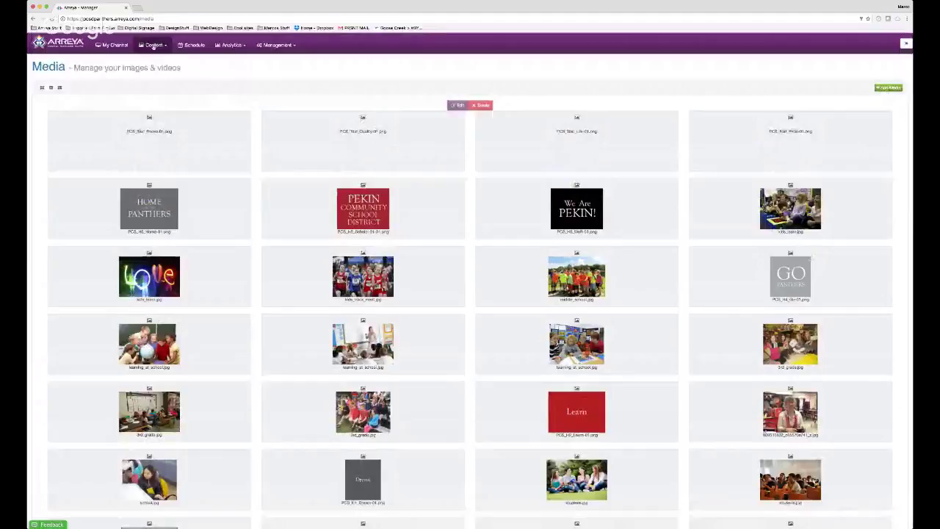
# - Open the slides of the 2010s Classes slideshow and view the media choices for adding a slide
pyautogui.click(153, 45)
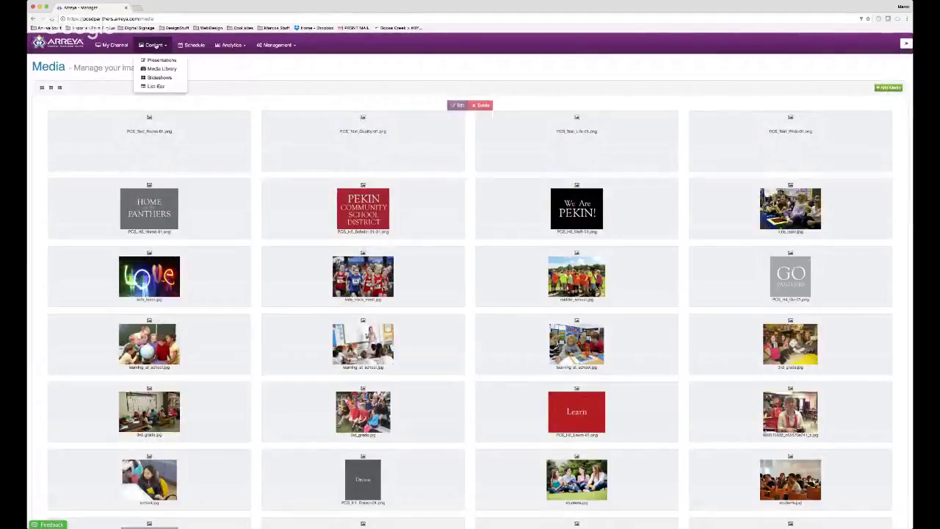
pyautogui.click(143, 77)
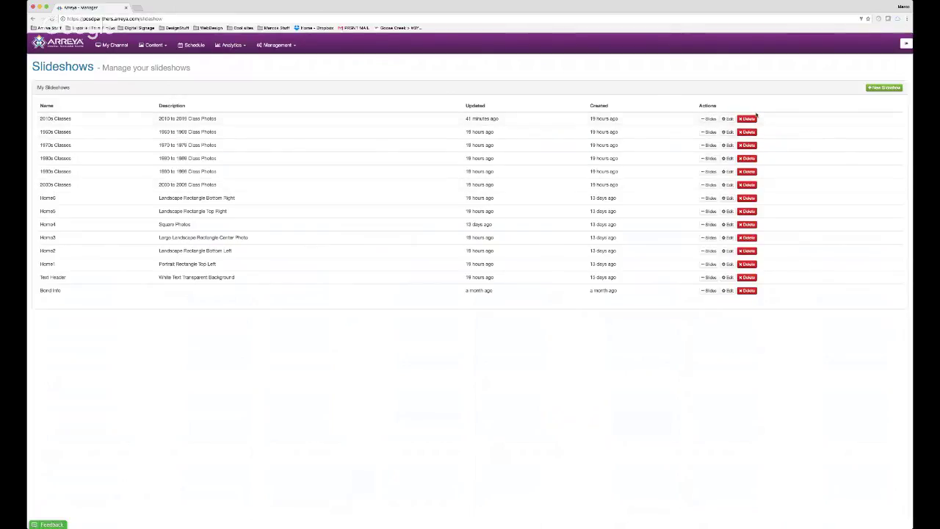
pyautogui.click(708, 119)
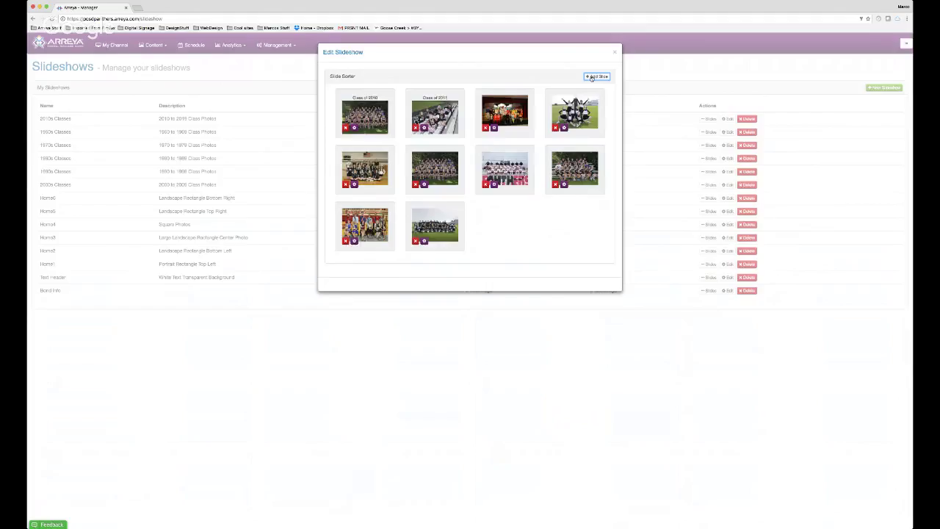
pyautogui.click(593, 76)
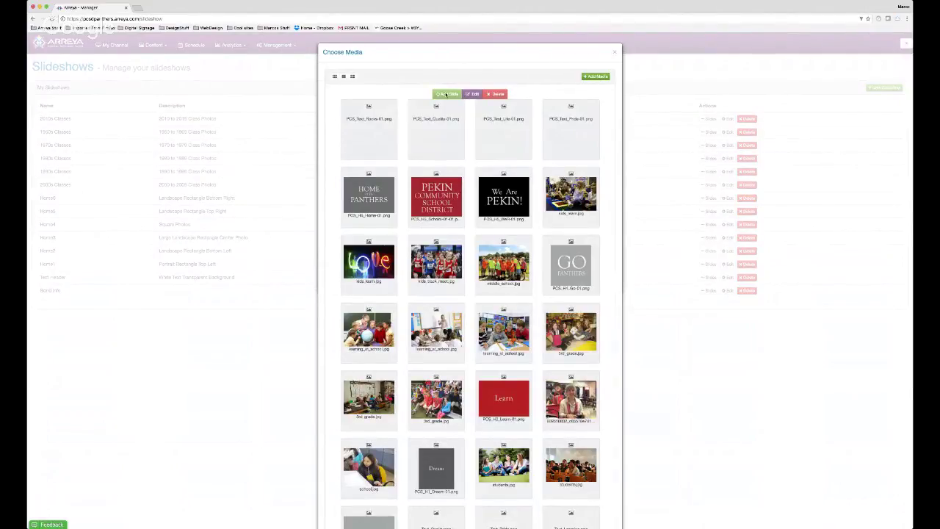
pyautogui.click(613, 56)
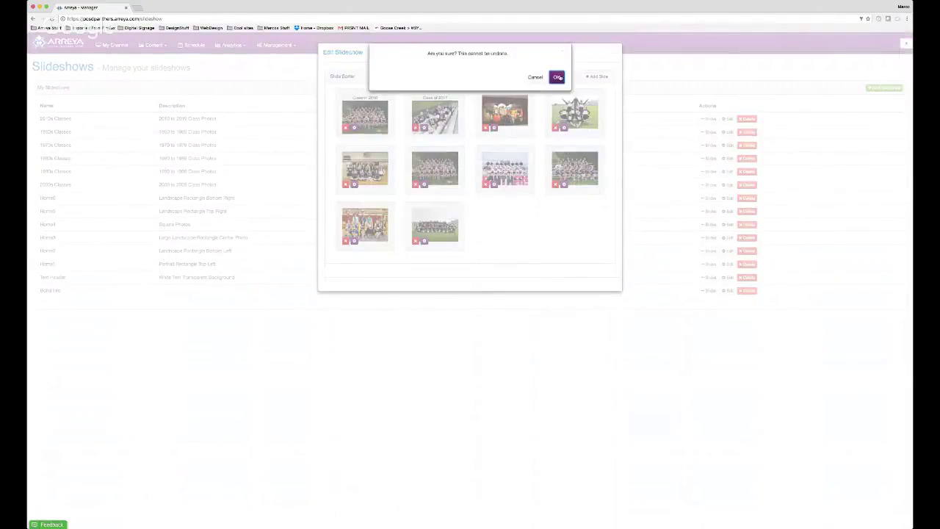
# - Delete the Panthers football team slide from the 2010s Classes slideshow and add High School XC Team.jpg as a new slide
pyautogui.click(559, 77)
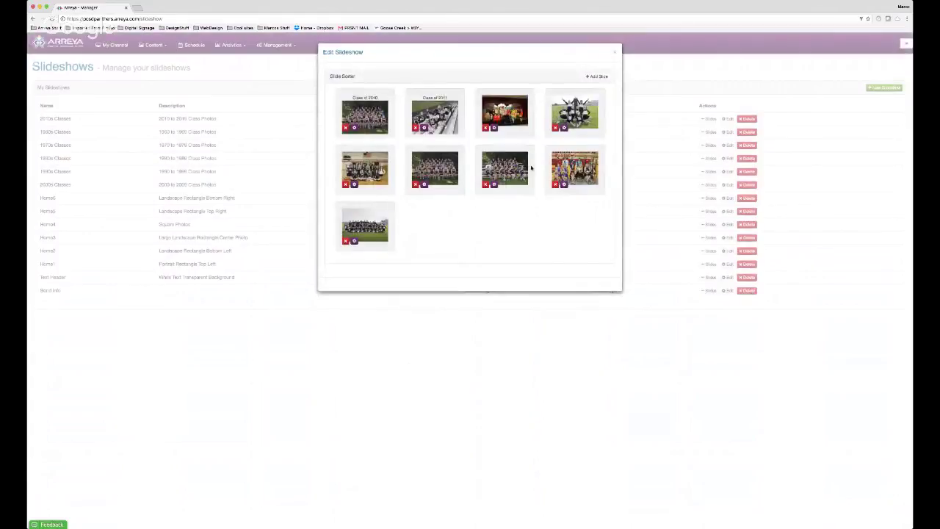
pyautogui.click(597, 76)
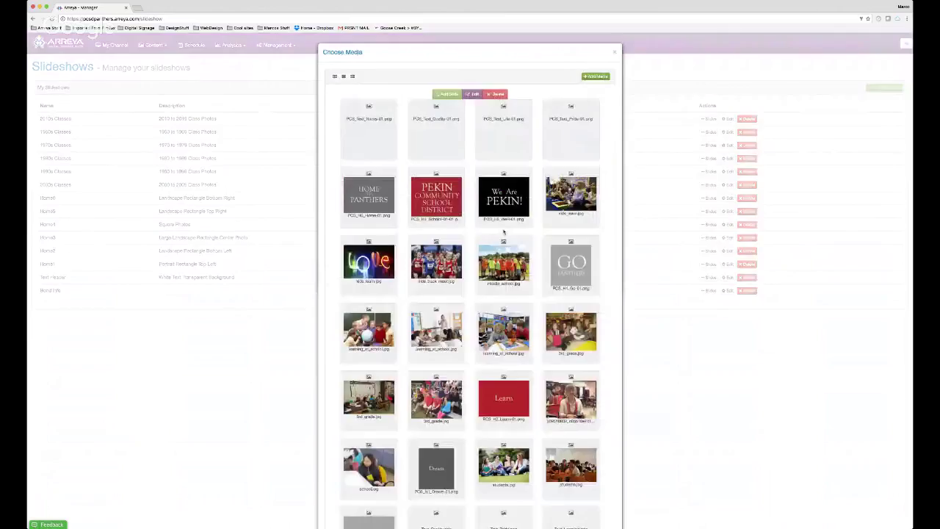
pyautogui.scroll(-3, 507, 243)
pyautogui.scroll(-5, 529, 292)
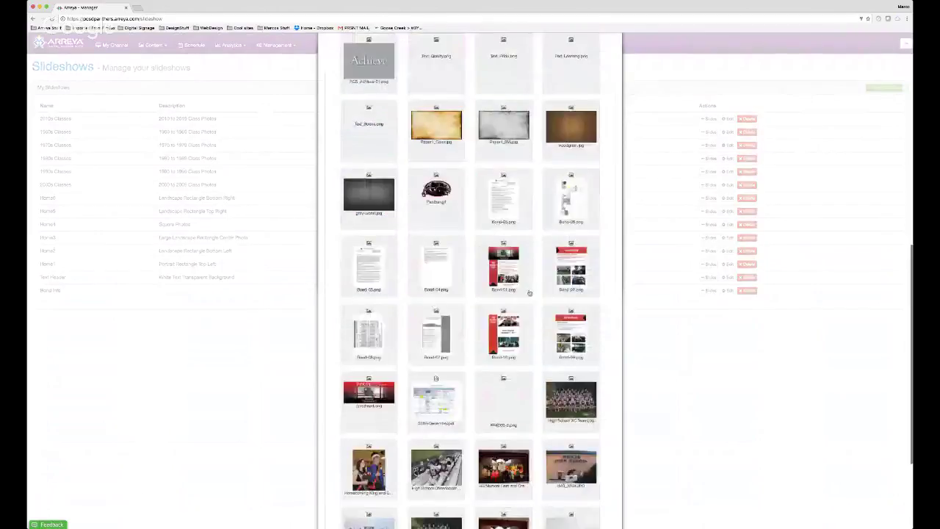
pyautogui.scroll(-3, 529, 292)
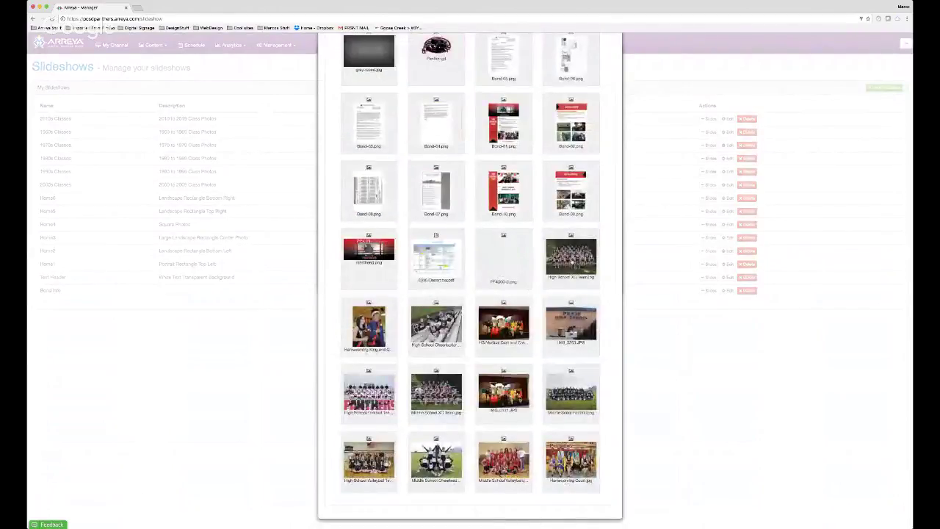
pyautogui.scroll(5, 506, 220)
pyautogui.scroll(6, 441, 151)
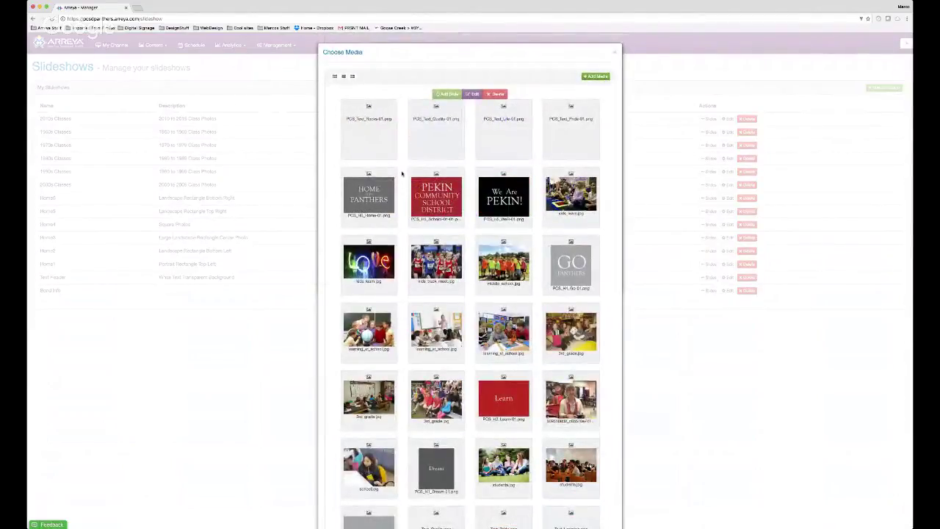
pyautogui.scroll(-15, 431, 210)
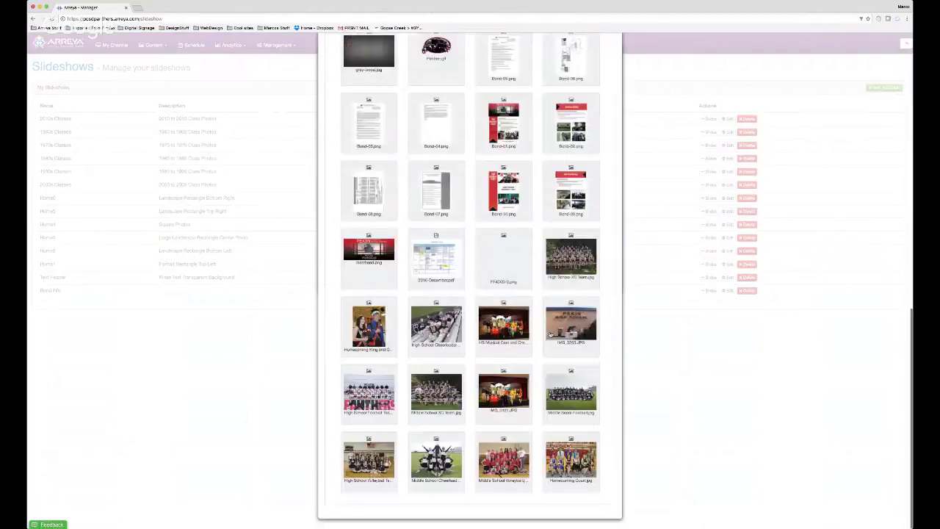
pyautogui.click(573, 257)
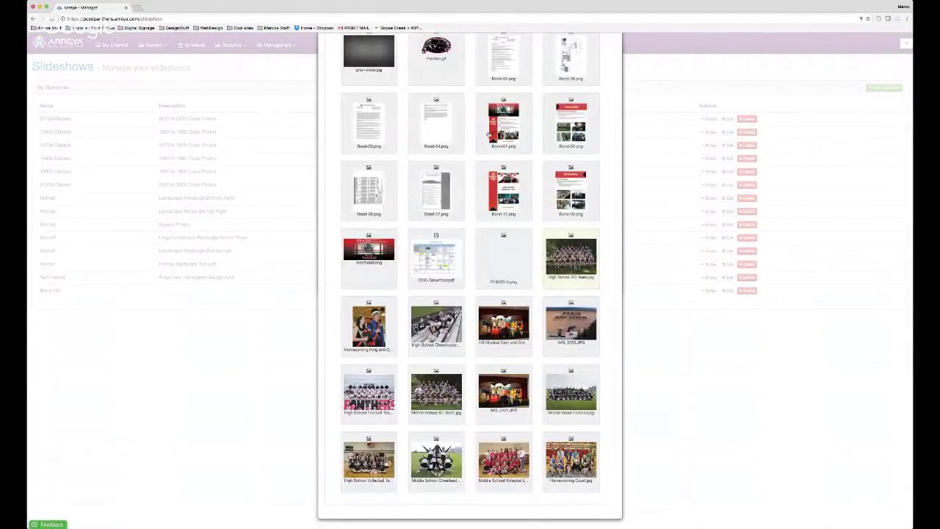
pyautogui.scroll(15, 489, 135)
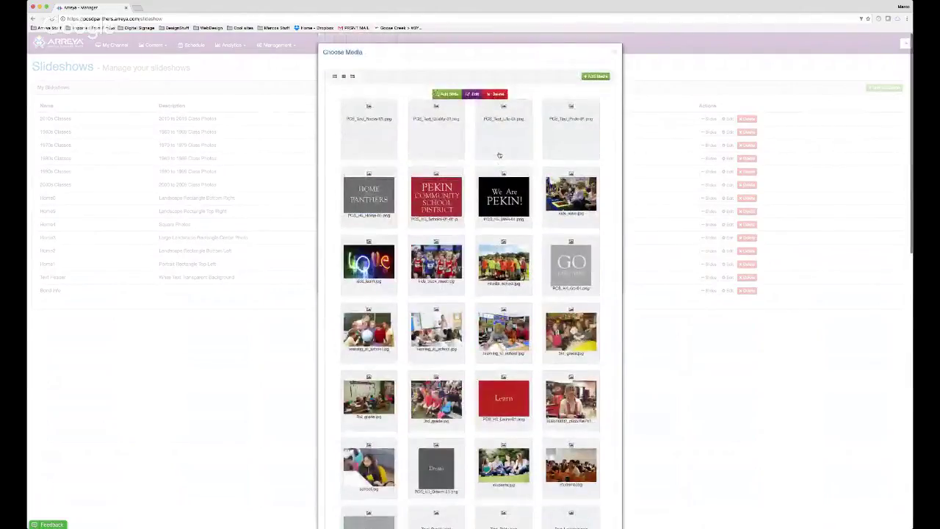
pyautogui.click(449, 94)
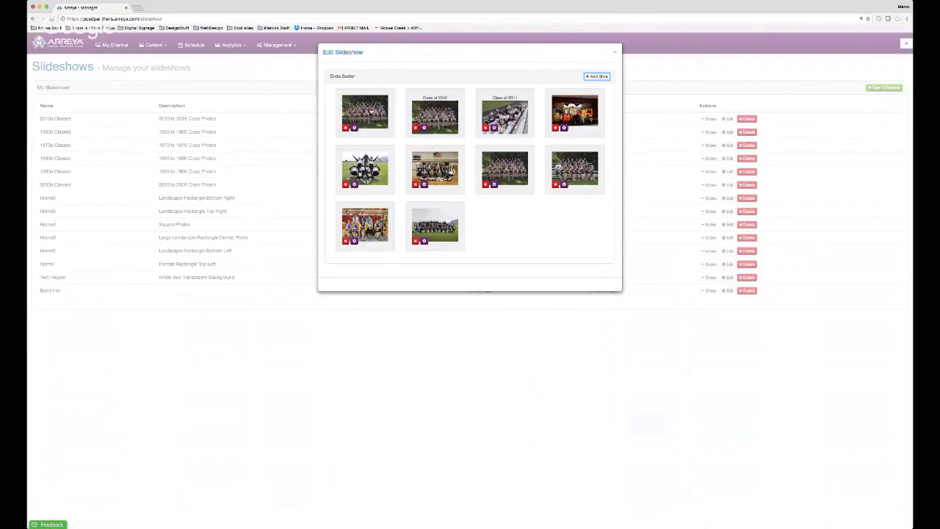
# - Move the newly added team photo to third place, after the Class of 2011 slide, and close the slideshow
pyautogui.moveTo(365, 110); pyautogui.dragTo(514, 114)
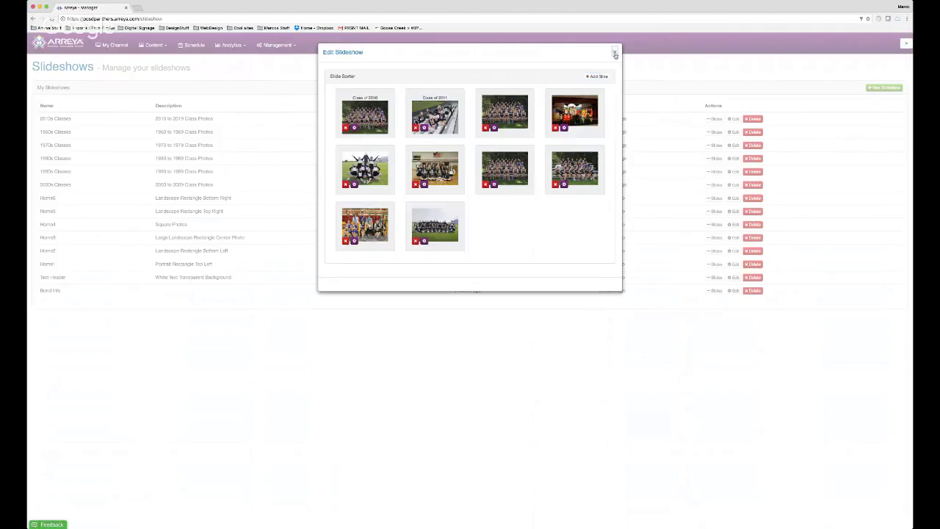
pyautogui.click(615, 53)
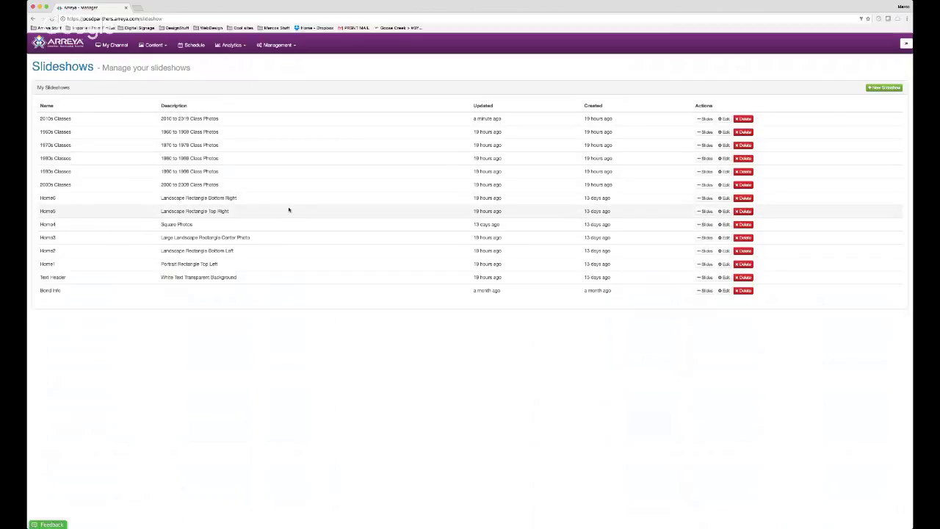
# - Delete the first slide, the track meet photo, from the Home5 slideshow and close the slideshow
pyautogui.click(705, 211)
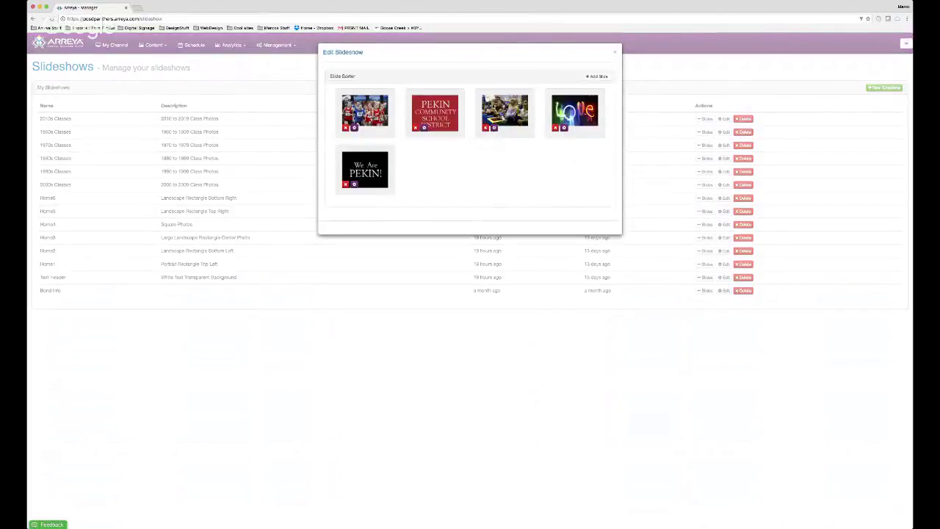
pyautogui.click(345, 128)
pyautogui.click(557, 77)
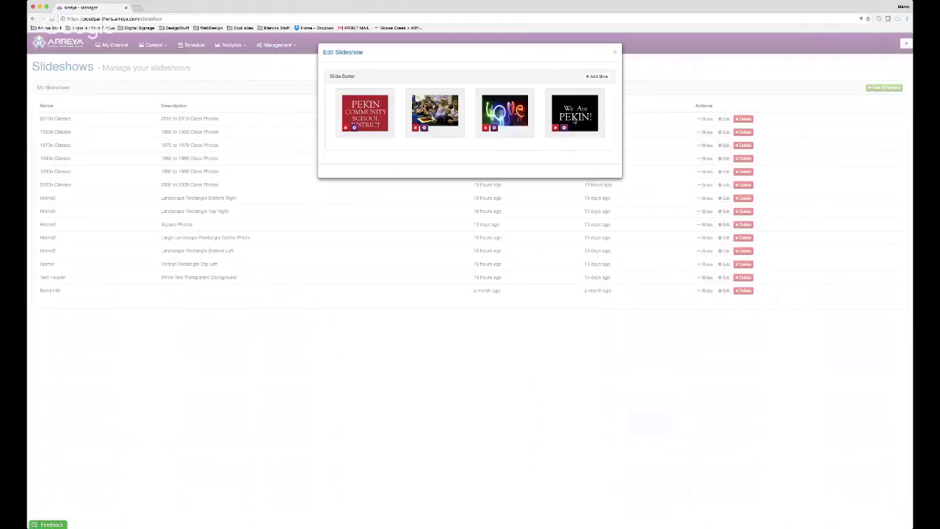
pyautogui.click(616, 54)
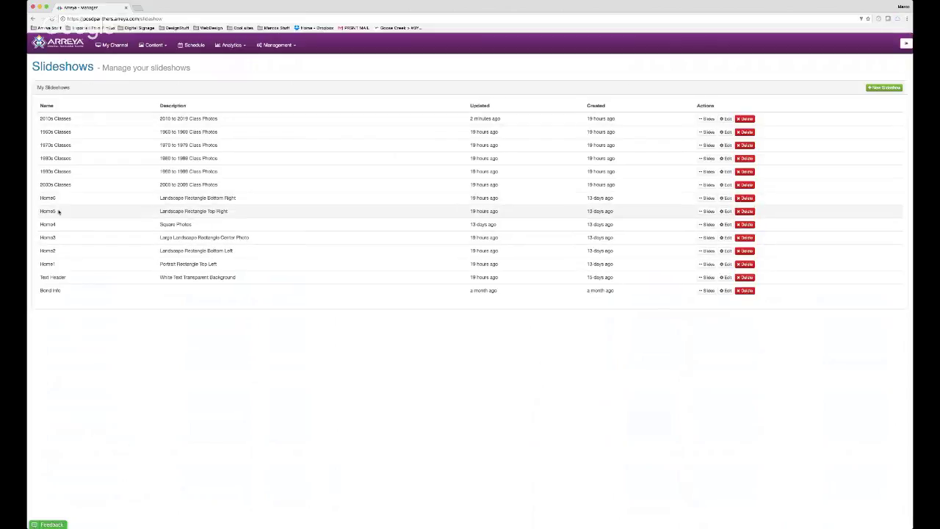
# - Reorder the slides of the Home6 slideshow and close the slideshow
pyautogui.click(709, 198)
pyautogui.moveTo(505, 110); pyautogui.dragTo(538, 108)
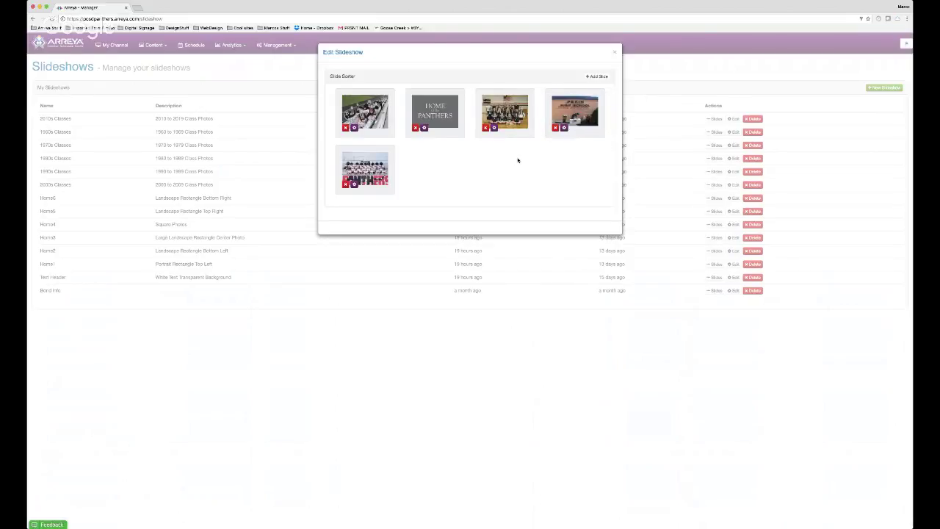
pyautogui.click(616, 53)
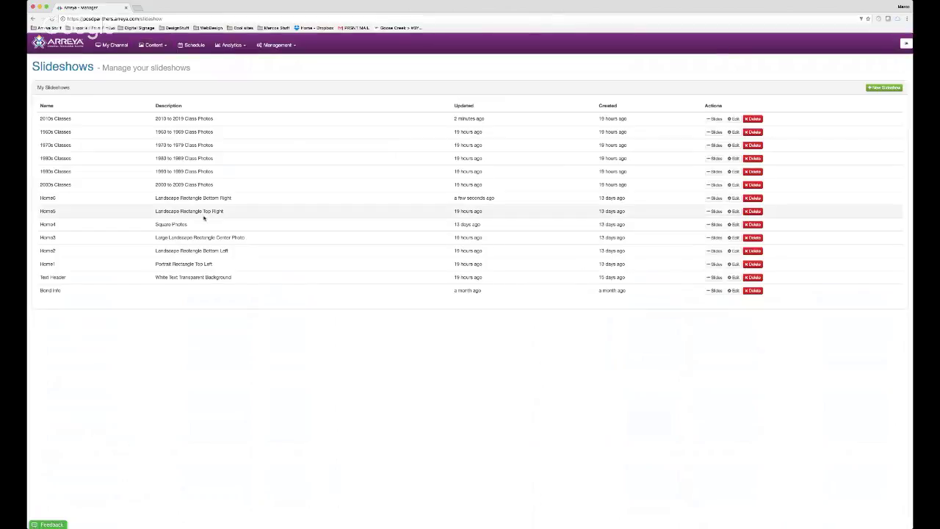
# - Open the List-Eez page to view the channel's lists
pyautogui.click(163, 47)
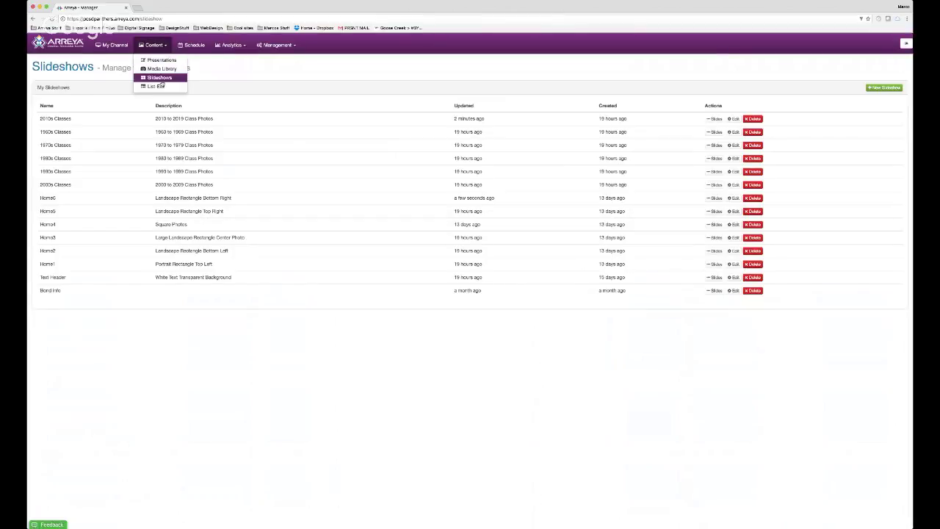
pyautogui.click(158, 88)
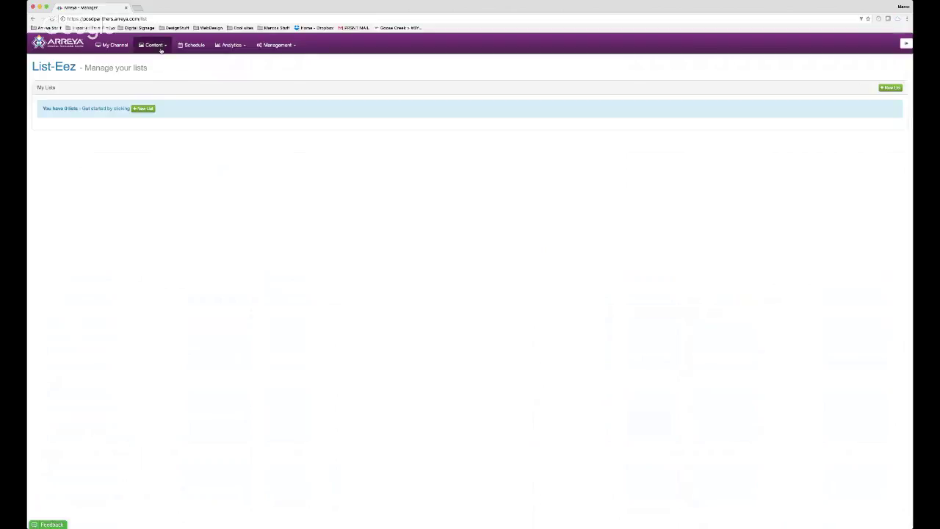
# - Open the Presentations page to view the channel's presentations
pyautogui.click(160, 48)
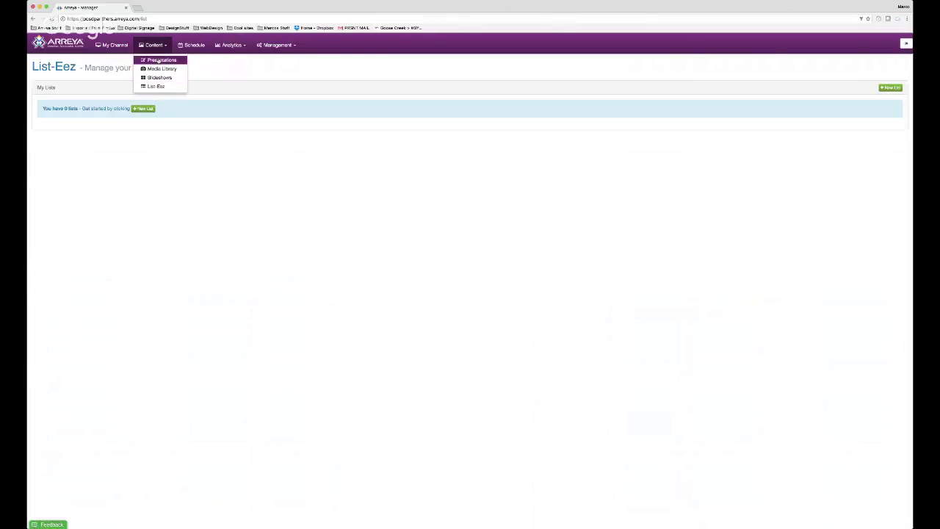
pyautogui.click(159, 61)
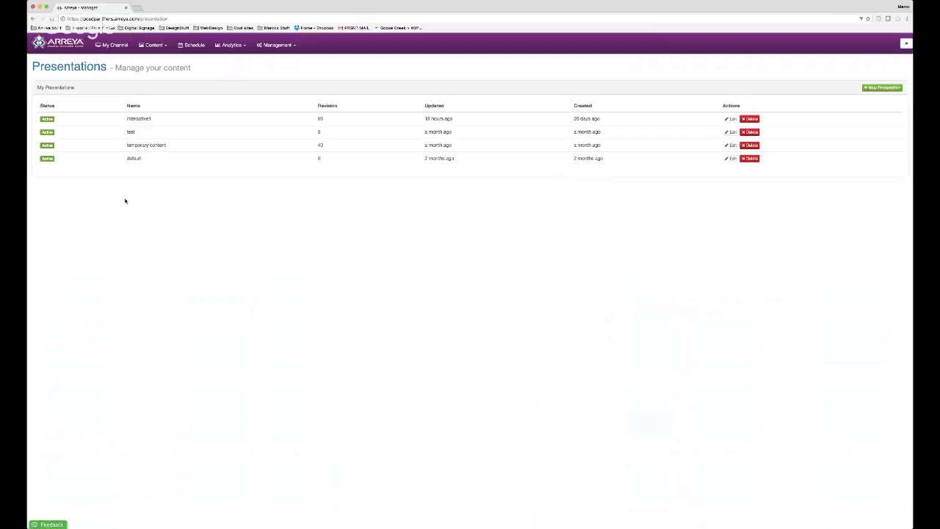
# - Create a new presentation named Homecoming with a resolution chosen from the presets, and open it for editing
pyautogui.click(883, 88)
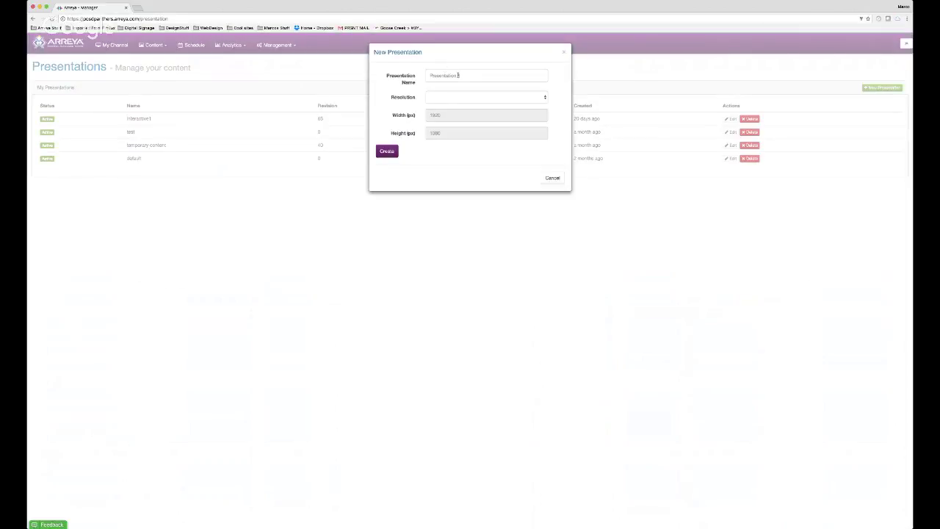
pyautogui.click(456, 76)
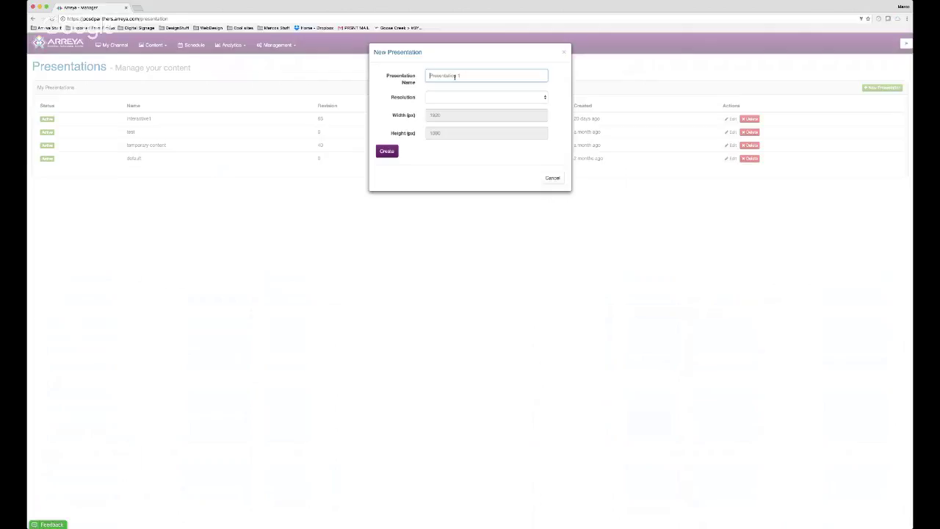
pyautogui.write('Homecoming')
pyautogui.click(486, 97)
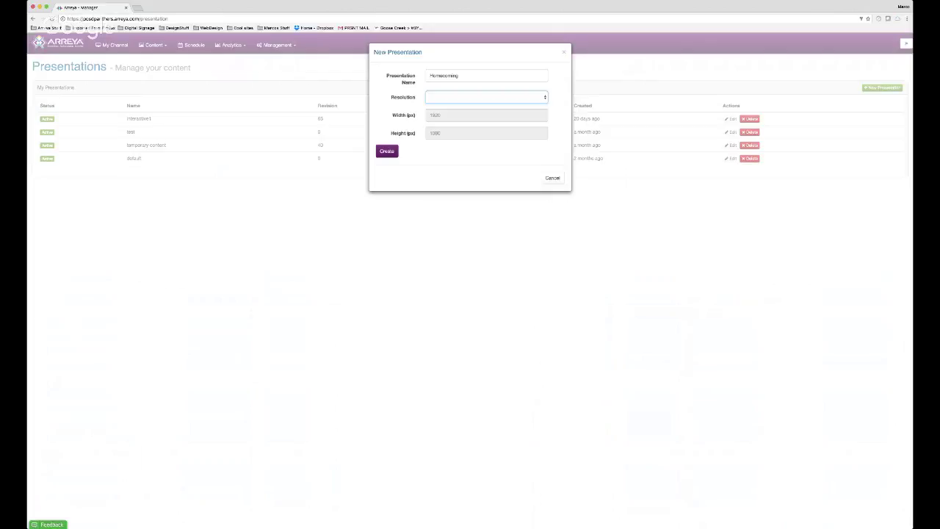
pyautogui.click(449, 90)
pyautogui.click(387, 151)
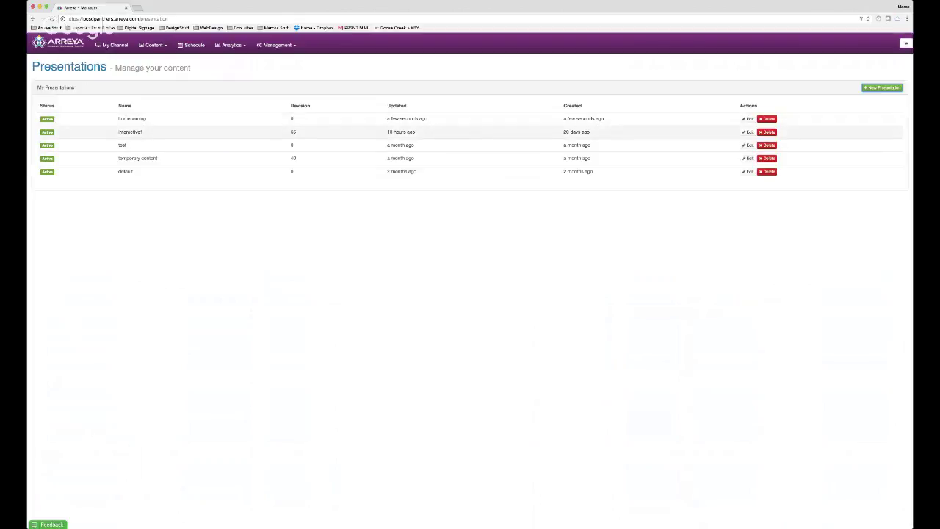
pyautogui.click(749, 119)
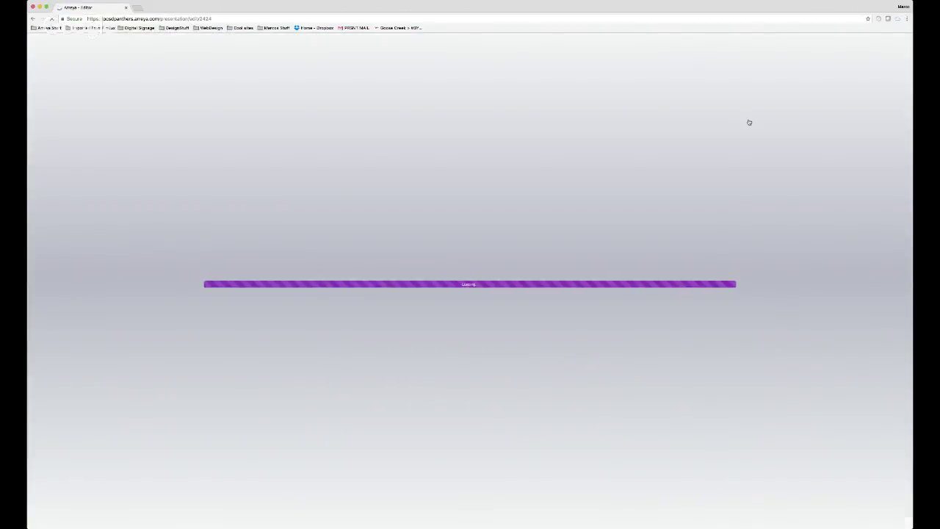
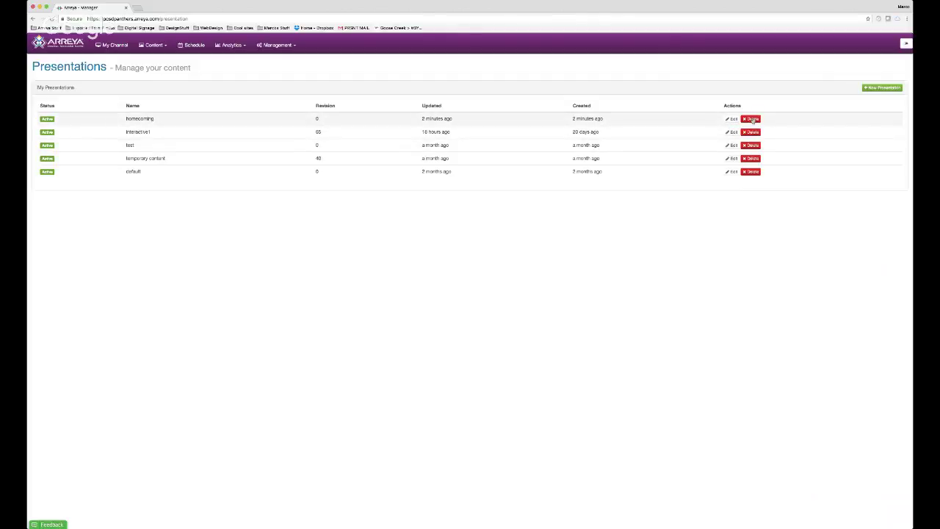
# - Delete the homecoming presentation from the presentations list
pyautogui.click(753, 119)
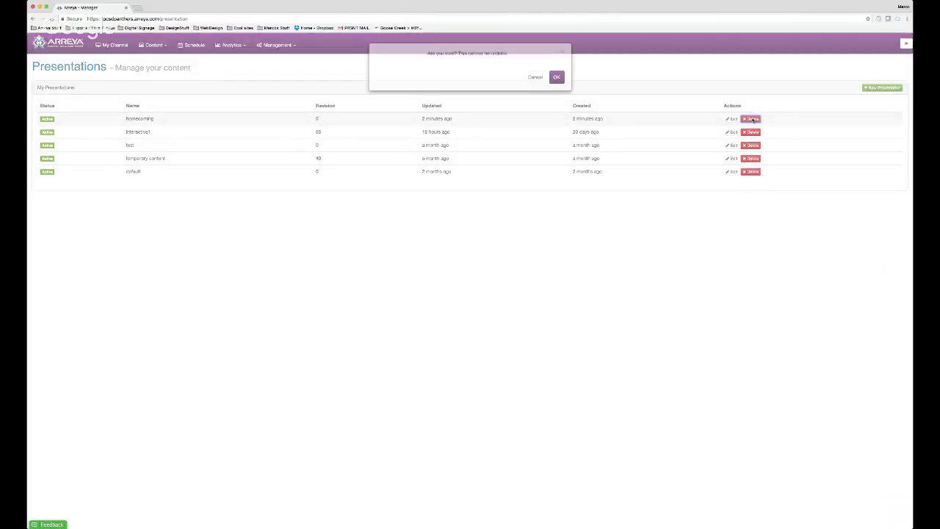
pyautogui.click(556, 78)
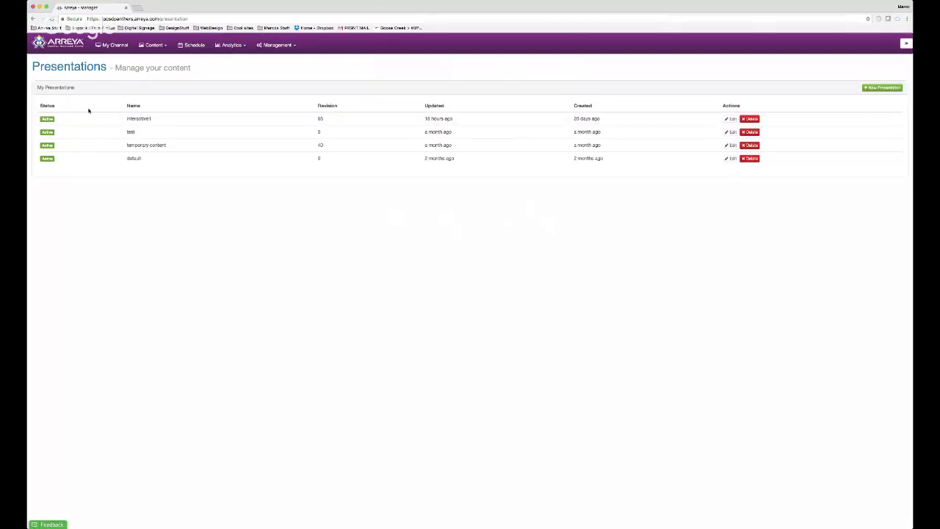
# - Open the interactive1 presentation for editing
pyautogui.click(732, 119)
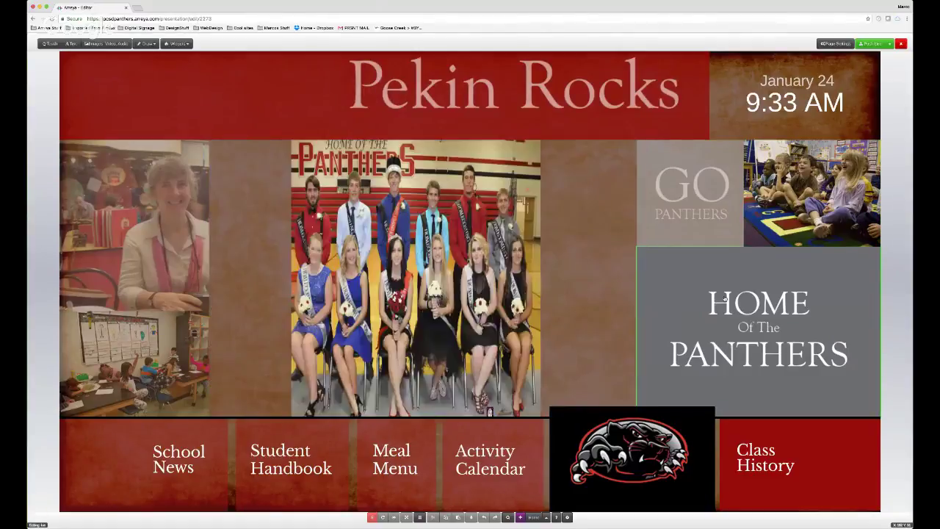
pyautogui.click(184, 192)
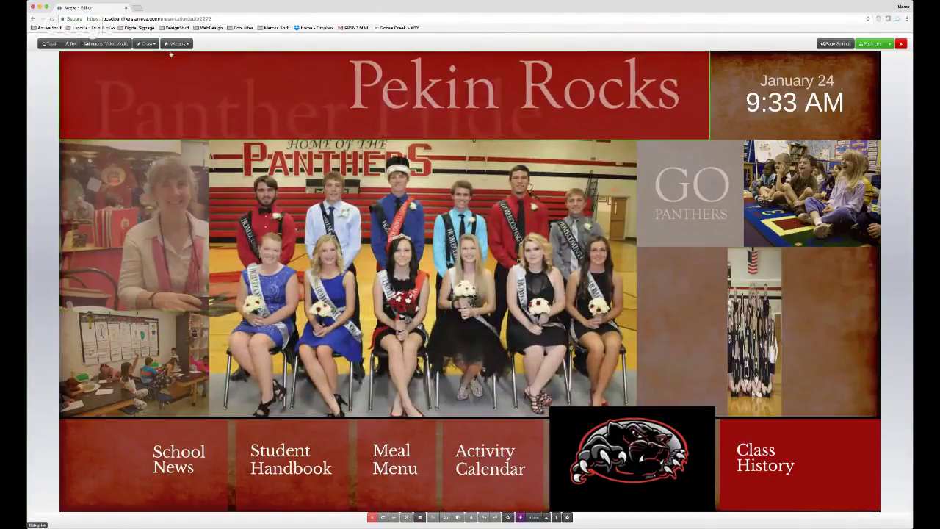
pyautogui.click(388, 237)
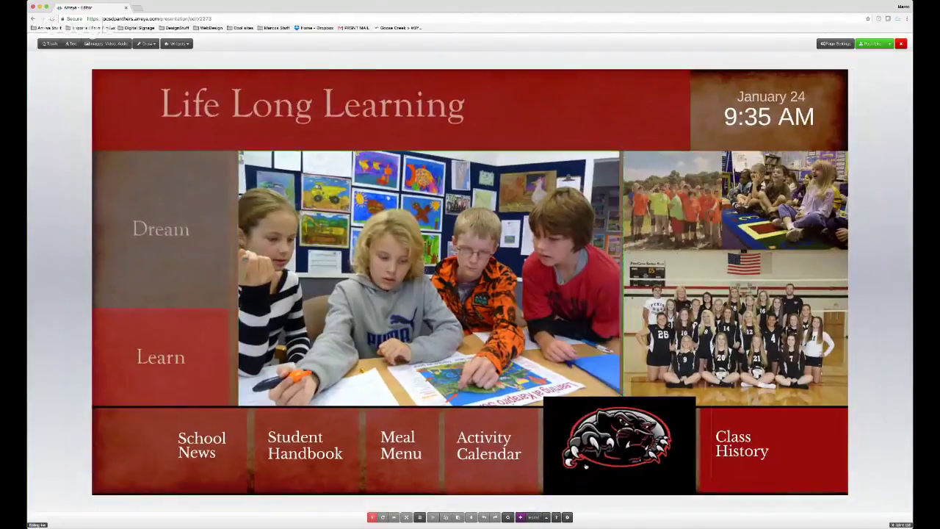
pyautogui.click(451, 455)
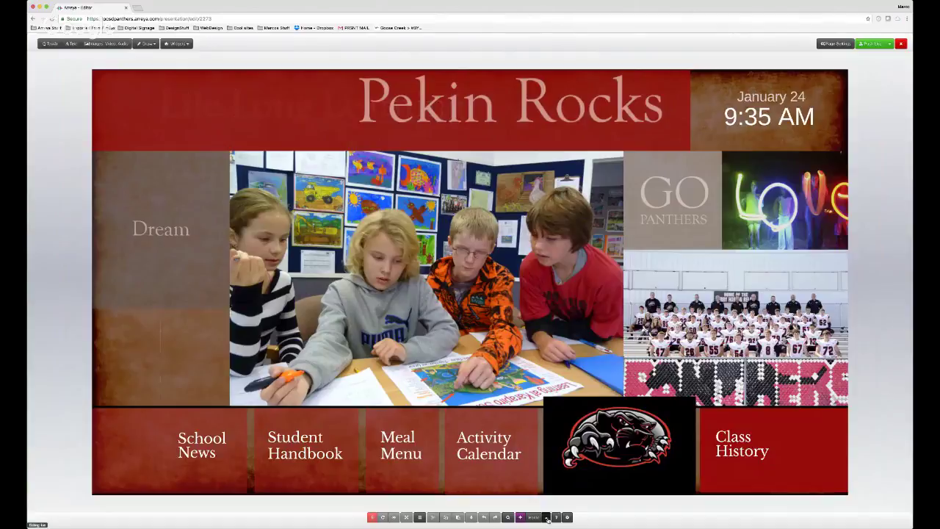
# - Look through the presentation's page list and switch to the 2010sClass page
pyautogui.click(547, 517)
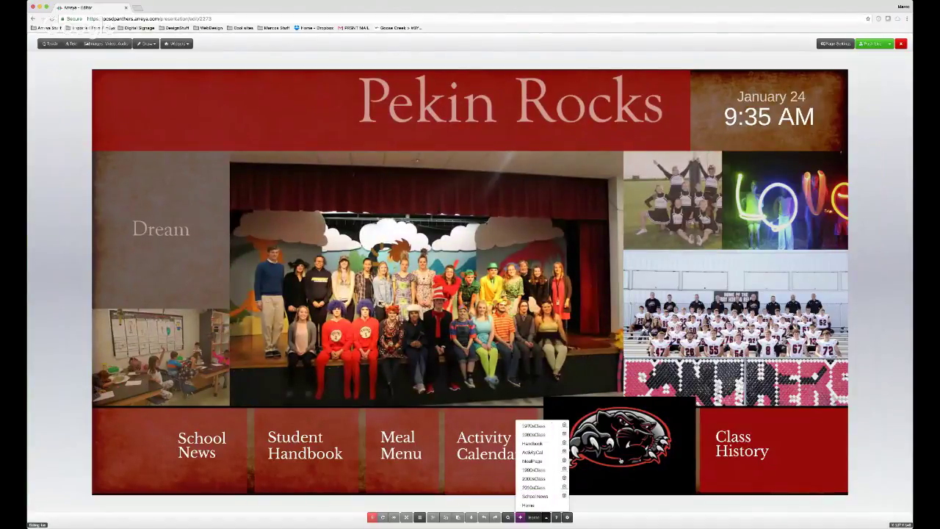
pyautogui.click(855, 402)
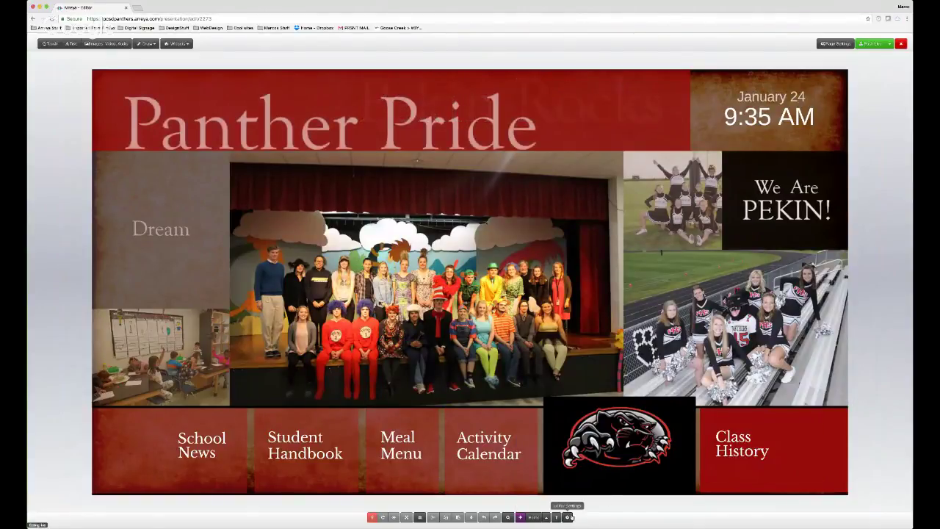
pyautogui.click(546, 517)
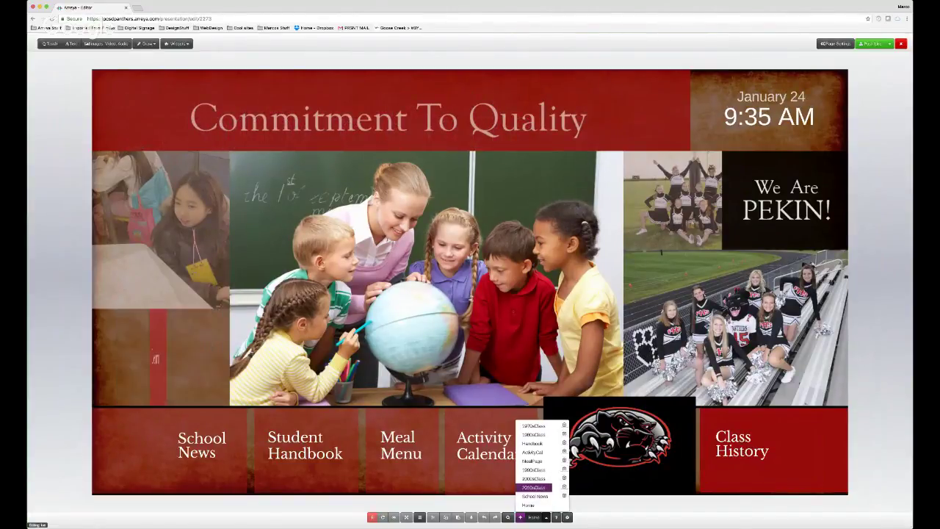
pyautogui.click(536, 488)
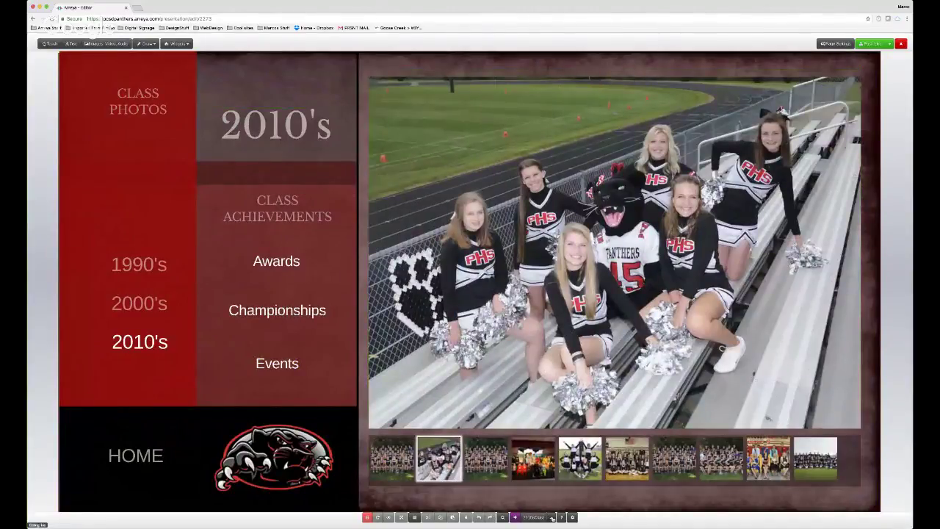
# - Examine the destination page and text settings for a new touch region, and cancel without adding it
pyautogui.click(552, 519)
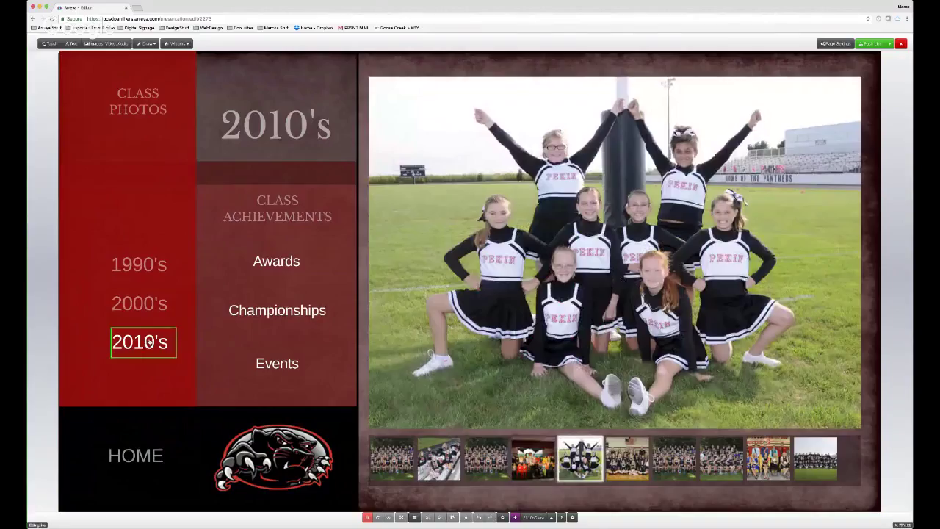
pyautogui.click(54, 44)
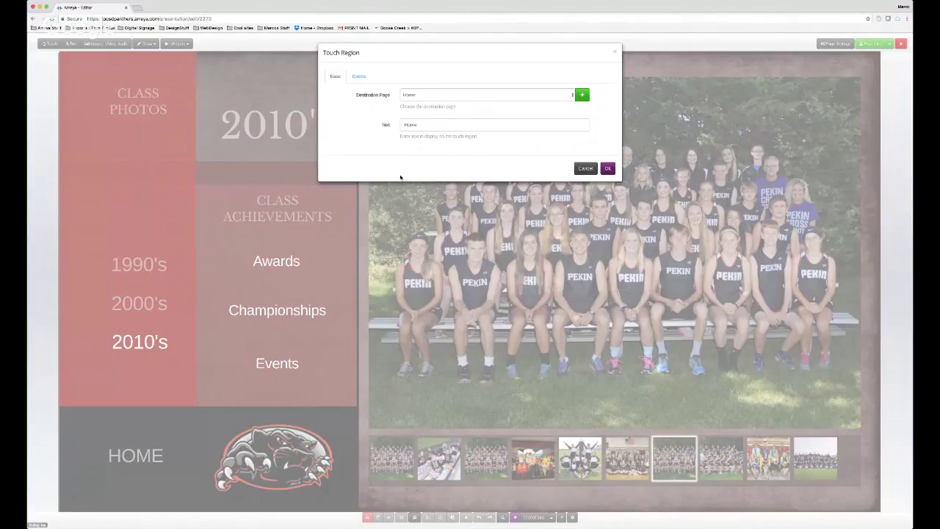
pyautogui.click(586, 168)
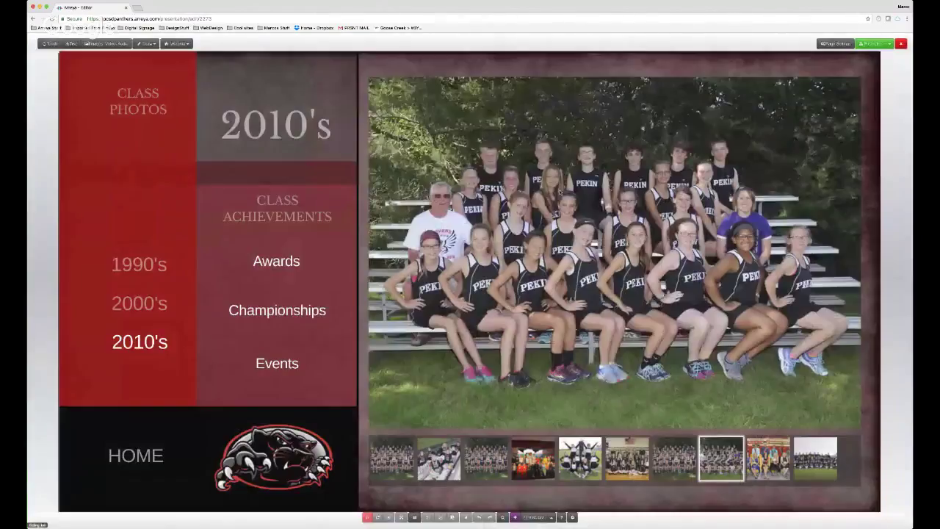
# - Return to the presentation's Home page
pyautogui.click(551, 519)
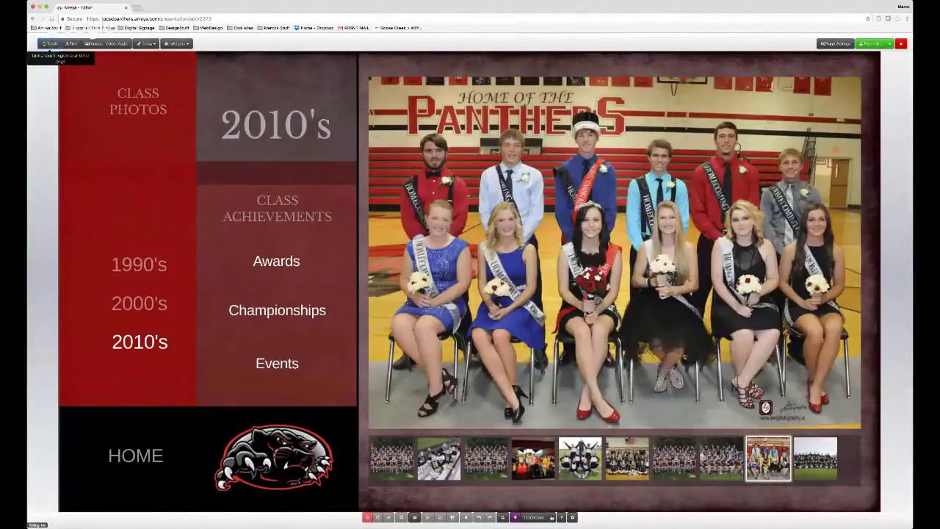
pyautogui.click(551, 517)
pyautogui.click(529, 488)
pyautogui.click(551, 517)
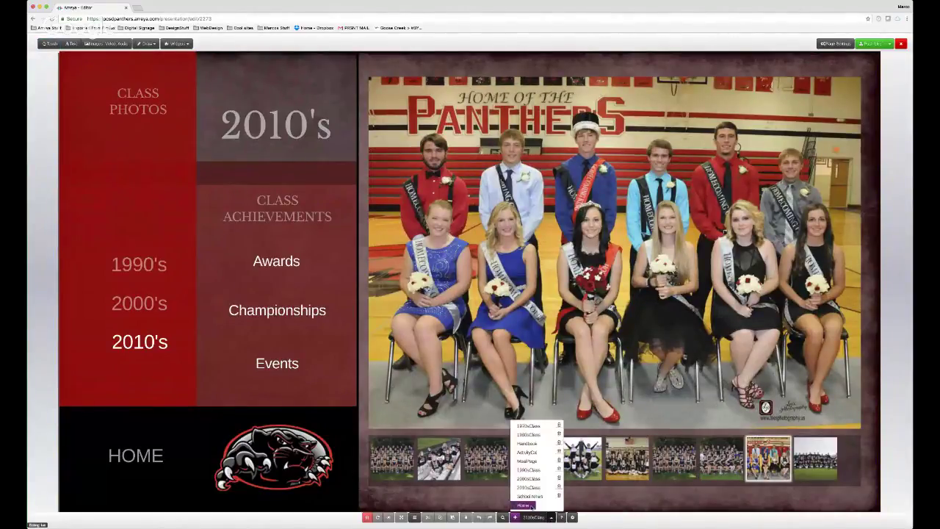
pyautogui.click(524, 506)
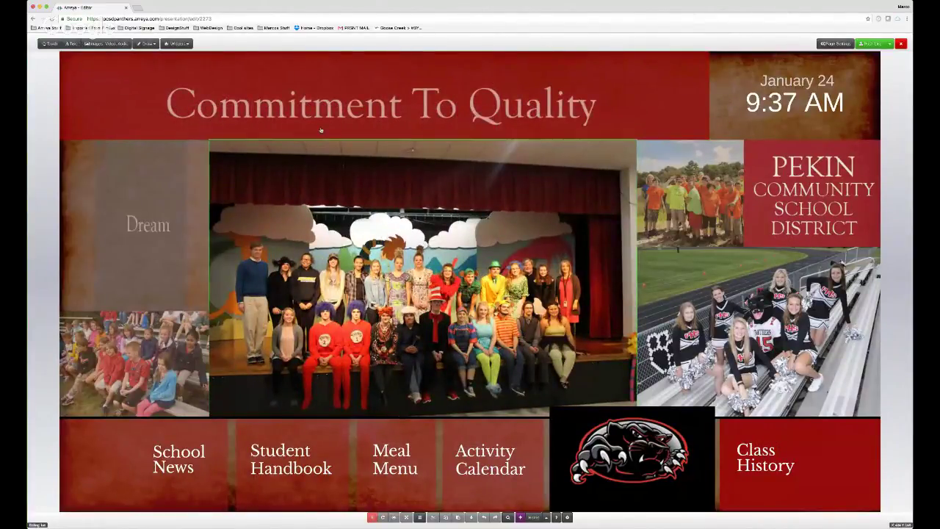
# - Insert a text box on the Home page, move it over the central photo's lower left part and shrink it
pyautogui.click(423, 130)
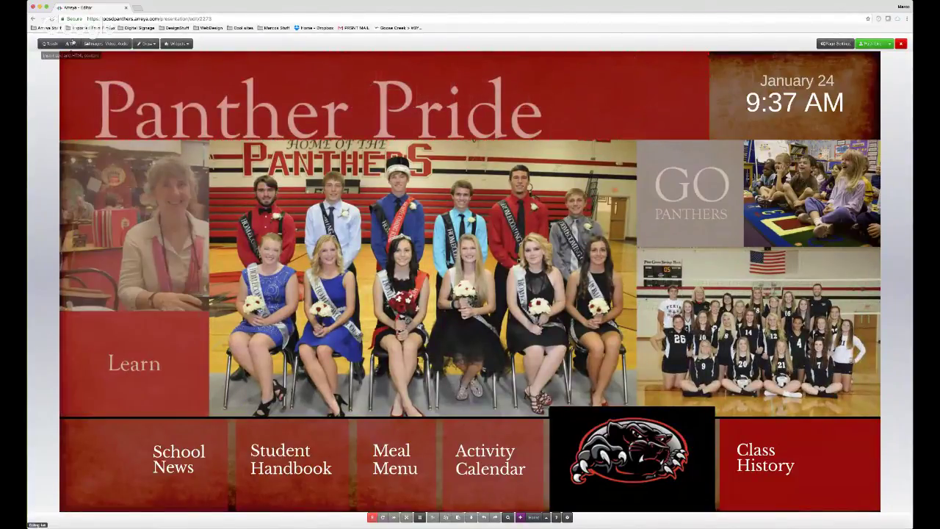
pyautogui.click(72, 44)
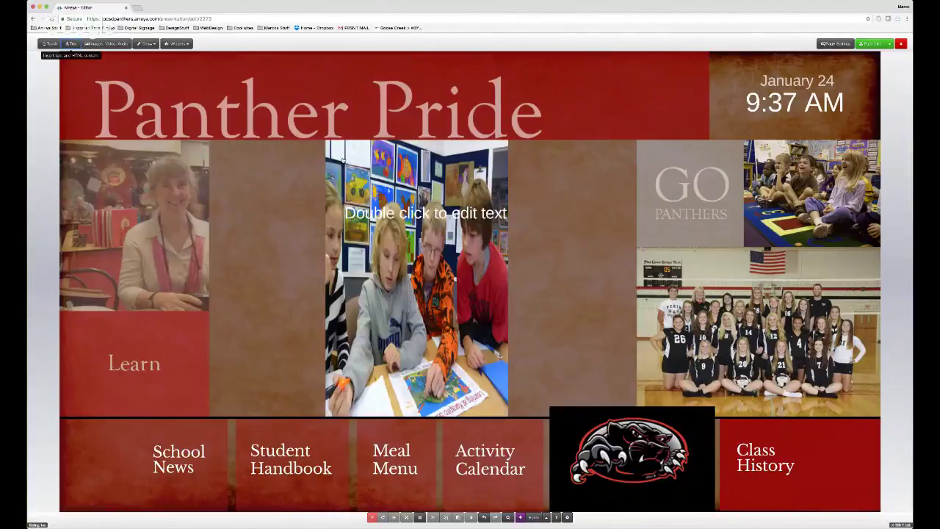
pyautogui.moveTo(397, 206); pyautogui.dragTo(241, 296)
pyautogui.moveTo(456, 458); pyautogui.dragTo(376, 348)
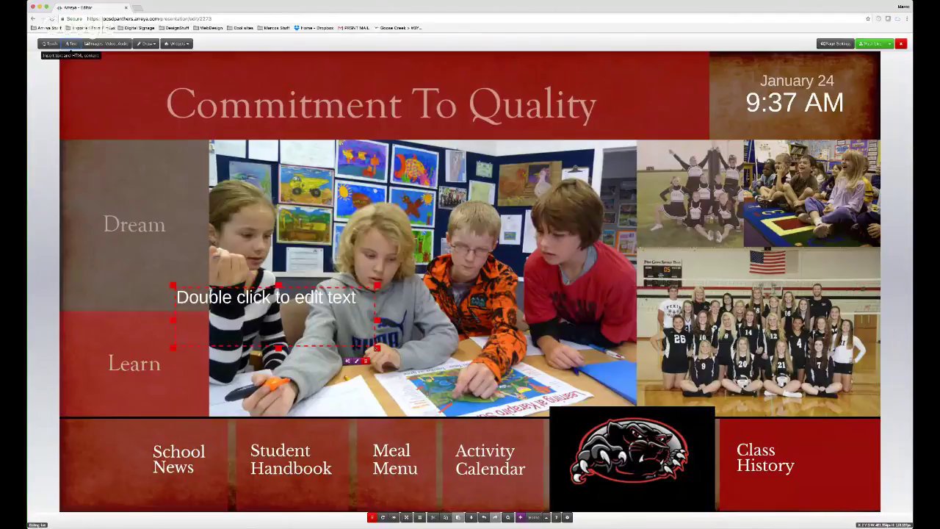
# - Replace the new text box's placeholder text with School News
pyautogui.doubleClick(289, 299)
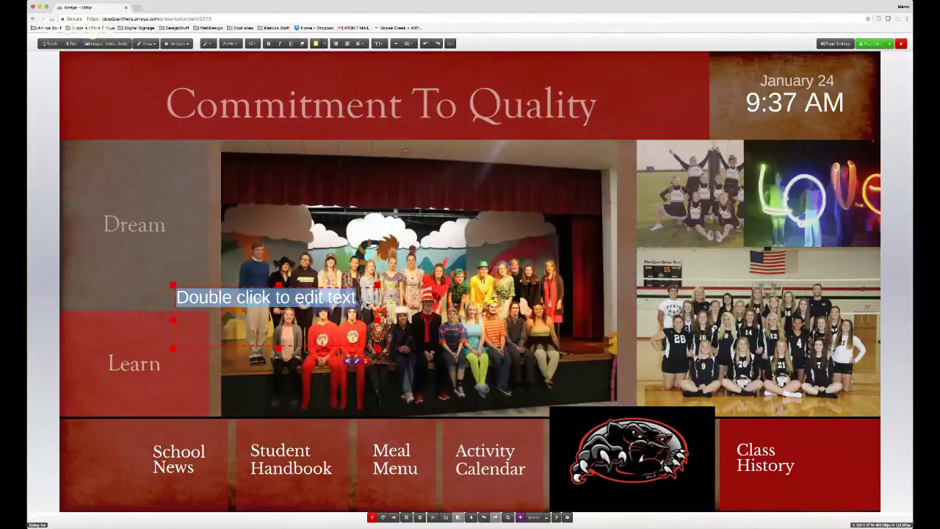
pyautogui.write('S')
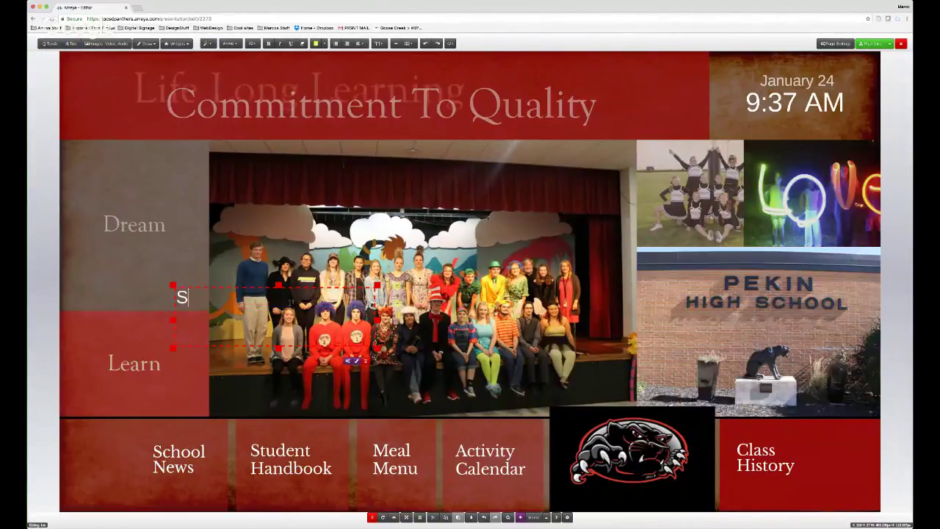
pyautogui.write('chool ne')
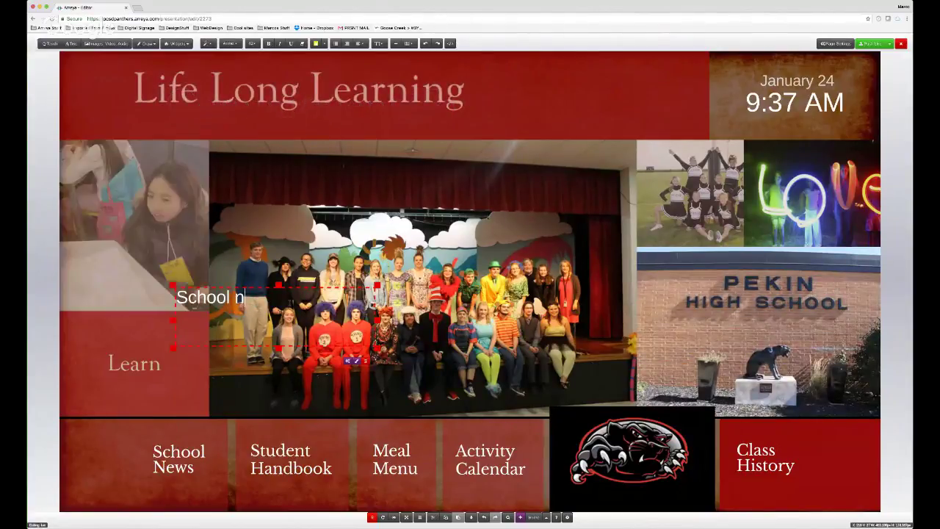
pyautogui.press('BackSpace')
pyautogui.press('BackSpace')
pyautogui.press('BackSpace')
pyautogui.write('N')
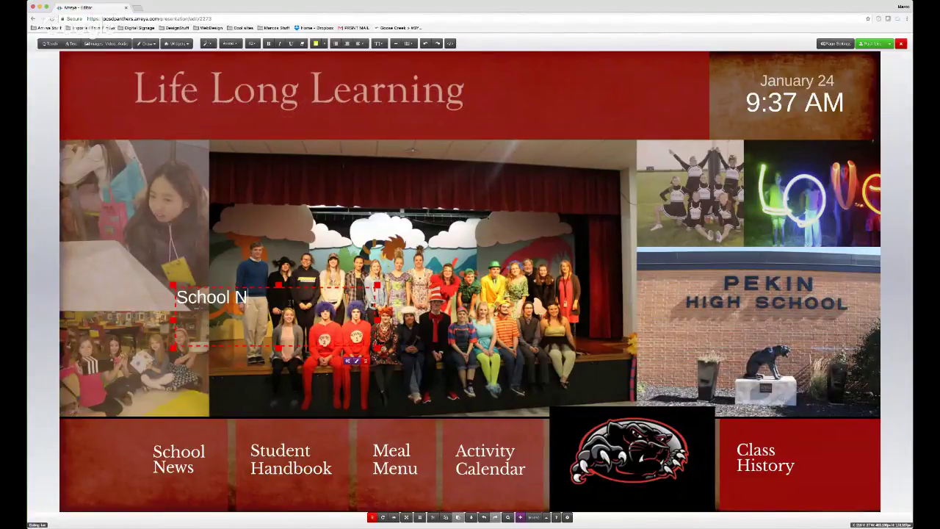
pyautogui.write('ews')
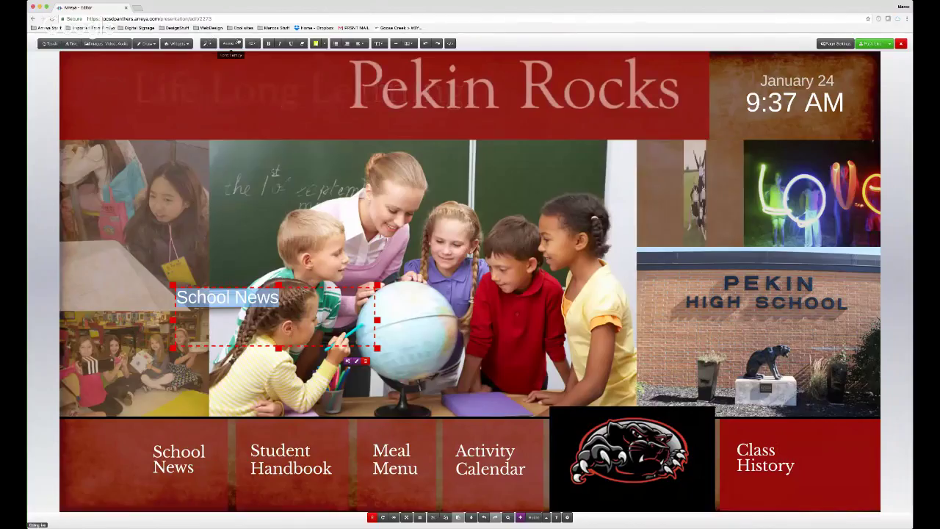
# - Set the School News text to the Libre Baskerville font at size 22
pyautogui.click(230, 43)
pyautogui.click(236, 56)
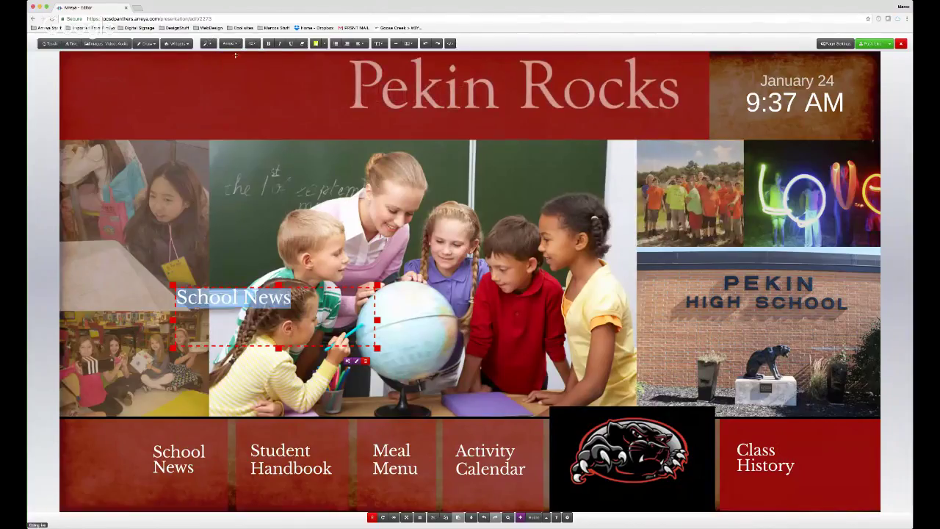
pyautogui.click(271, 44)
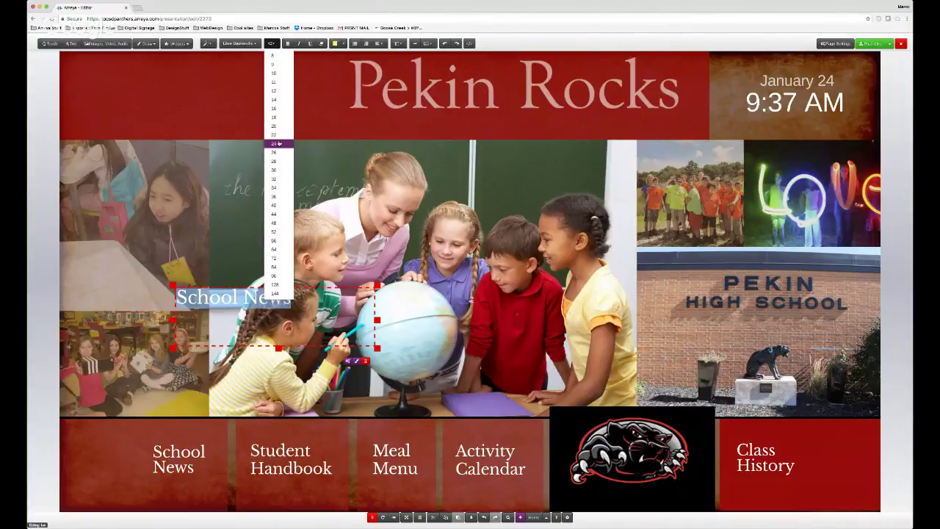
pyautogui.click(276, 135)
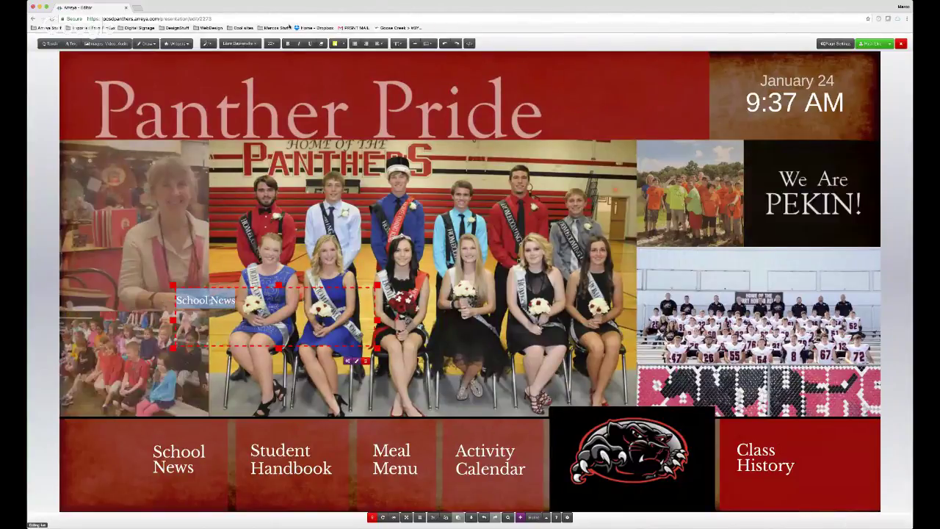
# - Enlarge the School News text to size 36 and move its text box down to the central photo's lower left corner
pyautogui.click(271, 43)
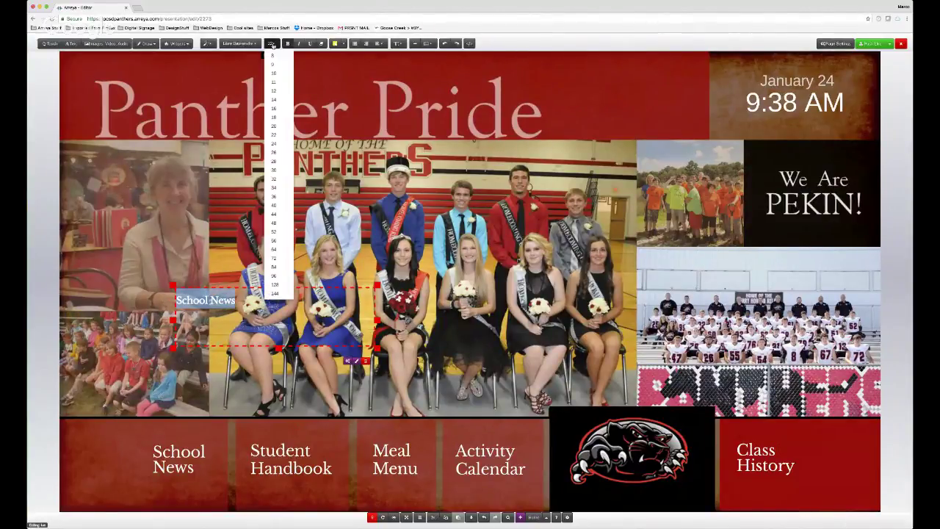
pyautogui.click(274, 196)
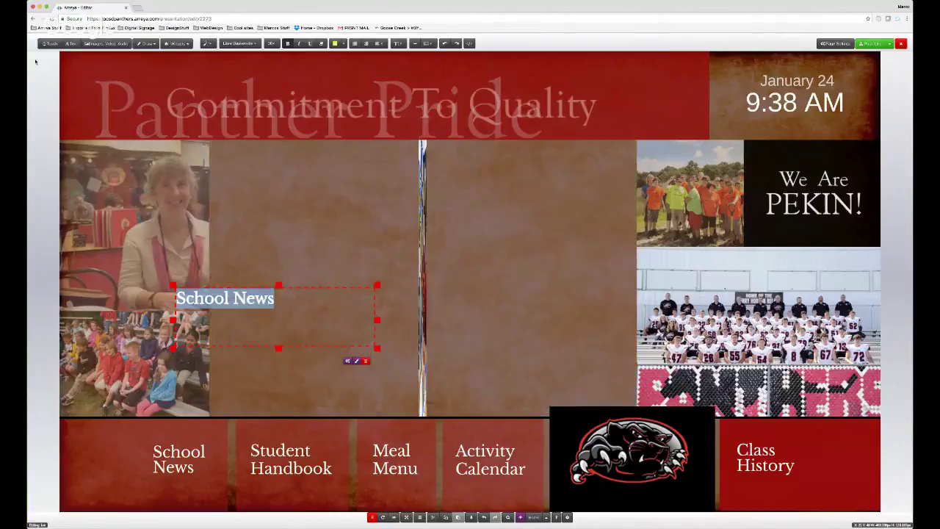
pyautogui.click(247, 309)
pyautogui.moveTo(246, 309); pyautogui.dragTo(192, 346)
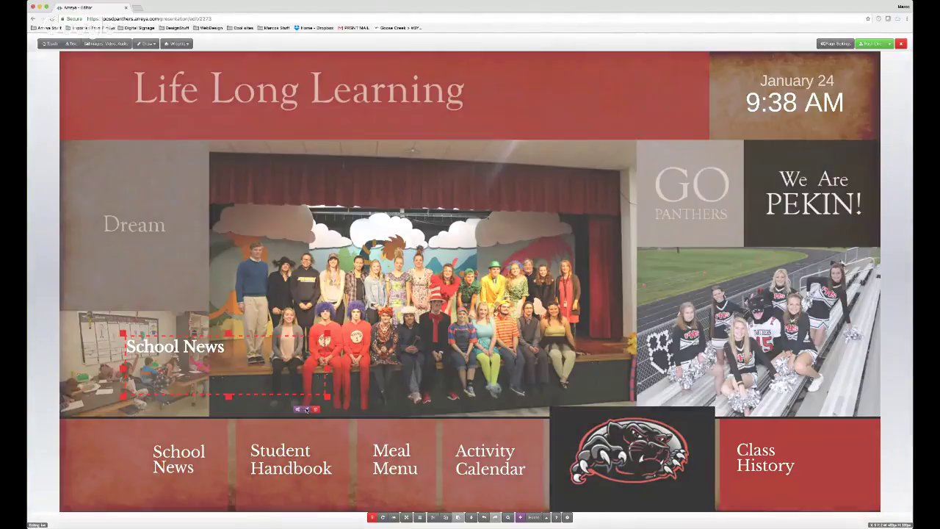
# - Review the School News text box's text, border, shadow, animation and advanced style options
pyautogui.click(307, 409)
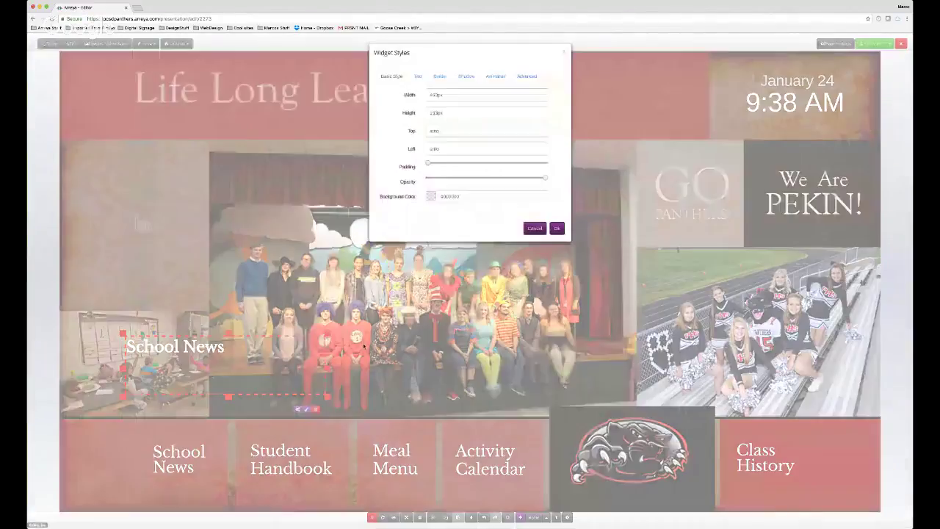
pyautogui.click(418, 78)
pyautogui.click(440, 77)
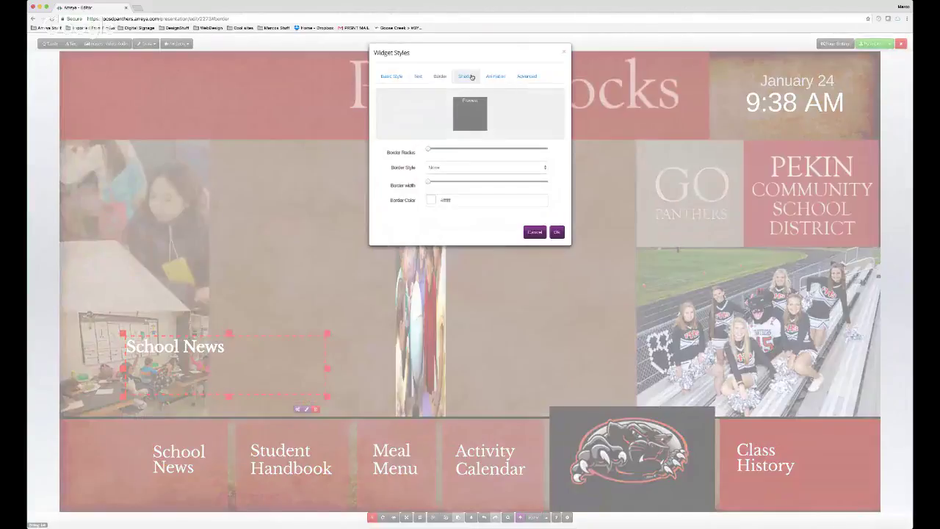
pyautogui.click(469, 76)
pyautogui.click(528, 76)
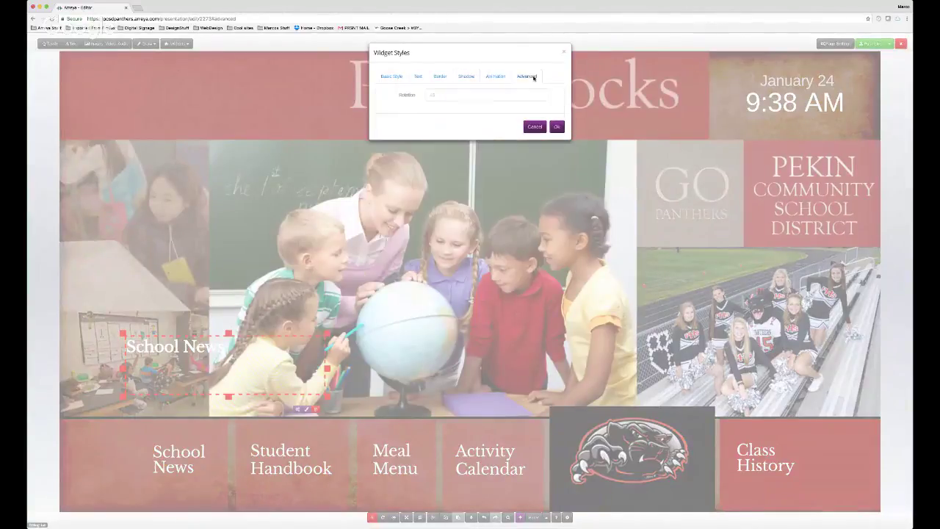
pyautogui.click(494, 76)
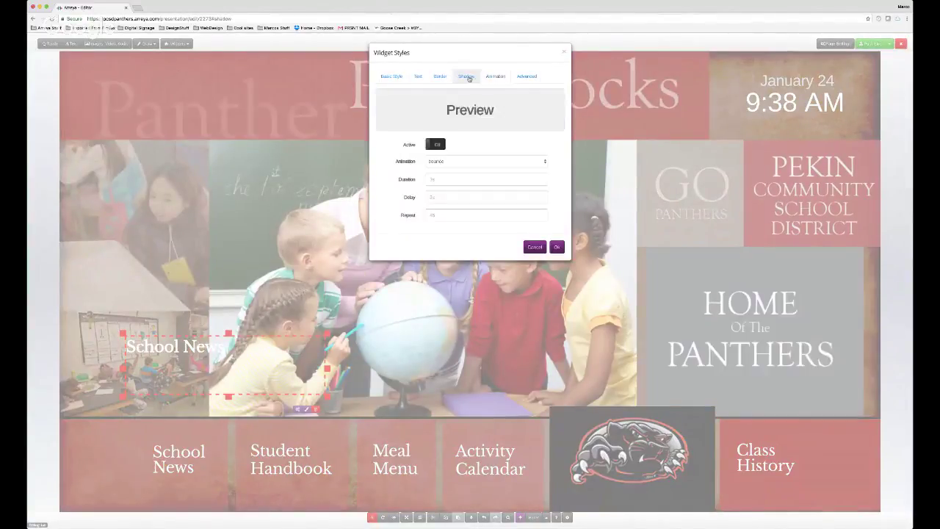
pyautogui.click(468, 77)
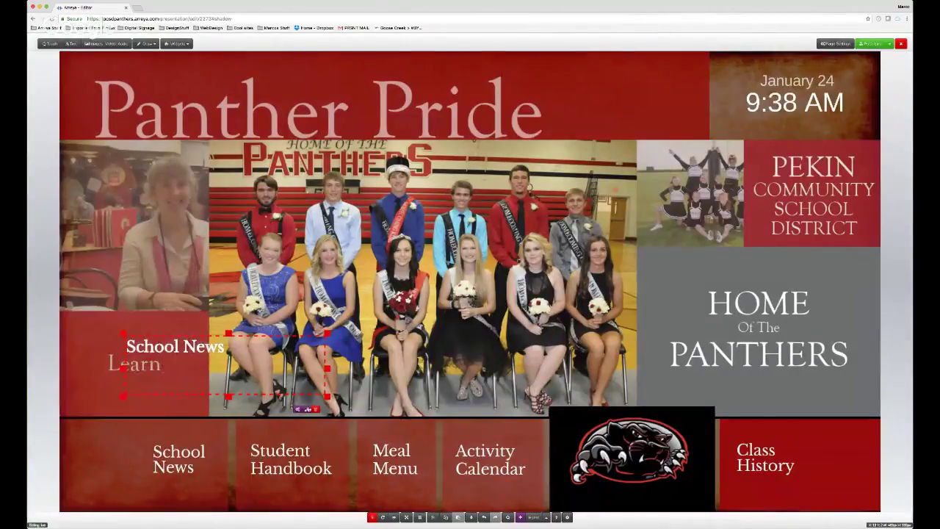
# - Delete the added School News text box from the Home page
pyautogui.click(316, 409)
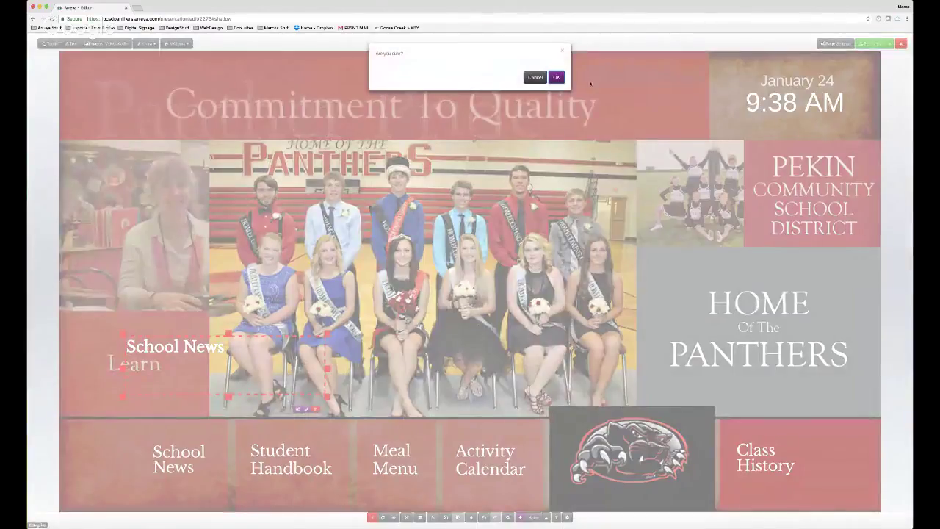
pyautogui.click(556, 77)
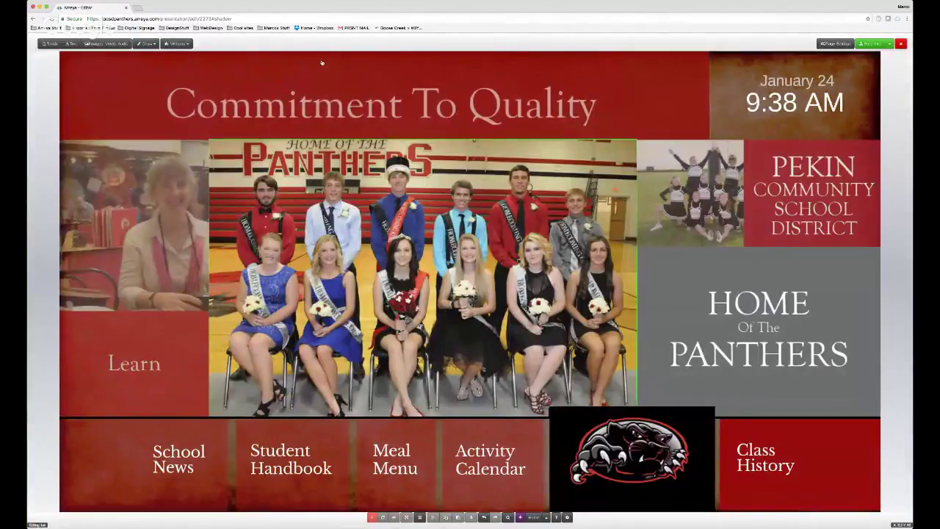
# - Browse the media library for the page and look at the available sources for adding new media
pyautogui.click(100, 44)
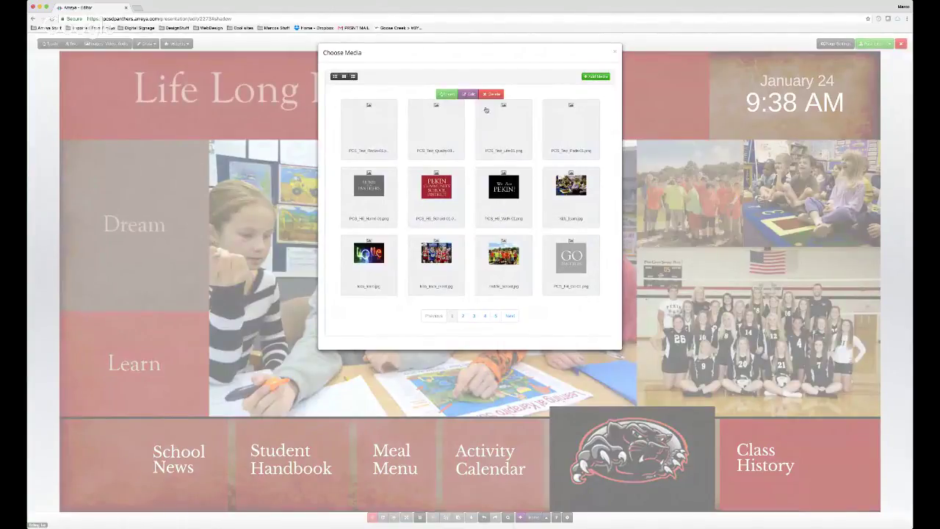
pyautogui.click(502, 315)
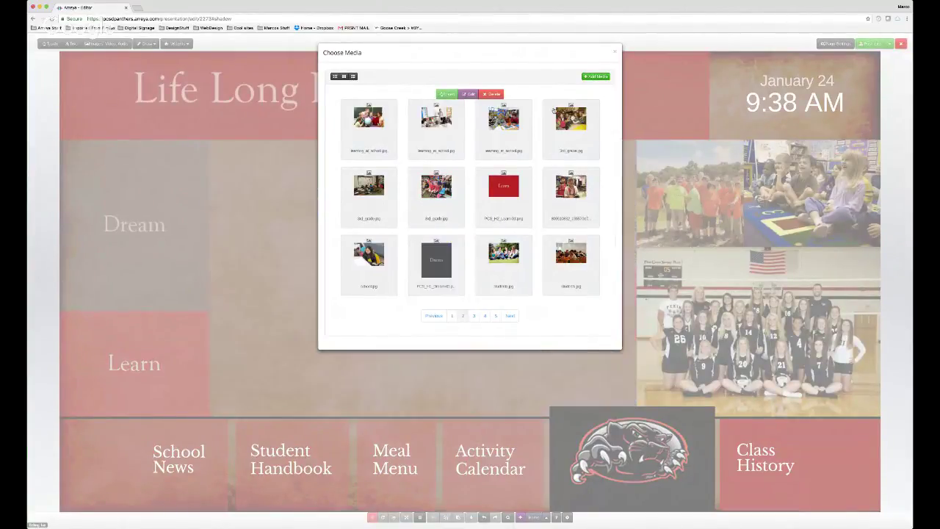
pyautogui.click(593, 76)
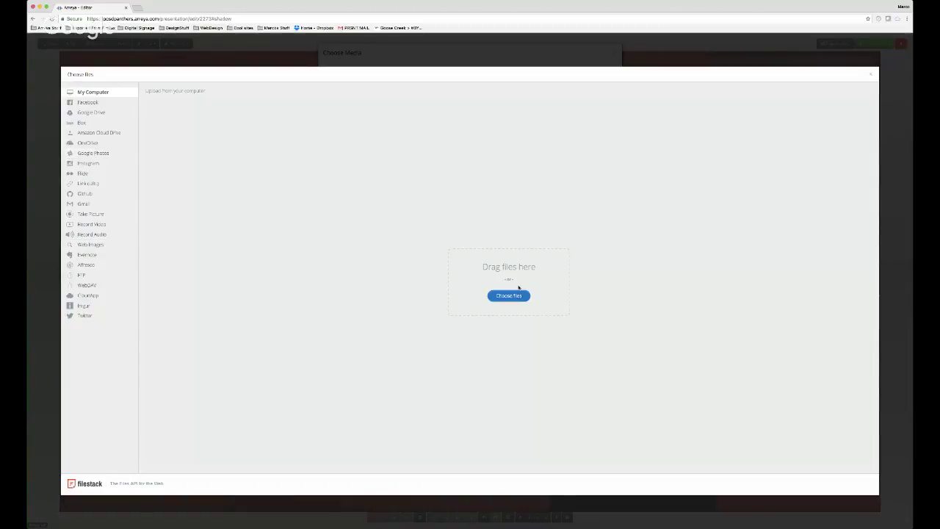
pyautogui.click(873, 75)
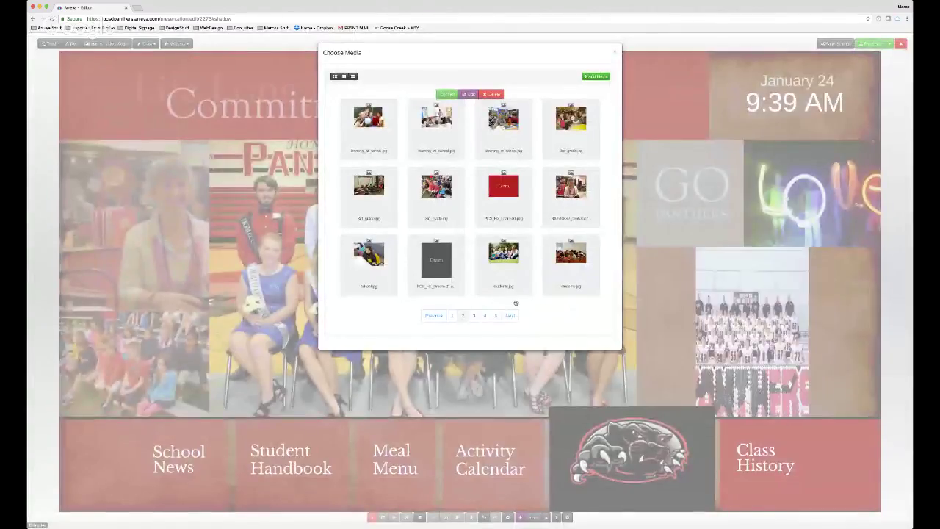
# - Insert the panther logo image from the media library's third page onto the Home page
pyautogui.click(485, 315)
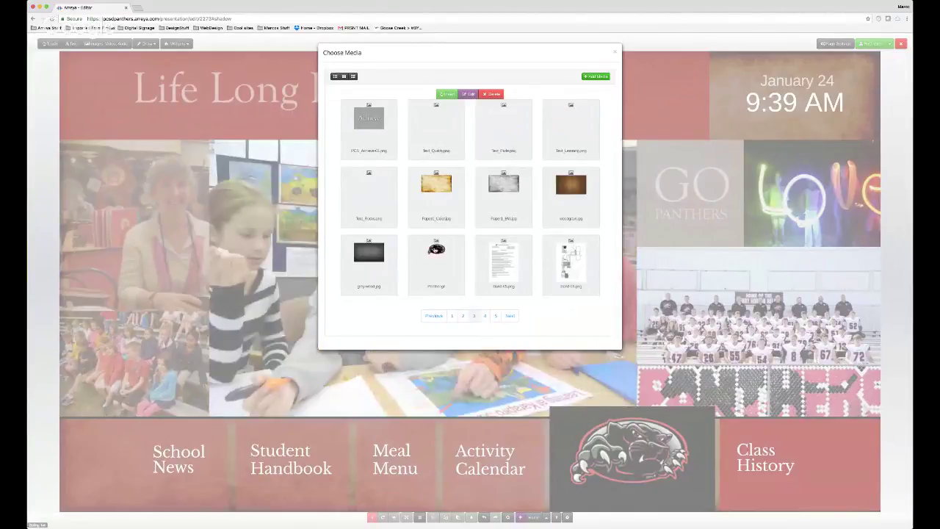
pyautogui.click(441, 279)
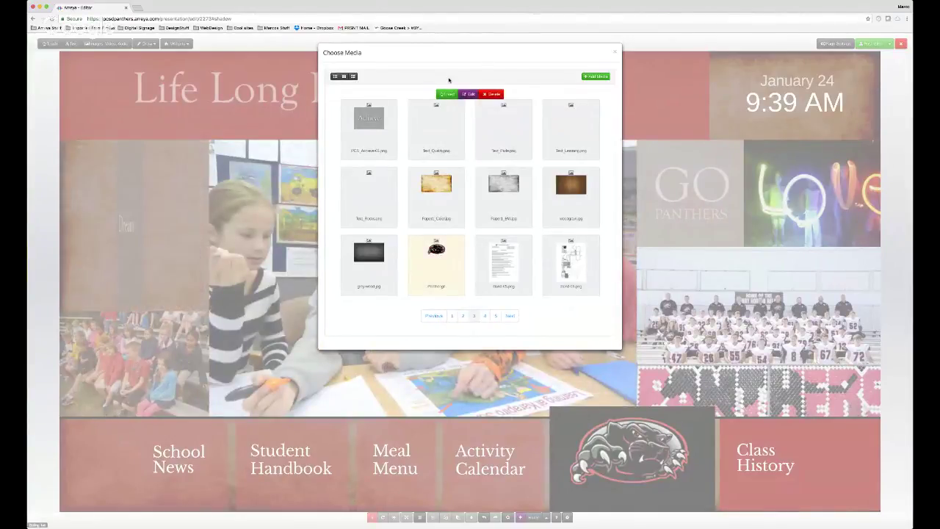
pyautogui.click(447, 94)
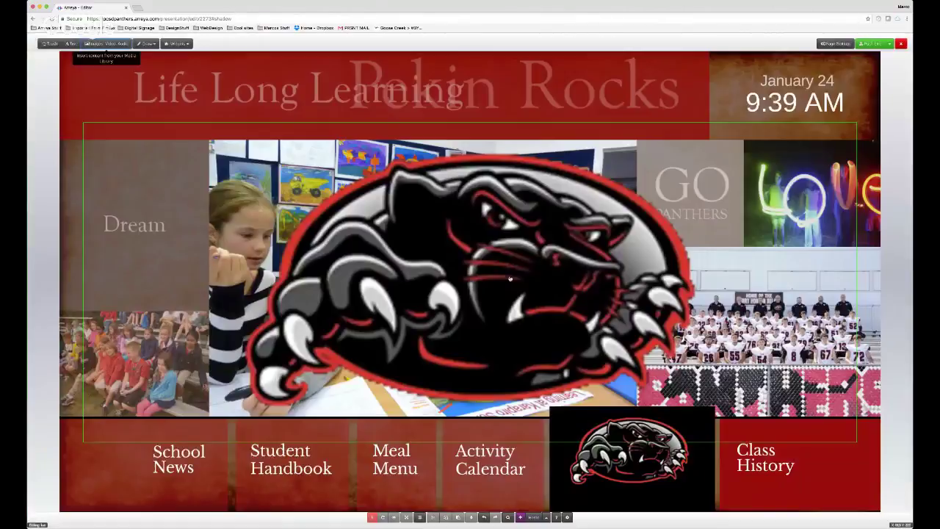
pyautogui.click(510, 279)
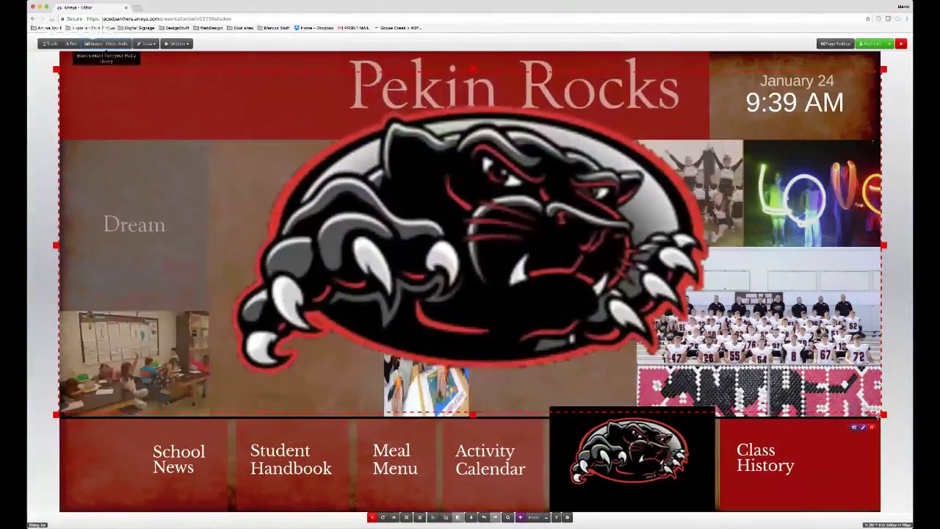
# - Shrink the inserted panther logo onto the black logo panel and delete it again
pyautogui.moveTo(884, 415); pyautogui.dragTo(390, 210)
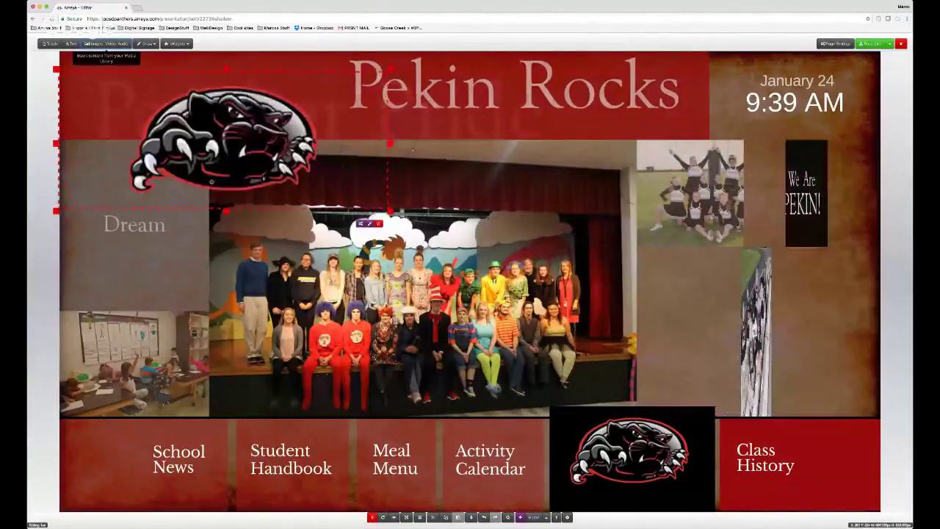
pyautogui.moveTo(212, 182); pyautogui.dragTo(625, 448)
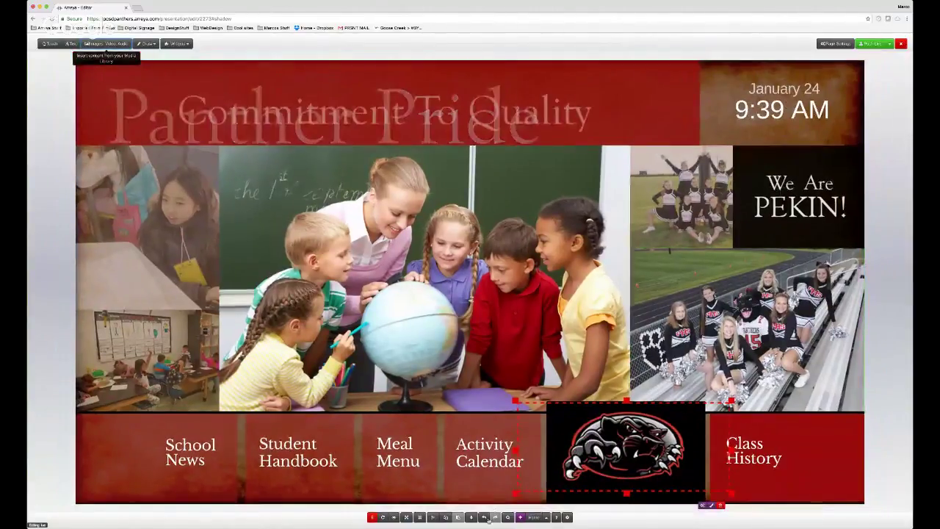
pyautogui.click(373, 517)
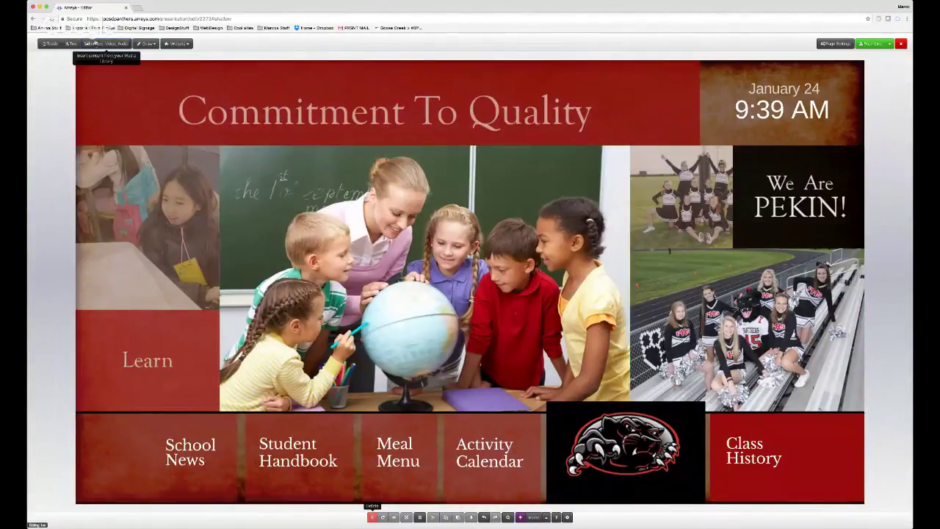
pyautogui.click(95, 44)
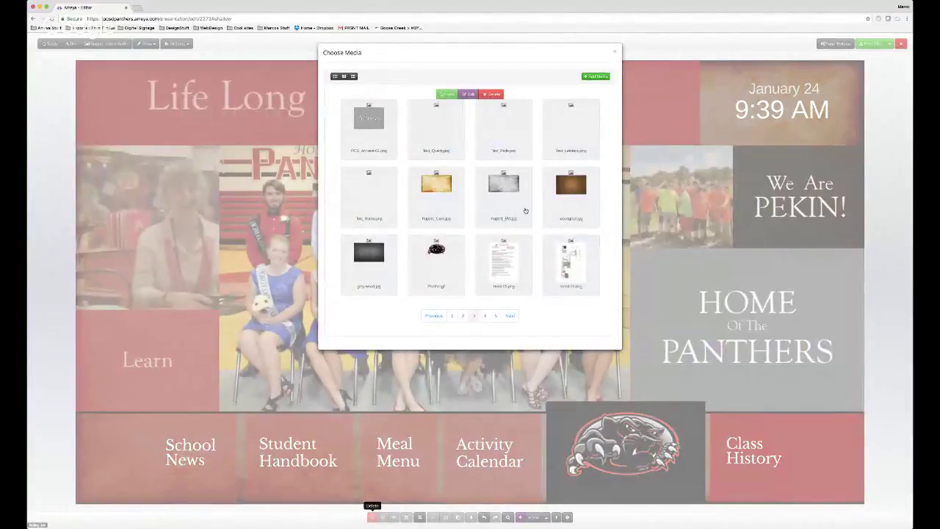
pyautogui.click(616, 52)
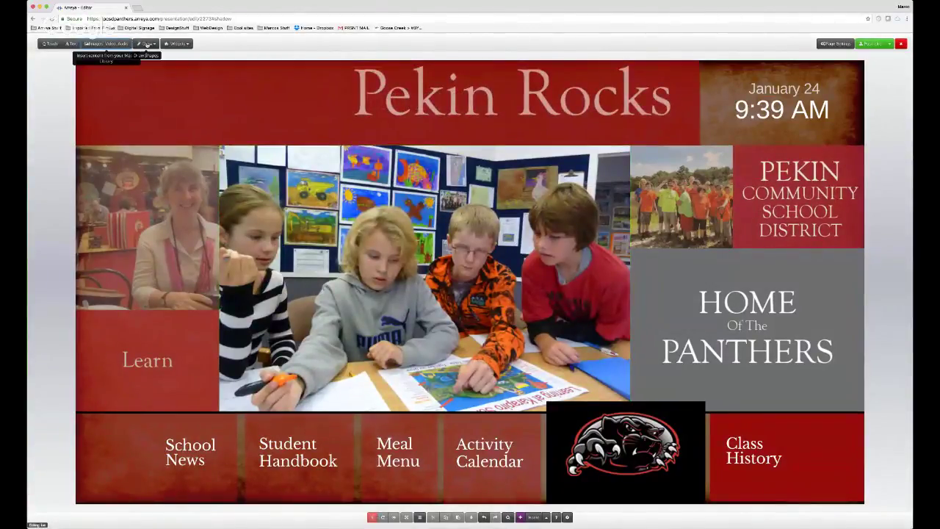
# - Move the red rectangle behind the Class History label up over the central photo's right edge
pyautogui.click(149, 44)
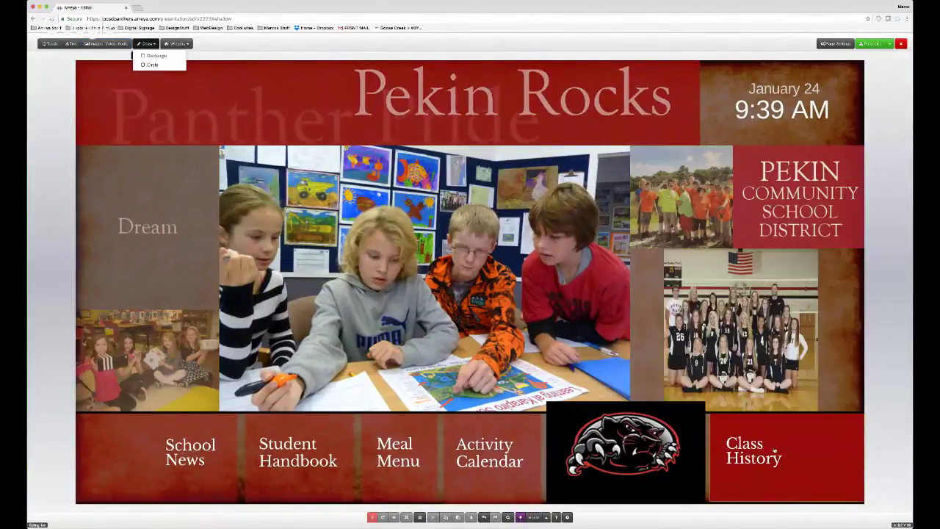
pyautogui.click(837, 426)
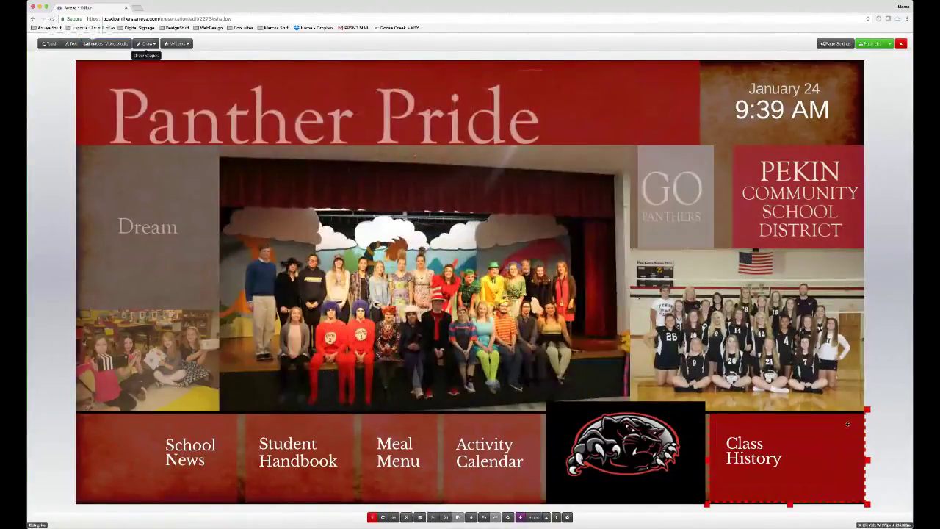
pyautogui.moveTo(830, 416); pyautogui.dragTo(683, 277)
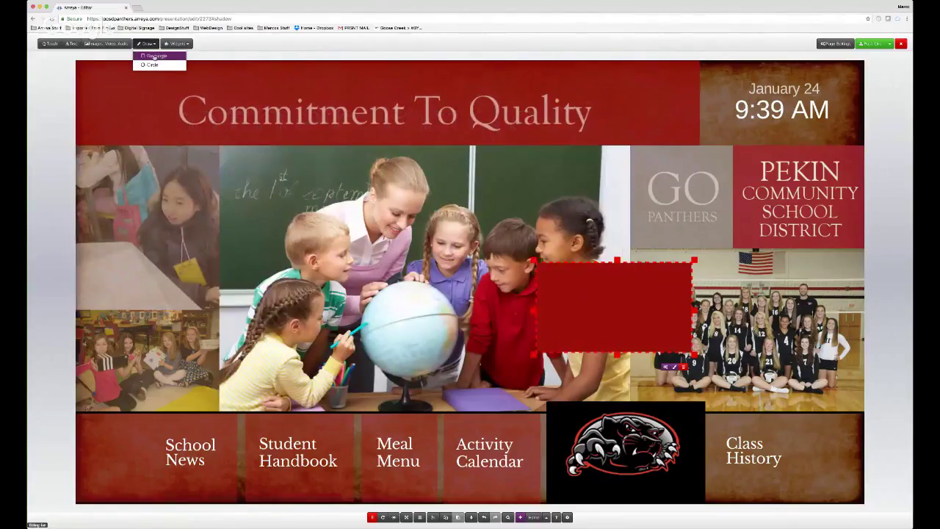
# - Draw a new rectangle over the central photo and set its background color to red (#d11e1e)
pyautogui.click(155, 57)
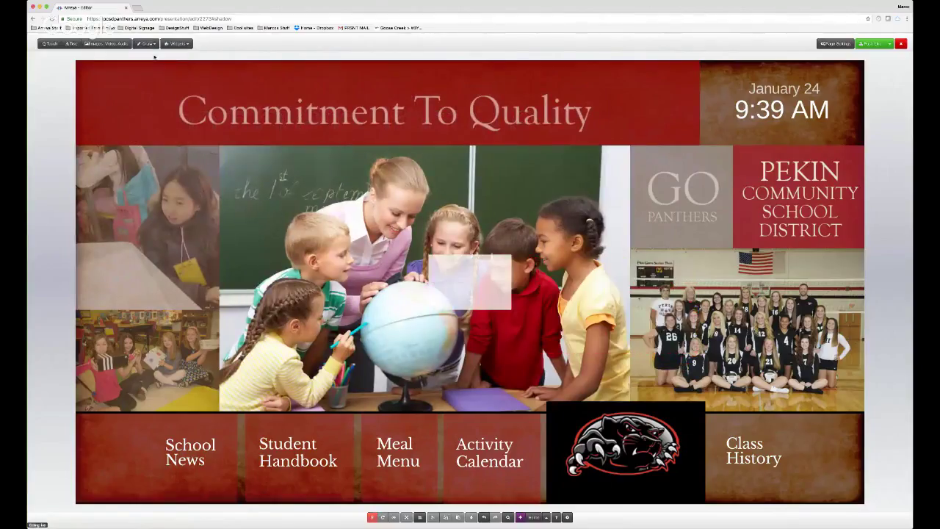
pyautogui.click(491, 278)
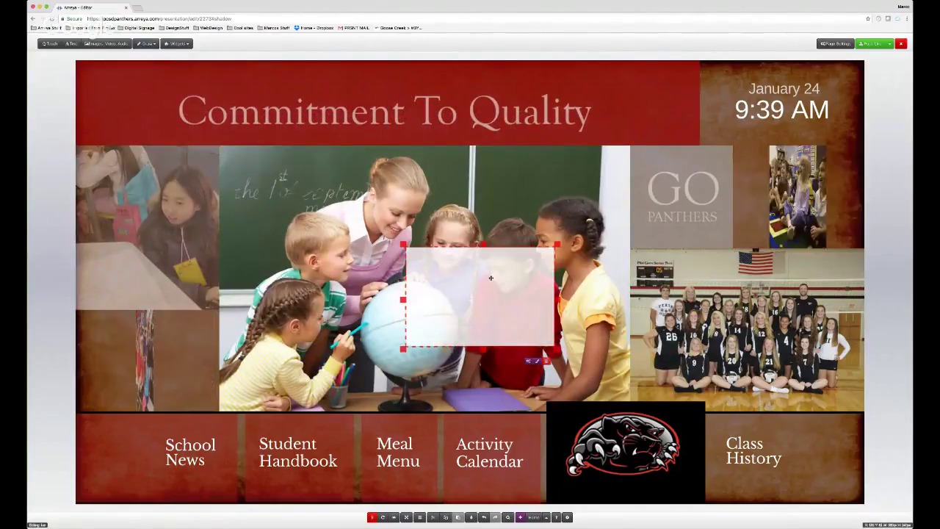
pyautogui.click(524, 357)
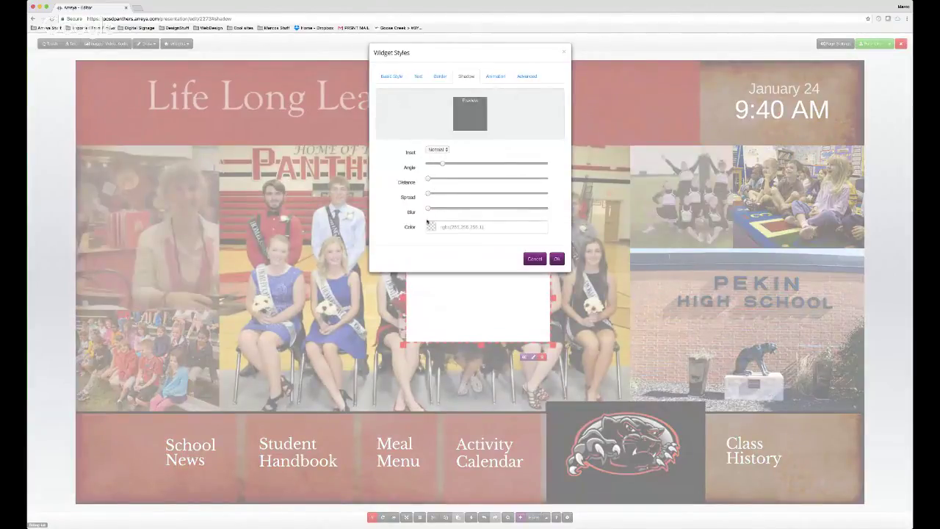
pyautogui.click(392, 77)
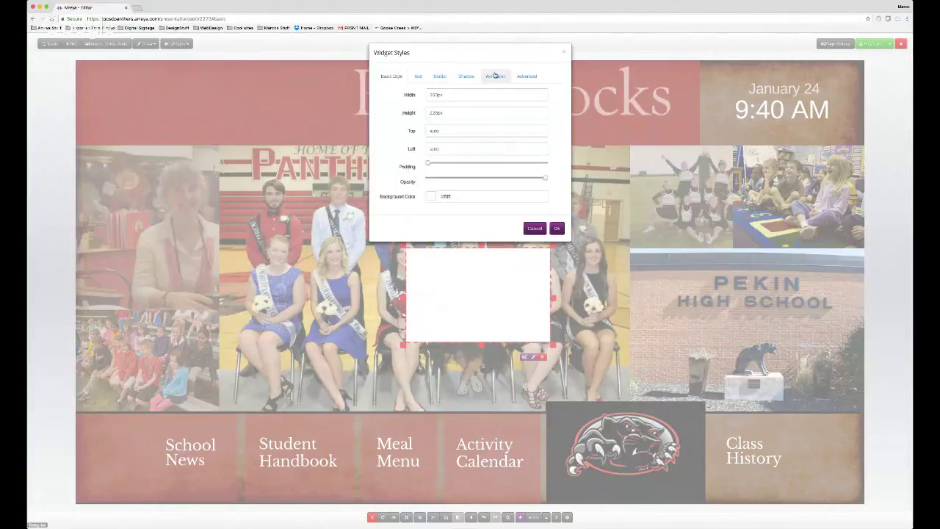
pyautogui.click(430, 196)
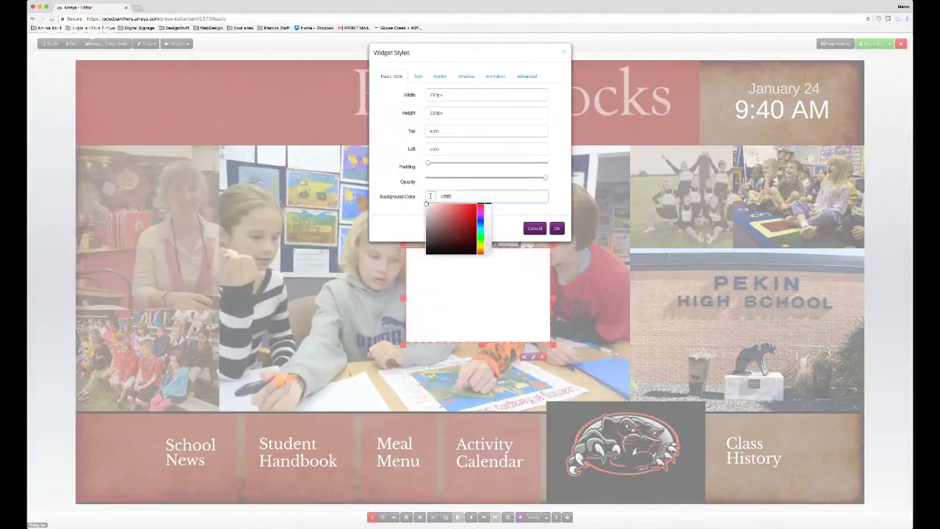
pyautogui.click(473, 210)
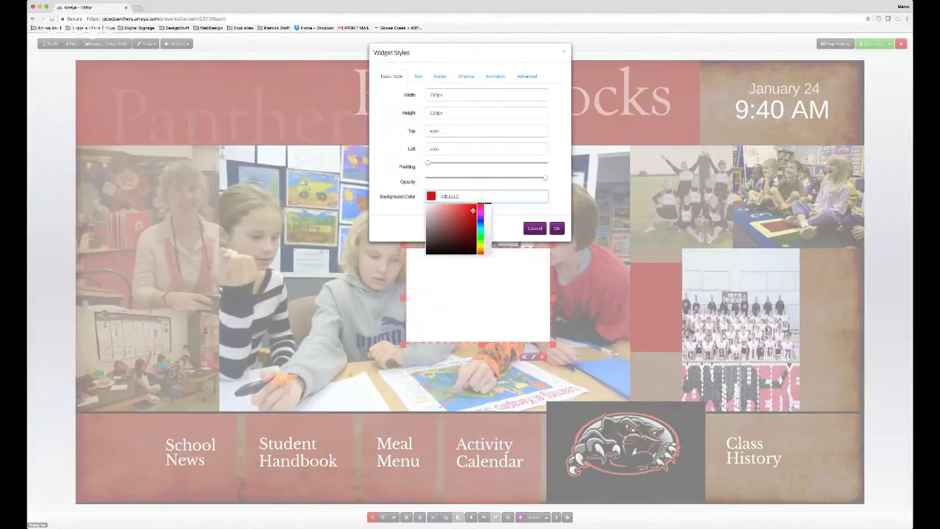
pyautogui.click(471, 213)
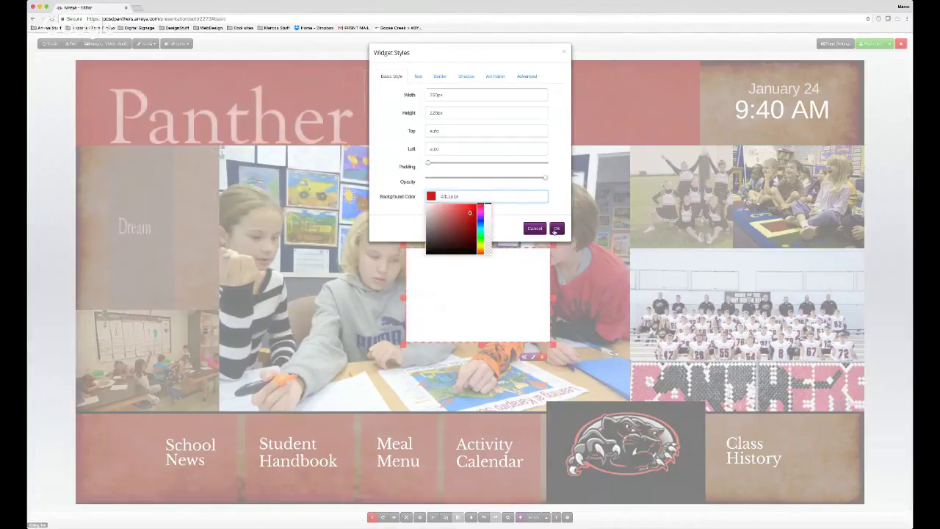
pyautogui.click(556, 229)
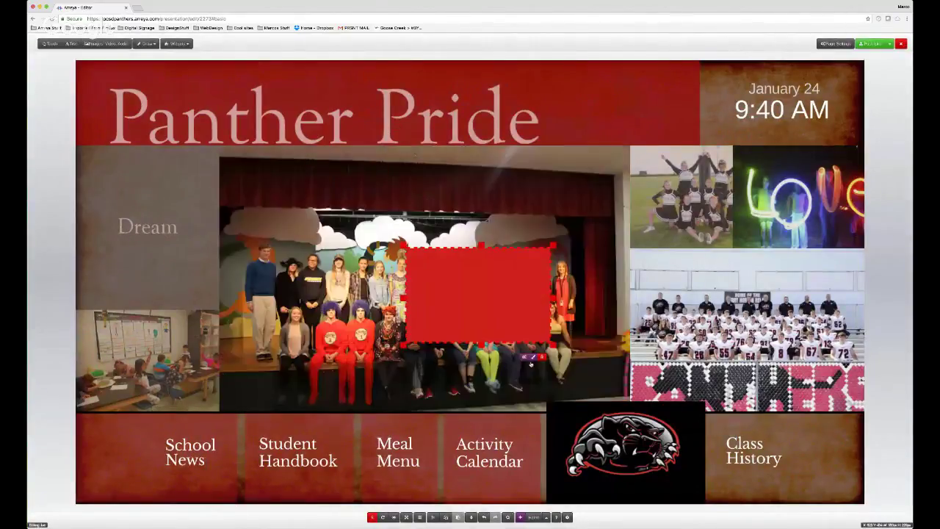
# - Lower the opacity of the red rectangle over the central photo to about half
pyautogui.click(533, 357)
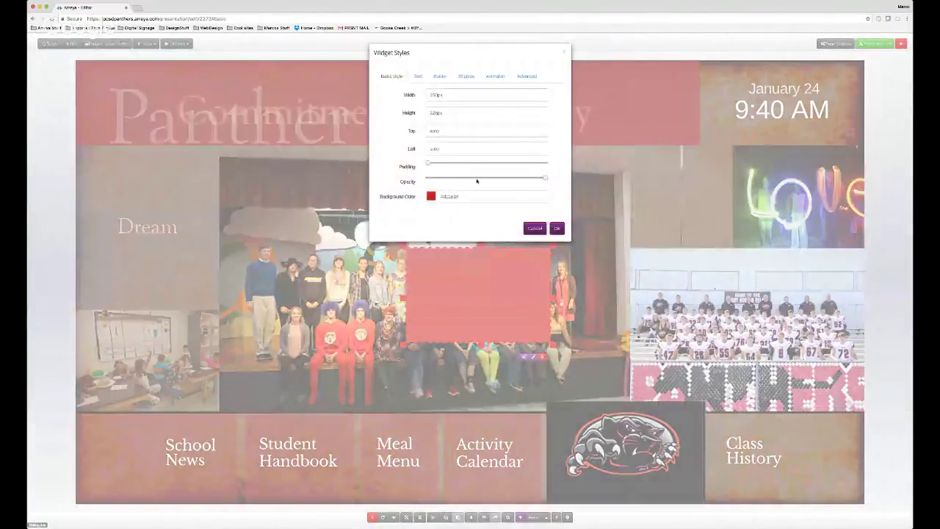
pyautogui.moveTo(493, 178); pyautogui.dragTo(482, 178)
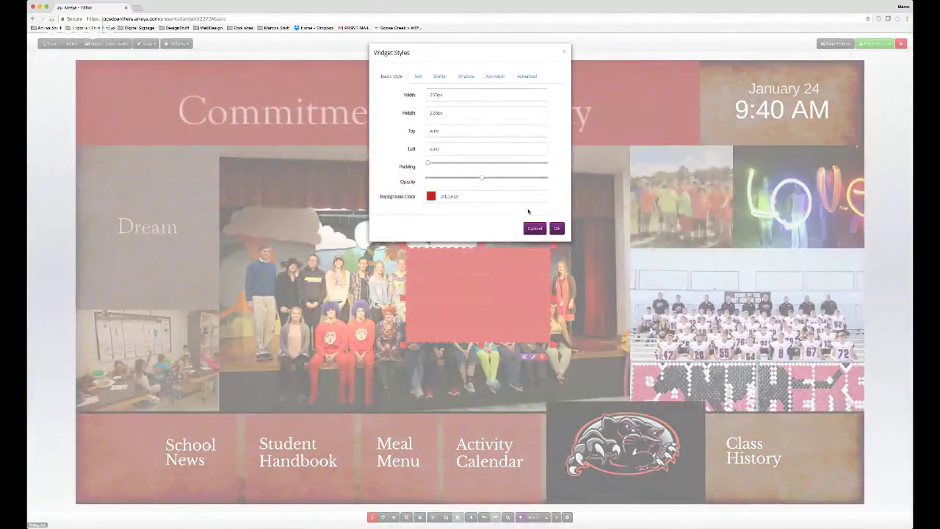
pyautogui.click(555, 229)
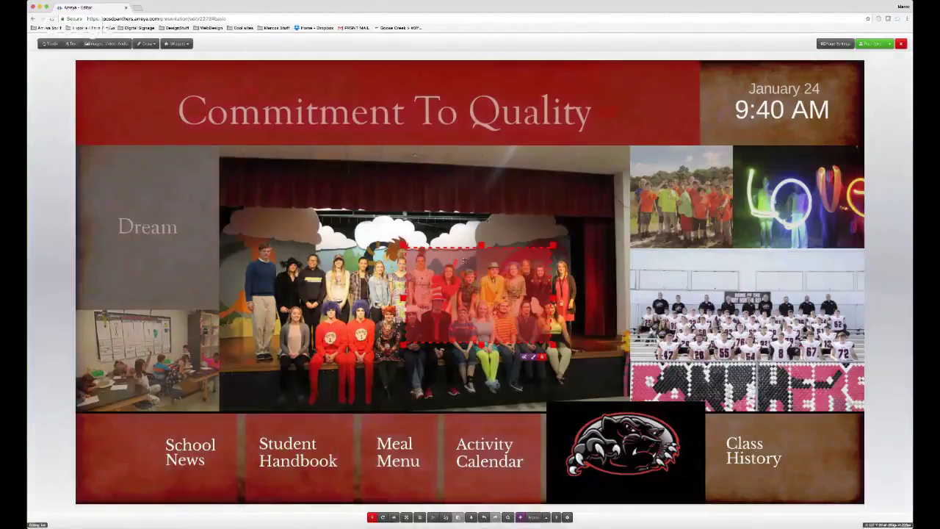
# - Give the translucent red rectangle rounded corners and a thick dotted white border
pyautogui.click(533, 356)
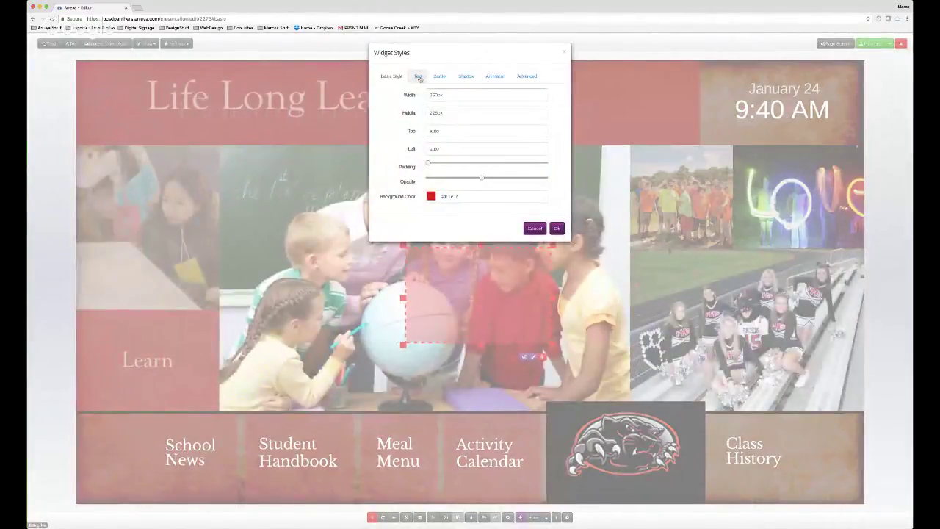
pyautogui.click(441, 76)
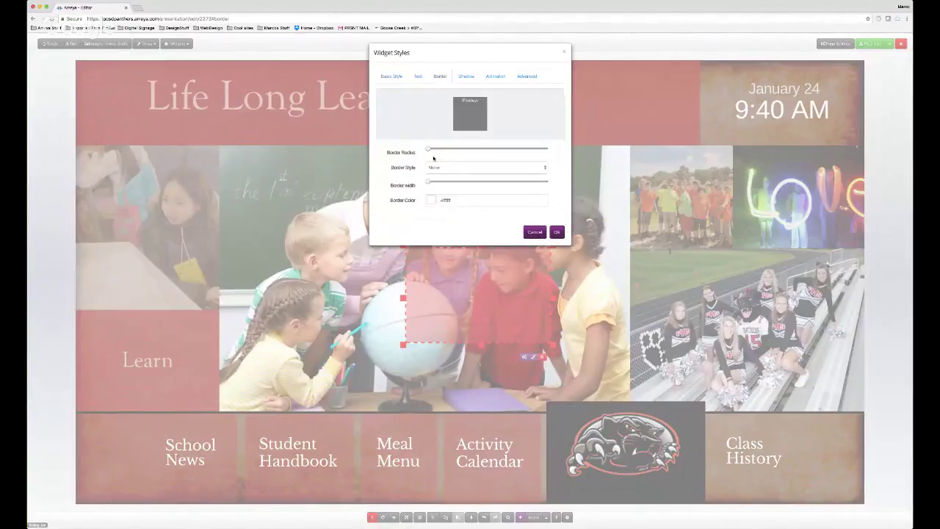
pyautogui.moveTo(428, 150); pyautogui.dragTo(478, 150)
pyautogui.click(487, 167)
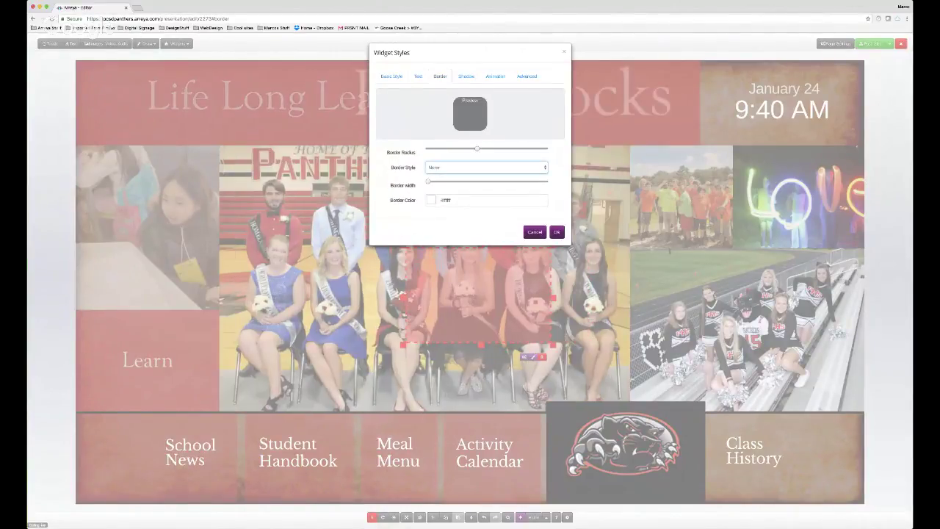
pyautogui.click(446, 187)
pyautogui.moveTo(427, 181); pyautogui.dragTo(490, 181)
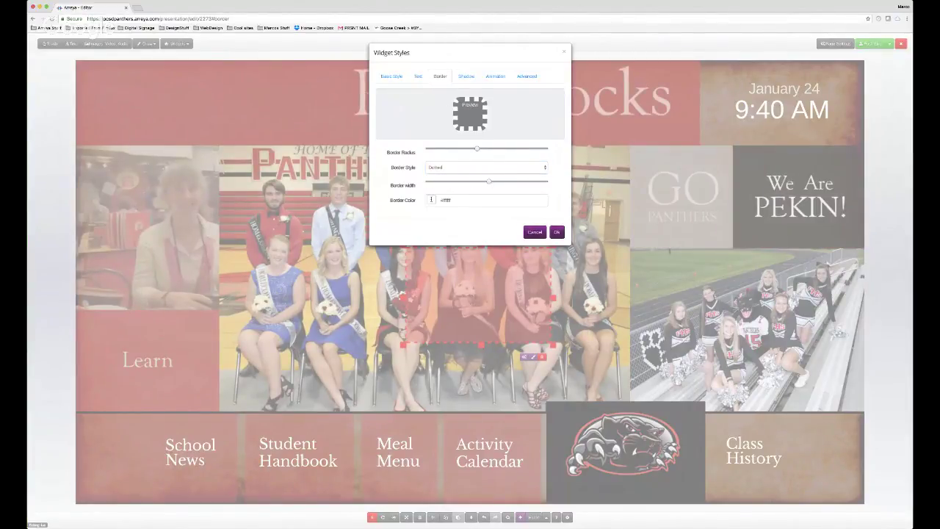
pyautogui.click(554, 232)
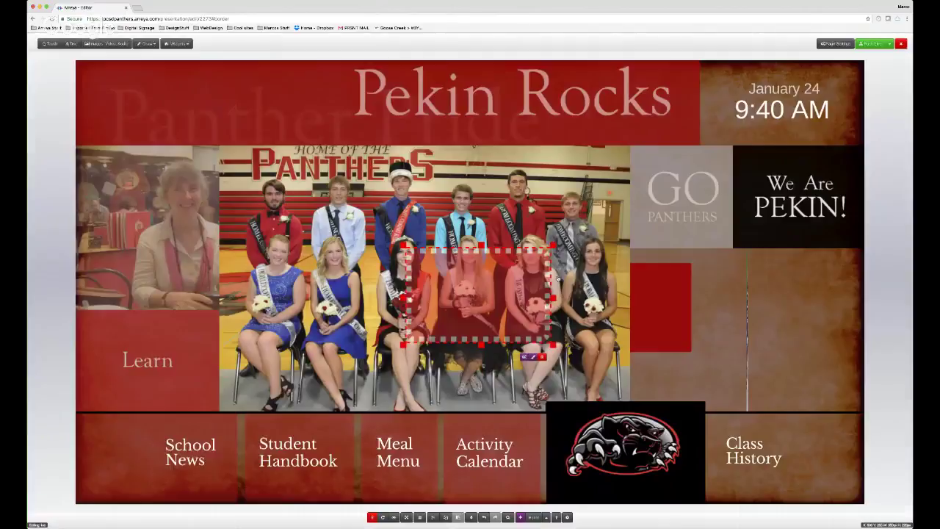
# - Reposition the bordered red rectangle over the left-centre part of the central photo
pyautogui.moveTo(532, 247); pyautogui.dragTo(608, 268)
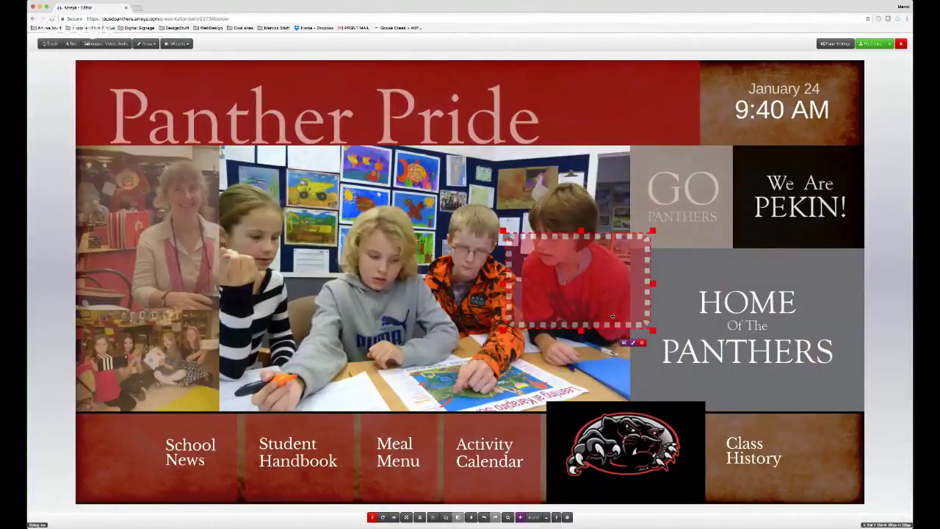
pyautogui.moveTo(614, 308); pyautogui.dragTo(499, 290)
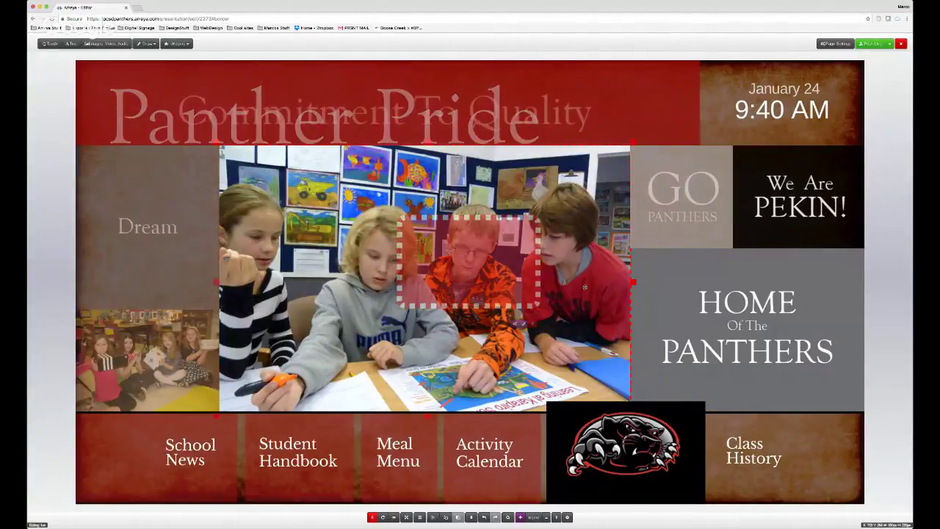
pyautogui.moveTo(456, 249); pyautogui.dragTo(378, 246)
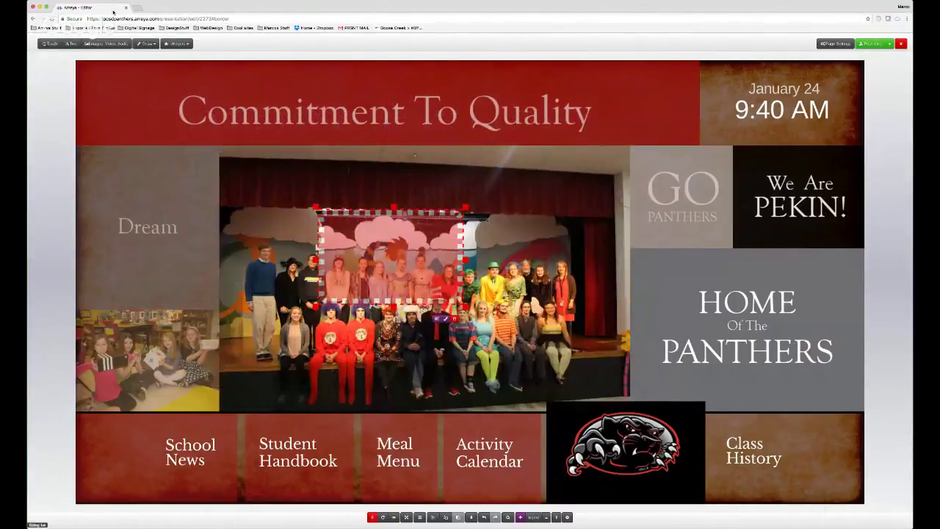
# - Draw a second rectangle over the right edge of the central photo
pyautogui.click(146, 43)
pyautogui.click(154, 56)
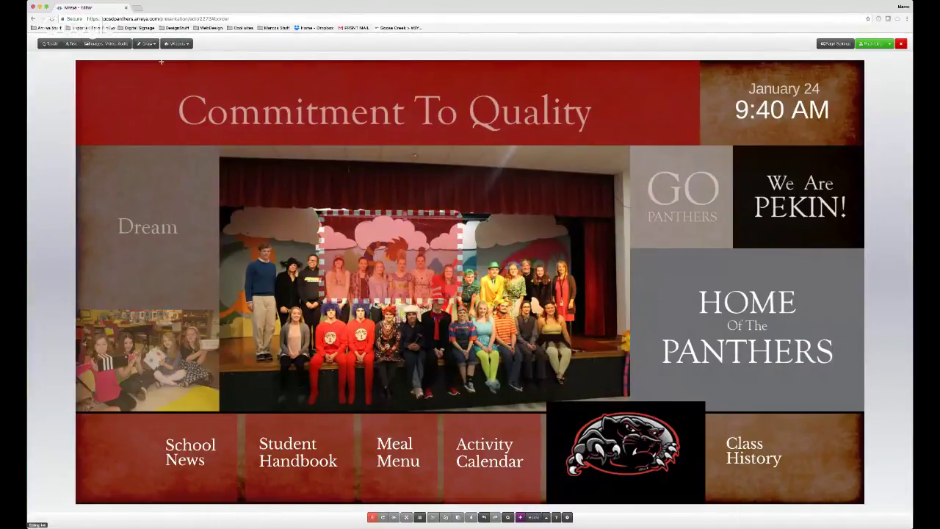
pyautogui.moveTo(447, 302)
pyautogui.mouseDown()
pyautogui.moveTo(593, 298)
pyautogui.moveTo(564, 302)
pyautogui.mouseUp()
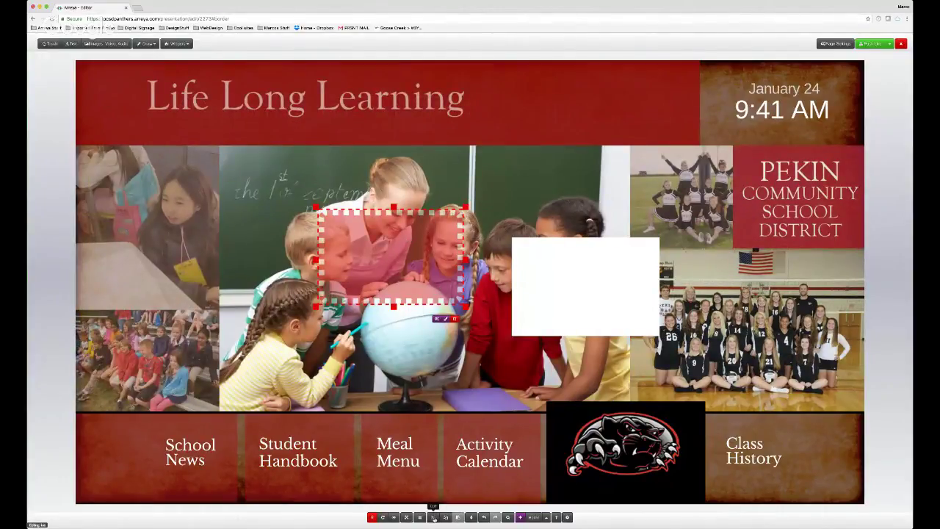
# - Copy and paste the bordered red rectangle, and delete the pasted duplicate
pyautogui.click(457, 517)
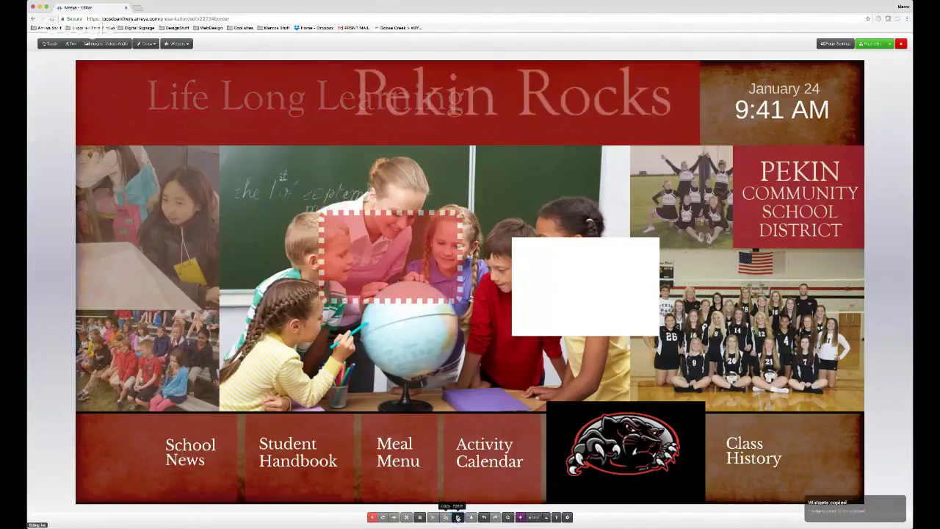
pyautogui.hotkey('ctrl', 'v')
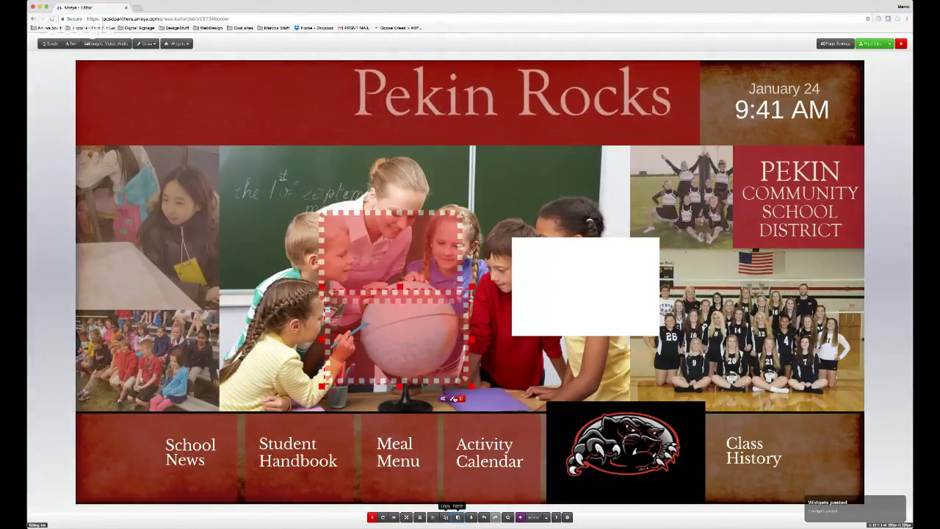
pyautogui.click(460, 398)
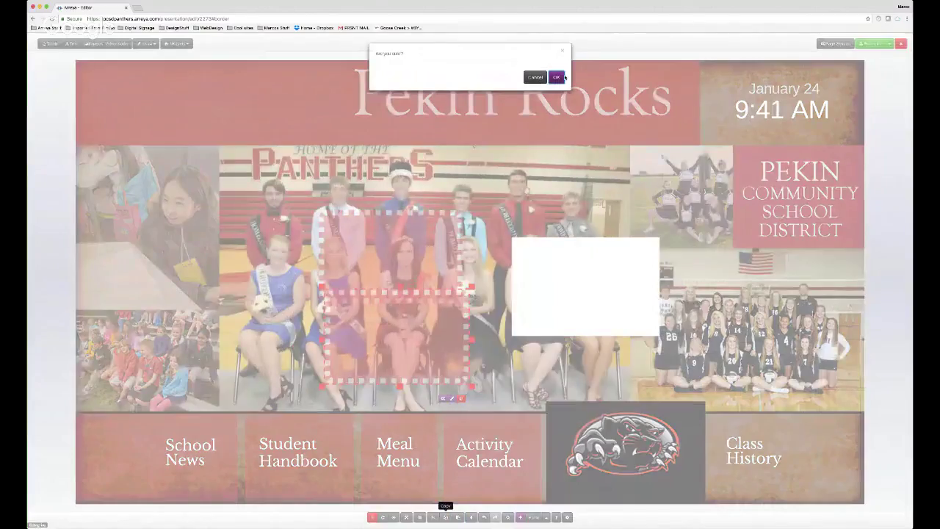
pyautogui.click(557, 78)
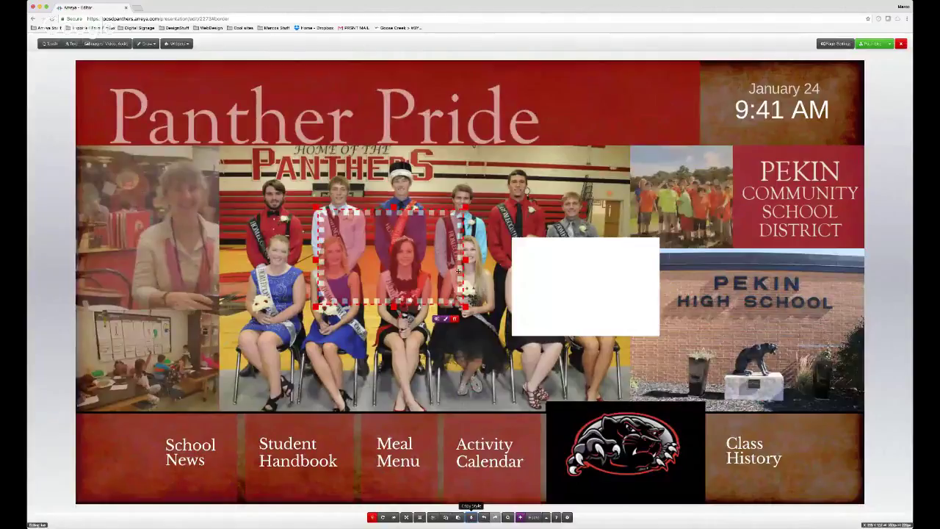
# - Apply the bordered red rectangle's copied style to the white rectangle and shift both rectangles slightly over the photo
pyautogui.click(565, 287)
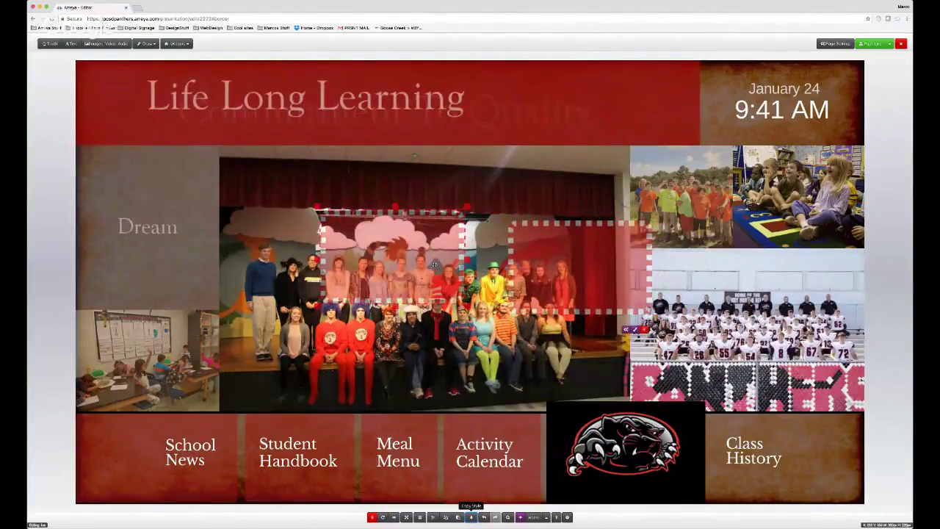
pyautogui.moveTo(463, 278); pyautogui.dragTo(486, 248)
pyautogui.moveTo(580, 268); pyautogui.dragTo(576, 277)
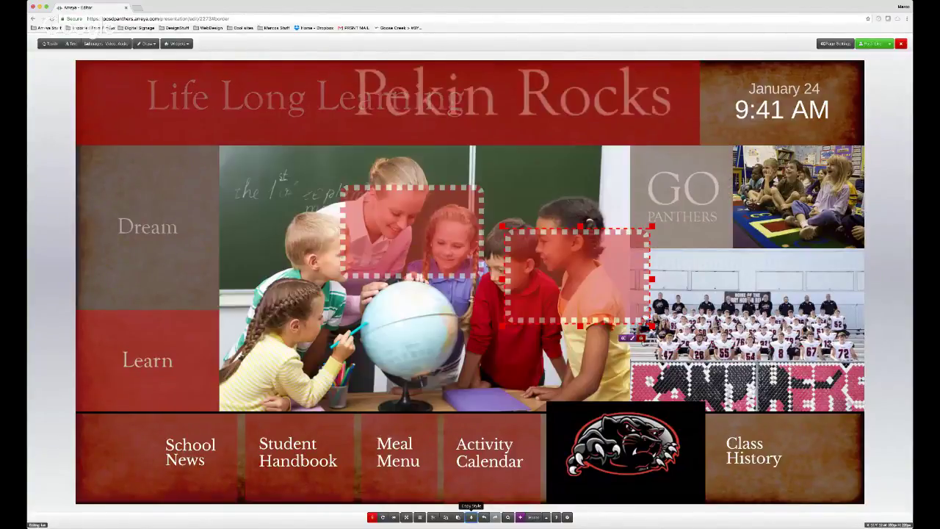
# - Delete both bordered red rectangles from the central photo
pyautogui.click(642, 339)
pyautogui.click(554, 76)
pyautogui.click(448, 235)
pyautogui.click(467, 294)
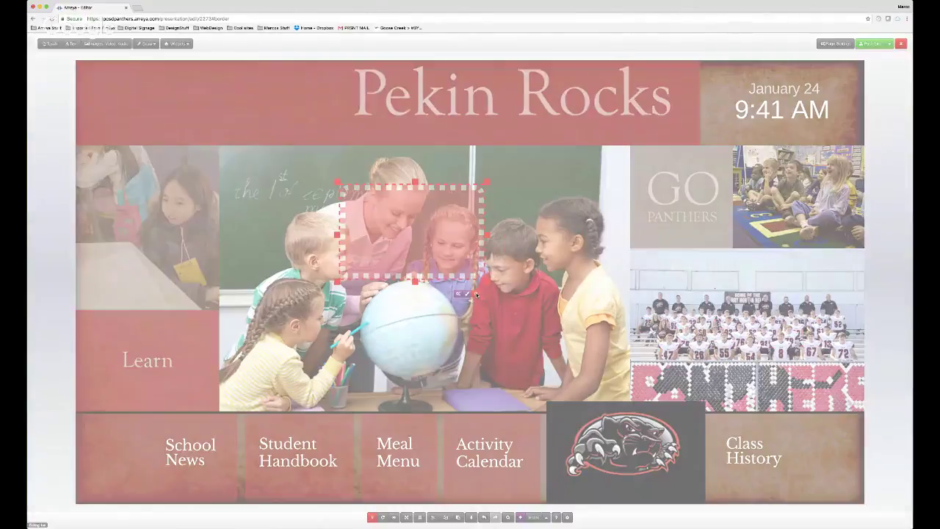
pyautogui.click(554, 76)
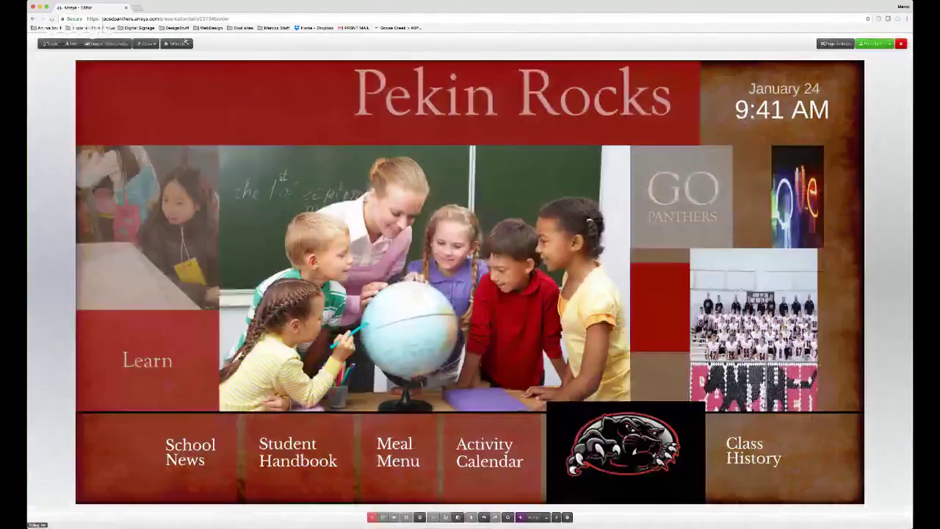
# - Insert a Time & Date widget using the date-only format September 4 (MMMM D)
pyautogui.click(183, 44)
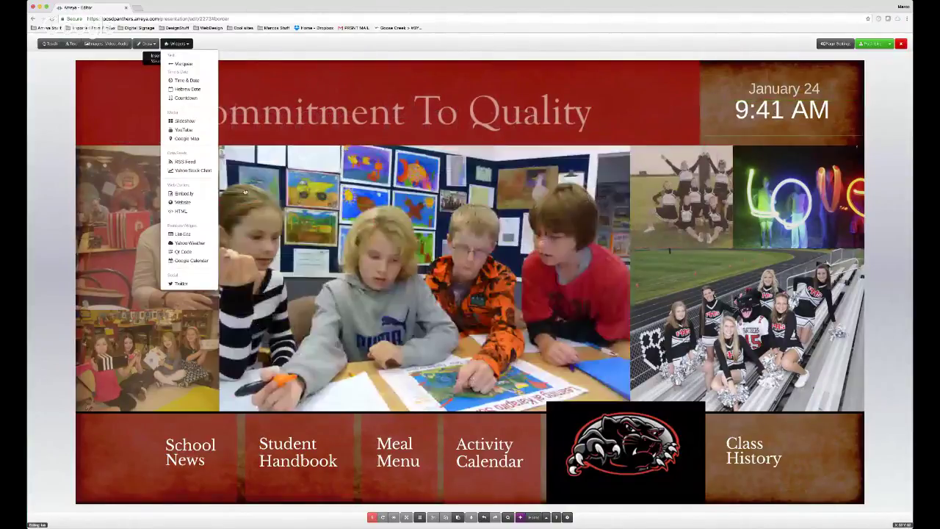
pyautogui.click(185, 81)
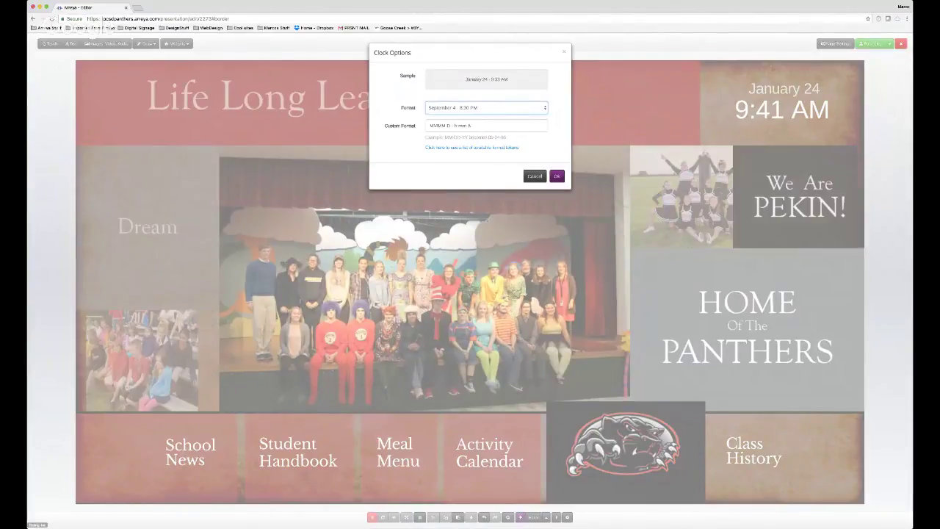
pyautogui.press('Up')
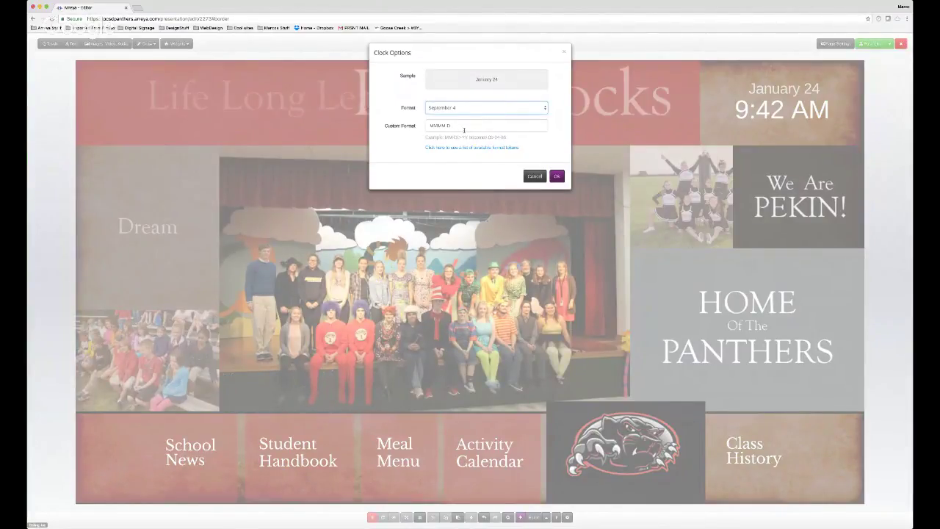
pyautogui.click(557, 176)
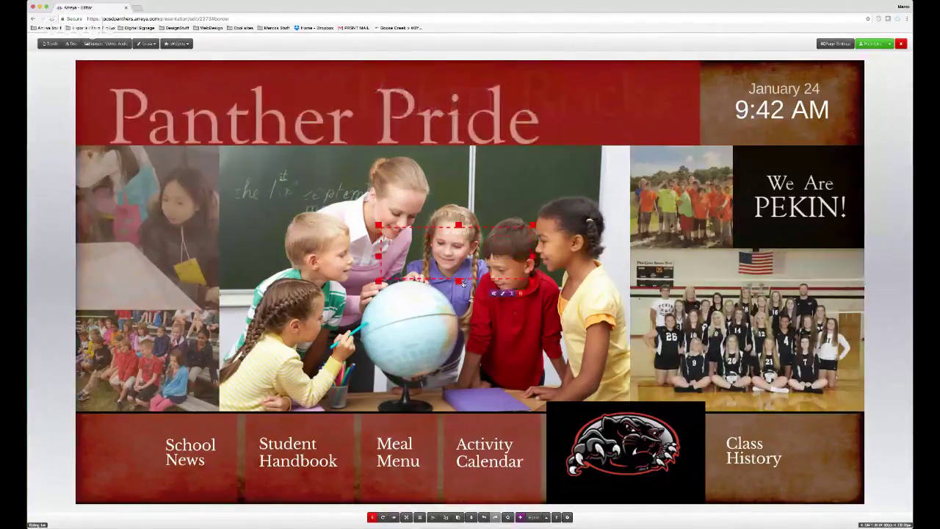
# - Enlarge the date widget's font size to about the middle of its range
pyautogui.moveTo(459, 239); pyautogui.dragTo(459, 280)
pyautogui.click(503, 293)
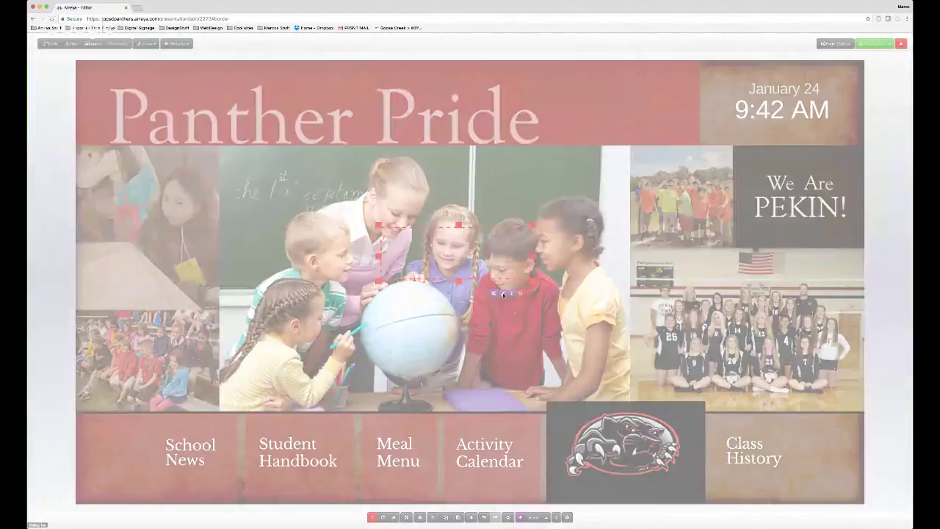
pyautogui.click(418, 75)
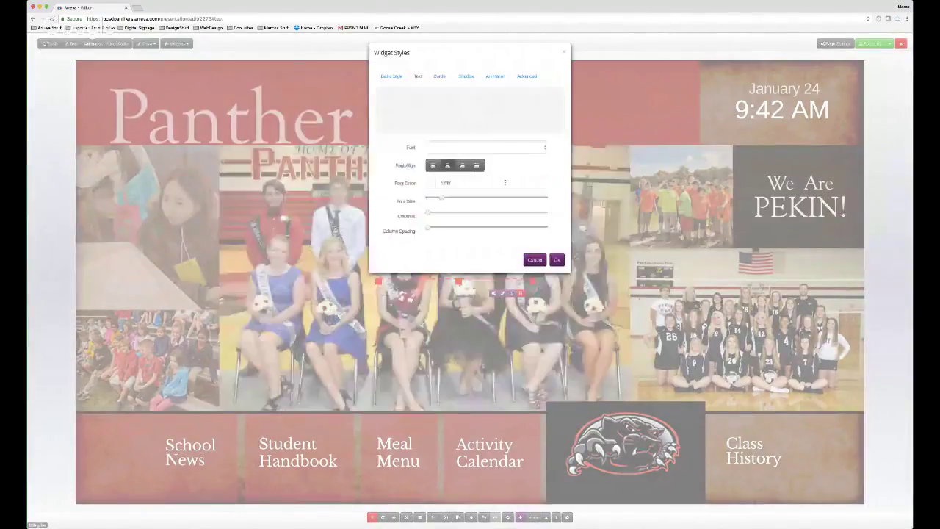
pyautogui.moveTo(449, 198); pyautogui.dragTo(490, 198)
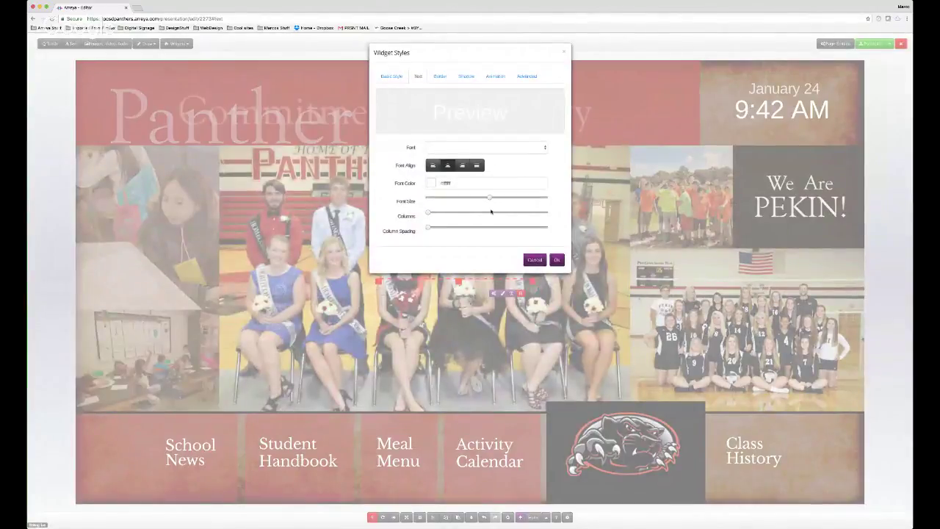
pyautogui.click(557, 260)
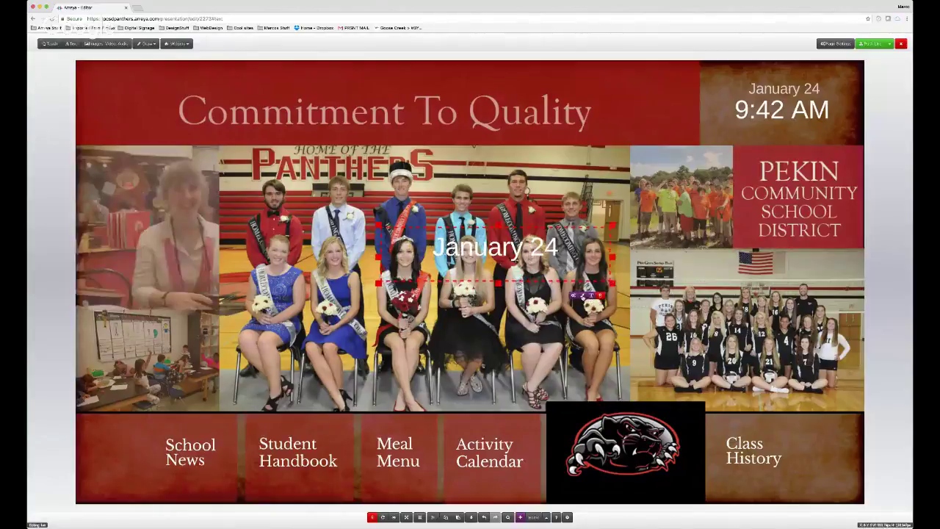
# - Change the date widget's font color to a dark red
pyautogui.click(583, 295)
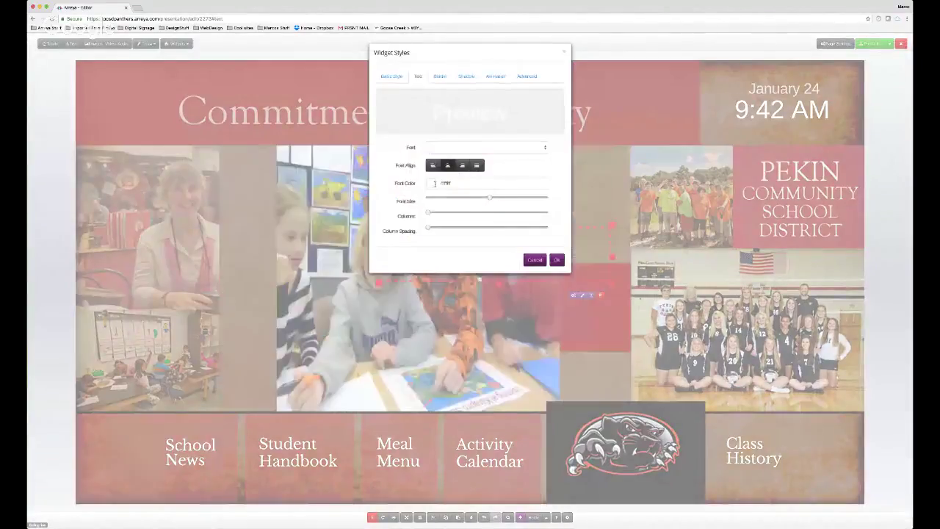
pyautogui.click(432, 183)
pyautogui.click(461, 213)
pyautogui.click(557, 260)
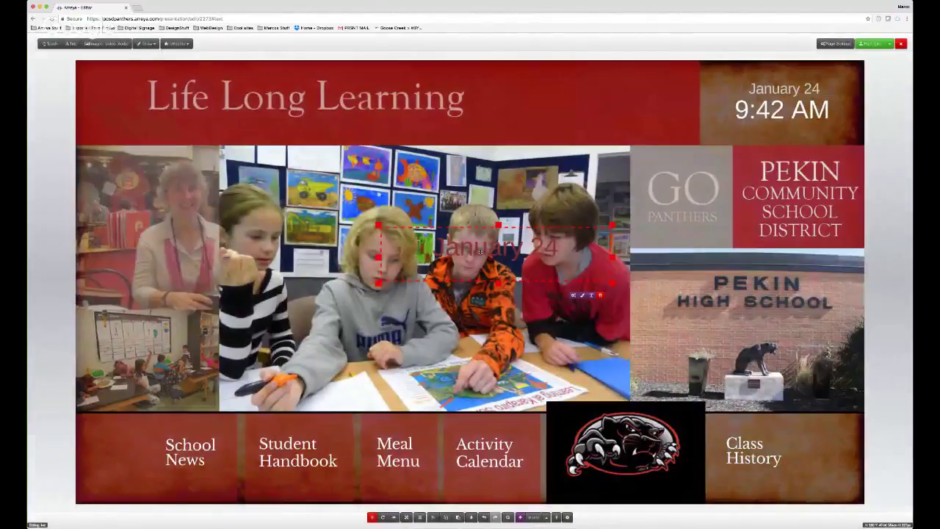
# - Move the date widget higher on the central photo and delete it from the page
pyautogui.moveTo(474, 254); pyautogui.dragTo(485, 218)
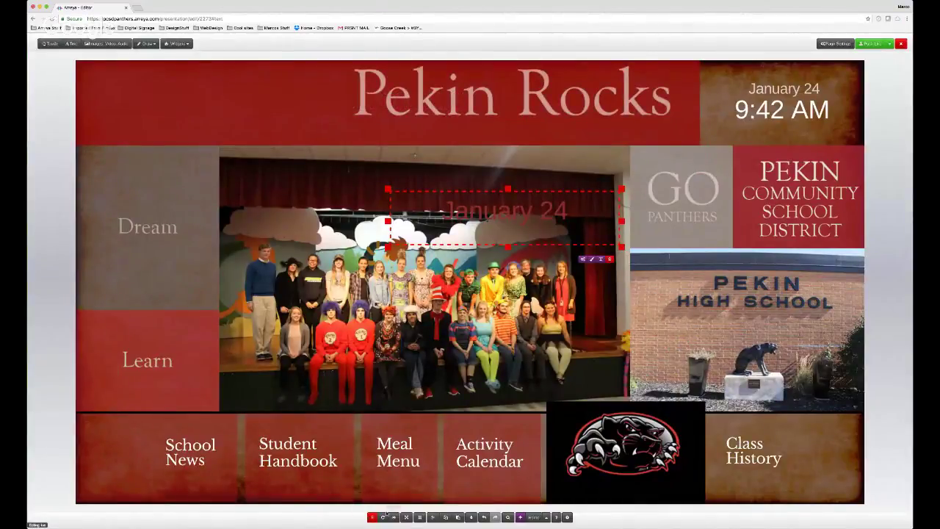
pyautogui.click(372, 516)
# - Insert a Marquee widget with the text Homecoming 2017
pyautogui.click(176, 44)
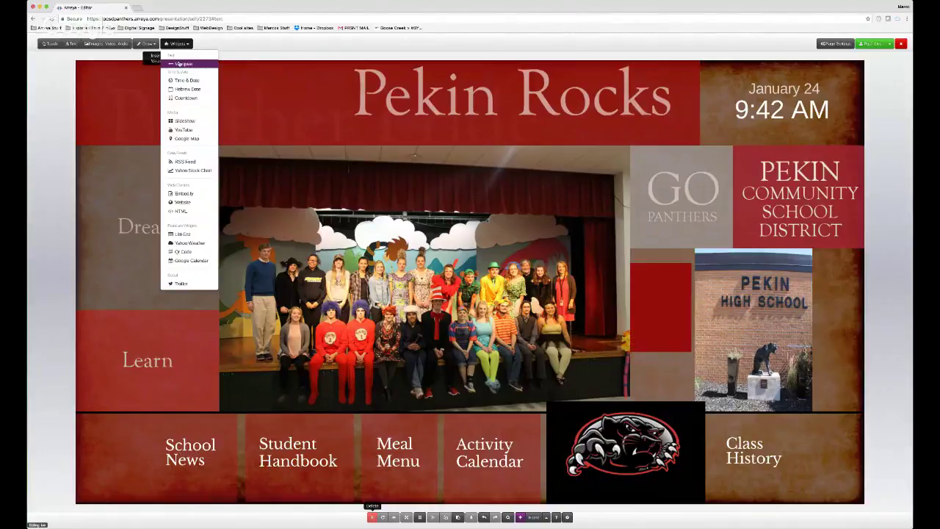
pyautogui.click(180, 64)
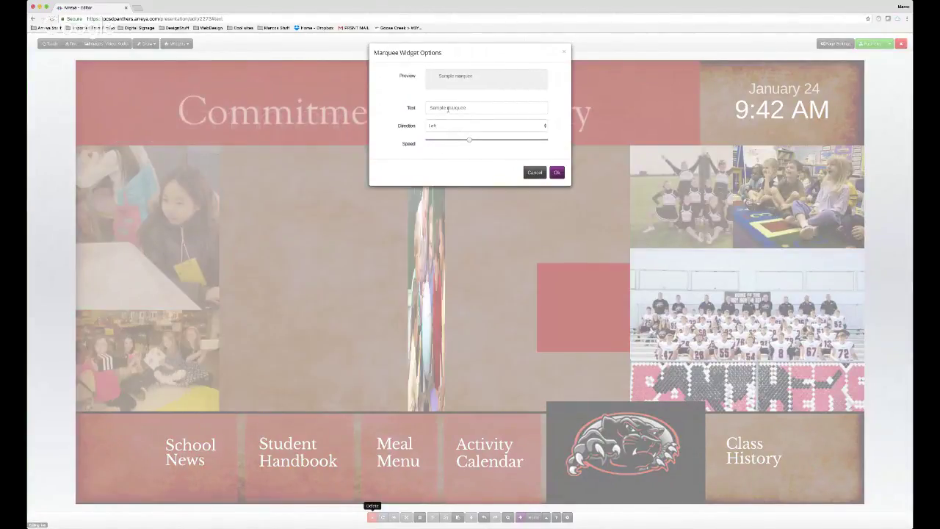
pyautogui.tripleClick(448, 108)
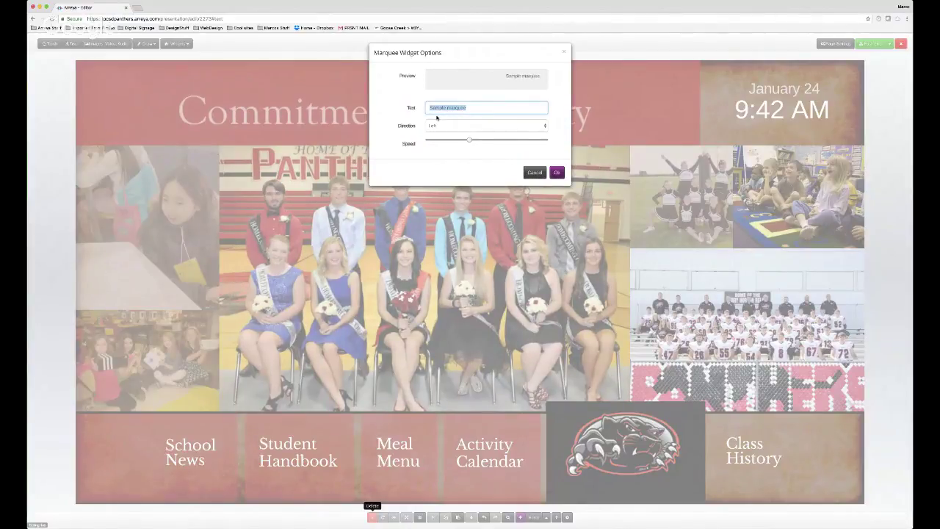
pyautogui.write('Homeco')
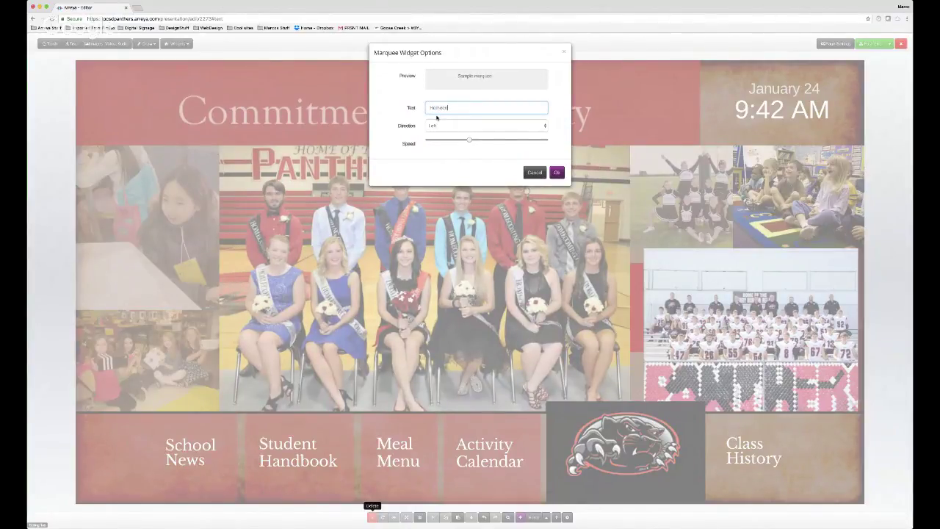
pyautogui.write('ming 201')
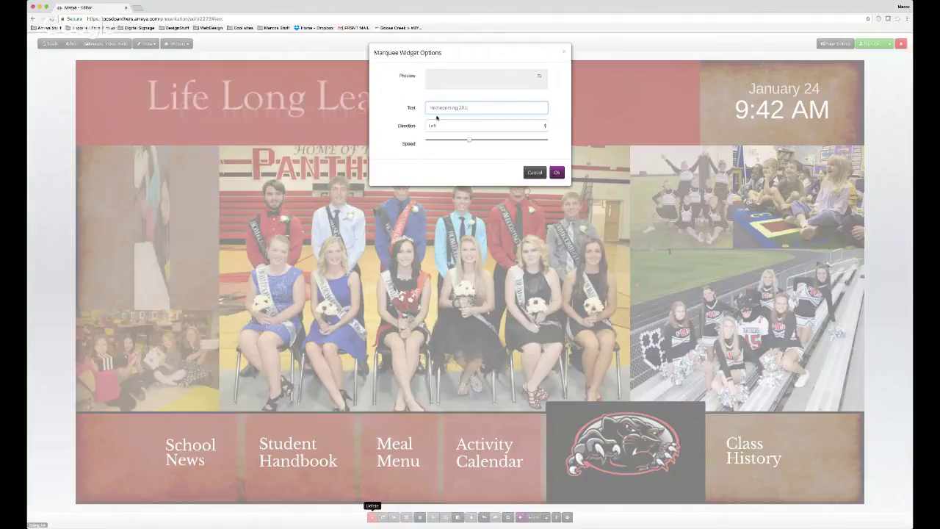
pyautogui.write('7')
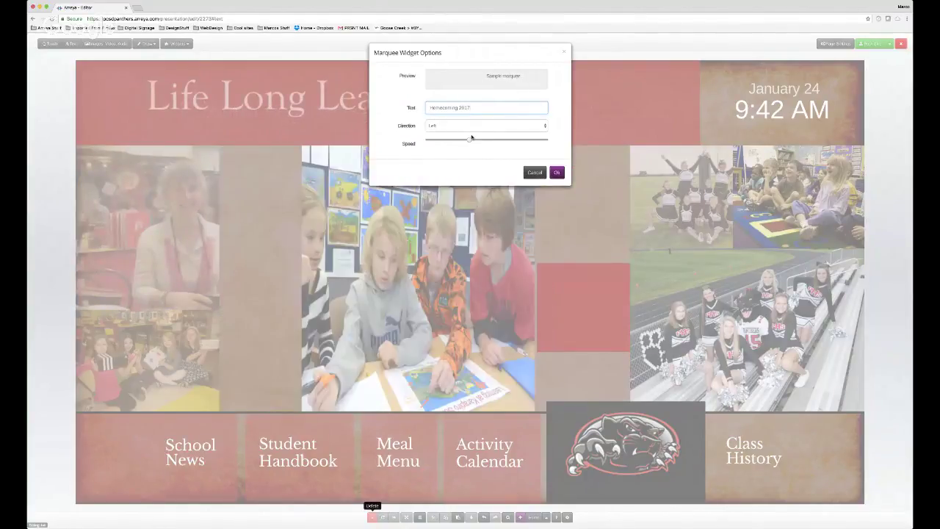
pyautogui.click(557, 172)
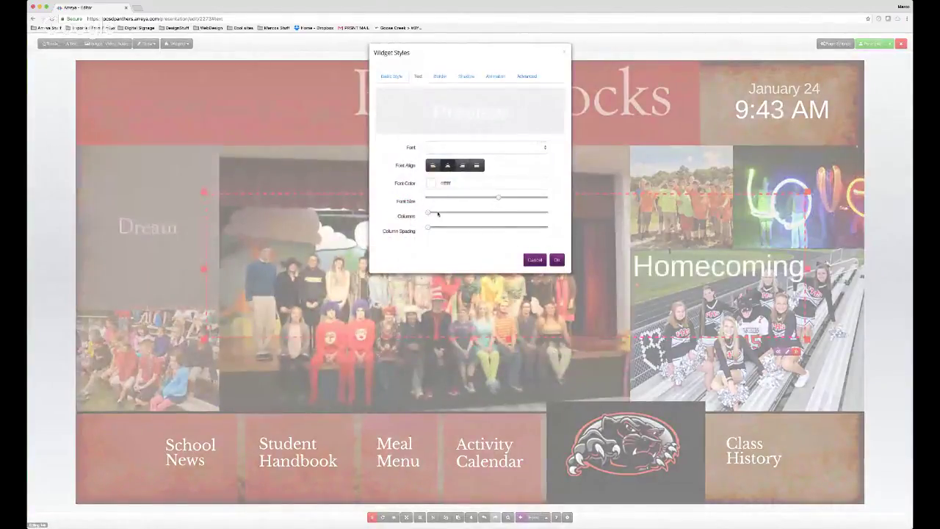
# - Give the marquee a light red background color and lower its opacity to roughly 70 percent
pyautogui.click(392, 75)
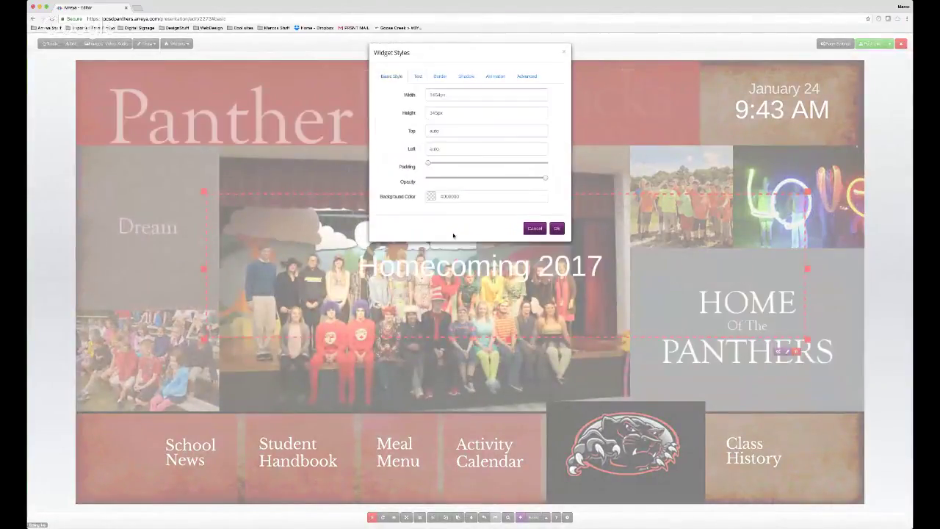
pyautogui.click(445, 196)
pyautogui.click(445, 207)
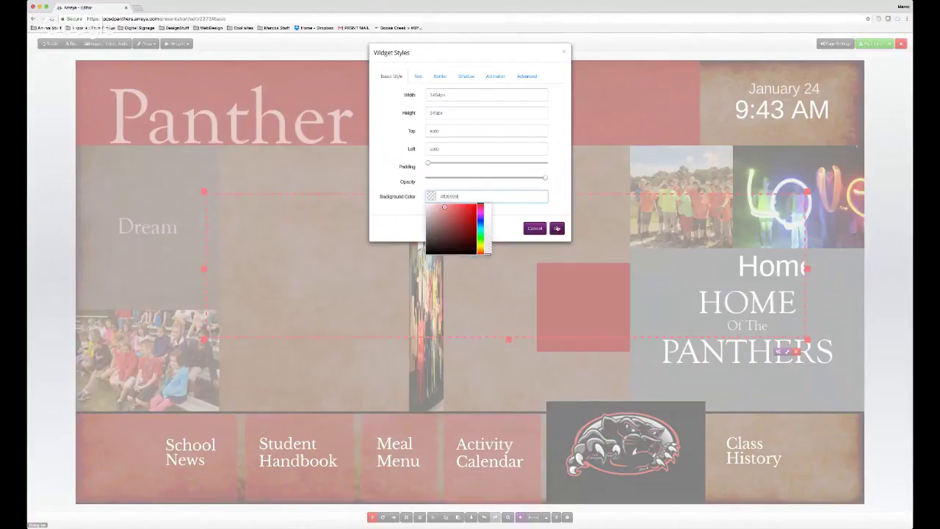
pyautogui.moveTo(545, 177); pyautogui.dragTo(508, 177)
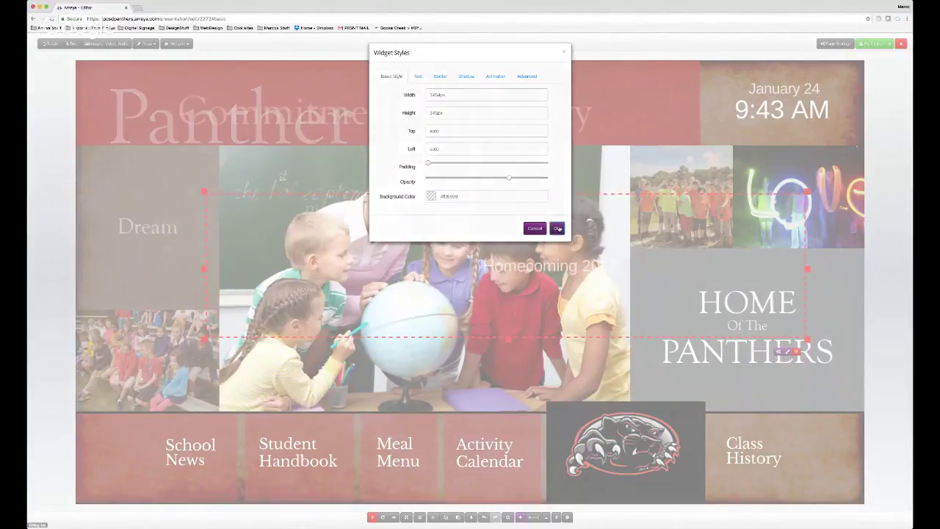
pyautogui.click(556, 228)
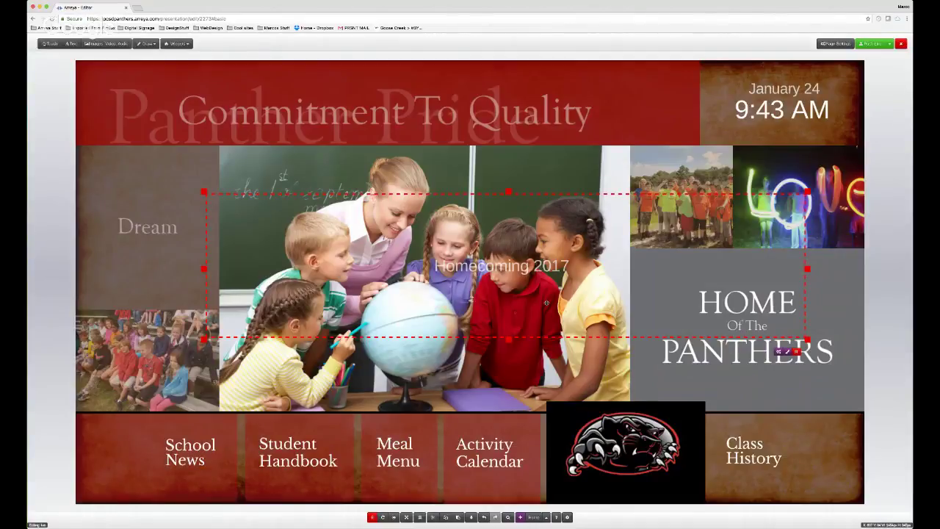
# - Move the marquee down over the row of navigation buttons and delete it from the page
pyautogui.moveTo(546, 303); pyautogui.dragTo(514, 441)
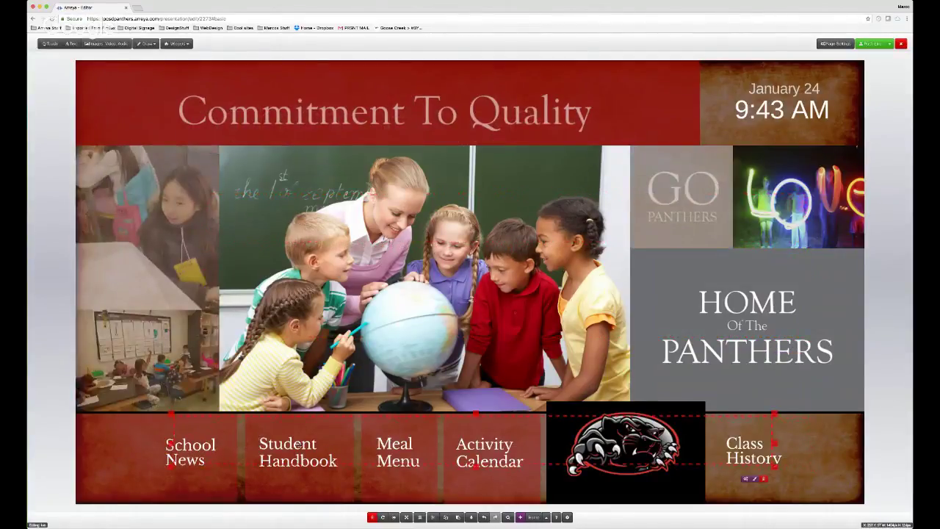
pyautogui.moveTo(312, 442); pyautogui.dragTo(280, 436)
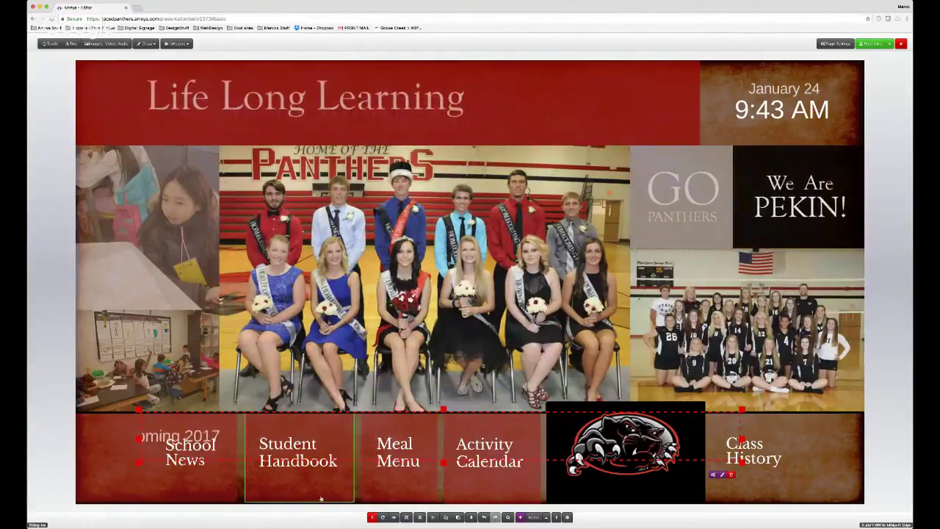
pyautogui.click(372, 517)
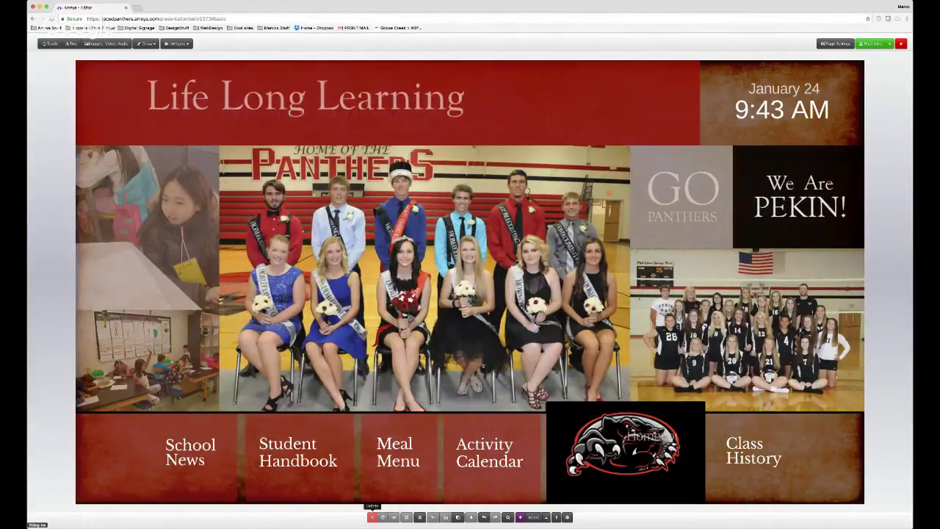
# - Start a Countdown widget and set its text before to "Homcoming in"
pyautogui.click(177, 43)
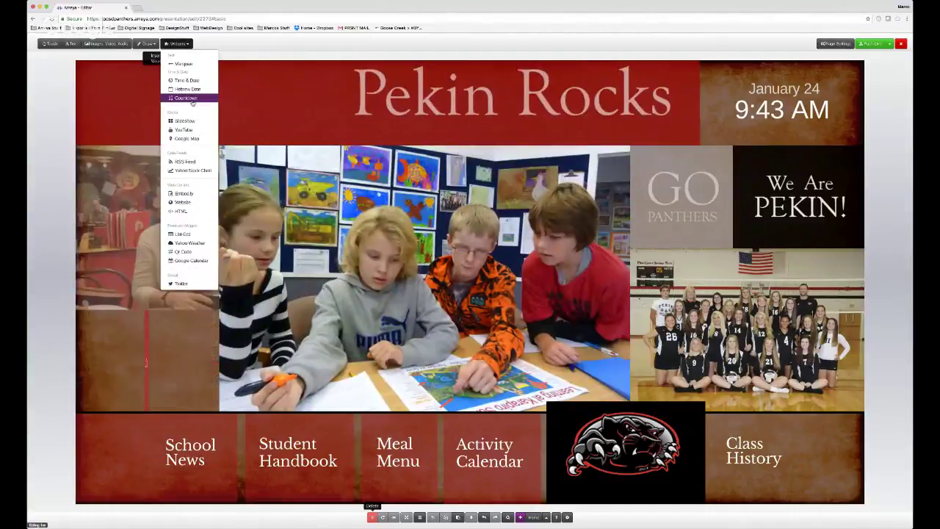
pyautogui.click(188, 100)
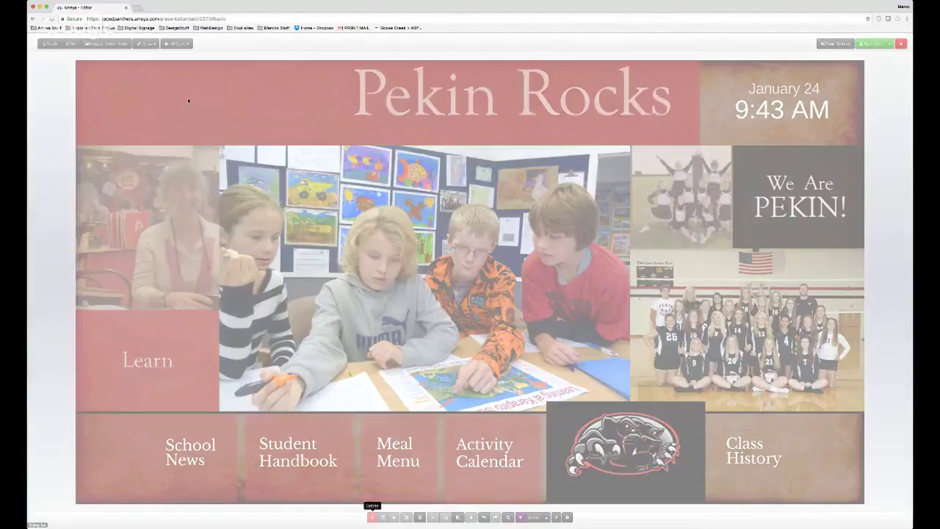
pyautogui.moveTo(446, 53); pyautogui.dragTo(461, 123)
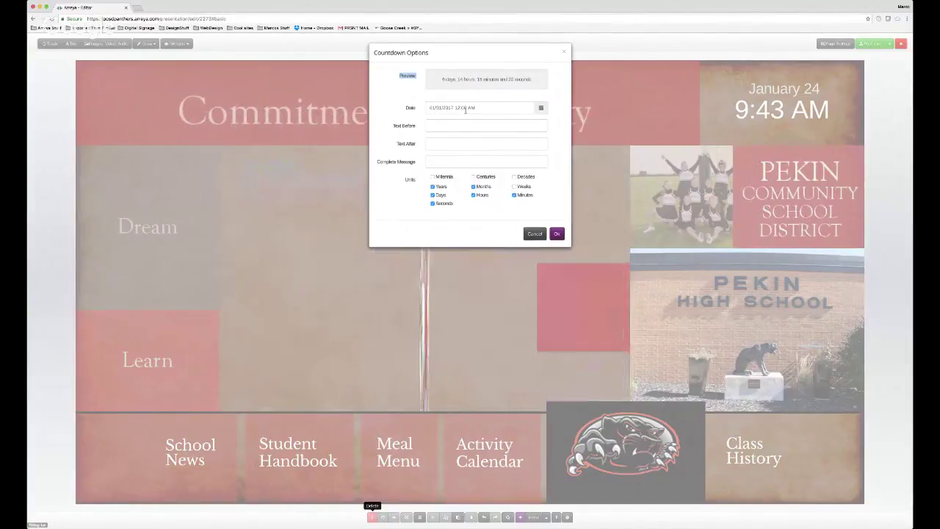
pyautogui.click(440, 126)
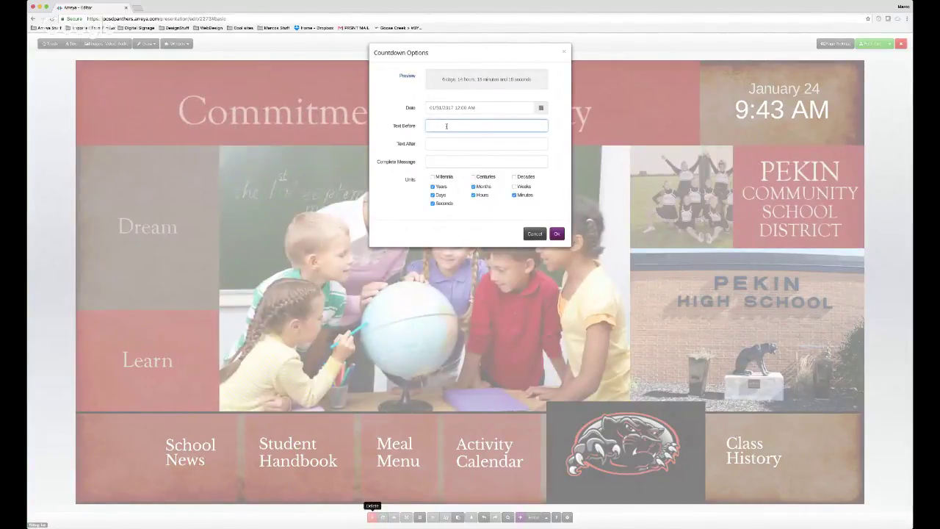
pyautogui.write('Hom')
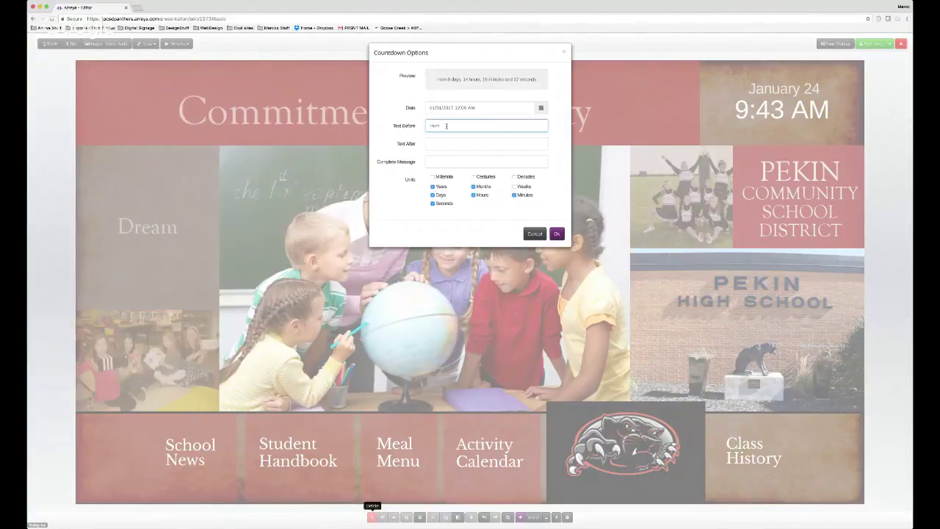
pyautogui.write('inomin in')
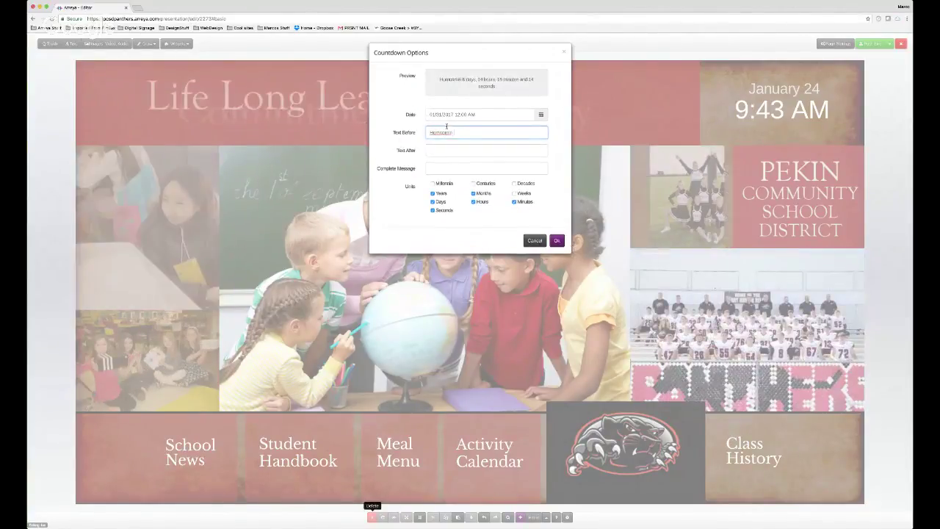
pyautogui.press('BackSpace')
pyautogui.press('BackSpace')
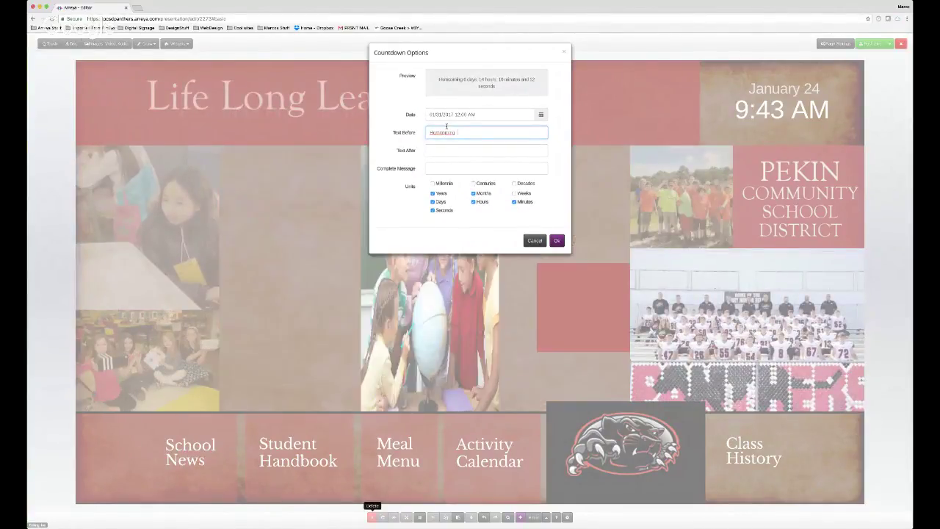
pyautogui.write('in')
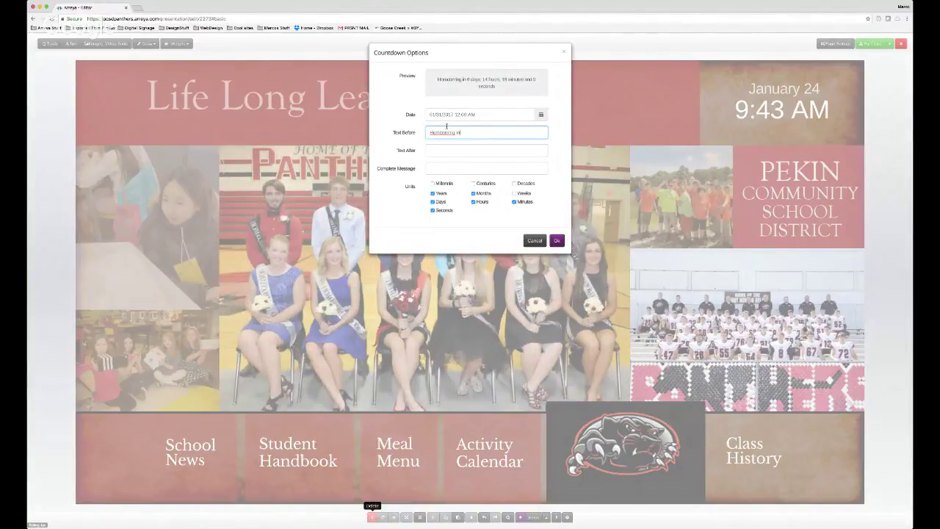
# - Exclude years, seconds and minutes from the countdown's units
pyautogui.click(415, 189)
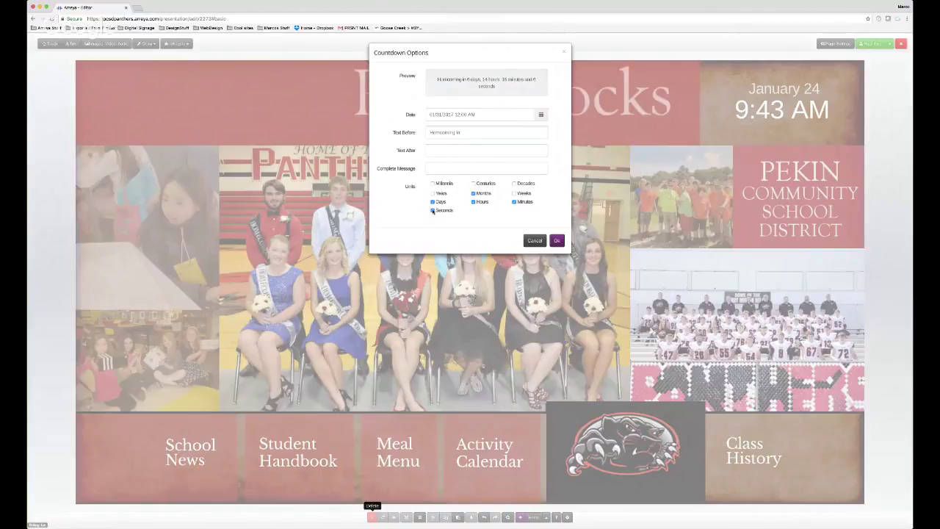
pyautogui.click(433, 211)
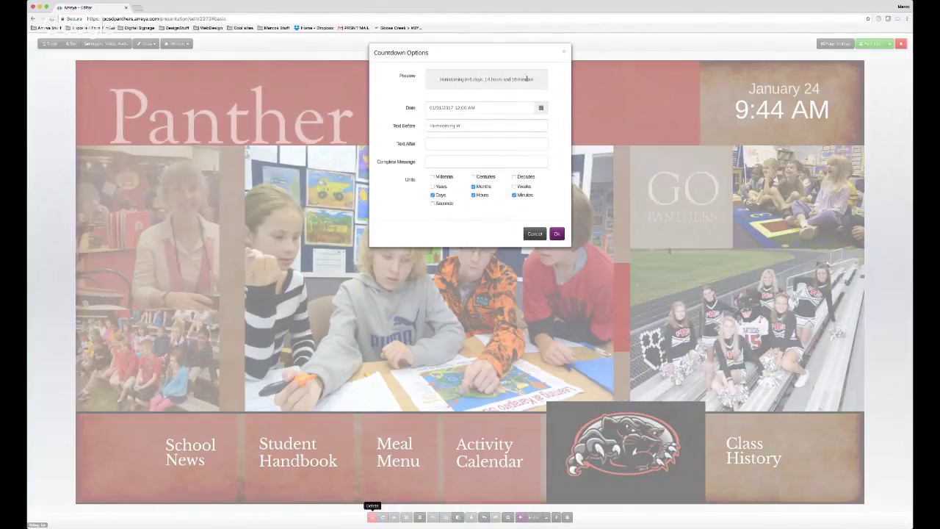
pyautogui.click(514, 194)
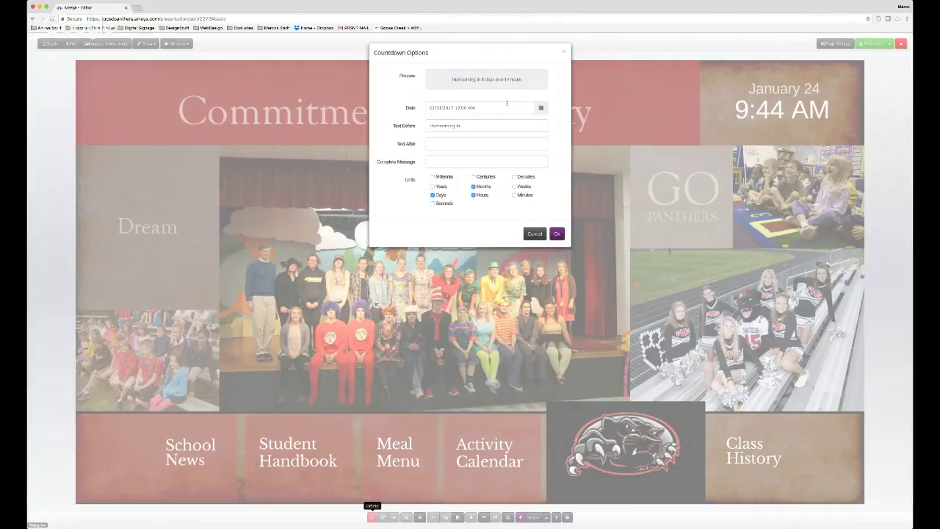
# - Set the countdown's text after to "- JOIN Us", leave the complete message empty, and place the widget on the page
pyautogui.click(440, 143)
pyautogui.write('! JOHN')
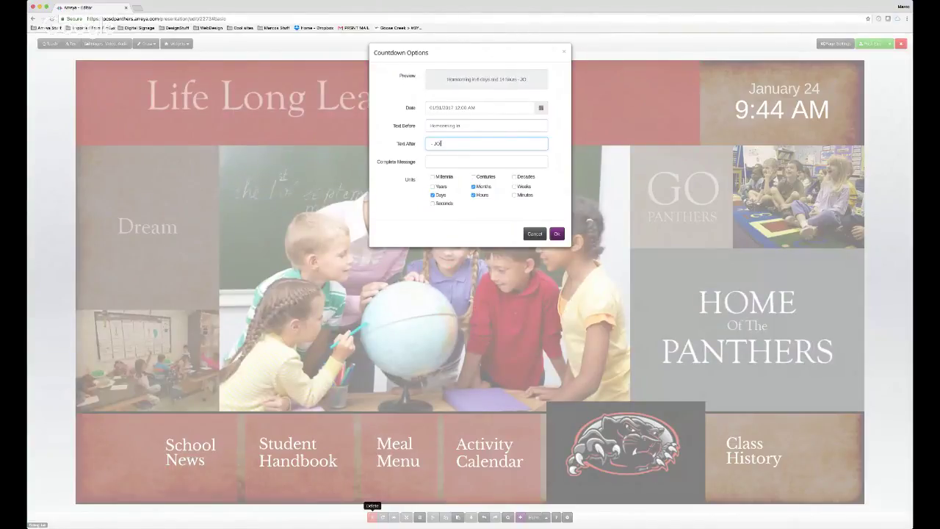
pyautogui.write(' Us')
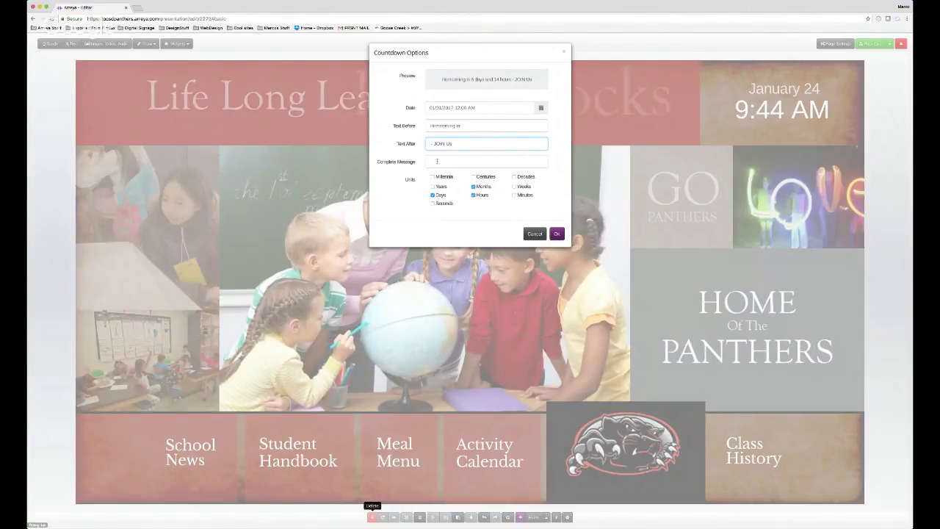
pyautogui.click(437, 161)
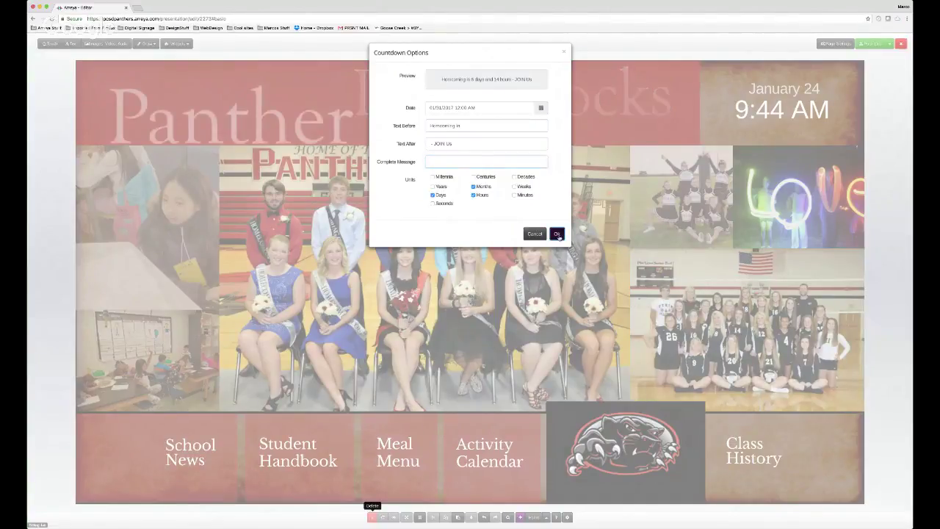
pyautogui.click(557, 234)
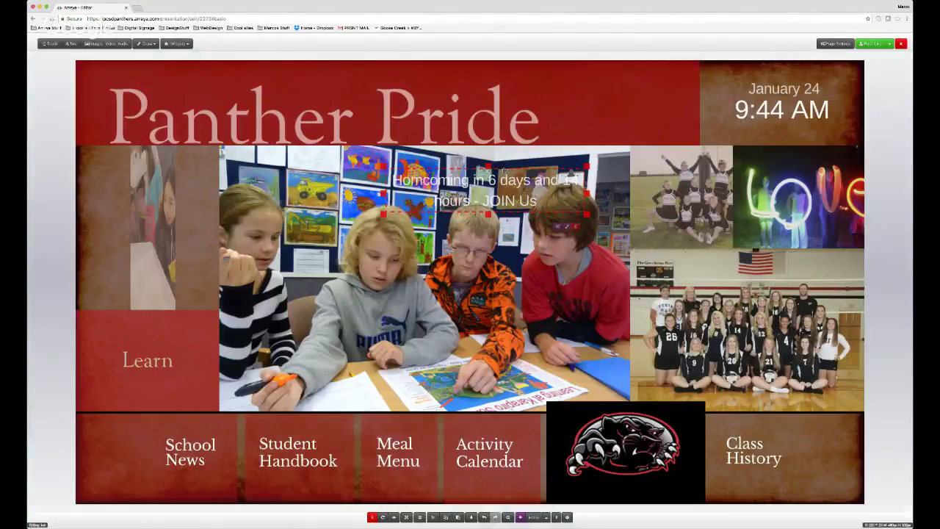
# - Move the countdown onto the red header banner, widen it, and delete it from the page
pyautogui.moveTo(505, 170); pyautogui.dragTo(591, 121)
pyautogui.moveTo(688, 123); pyautogui.dragTo(764, 121)
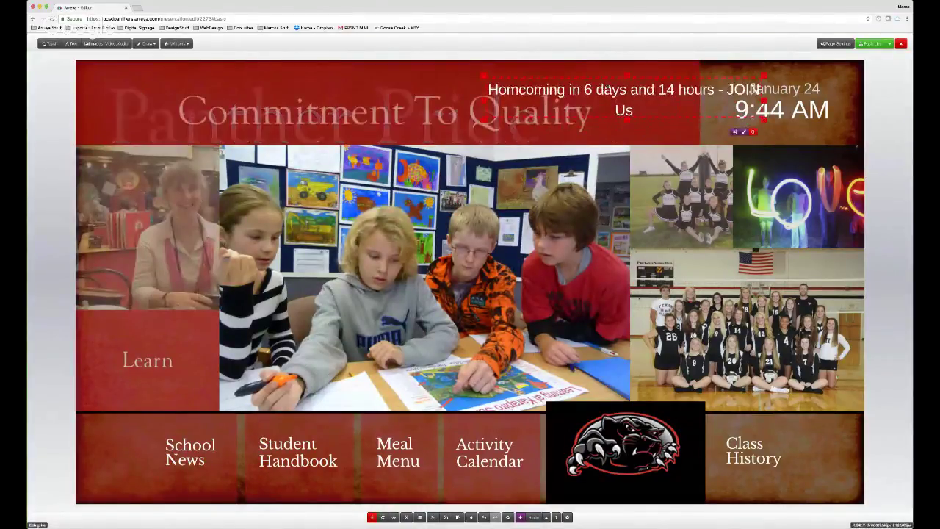
pyautogui.moveTo(607, 87); pyautogui.dragTo(535, 88)
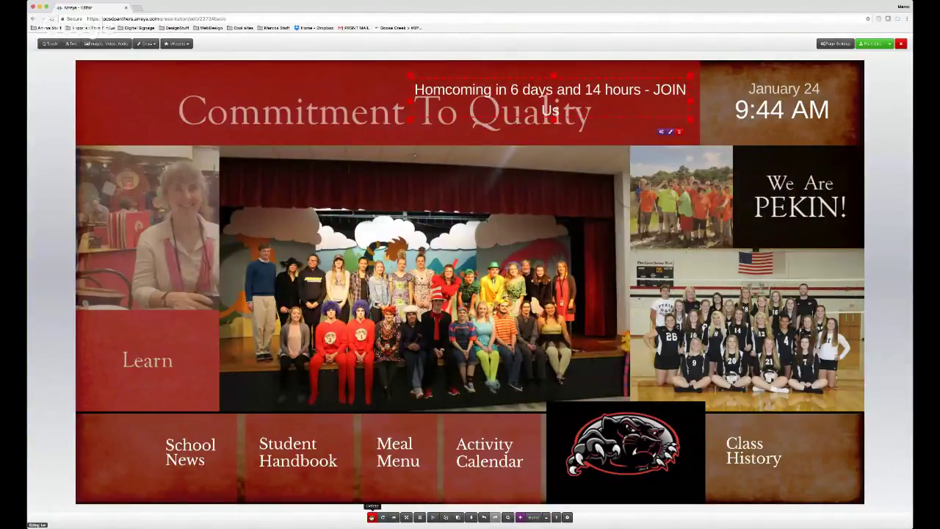
pyautogui.click(373, 517)
# - Delete the large central photo slideshow and move the red rectangle beneath it toward the middle of the cleared area
pyautogui.click(176, 44)
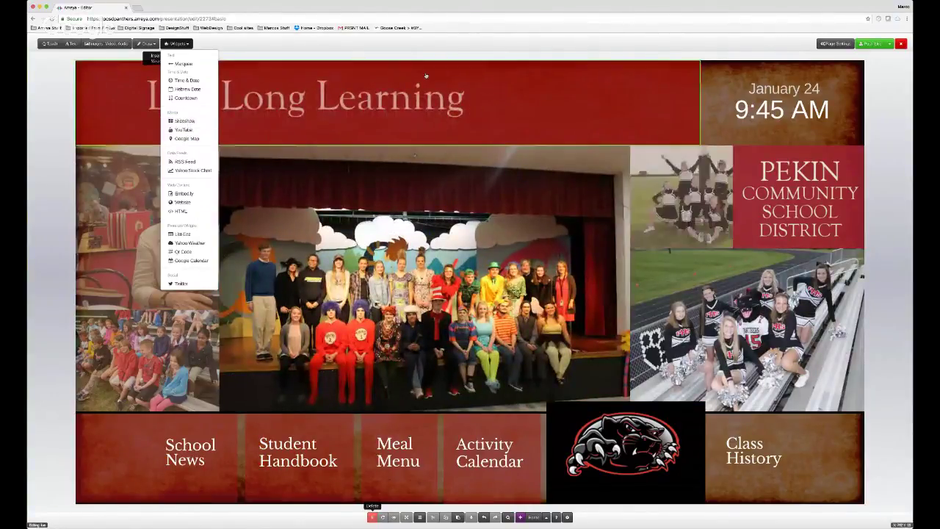
pyautogui.click(280, 220)
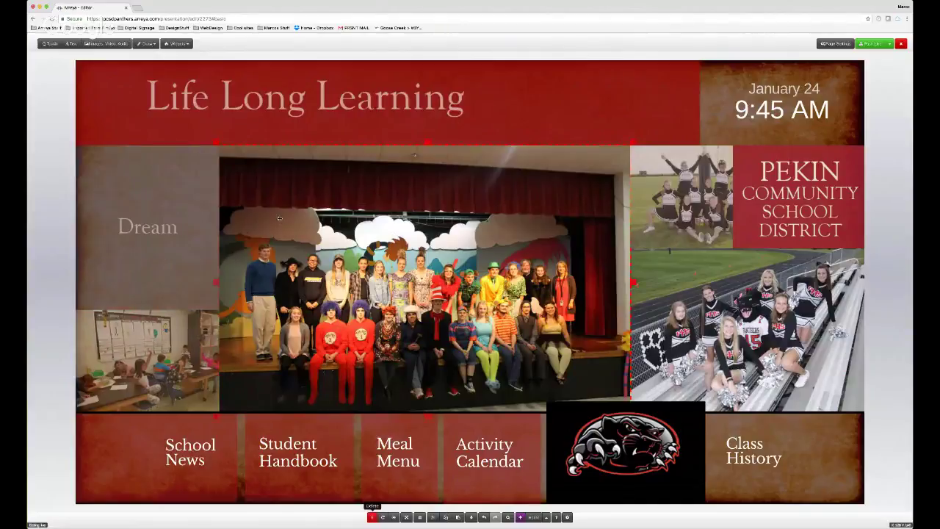
pyautogui.click(372, 517)
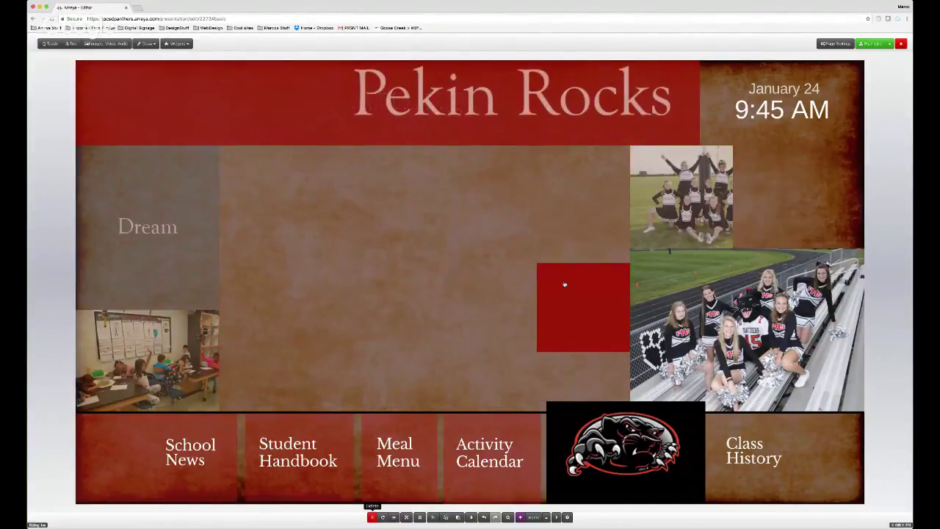
pyautogui.click(575, 296)
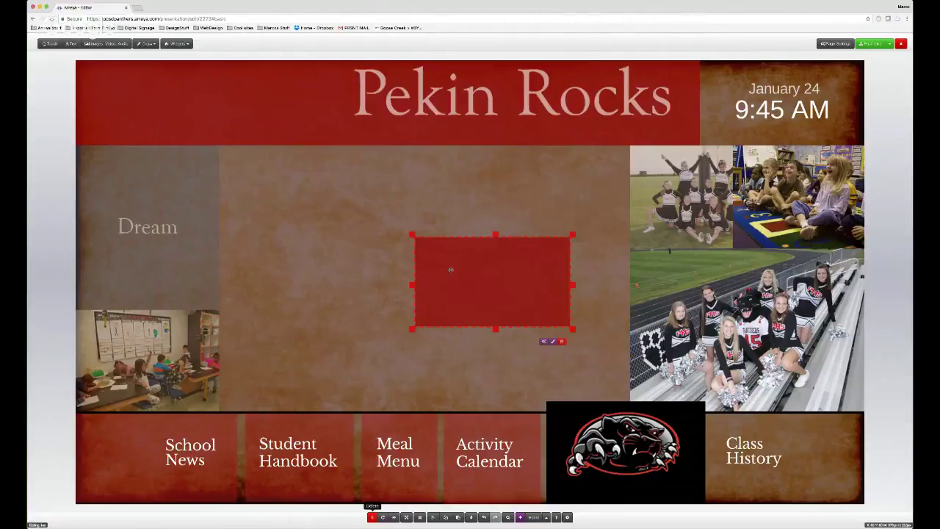
# - Delete the red rectangle from the cleared central area and begin adding a slideshow widget that uses the Home3 slideshow
pyautogui.click(561, 342)
pyautogui.click(558, 77)
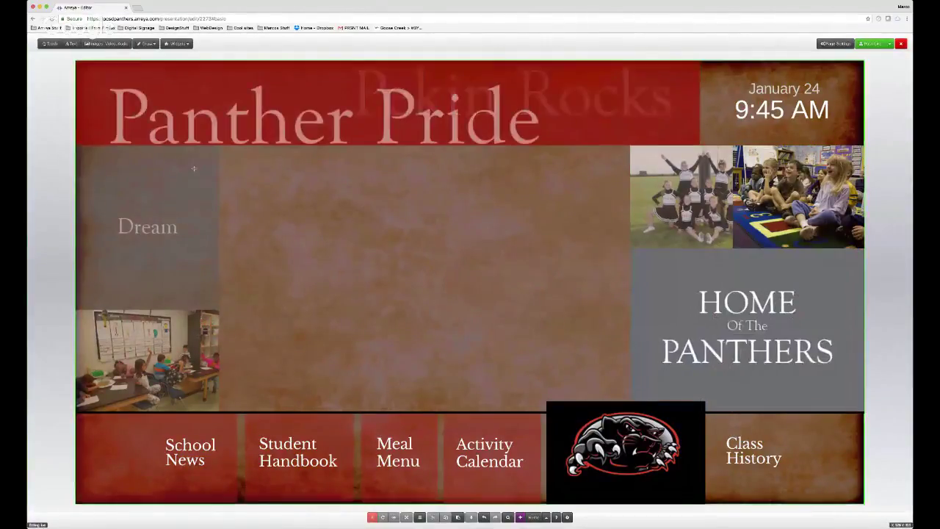
pyautogui.click(177, 43)
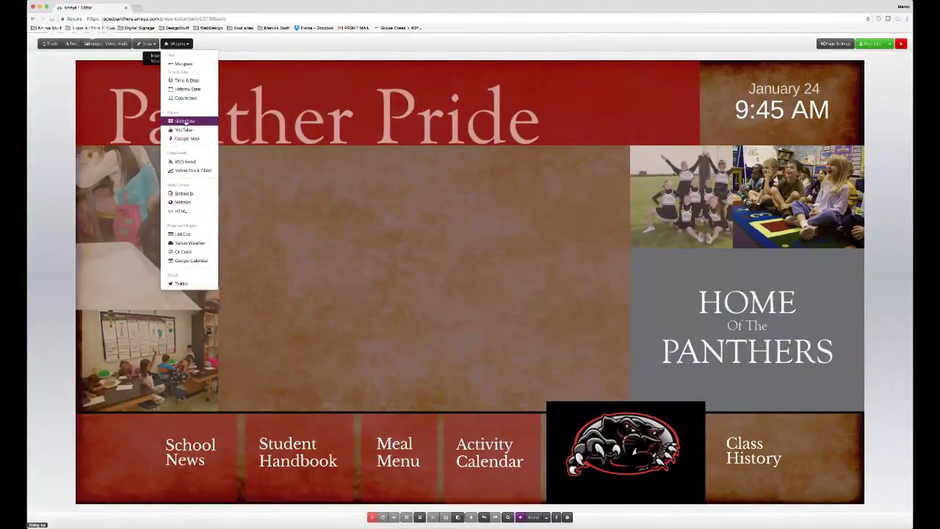
pyautogui.click(184, 120)
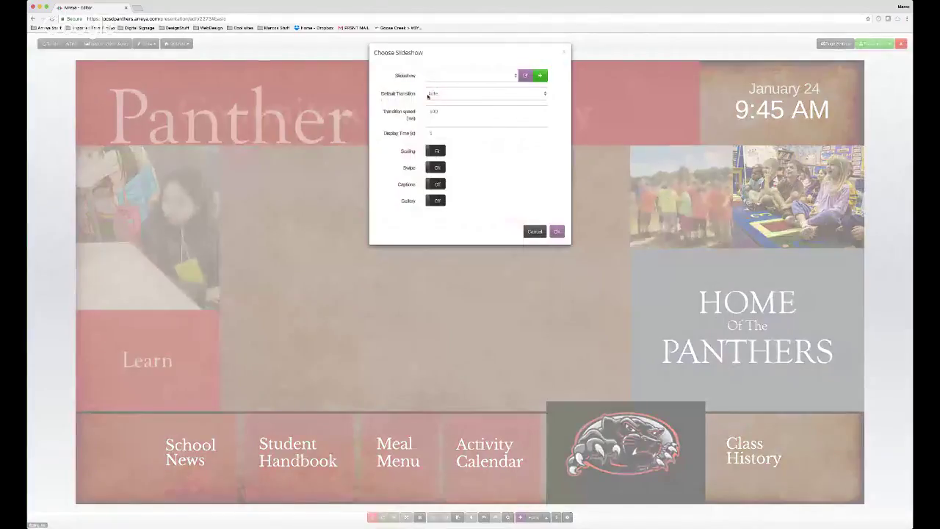
pyautogui.click(473, 76)
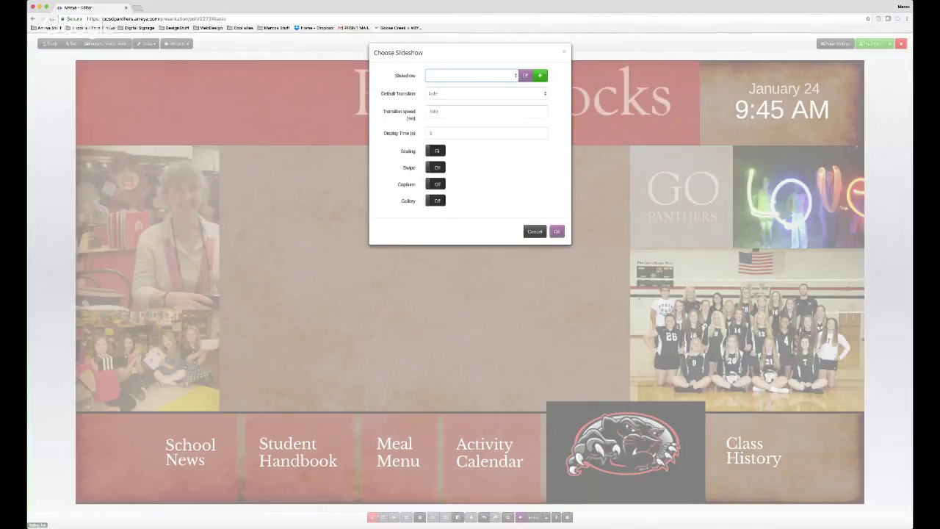
pyautogui.click(444, 144)
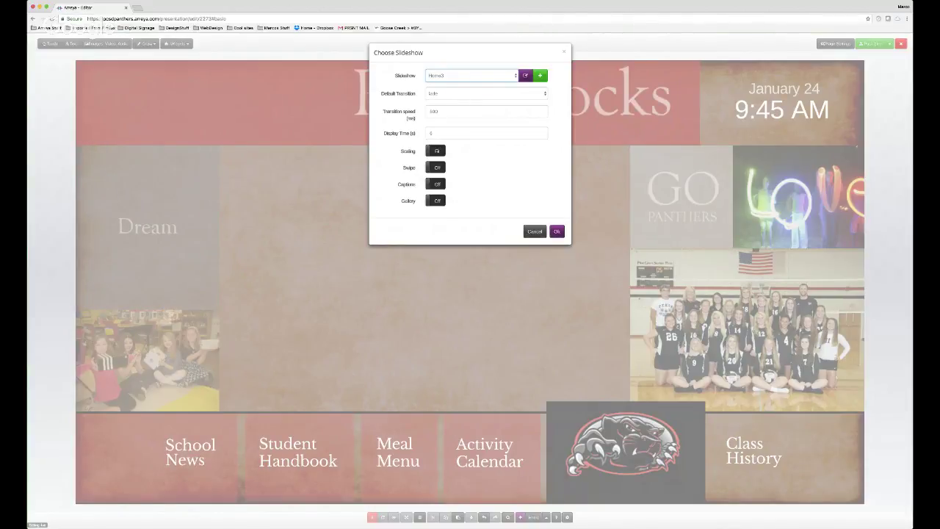
# - Set the slideshow's default transition to flipHorz and its transition speed to 1000 ms
pyautogui.press('Tab')
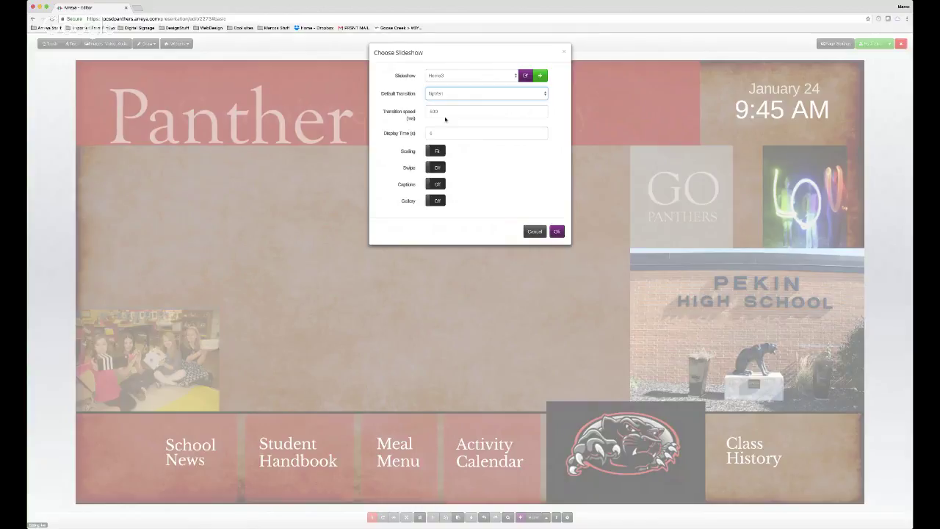
pyautogui.press('Down')
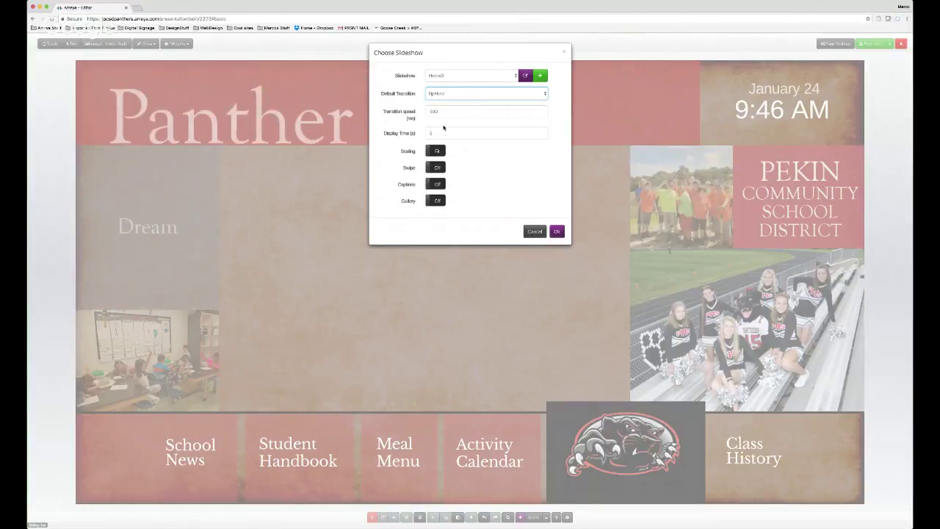
pyautogui.click(417, 113)
pyautogui.write('1000')
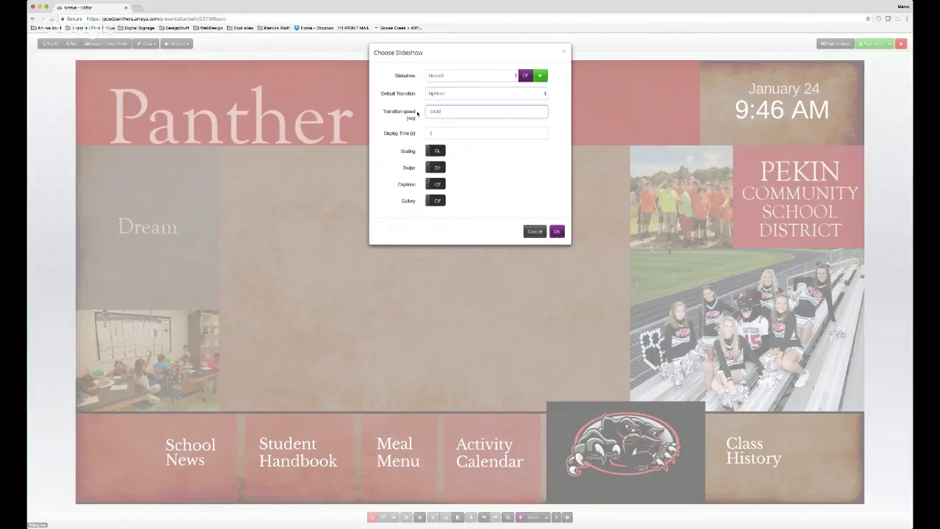
# - Set the slideshow's display time to 7 seconds and its scaling to Fill
pyautogui.click(441, 133)
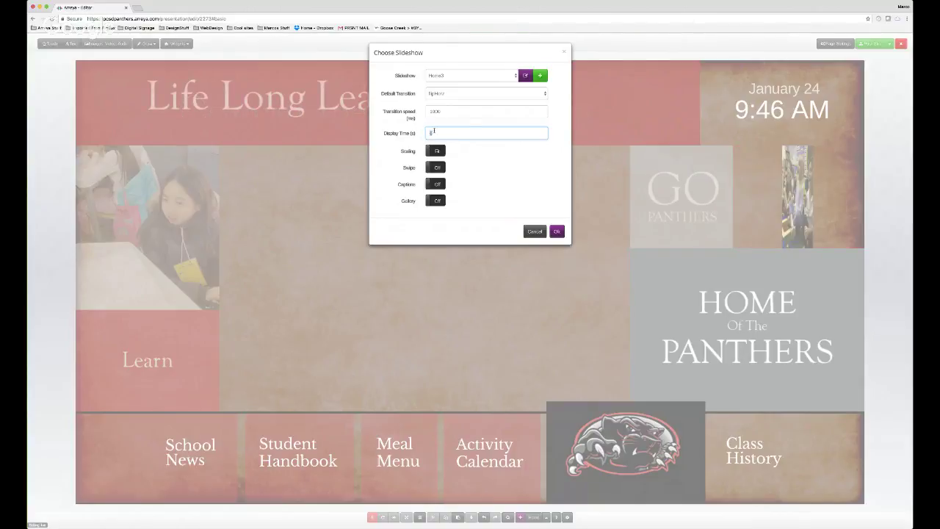
pyautogui.press('BackSpace')
pyautogui.write('7')
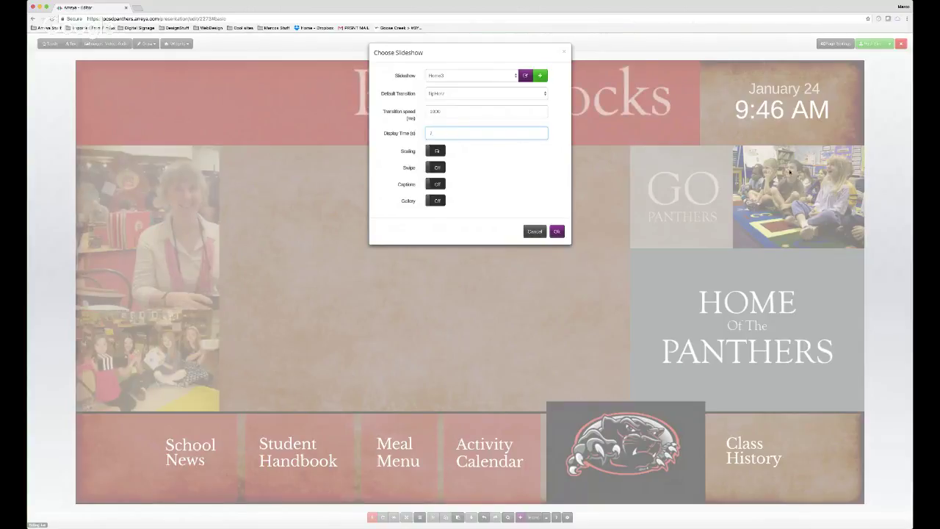
pyautogui.click(436, 152)
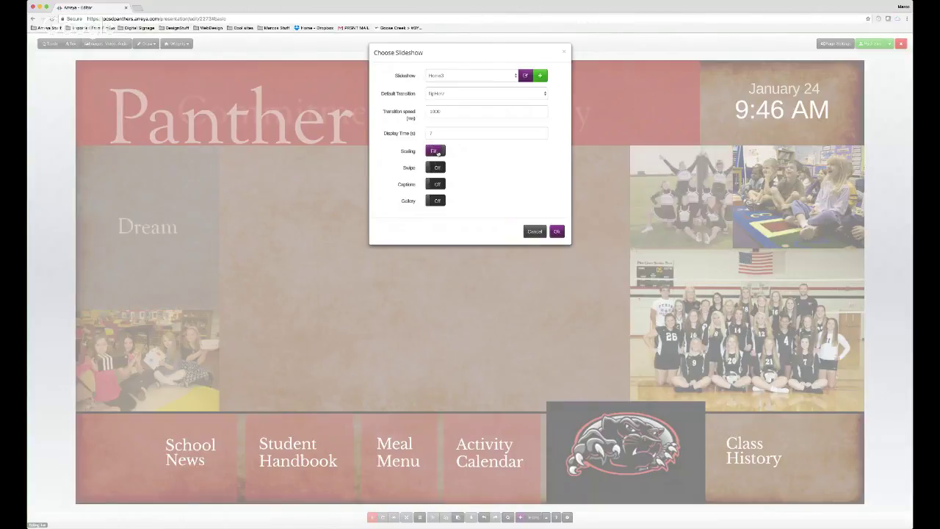
pyautogui.click(435, 153)
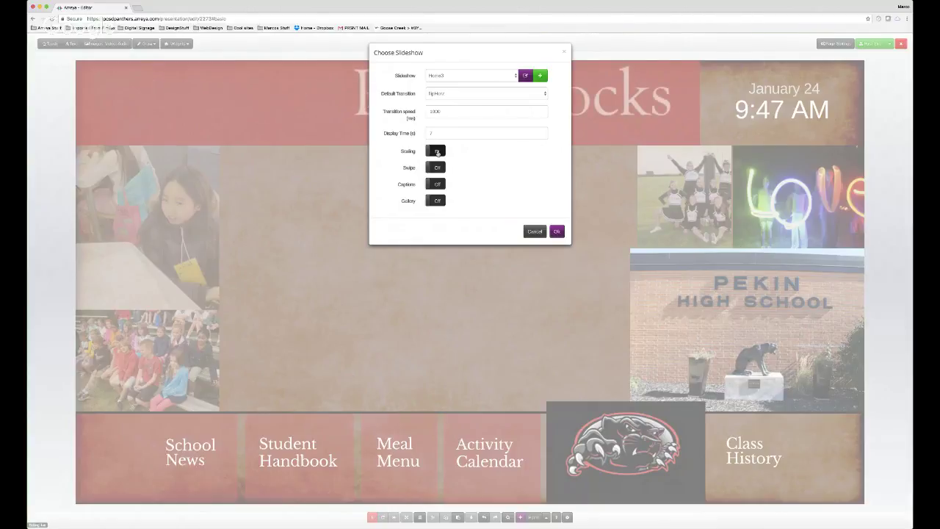
pyautogui.click(437, 152)
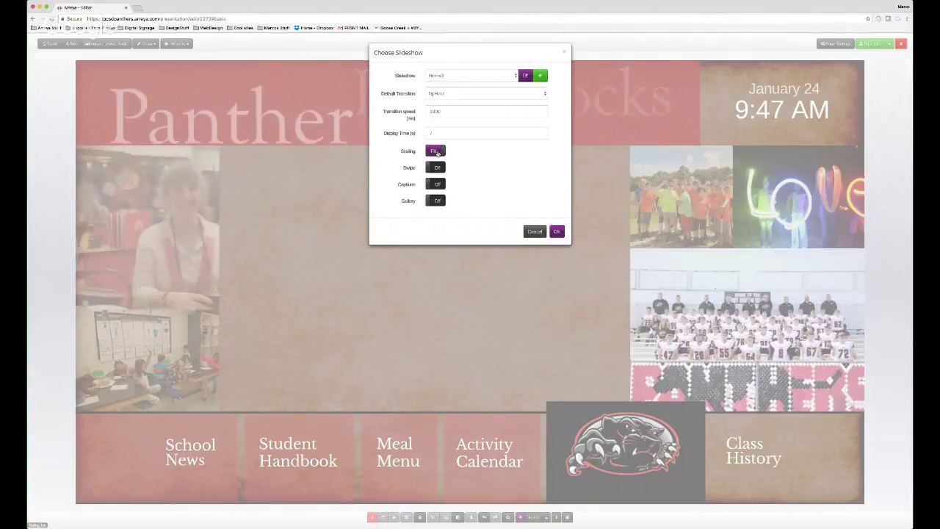
pyautogui.click(439, 154)
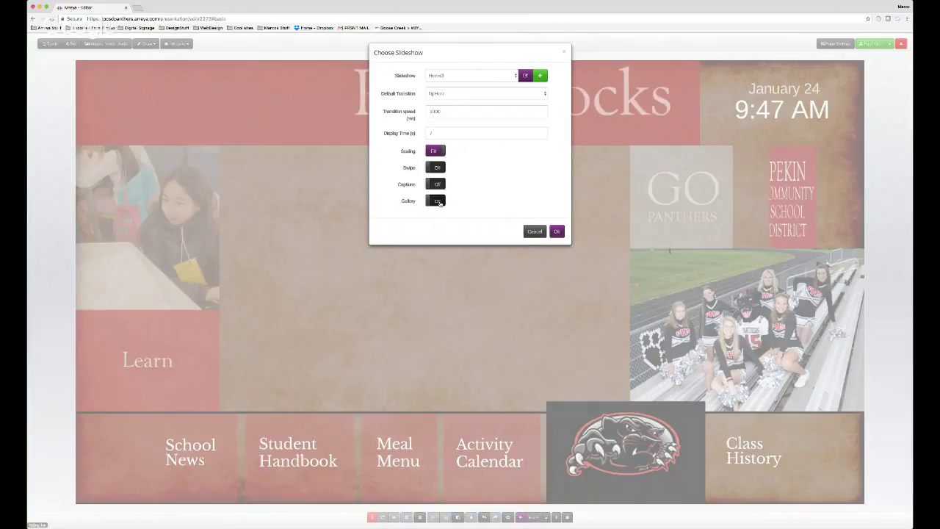
# - Switch the gallery option on and back off, and place the slideshow on the page
pyautogui.click(438, 201)
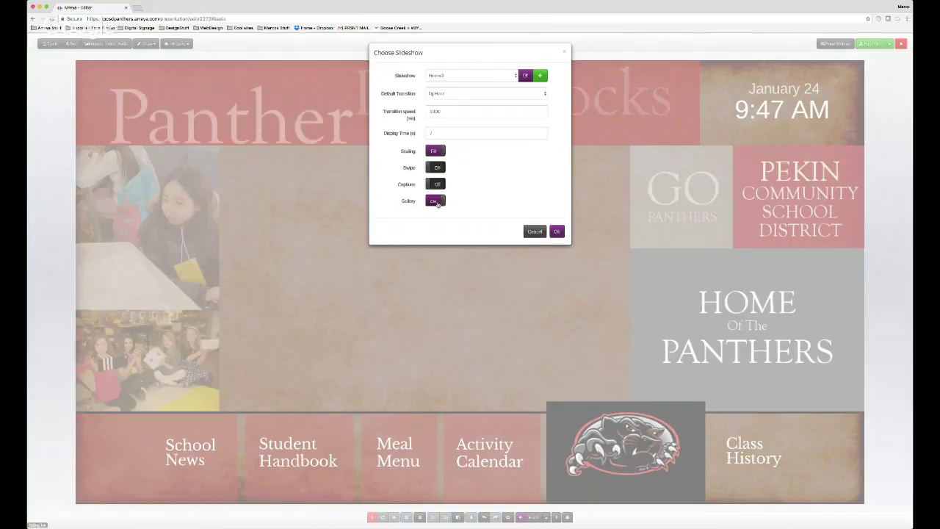
pyautogui.click(435, 201)
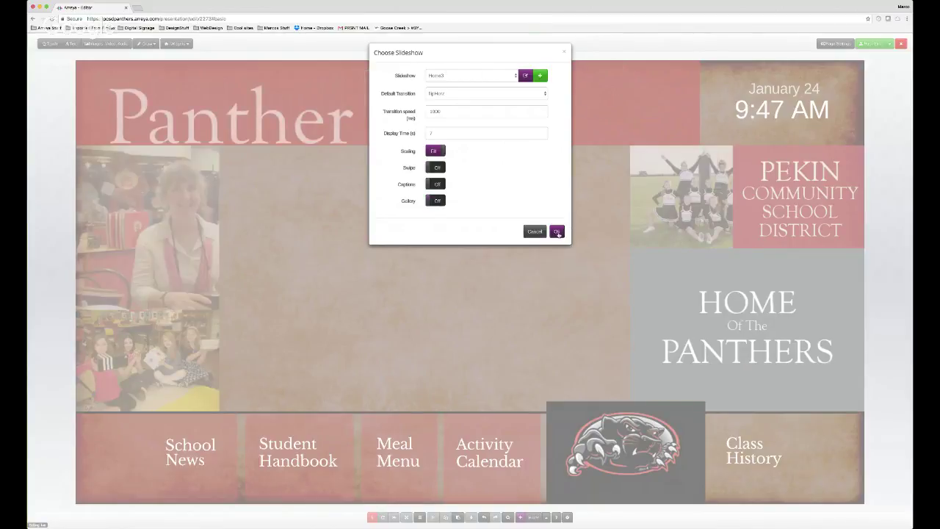
pyautogui.click(558, 233)
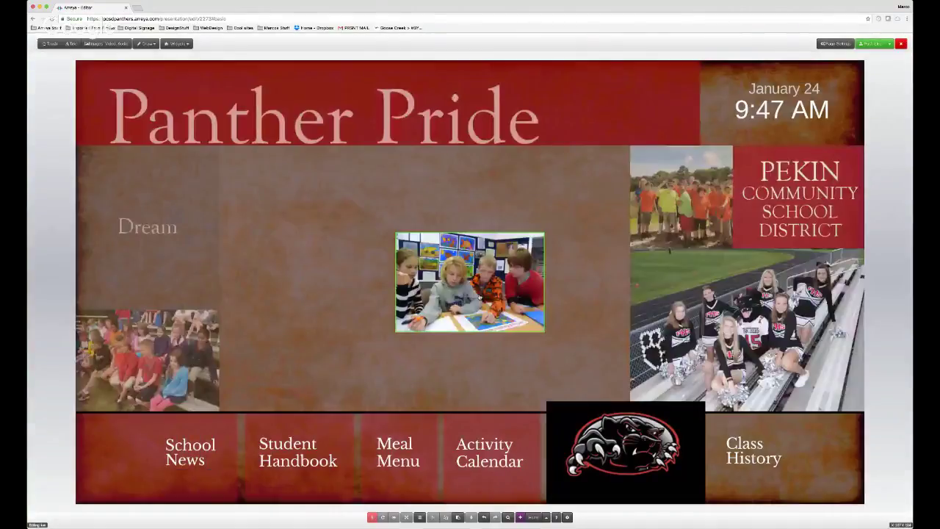
# - Move the slideshow to the upper-left corner of the empty central area and enlarge it to fill that area
pyautogui.click(462, 251)
pyautogui.moveTo(462, 251); pyautogui.dragTo(312, 200)
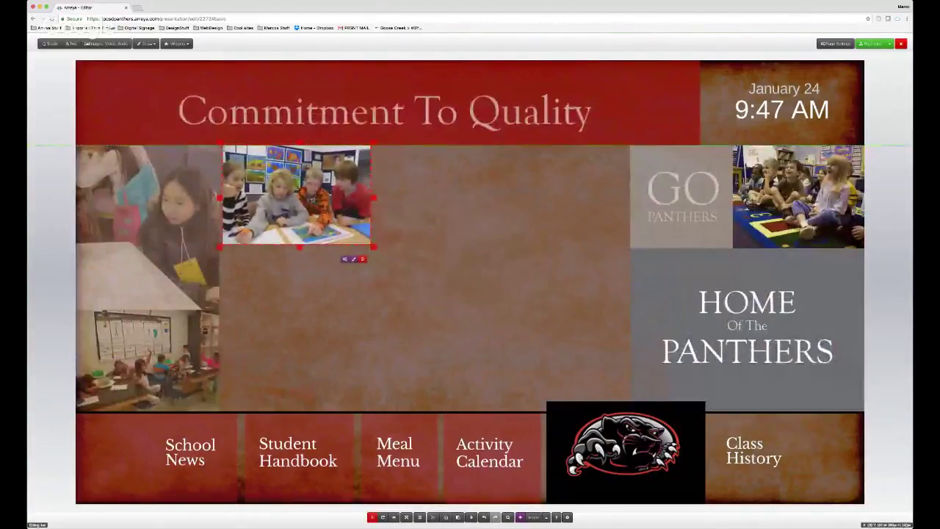
pyautogui.moveTo(410, 282); pyautogui.dragTo(634, 413)
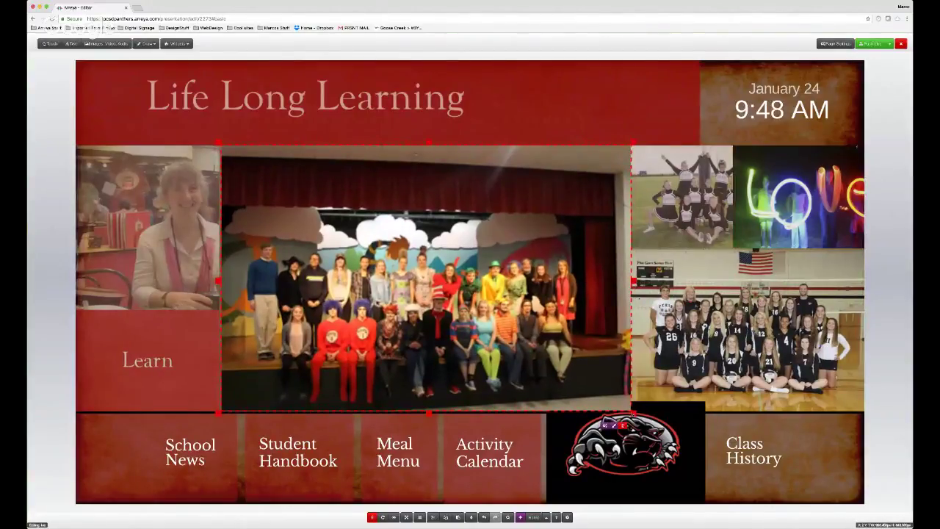
pyautogui.click(271, 57)
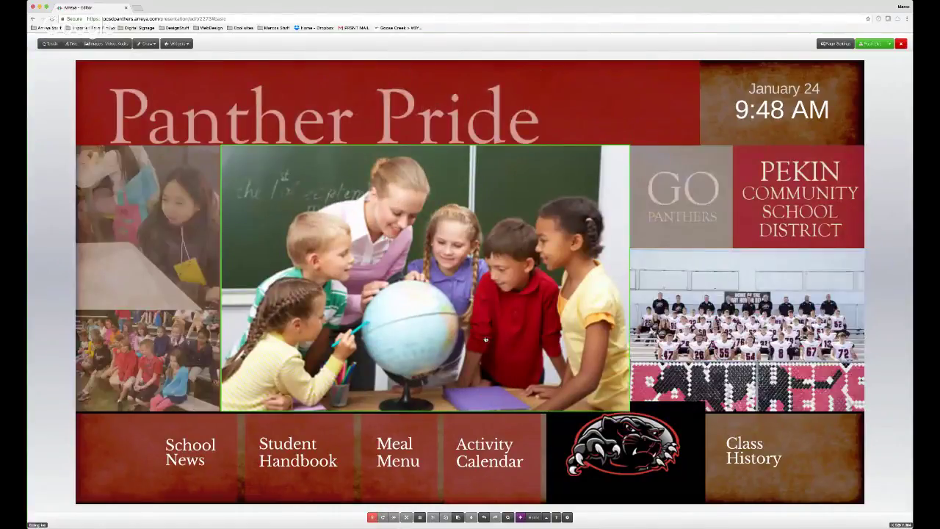
# - Lock the new central slideshow in the page's layer list and select it on the page
pyautogui.click(177, 43)
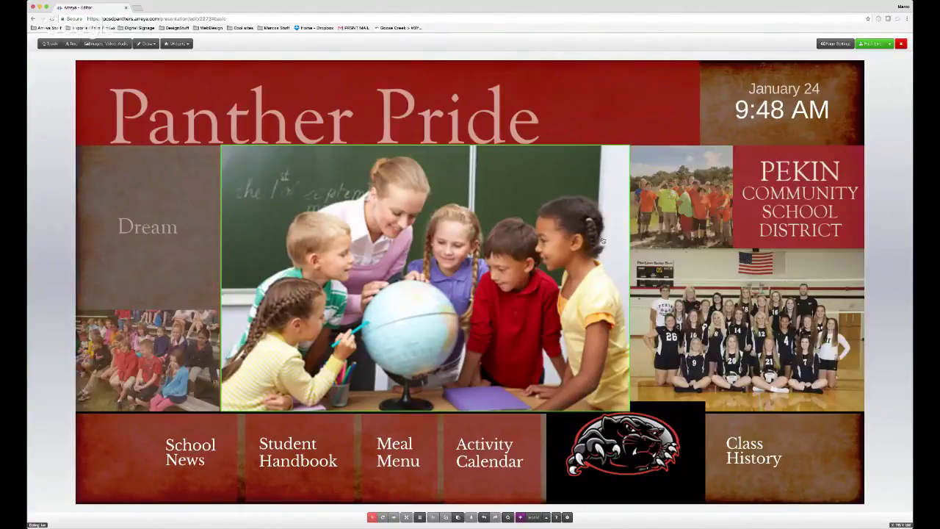
pyautogui.click(538, 249)
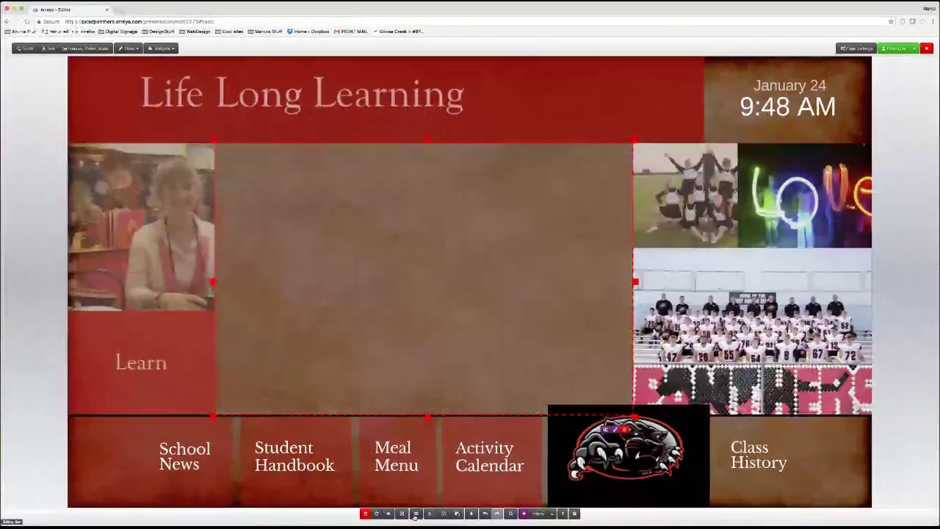
pyautogui.click(416, 513)
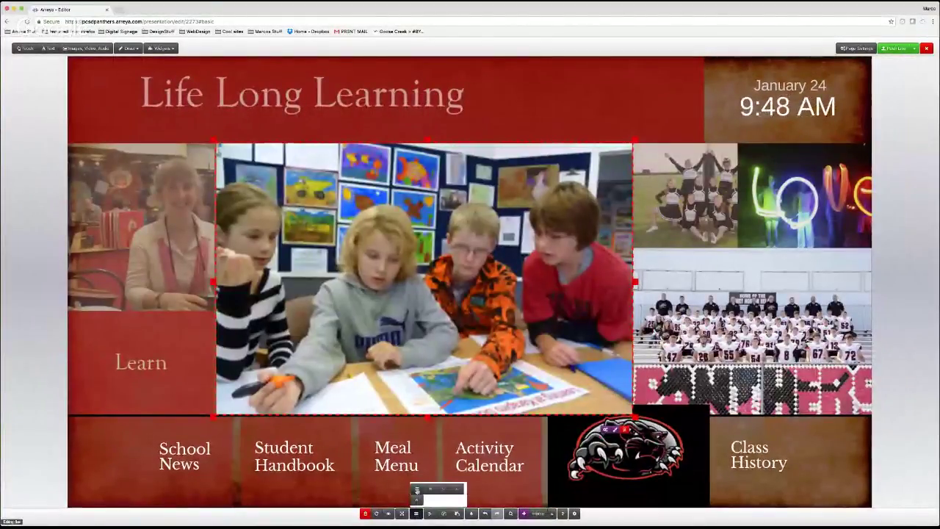
pyautogui.click(417, 489)
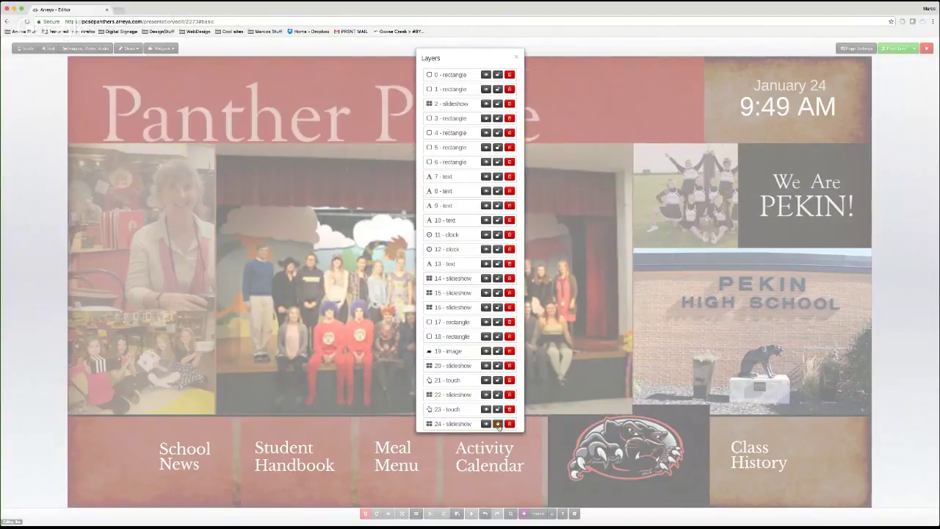
pyautogui.click(516, 58)
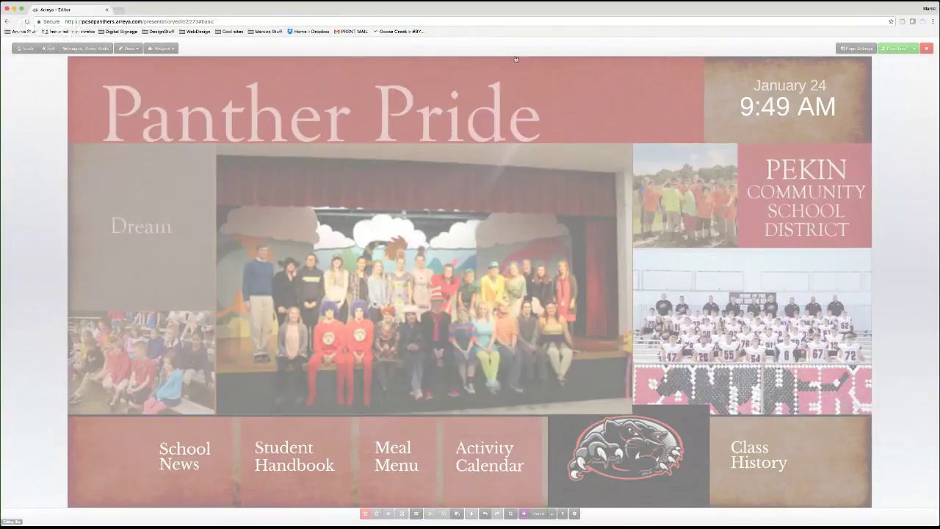
pyautogui.click(461, 243)
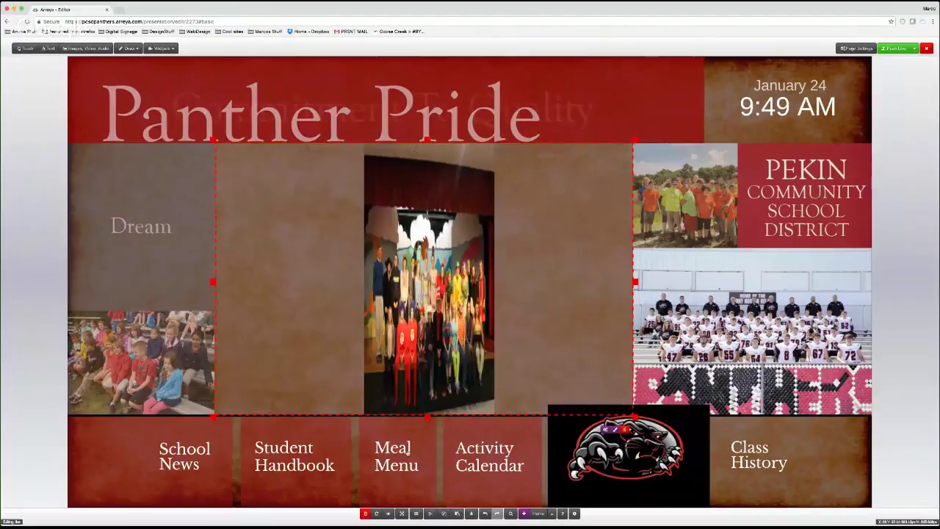
# - Send the large central slideshow to the bottom layer and delete the small element in the middle of the page
pyautogui.click(417, 514)
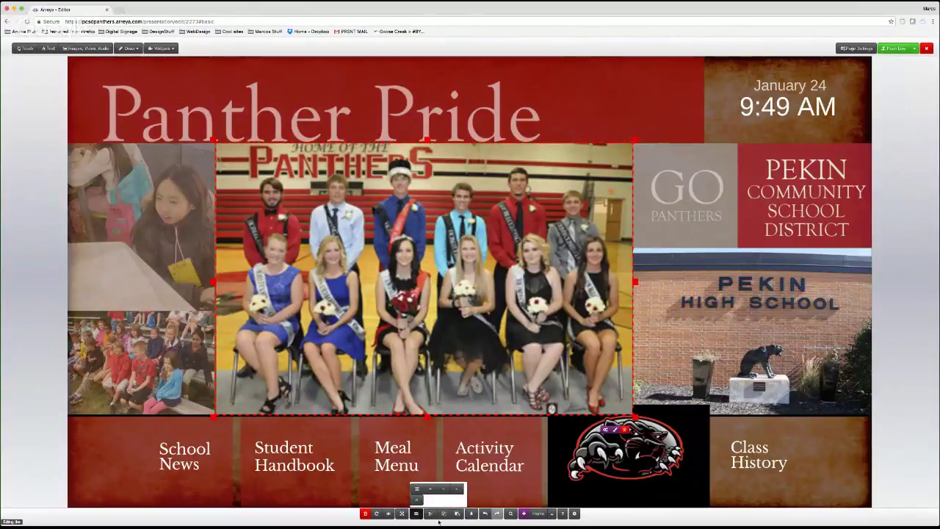
pyautogui.click(432, 491)
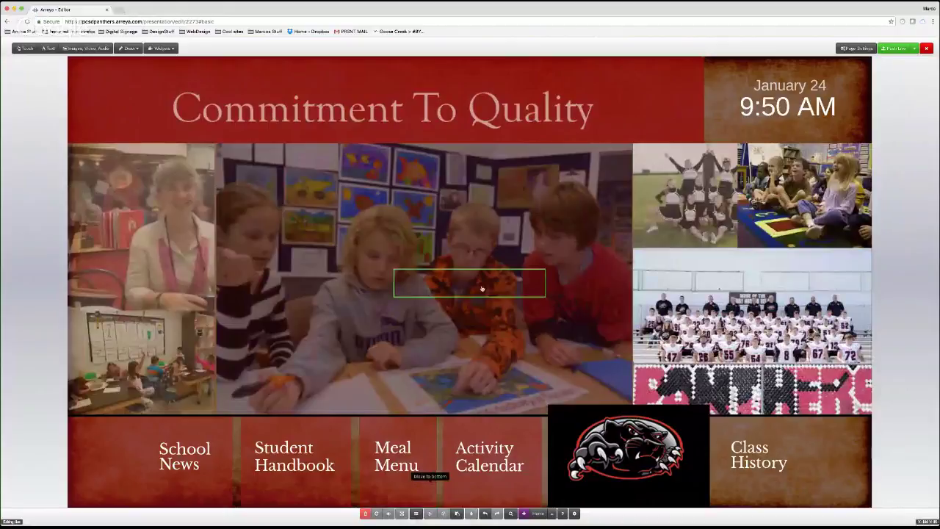
pyautogui.click(476, 282)
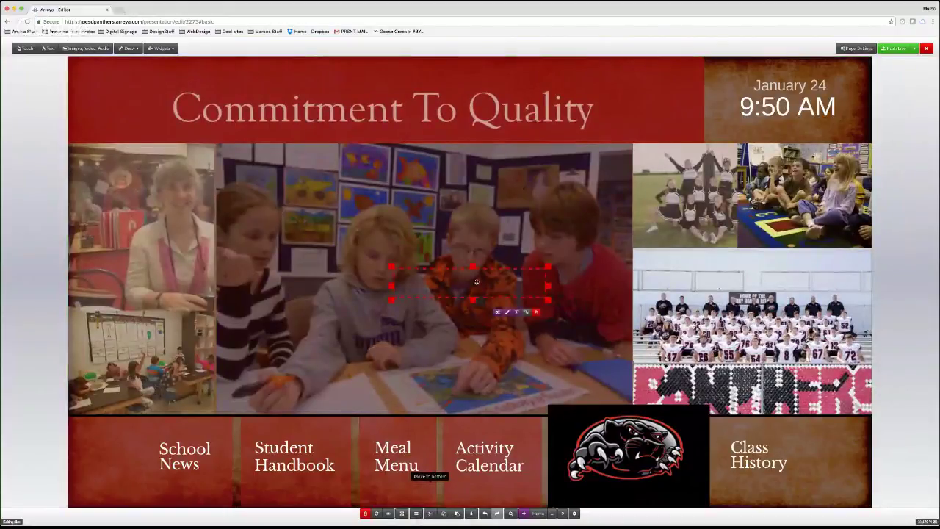
pyautogui.click(365, 513)
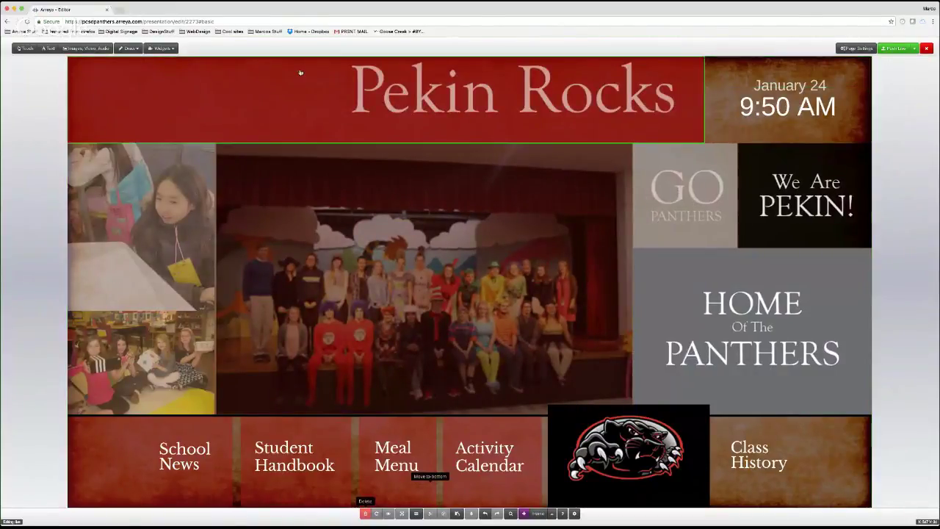
# - Send the full-page background element to the bottom layer so it sits behind the slideshows
pyautogui.click(441, 249)
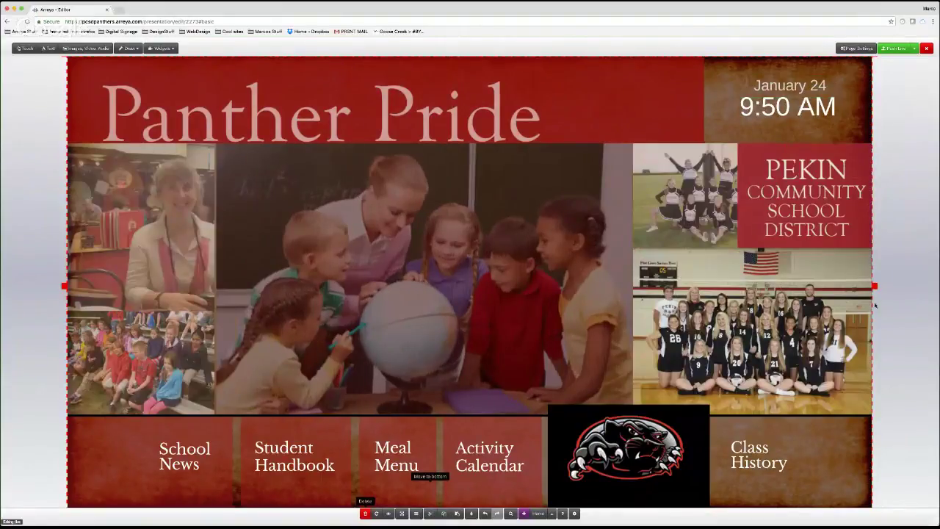
pyautogui.click(416, 513)
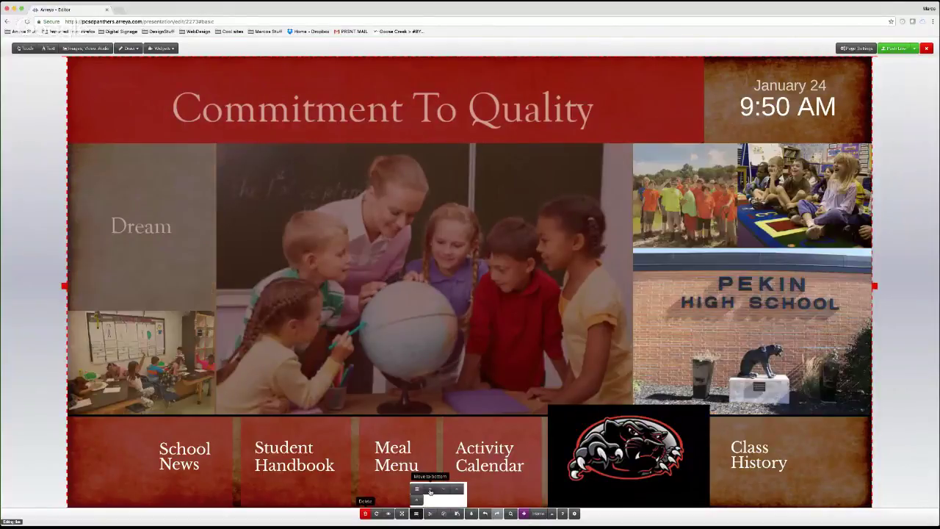
pyautogui.click(431, 490)
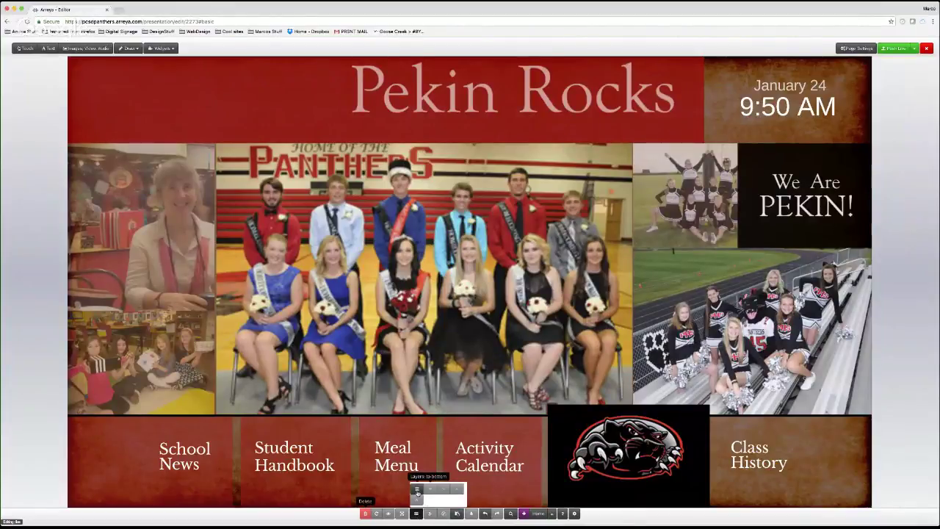
pyautogui.click(416, 512)
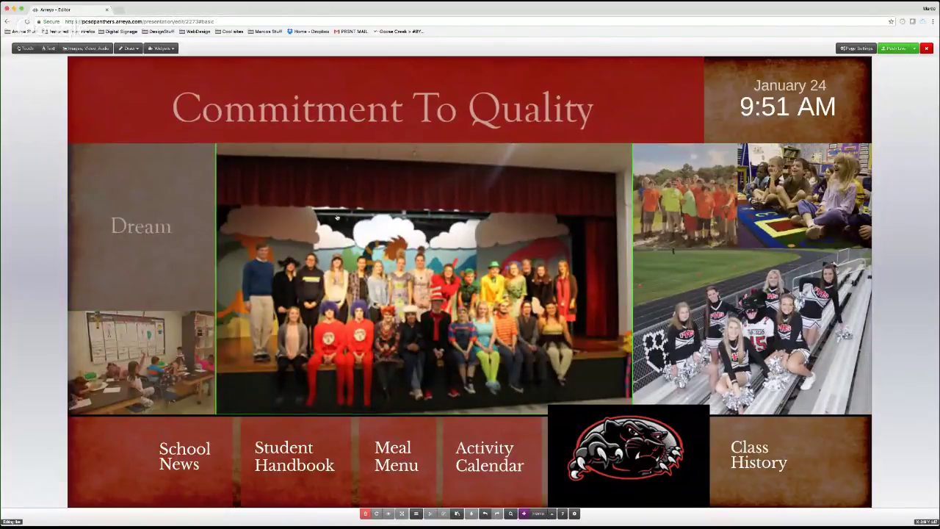
# - Insert an RSS Feed widget in the Slideshow (MRSS) format with title and description captions on
pyautogui.click(162, 49)
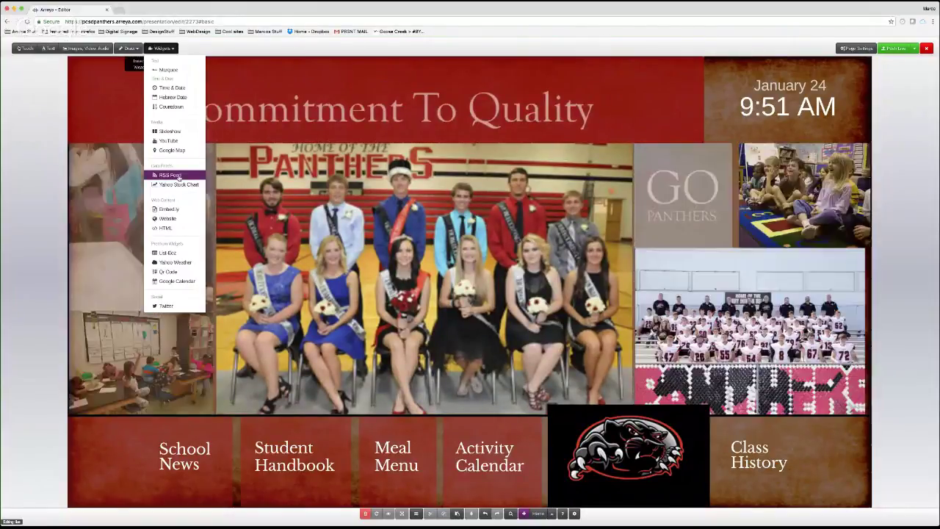
pyautogui.click(178, 176)
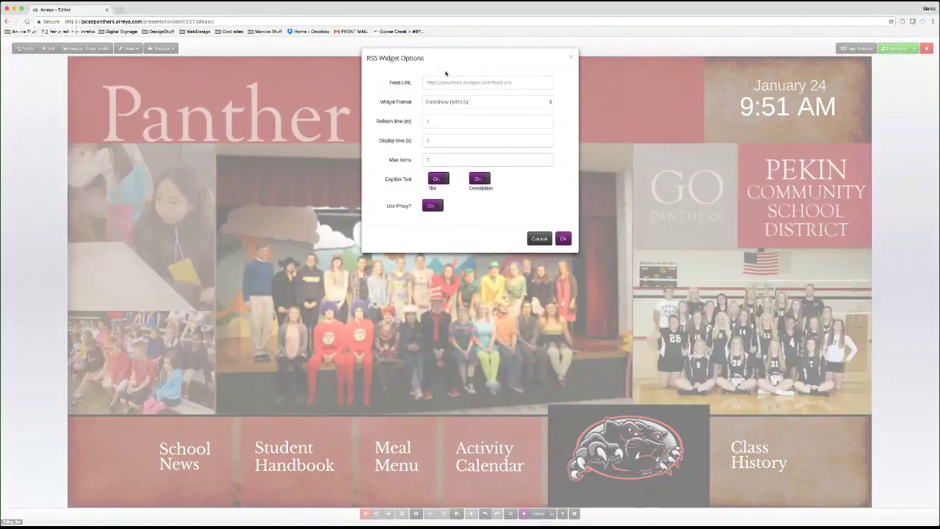
pyautogui.click(565, 239)
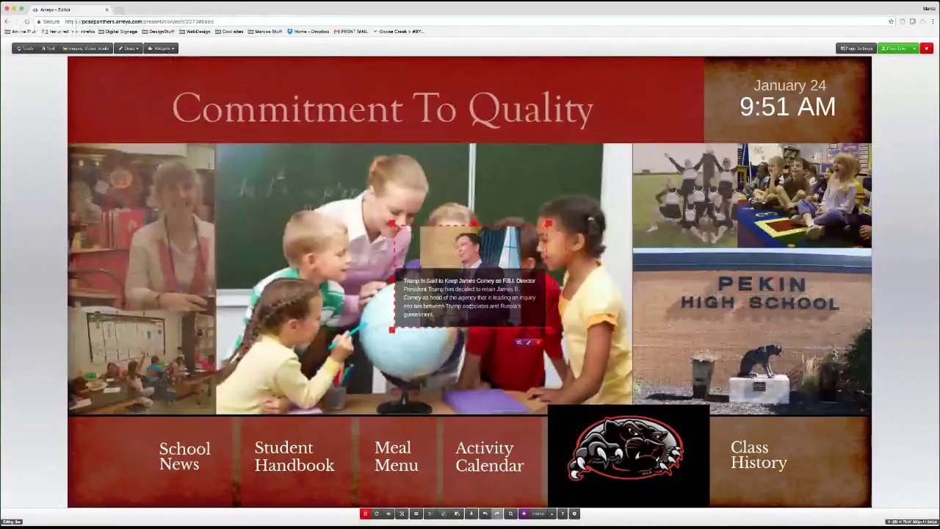
# - Enlarge the RSS widget and move it over the central slideshow's left edge, and delete it from the page
pyautogui.click(520, 323)
pyautogui.moveTo(539, 319); pyautogui.dragTo(614, 441)
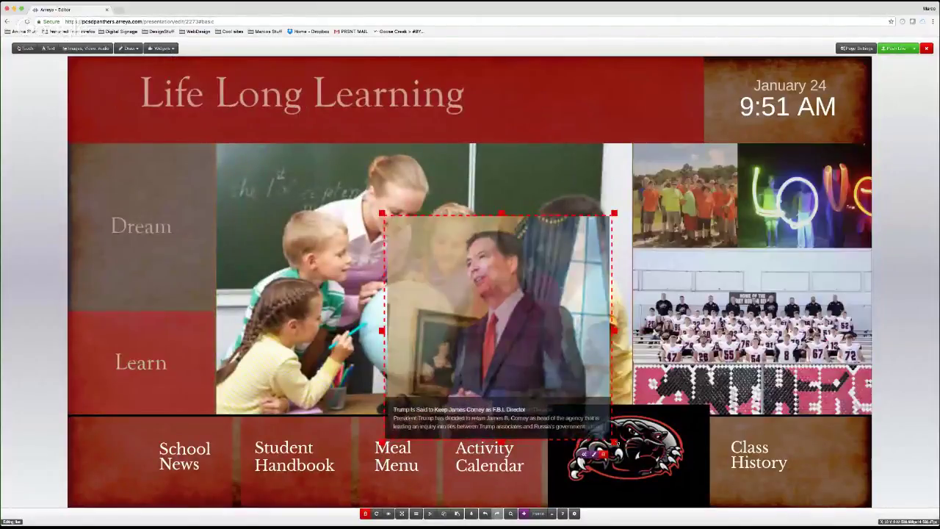
pyautogui.moveTo(568, 348); pyautogui.dragTo(345, 316)
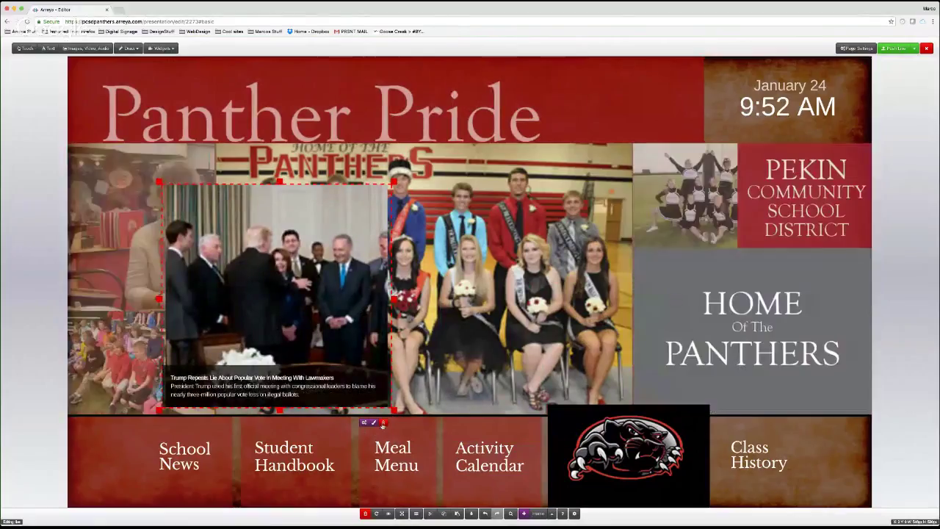
pyautogui.click(365, 514)
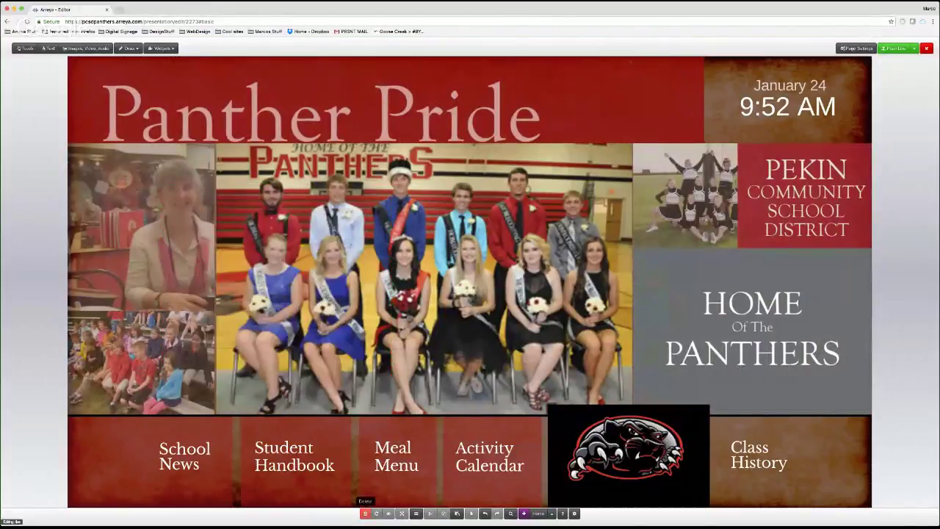
pyautogui.click(172, 49)
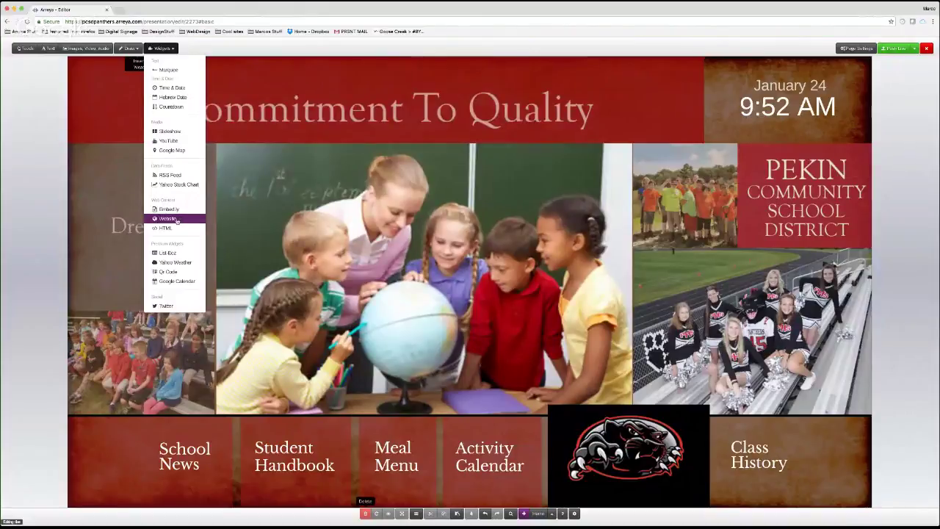
pyautogui.click(175, 219)
pyautogui.click(444, 84)
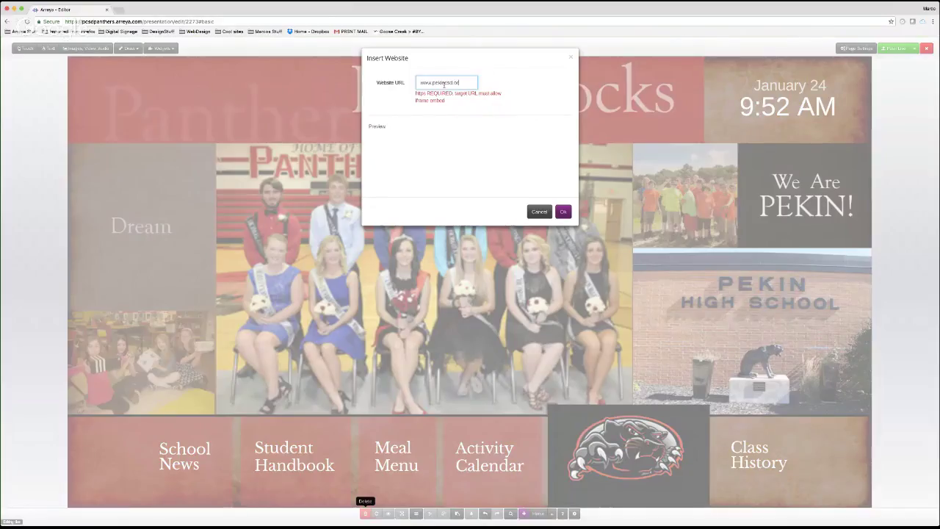
pyautogui.write('g')
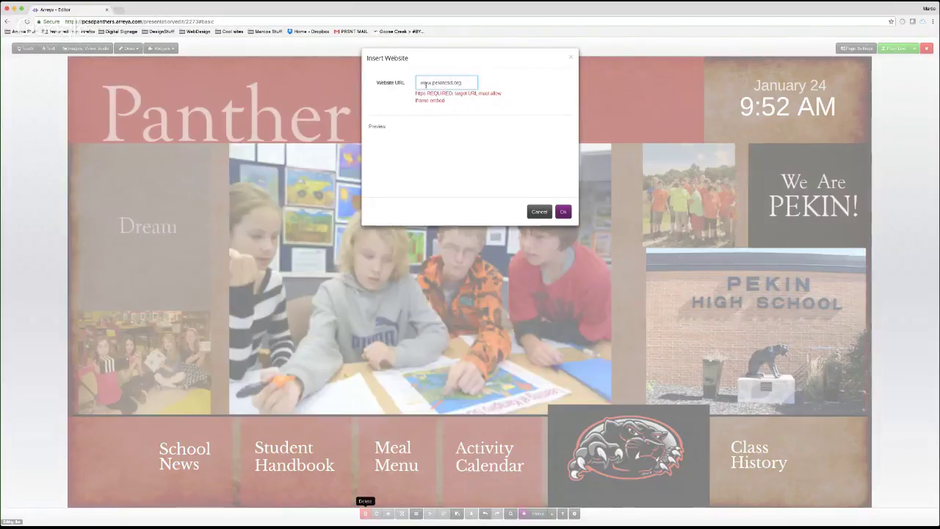
pyautogui.click(563, 212)
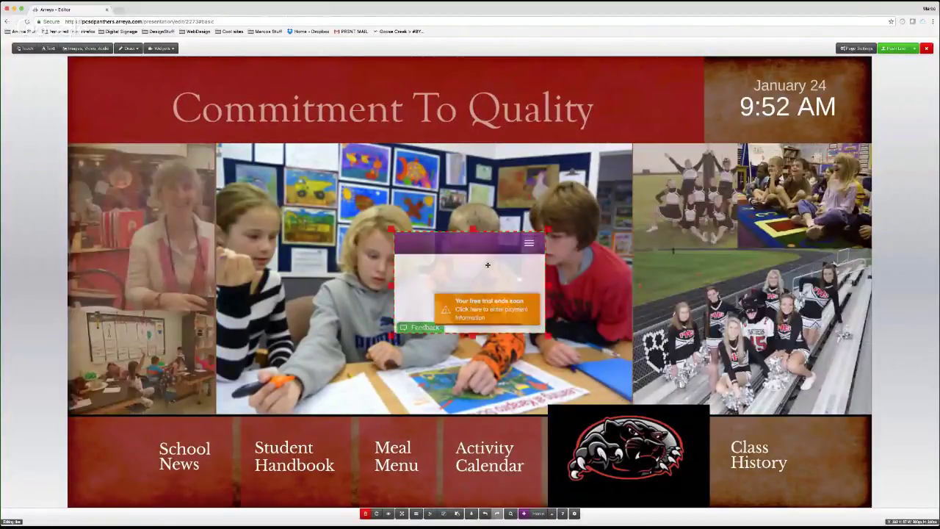
# - Enlarge the website widget and shift it up over the central slideshow, and remove it from the page
pyautogui.moveTo(487, 264); pyautogui.dragTo(401, 202)
pyautogui.moveTo(466, 277); pyautogui.dragTo(709, 396)
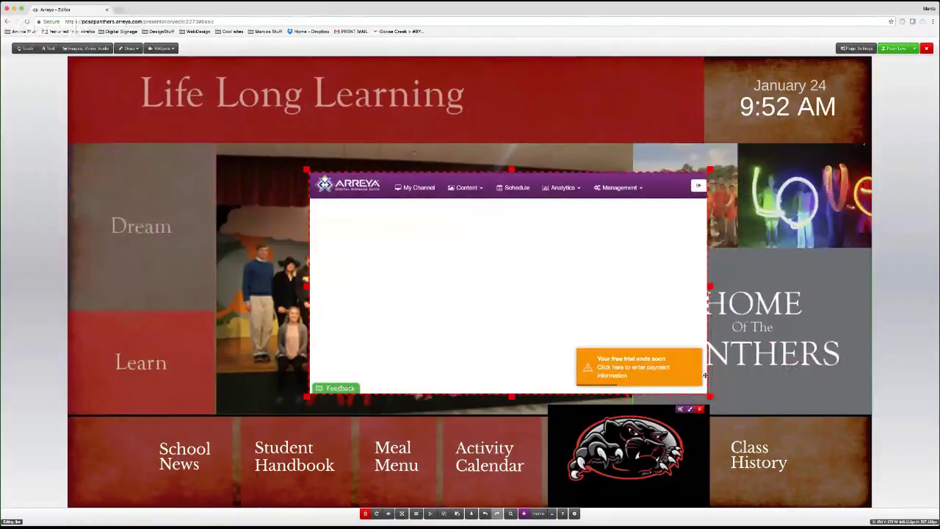
pyautogui.moveTo(639, 279); pyautogui.dragTo(614, 232)
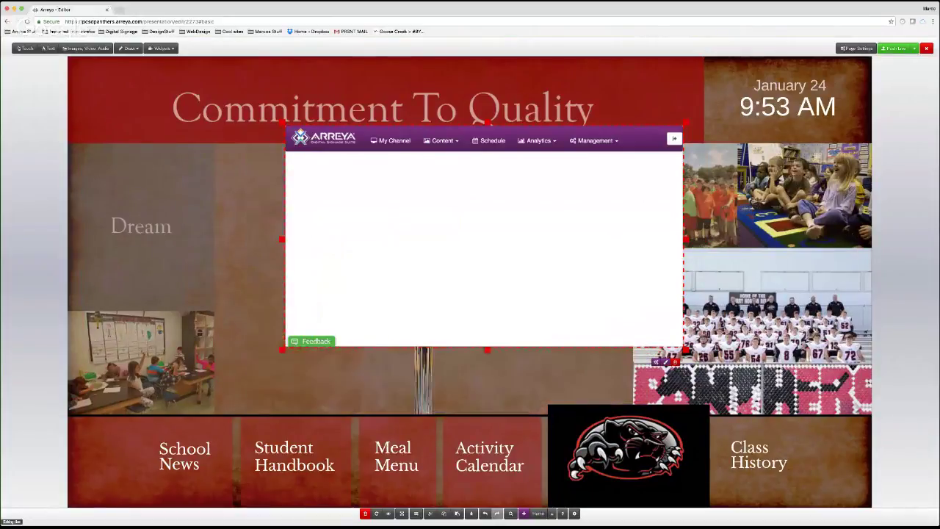
pyautogui.click(365, 514)
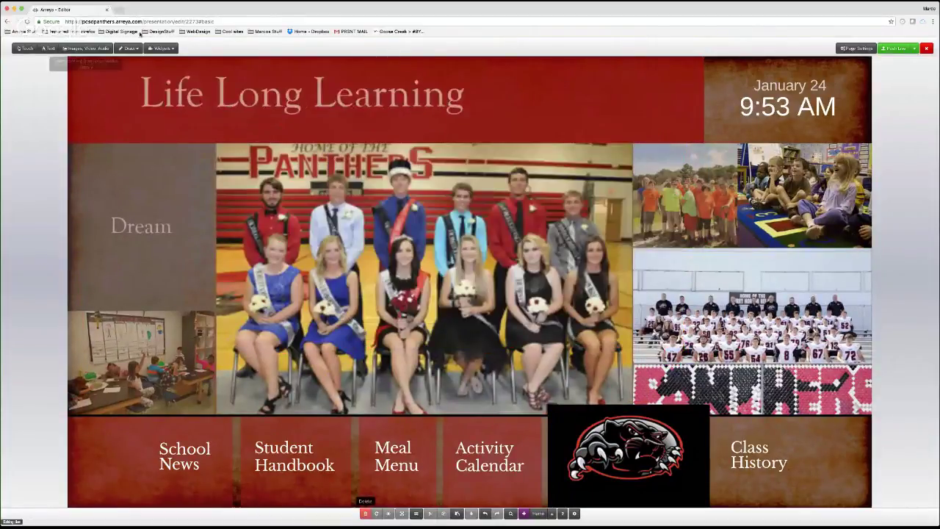
pyautogui.click(168, 50)
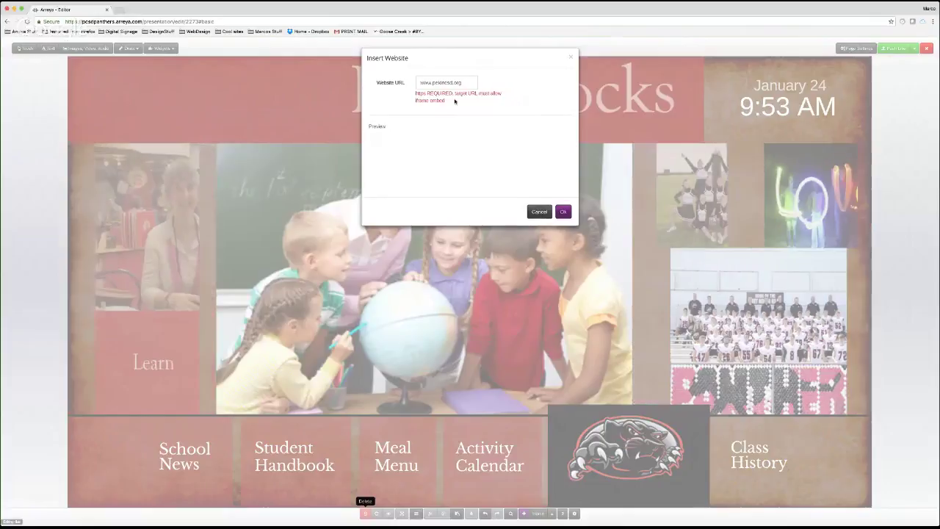
pyautogui.click(465, 82)
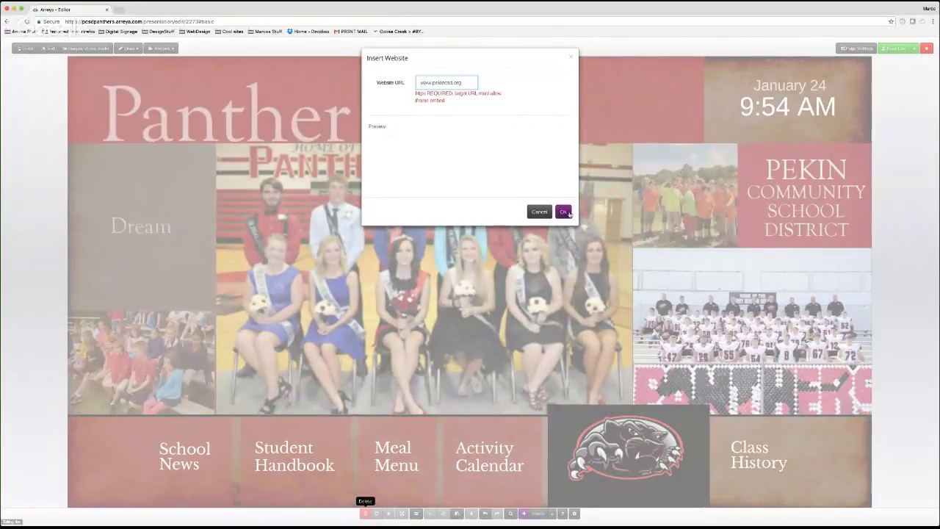
pyautogui.click(564, 212)
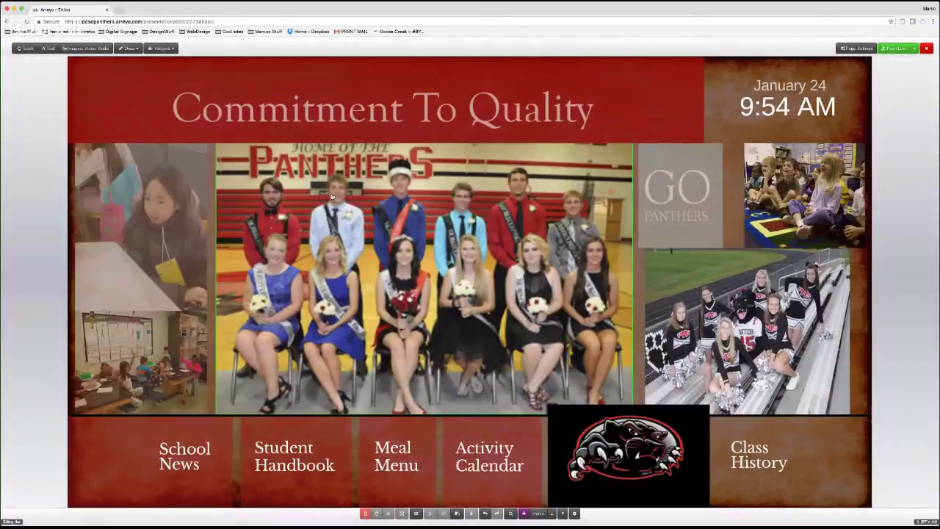
pyautogui.click(162, 48)
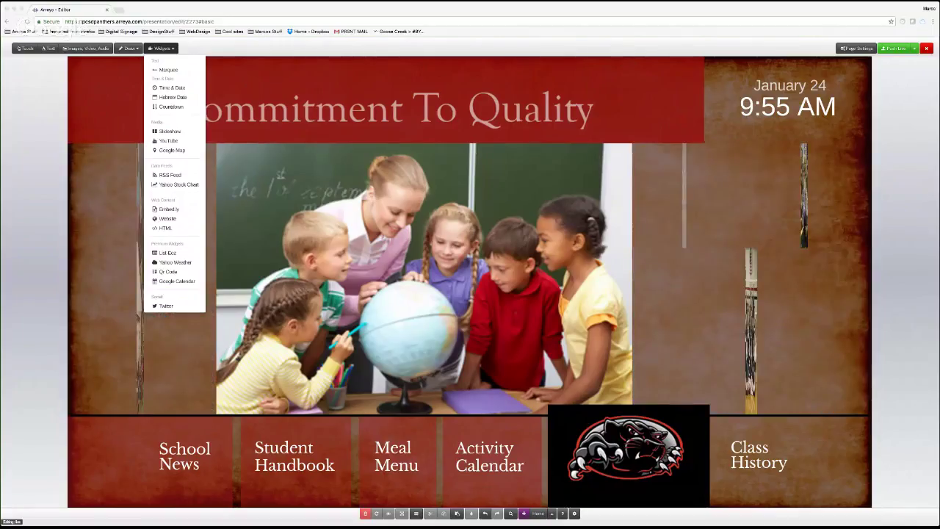
pyautogui.press('super+t')
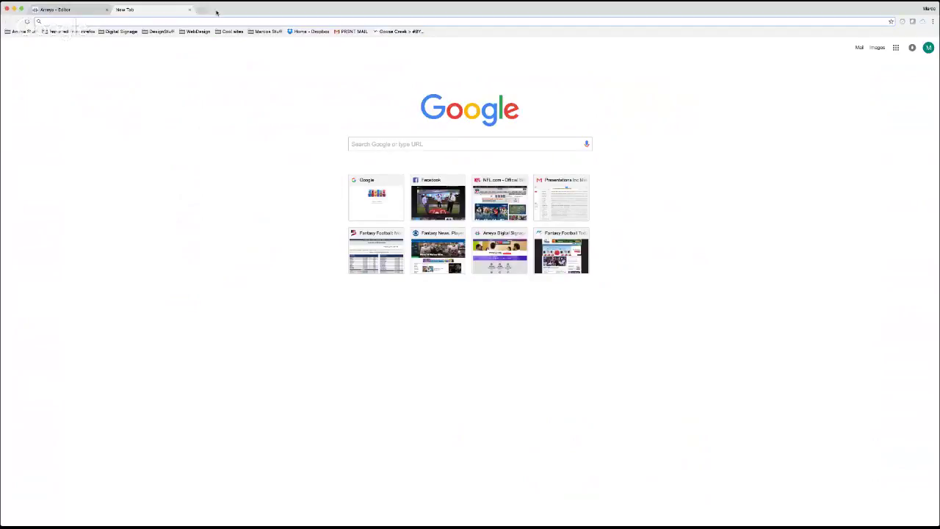
pyautogui.press('super+w')
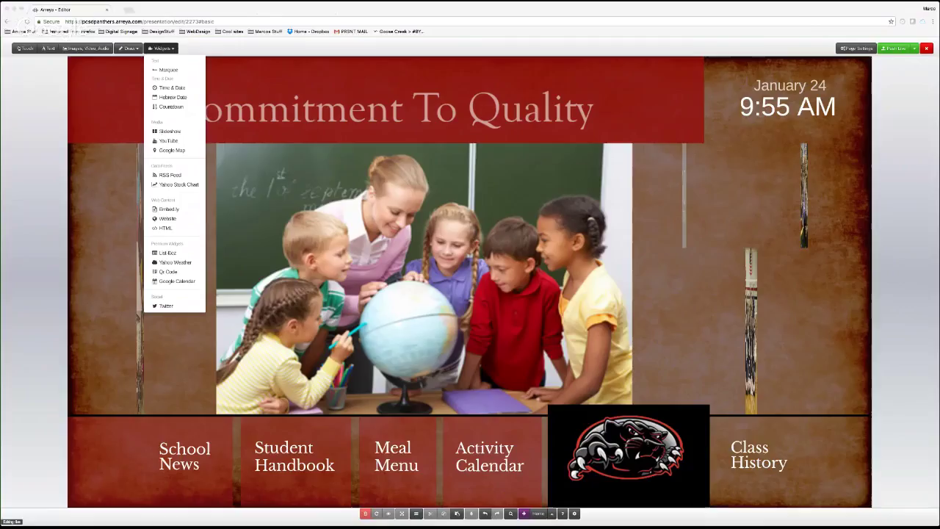
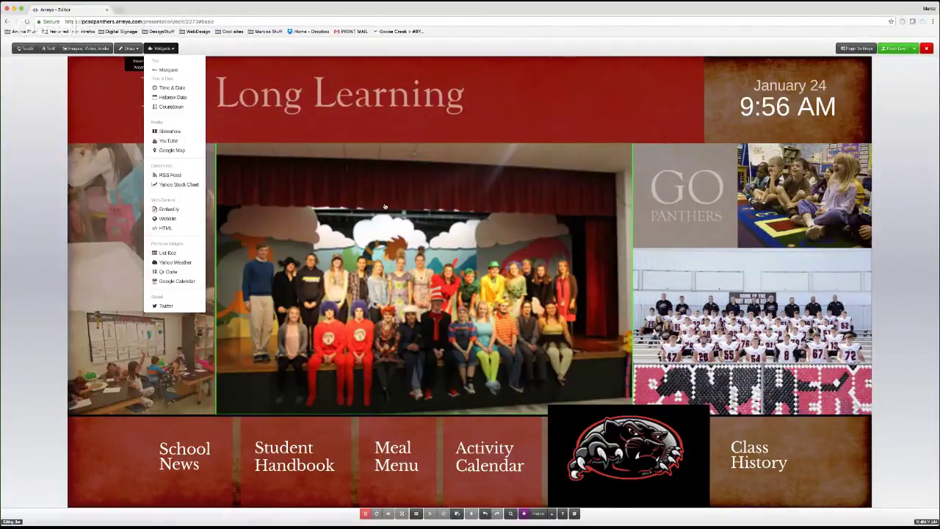
pyautogui.click(36, 142)
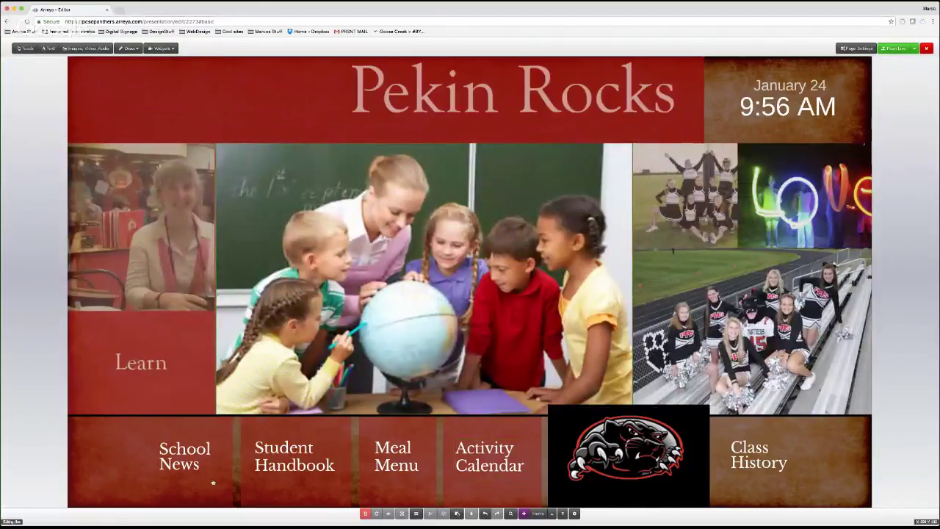
pyautogui.click(374, 459)
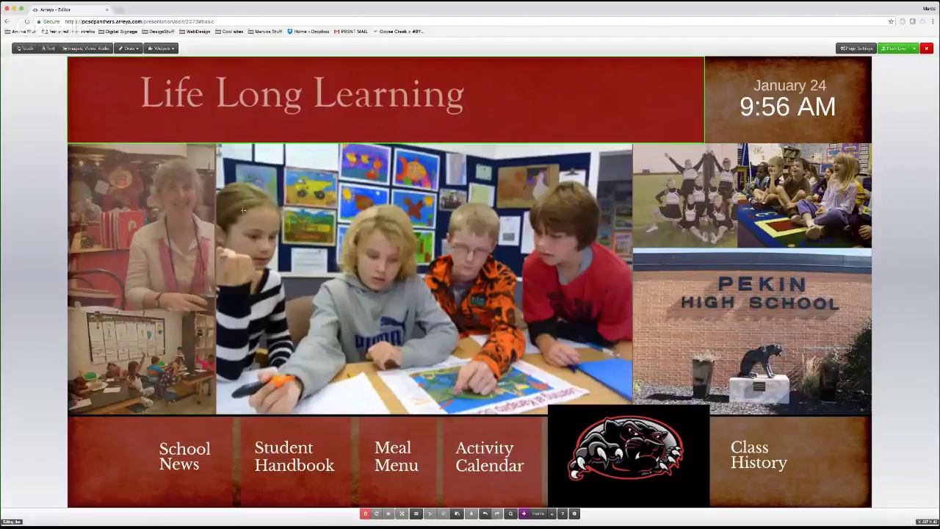
# - Bring up the Yahoo Weather widget options, switch the location to Fixed, and cancel the insertion
pyautogui.click(166, 49)
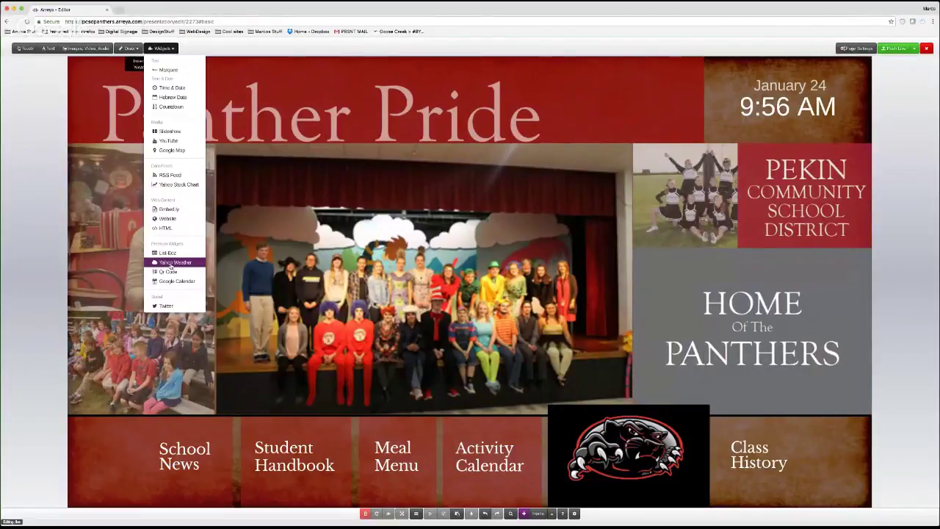
pyautogui.click(171, 263)
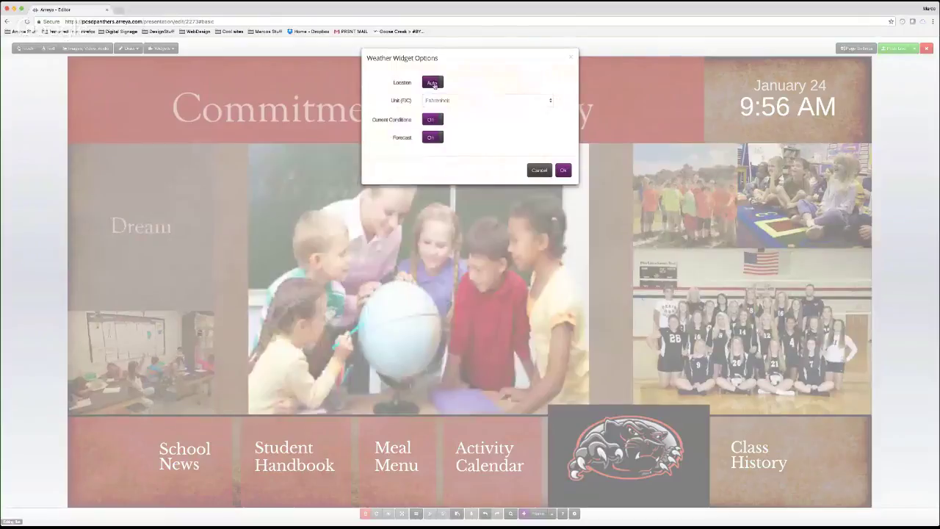
pyautogui.click(433, 83)
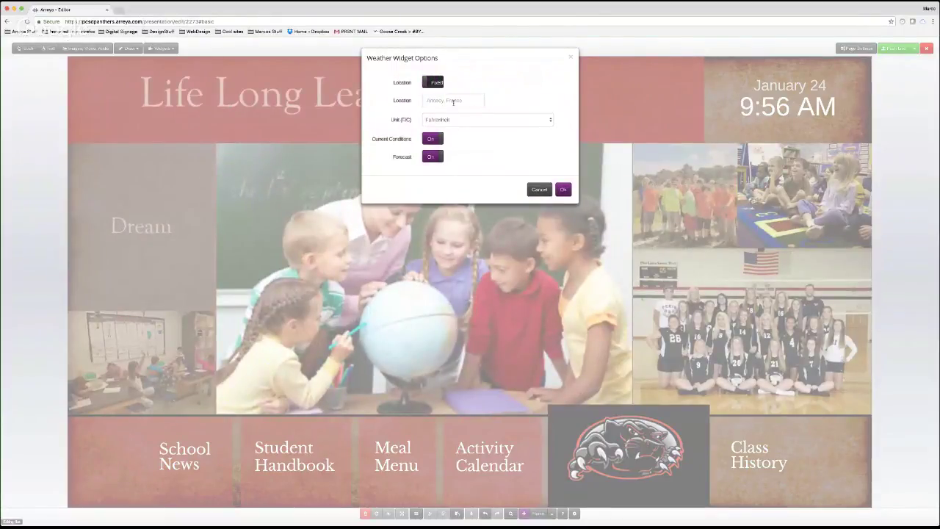
pyautogui.click(448, 102)
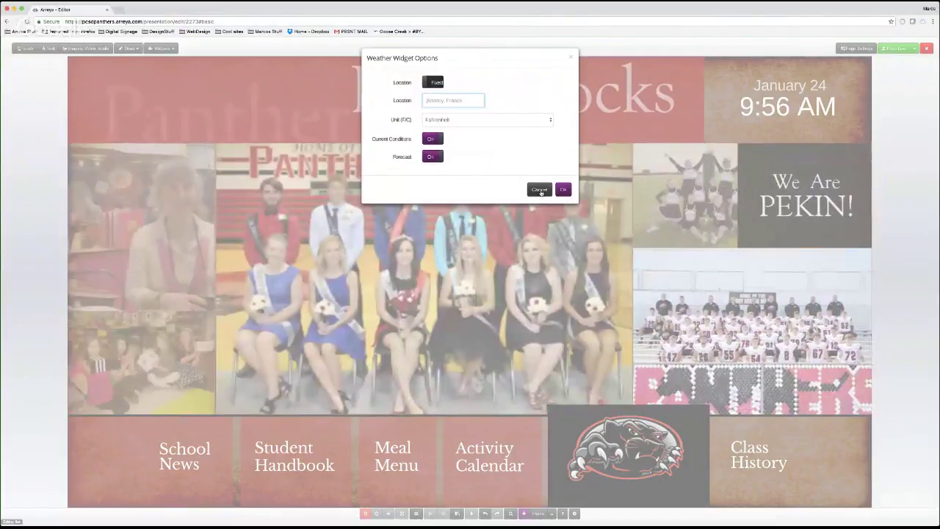
pyautogui.click(540, 190)
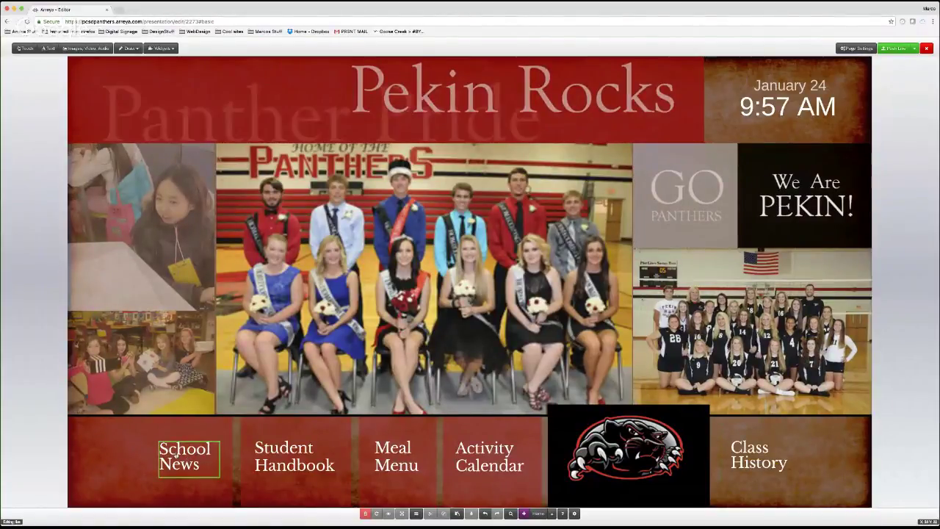
pyautogui.click(177, 454)
pyautogui.doubleClick(181, 454)
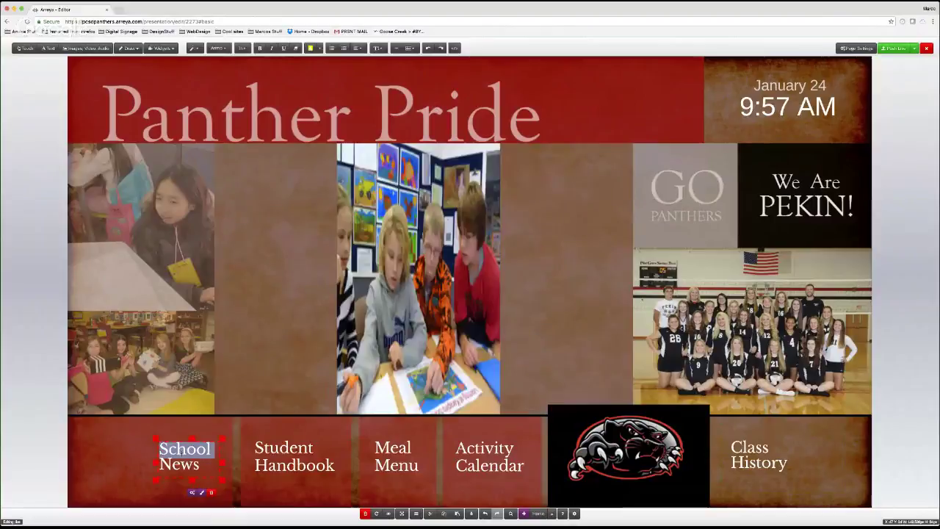
pyautogui.click(61, 420)
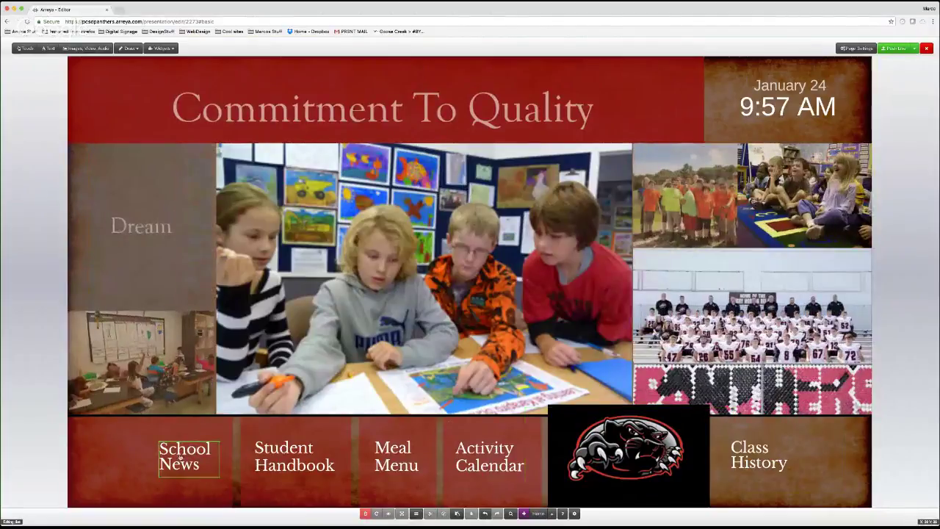
pyautogui.click(182, 455)
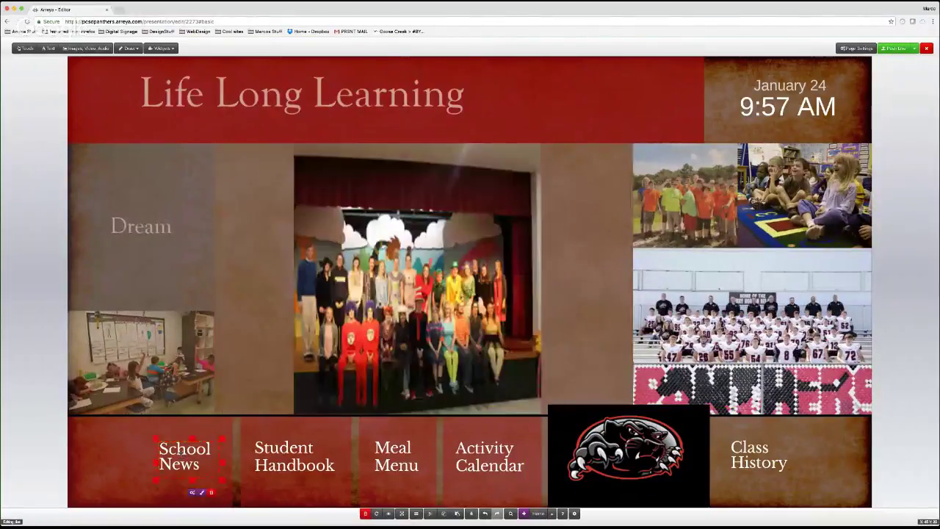
pyautogui.click(58, 432)
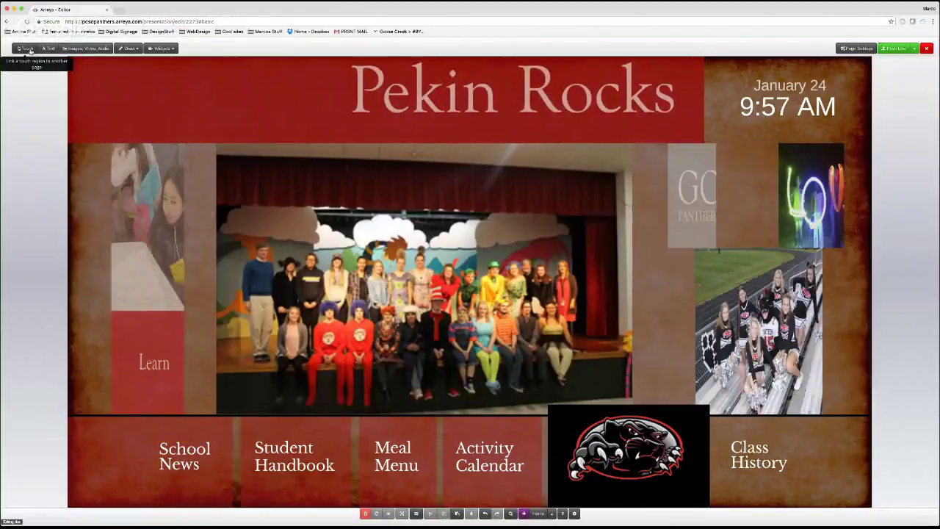
# - Insert a touch region with School News as its destination page and no display text
pyautogui.click(26, 49)
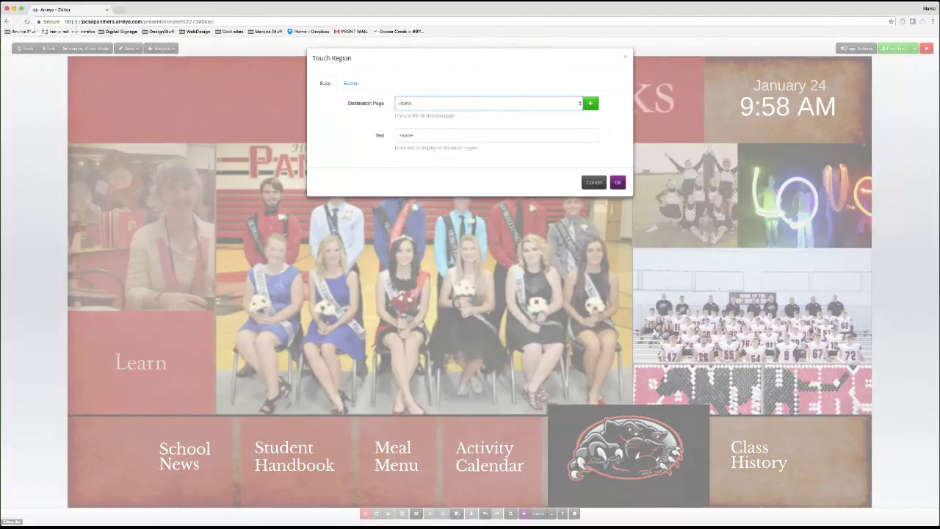
pyautogui.click(431, 104)
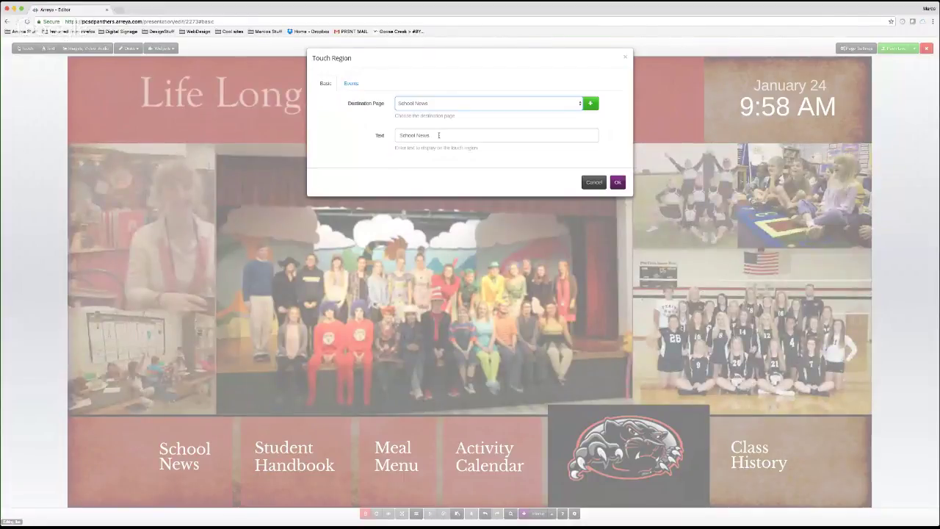
pyautogui.tripleClick(428, 135)
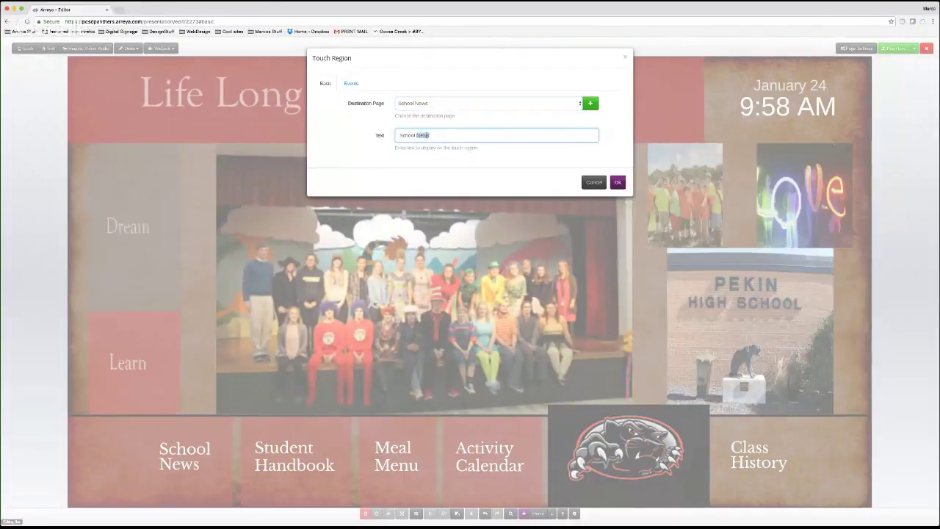
pyautogui.press('BackSpace')
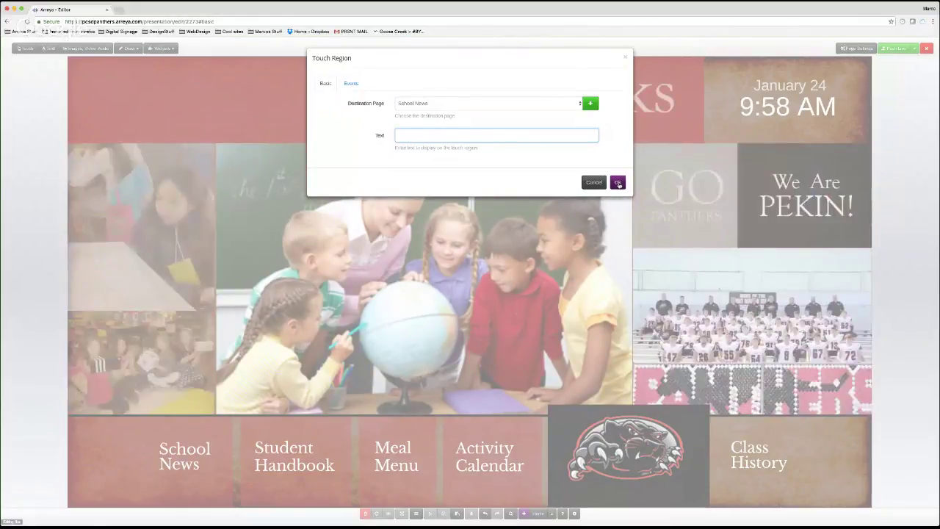
pyautogui.click(618, 183)
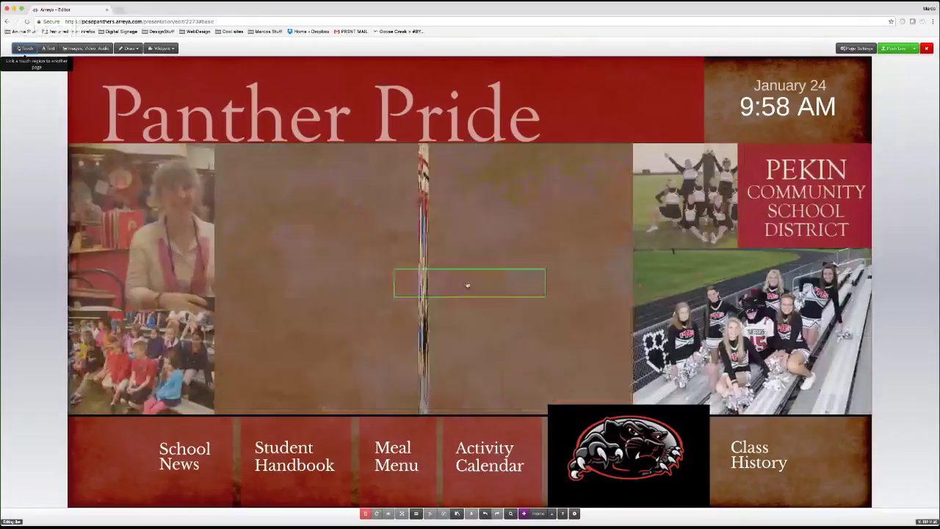
# - Move and resize the touch region to cover the School News label in the navigation bar, and bring it to the top layer
pyautogui.click(451, 288)
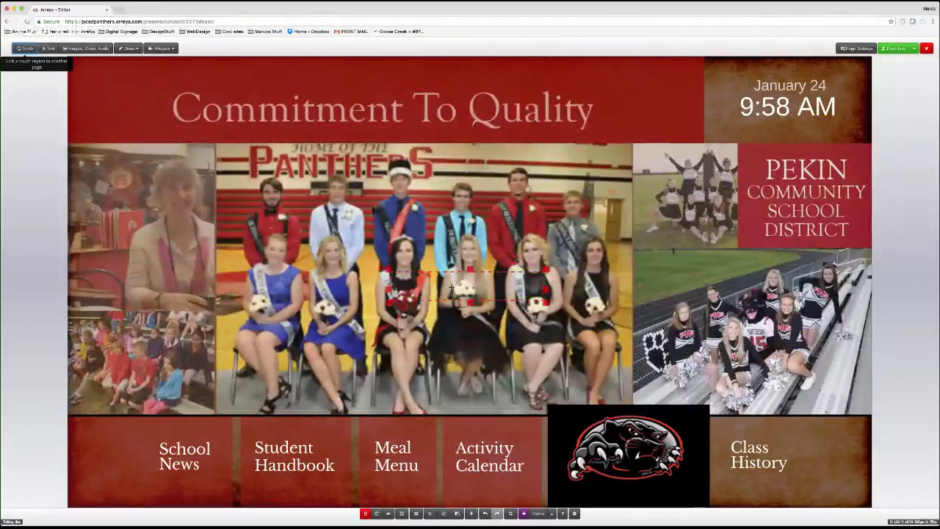
pyautogui.moveTo(451, 288); pyautogui.dragTo(213, 442)
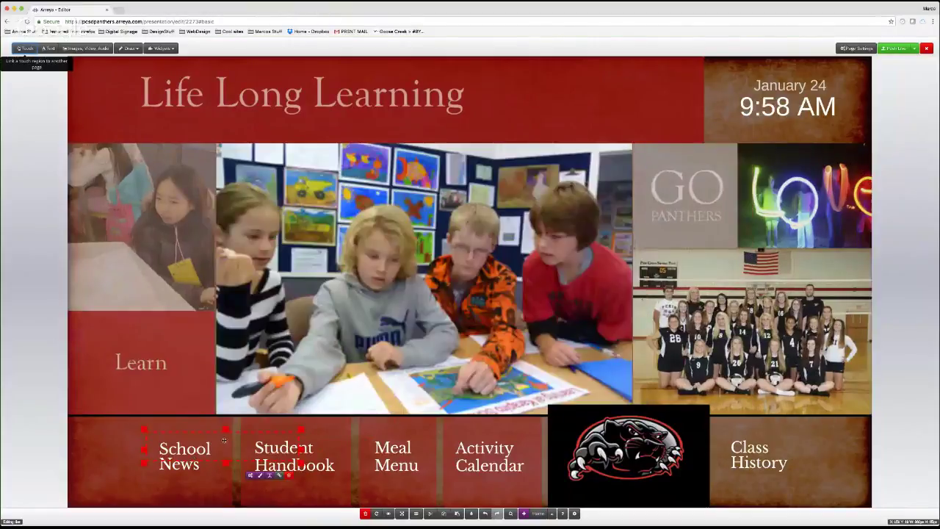
pyautogui.moveTo(310, 468); pyautogui.dragTo(773, 491)
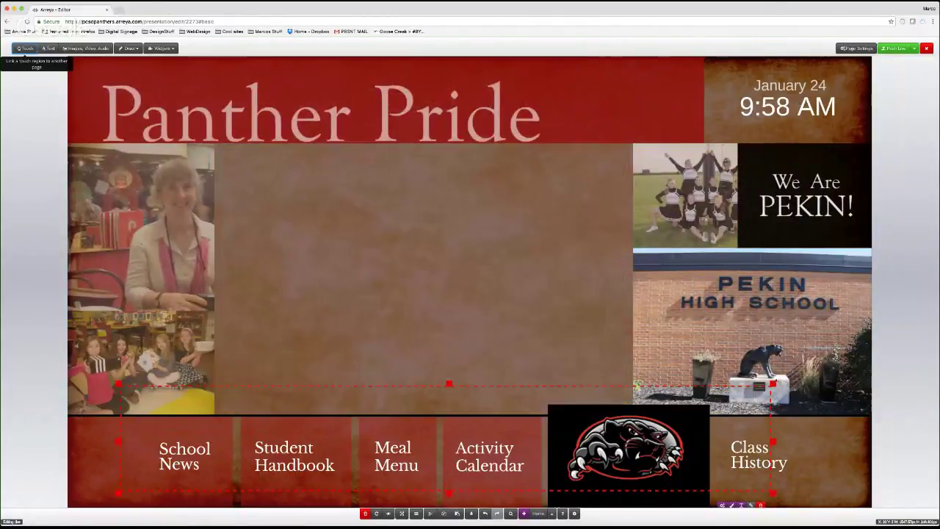
pyautogui.moveTo(774, 493); pyautogui.dragTo(232, 491)
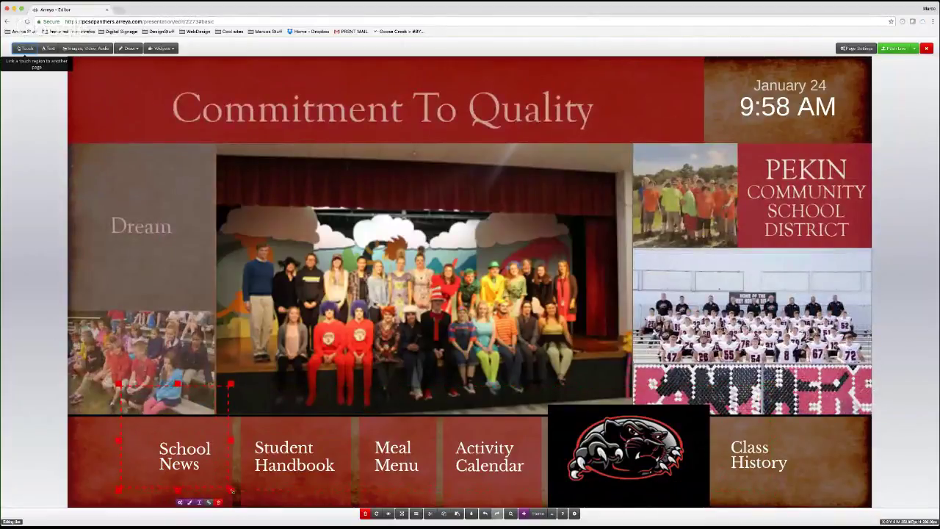
pyautogui.moveTo(118, 383); pyautogui.dragTo(143, 426)
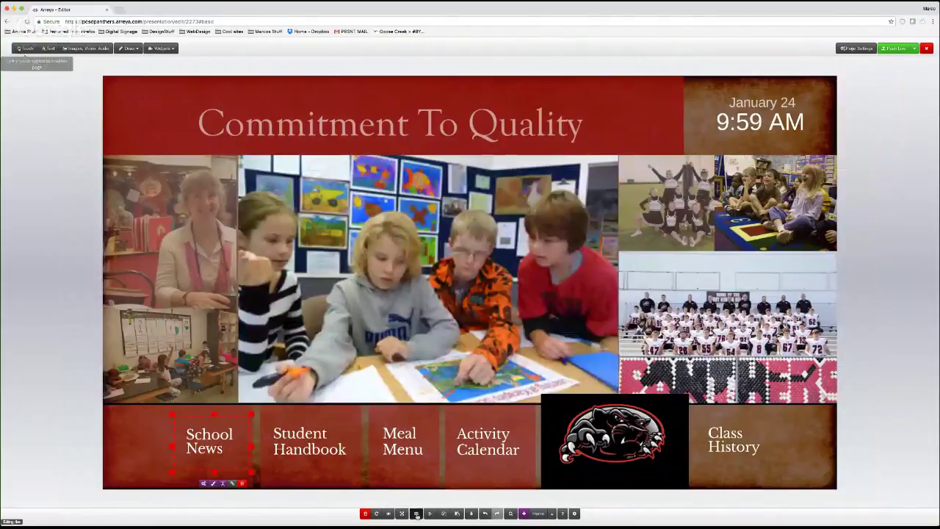
pyautogui.click(416, 514)
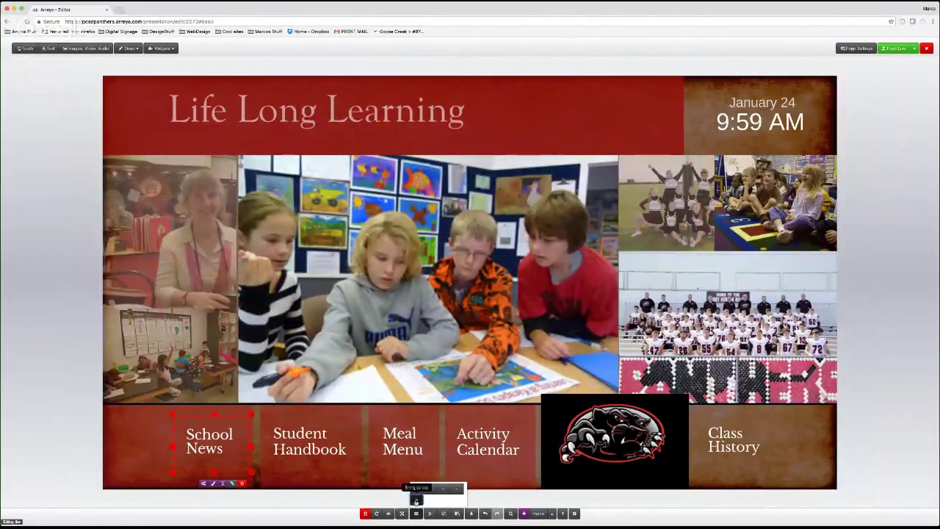
pyautogui.click(418, 501)
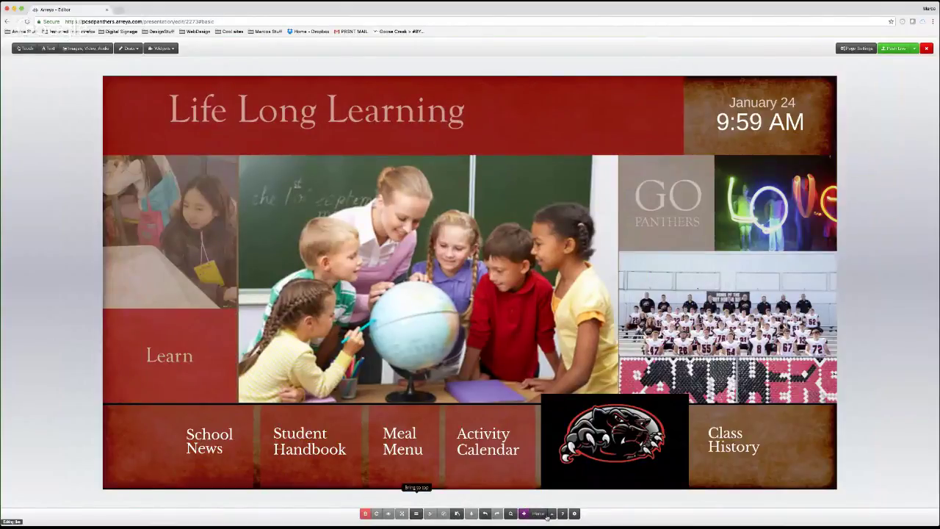
# - Open the School News page and set the grey paper texture image as its background
pyautogui.click(551, 516)
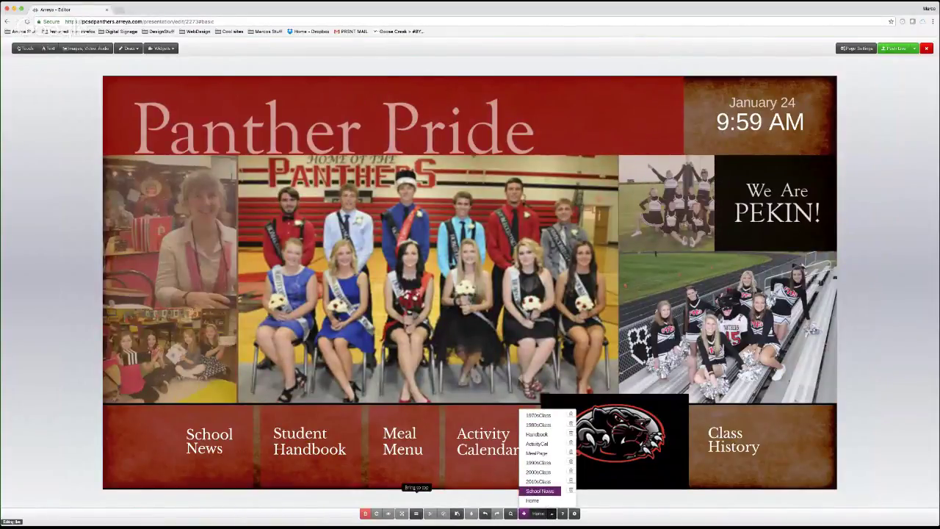
pyautogui.click(540, 491)
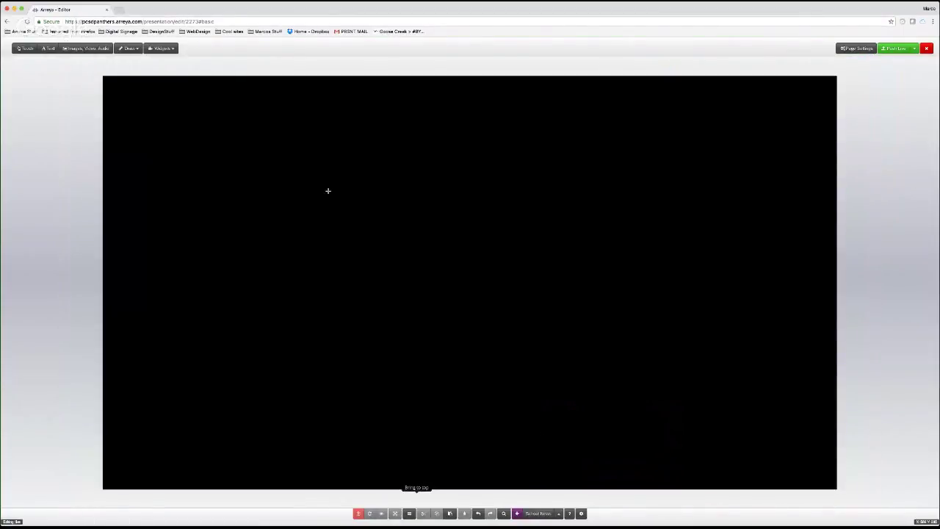
pyautogui.click(858, 49)
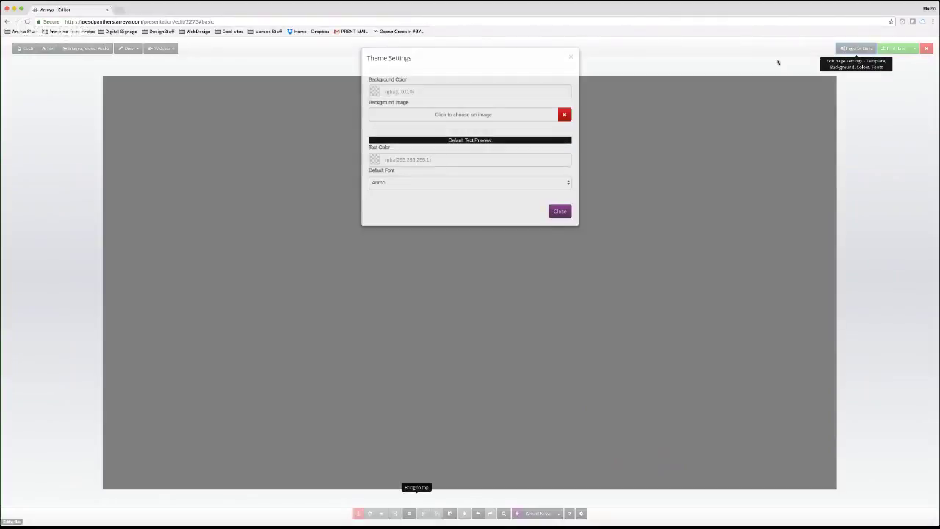
pyautogui.click(391, 116)
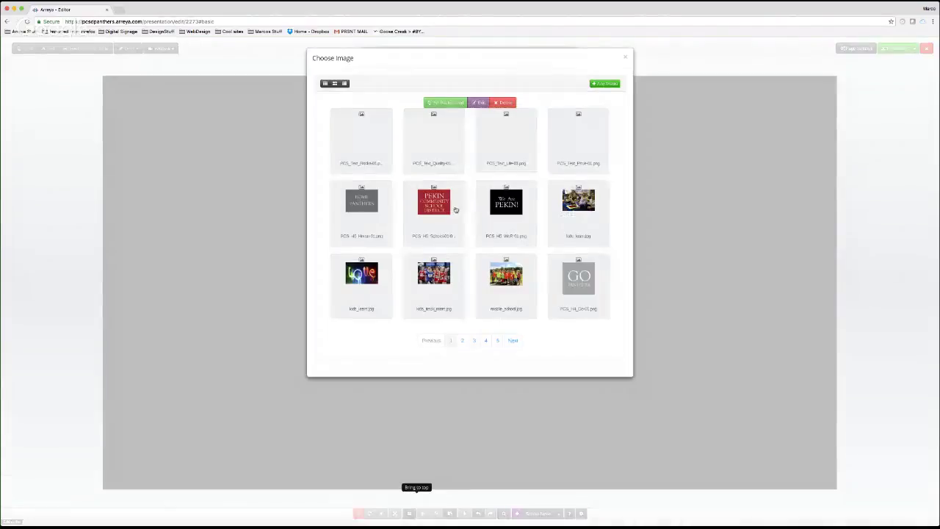
pyautogui.click(462, 340)
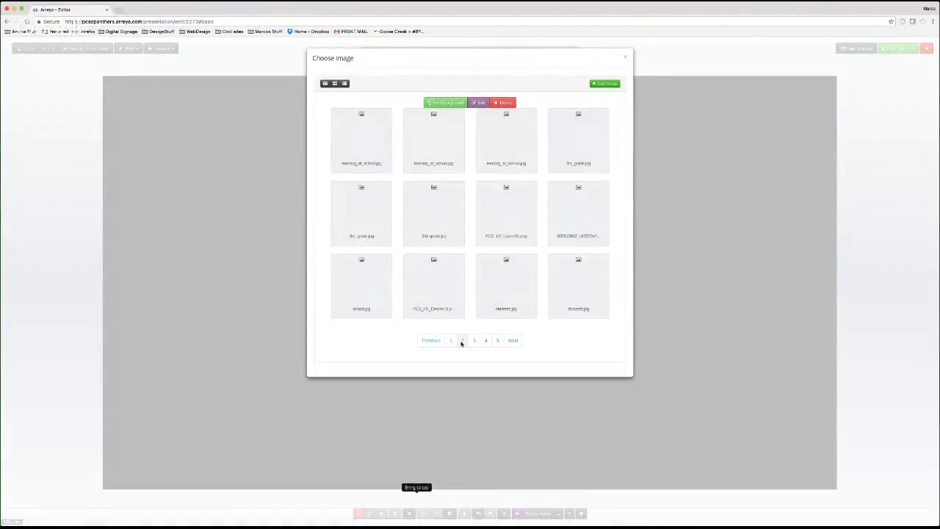
pyautogui.click(474, 341)
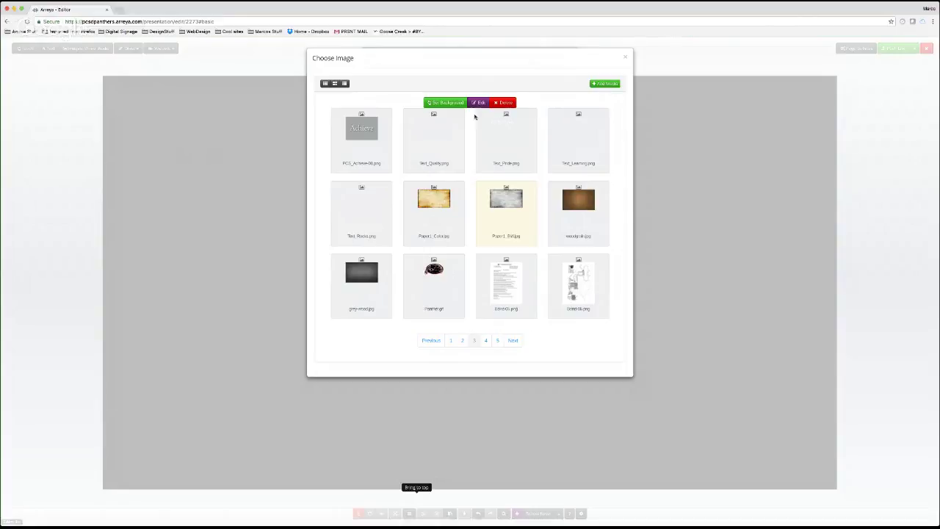
pyautogui.click(450, 105)
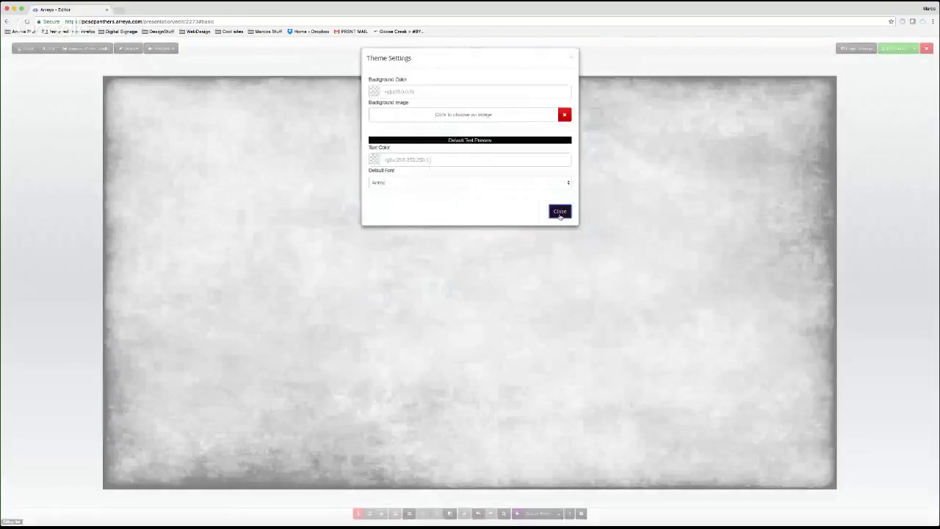
pyautogui.click(559, 213)
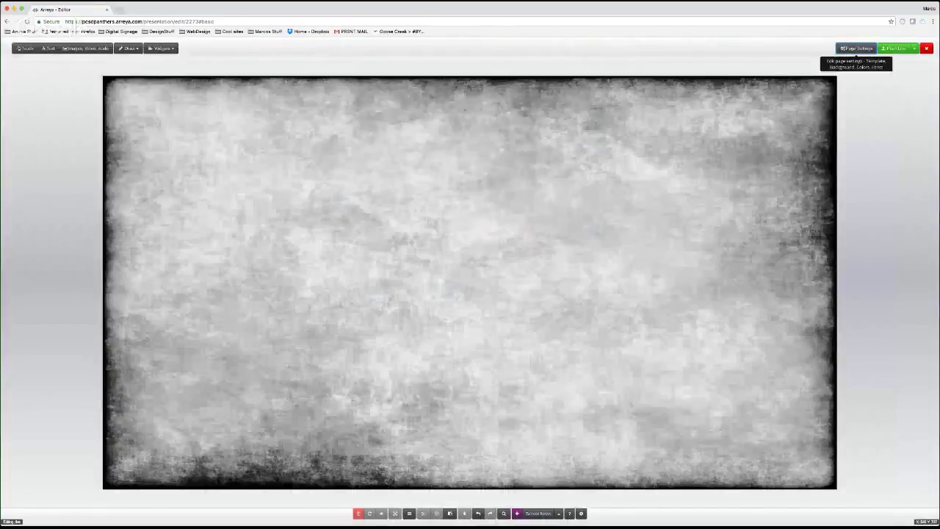
# - Copy the Home page's background, navigation bar and logo widgets and paste them onto the School News page
pyautogui.click(559, 513)
pyautogui.click(558, 514)
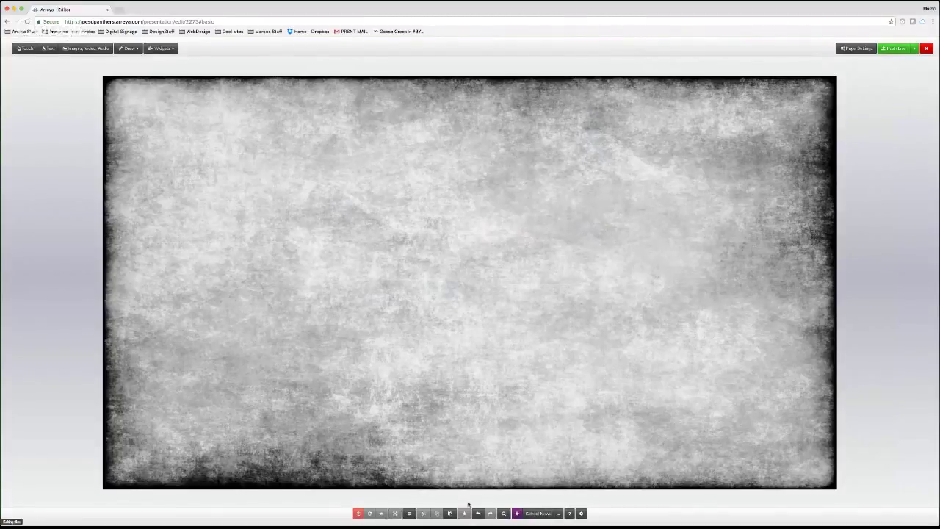
pyautogui.click(559, 514)
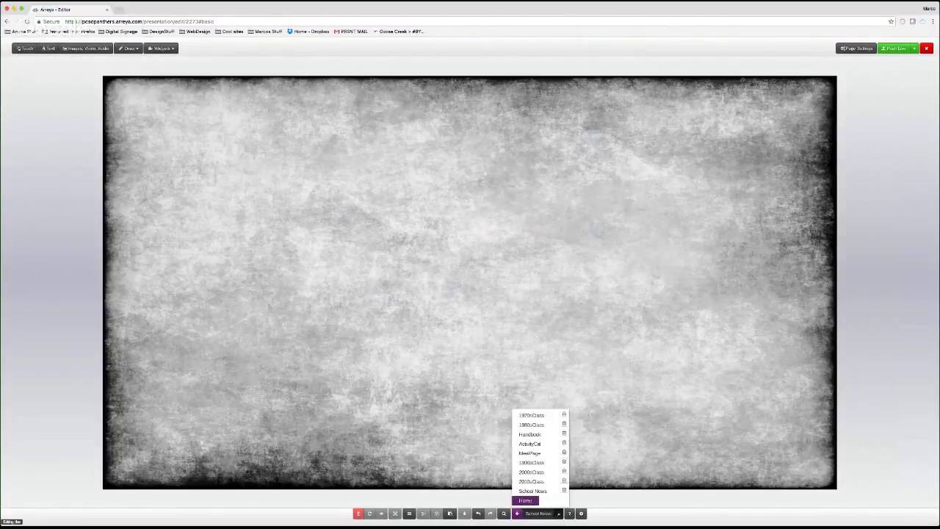
pyautogui.click(526, 500)
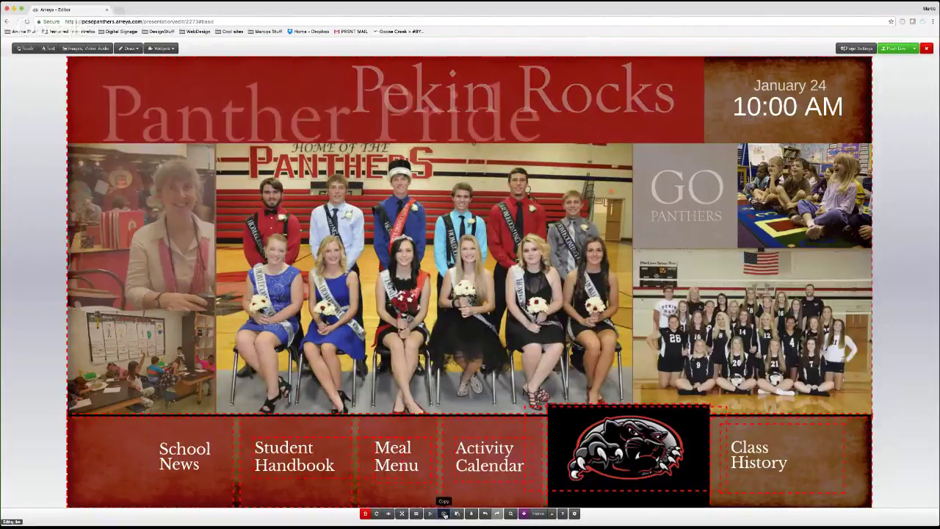
pyautogui.click(445, 513)
pyautogui.click(546, 512)
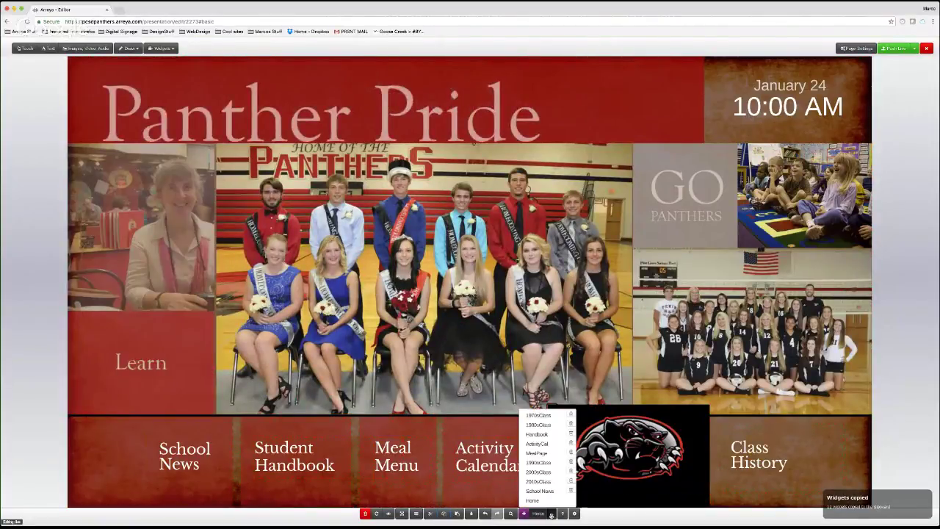
pyautogui.click(540, 490)
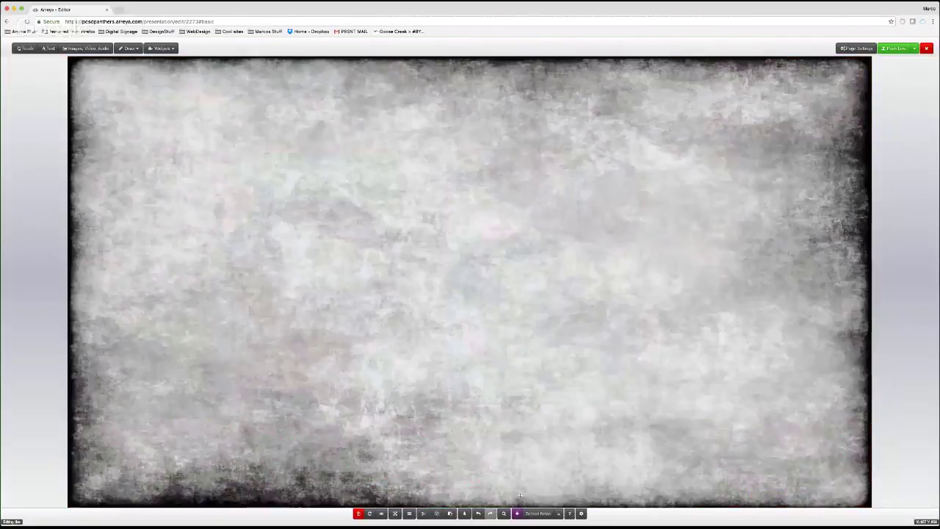
pyautogui.click(450, 514)
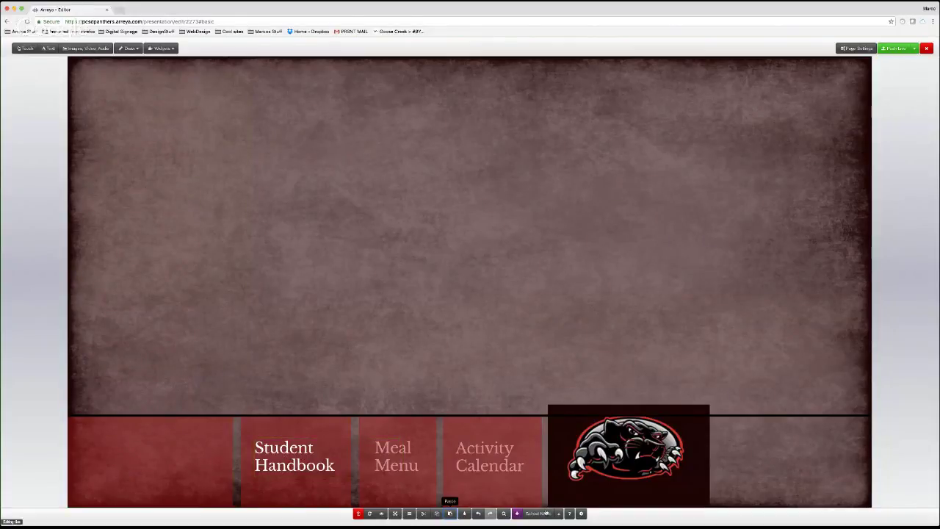
# - Return to the Home page and narrow the School News touch region by pulling in its right edge
pyautogui.click(559, 514)
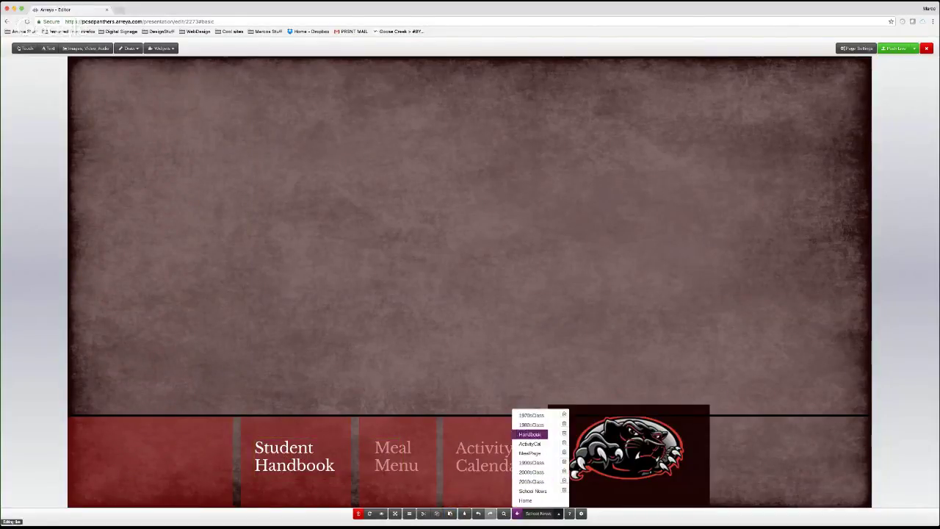
pyautogui.click(533, 491)
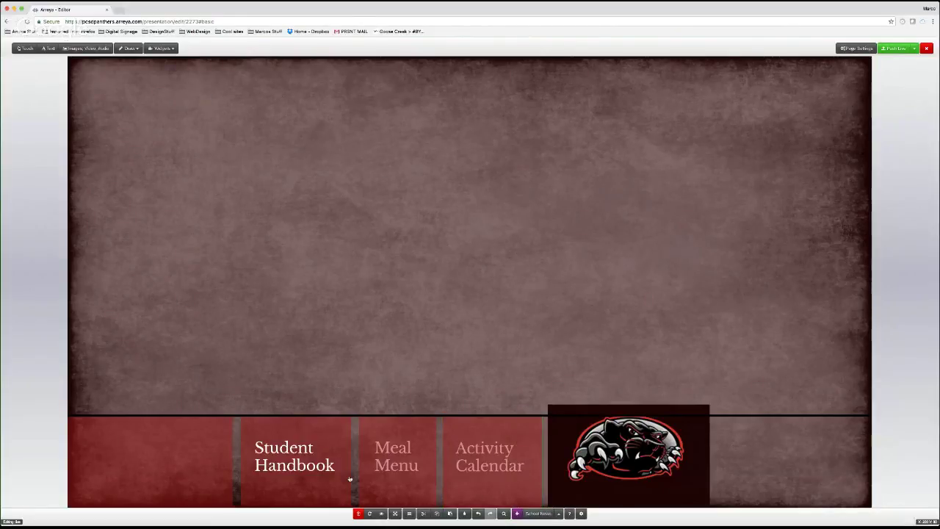
pyautogui.click(560, 514)
pyautogui.click(526, 500)
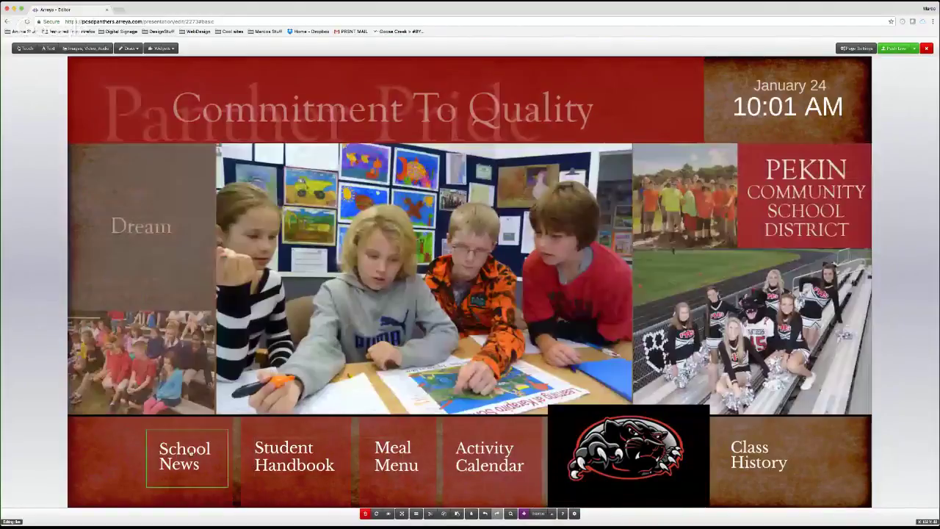
pyautogui.click(191, 454)
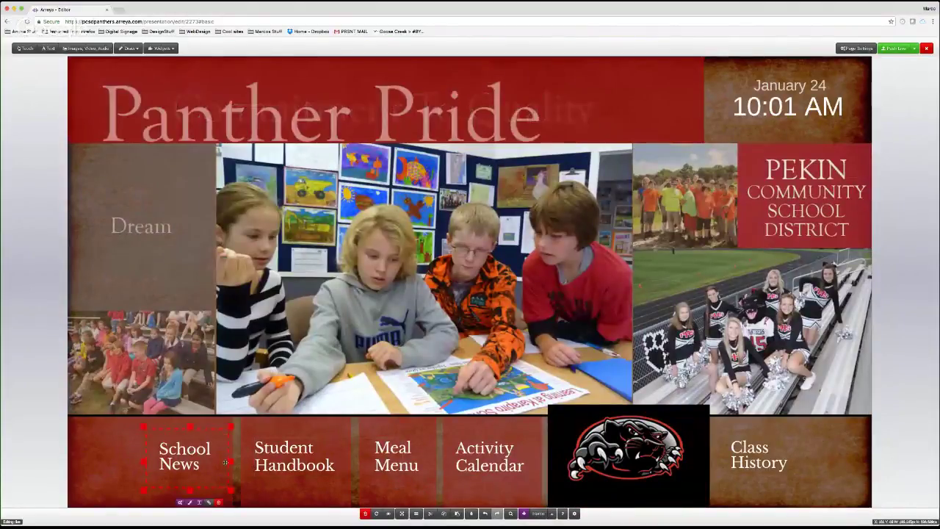
pyautogui.click(196, 464)
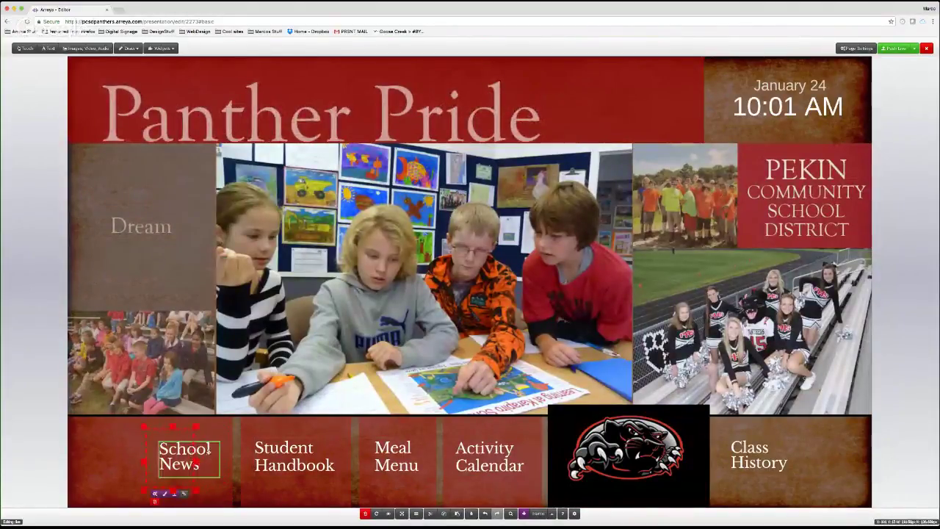
# - Copy the School News text label from the Home page and paste it onto the School News page
pyautogui.click(443, 513)
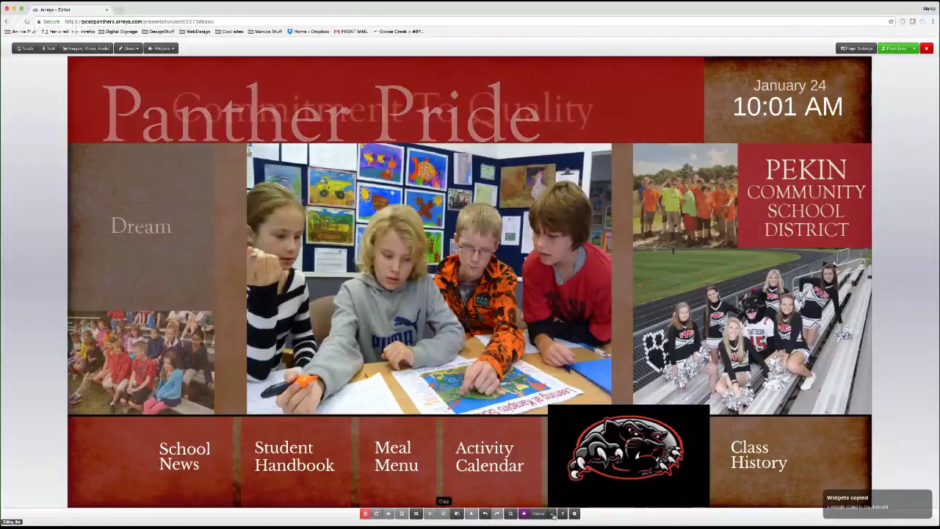
pyautogui.click(538, 514)
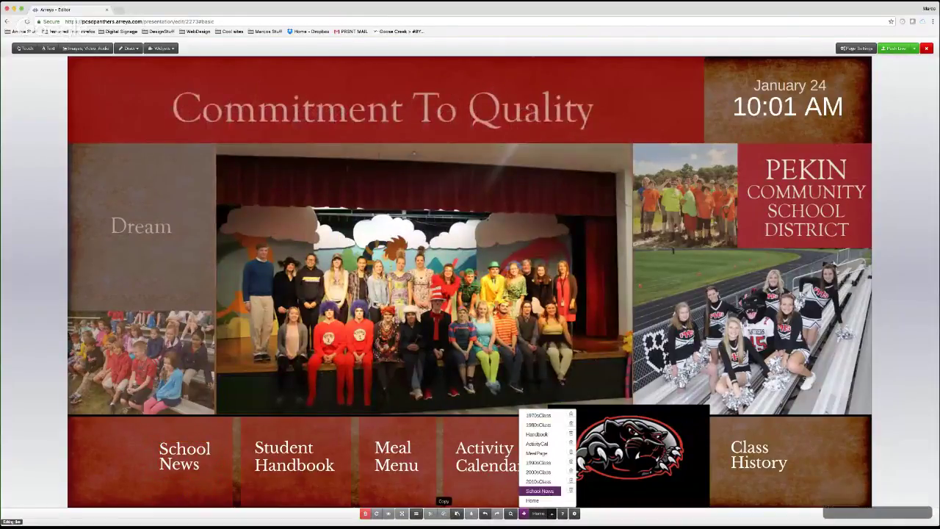
pyautogui.click(540, 491)
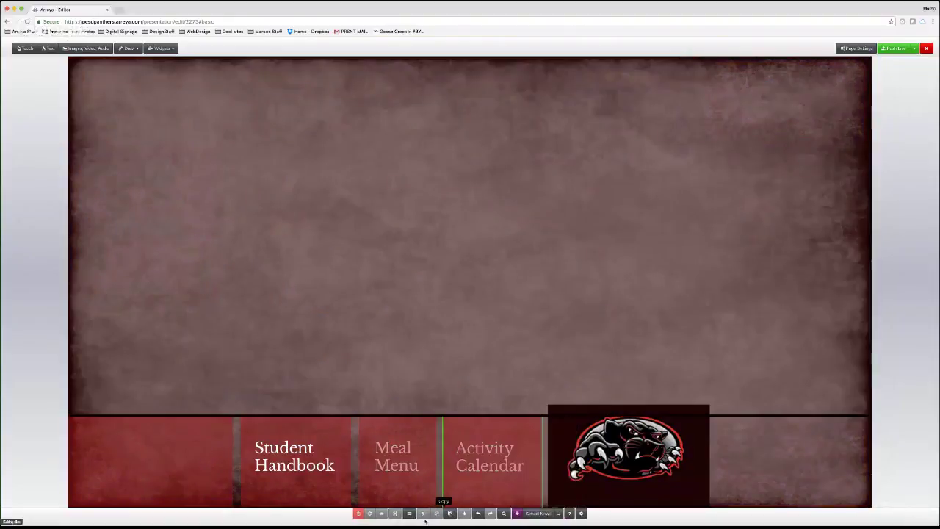
pyautogui.click(450, 514)
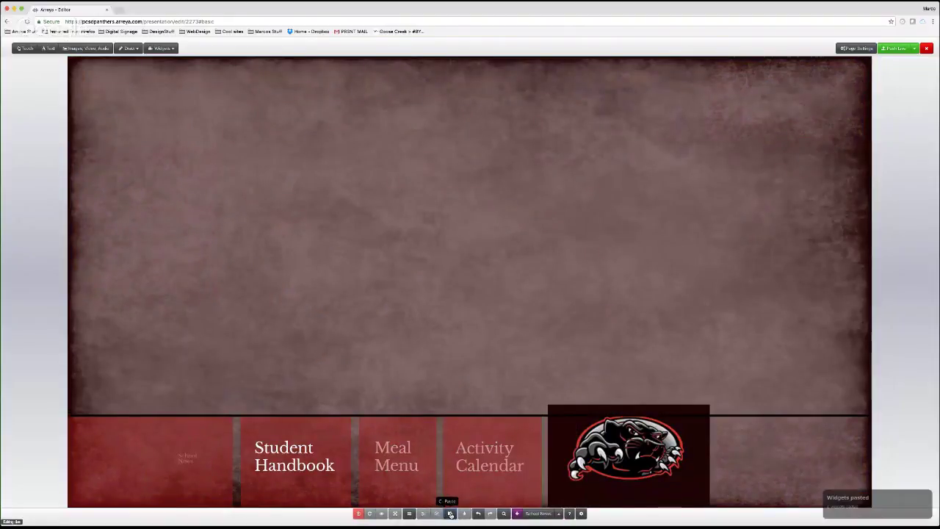
pyautogui.click(42, 395)
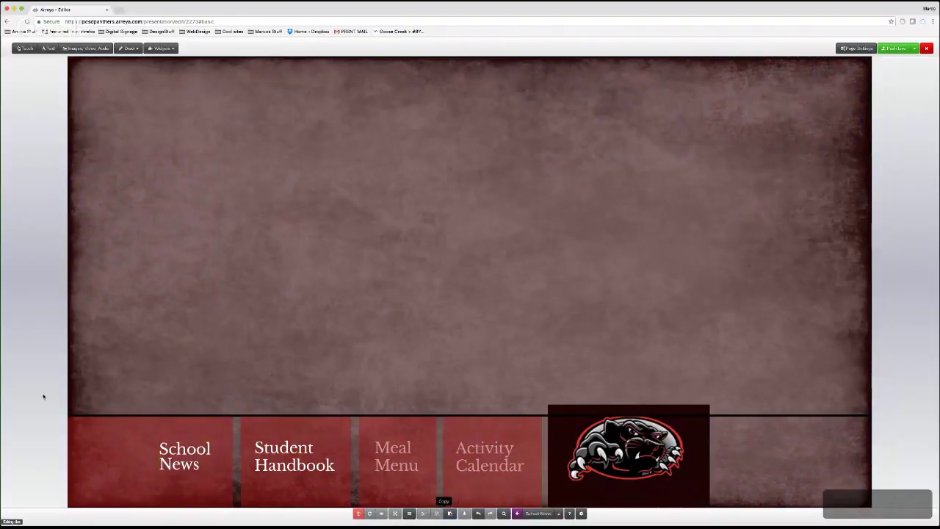
# - Add a slideshow widget using the bond info slideshow with fade transition, 500 ms transition speed and scaling switched from Fill
pyautogui.click(273, 130)
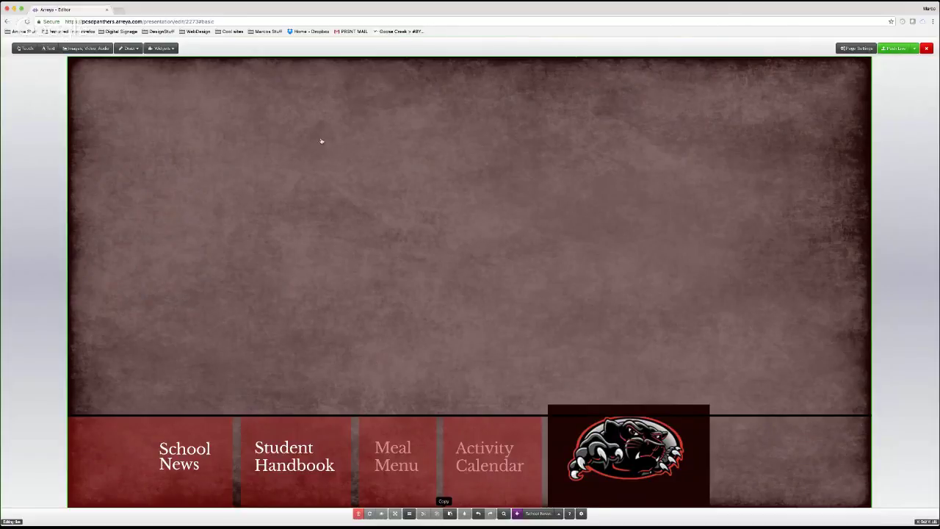
pyautogui.click(165, 49)
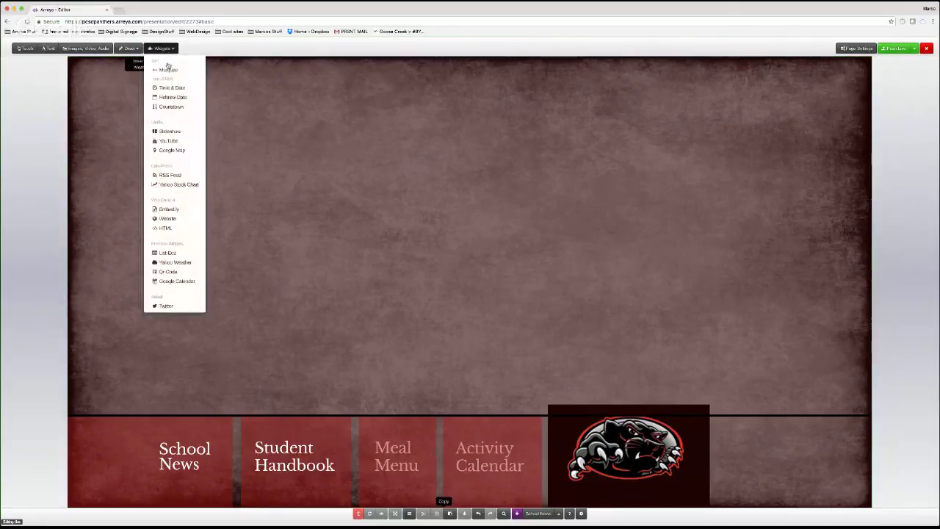
pyautogui.click(175, 133)
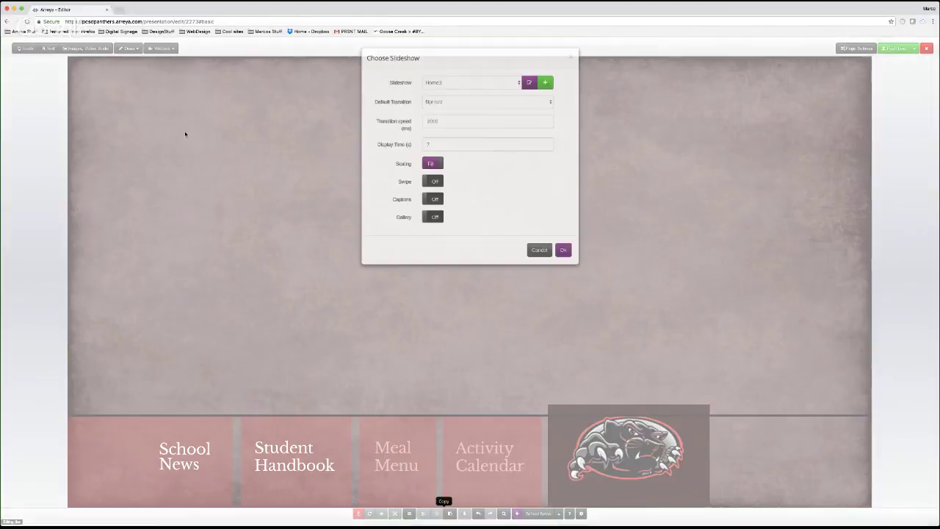
pyautogui.click(479, 85)
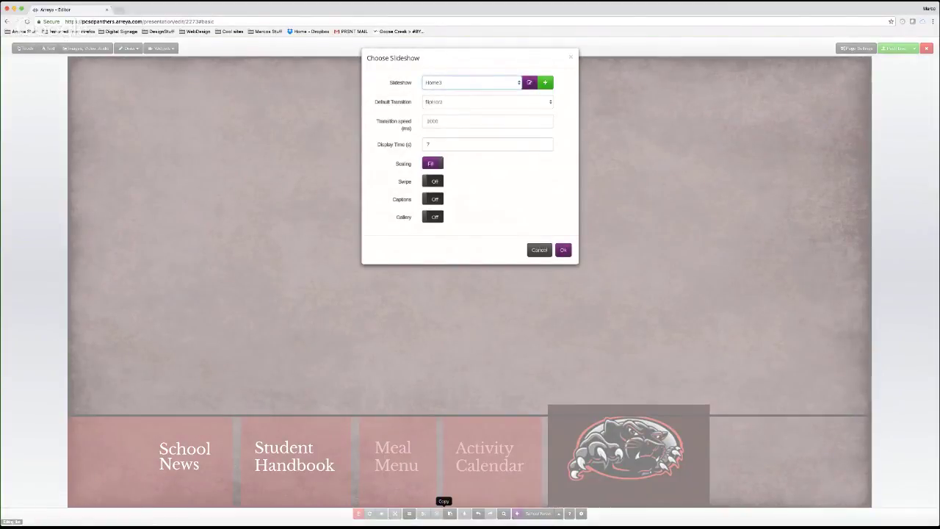
pyautogui.click(460, 114)
pyautogui.click(536, 101)
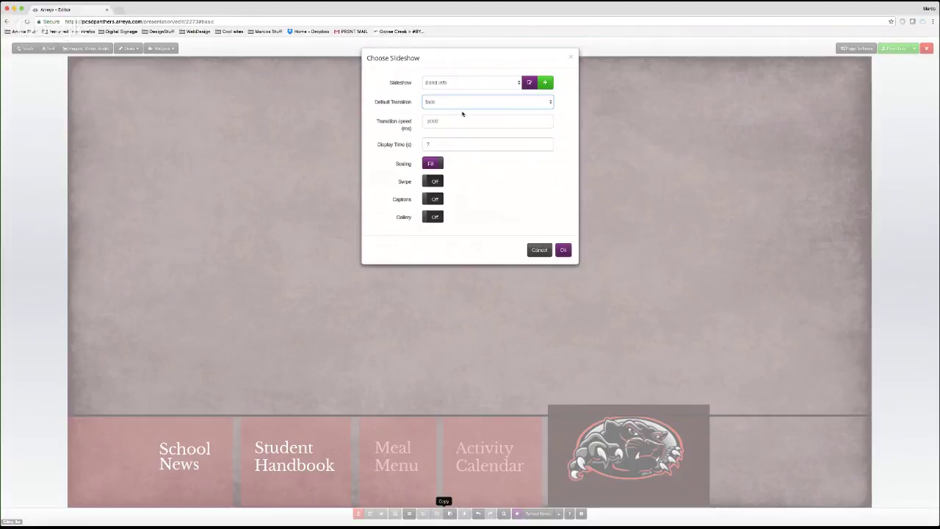
pyautogui.press('Tab')
pyautogui.write('500')
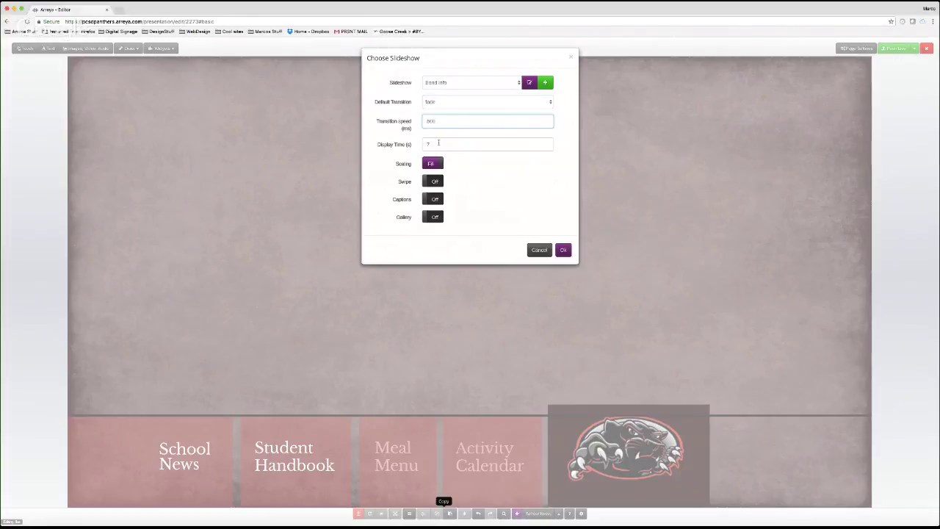
pyautogui.click(433, 163)
pyautogui.click(563, 250)
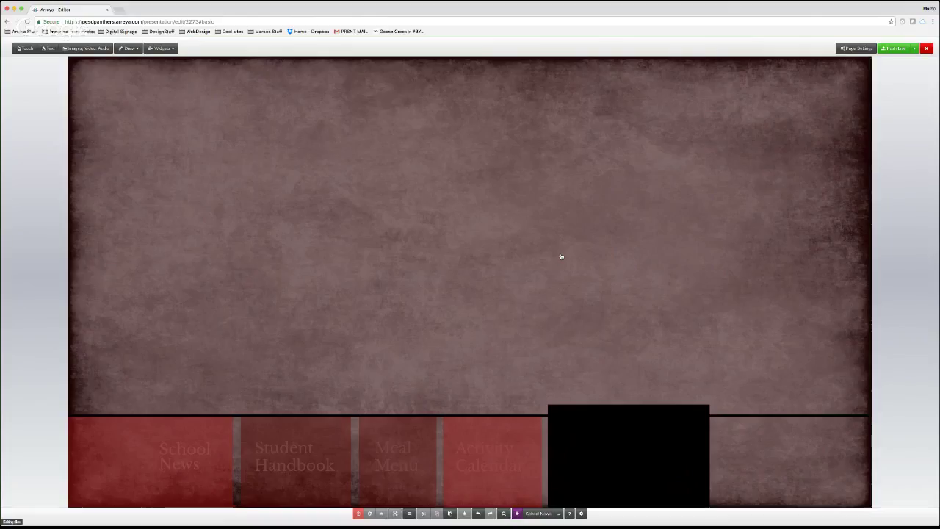
pyautogui.hotkey('ctrl', 'v')
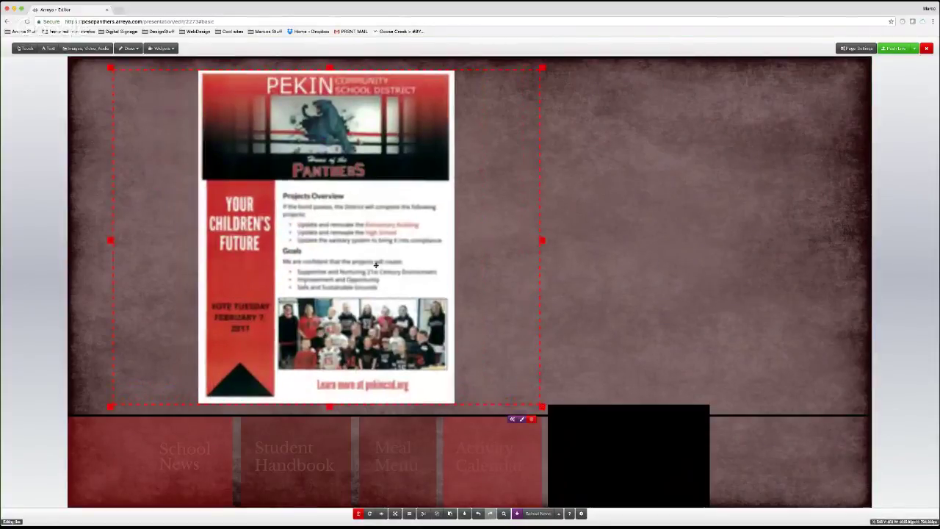
# - Send the page background to the bottom layer and narrow the slideshow from its right side to frame the flyer closely
pyautogui.click(606, 214)
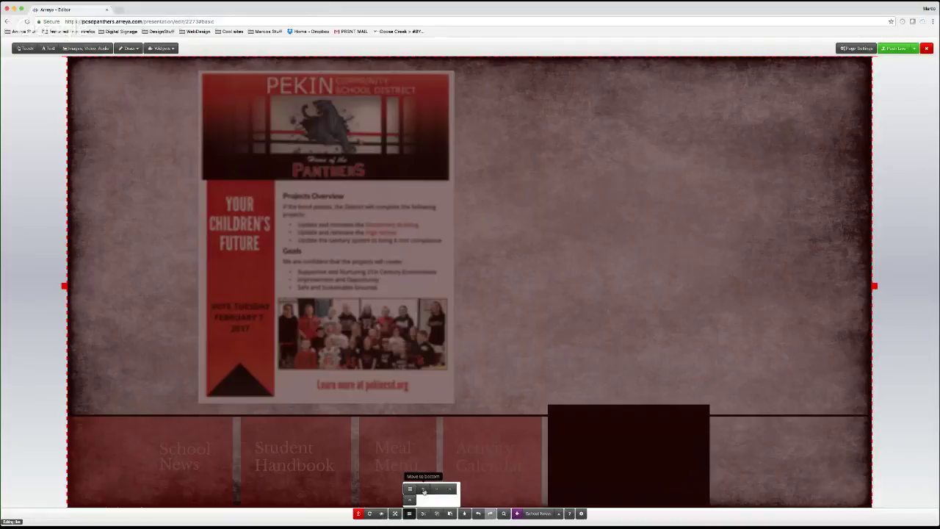
pyautogui.click(424, 510)
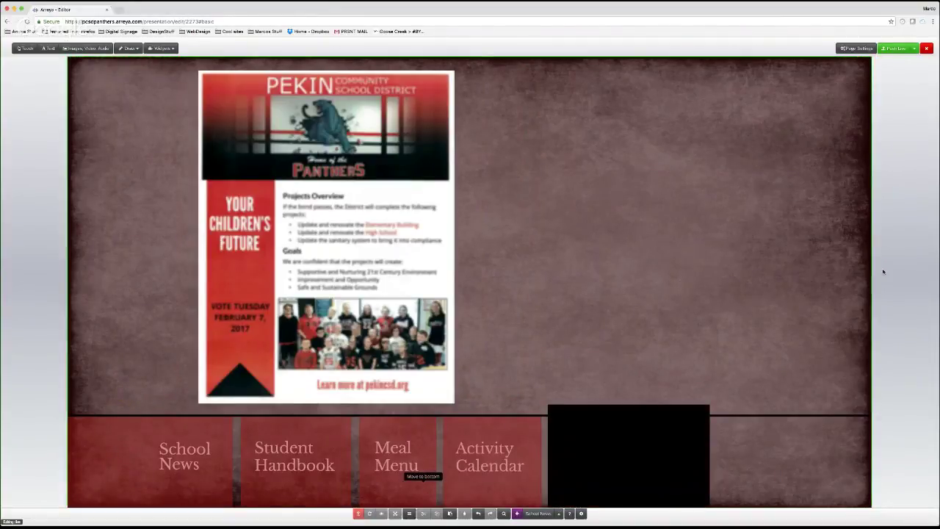
pyautogui.click(539, 241)
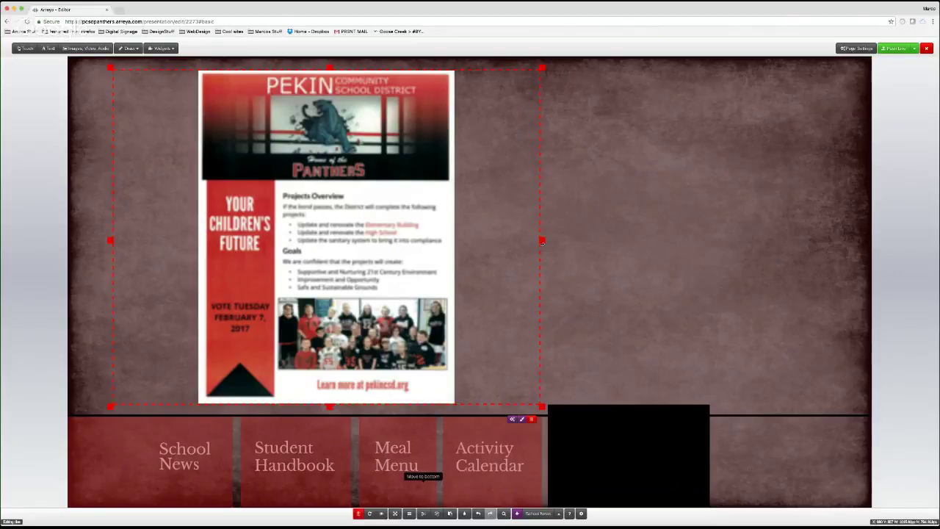
pyautogui.moveTo(542, 240); pyautogui.dragTo(395, 240)
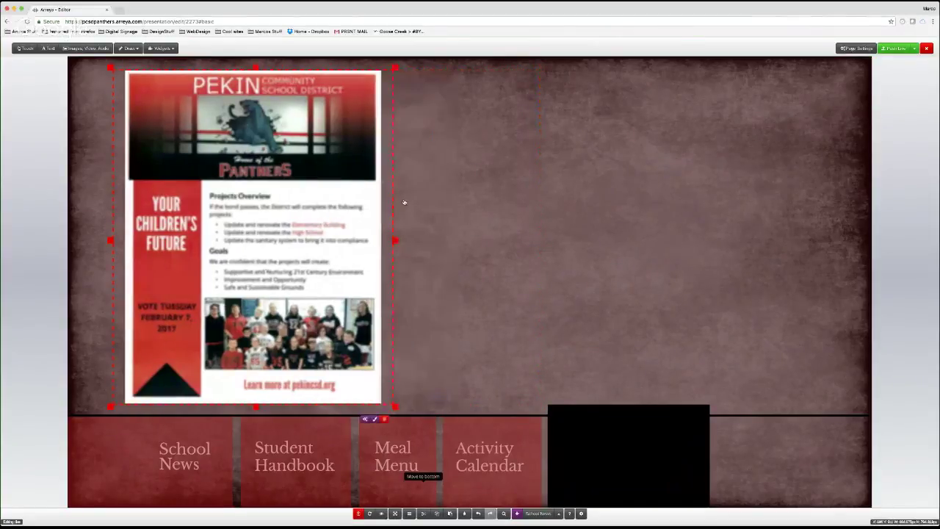
pyautogui.click(33, 184)
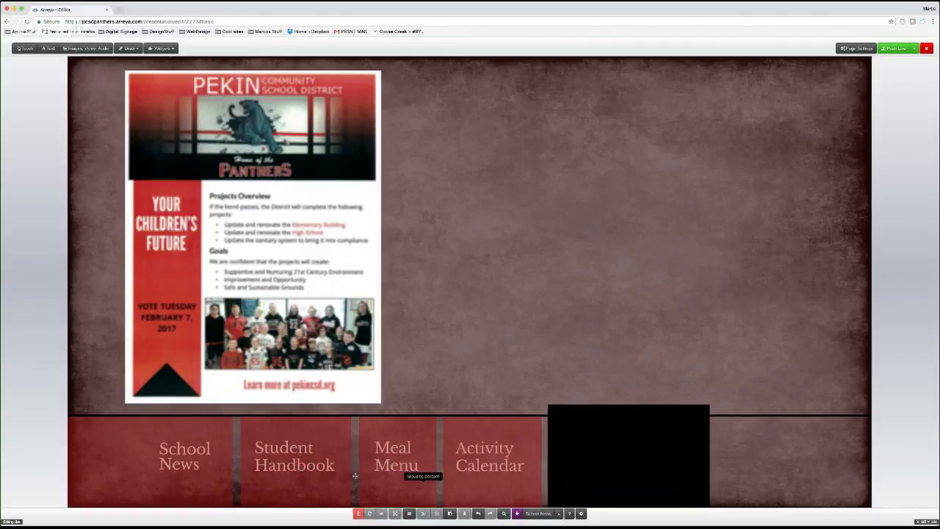
# - Return to the Home page and select the touch region over the Class History label
pyautogui.click(558, 515)
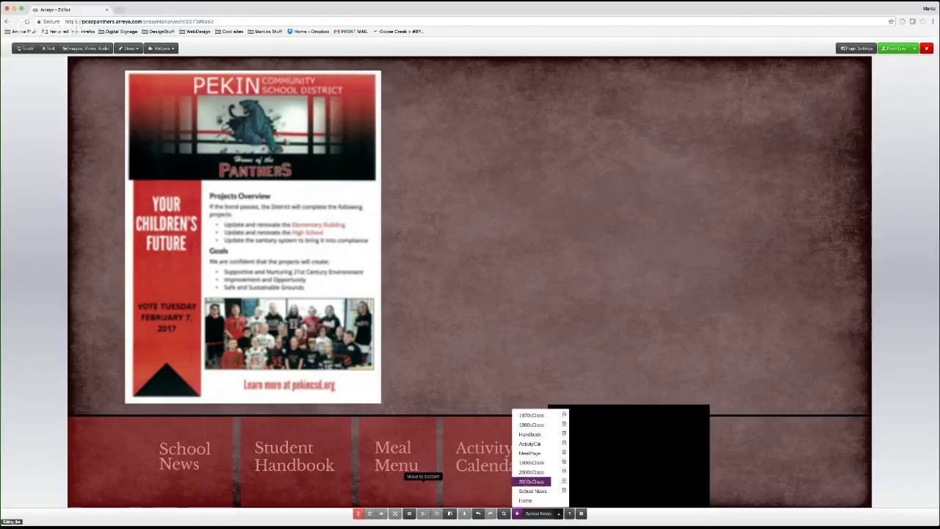
pyautogui.click(525, 500)
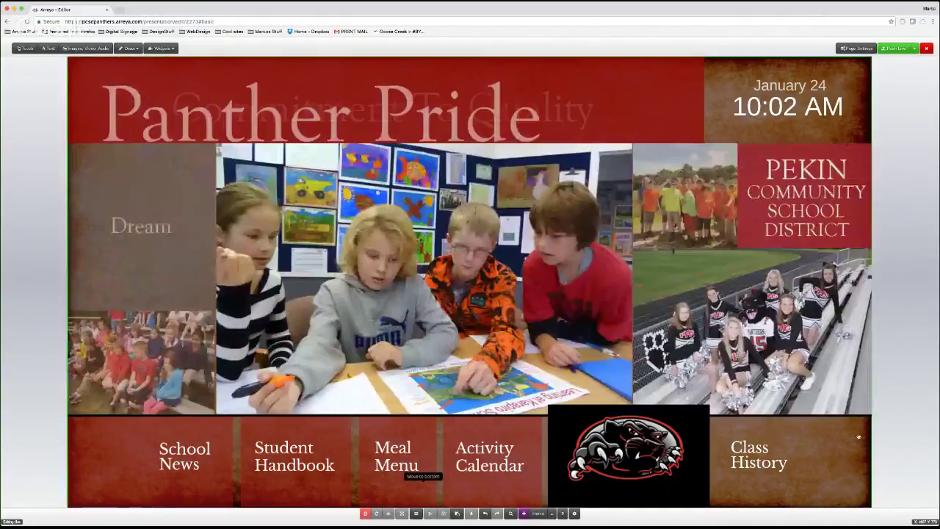
pyautogui.click(737, 463)
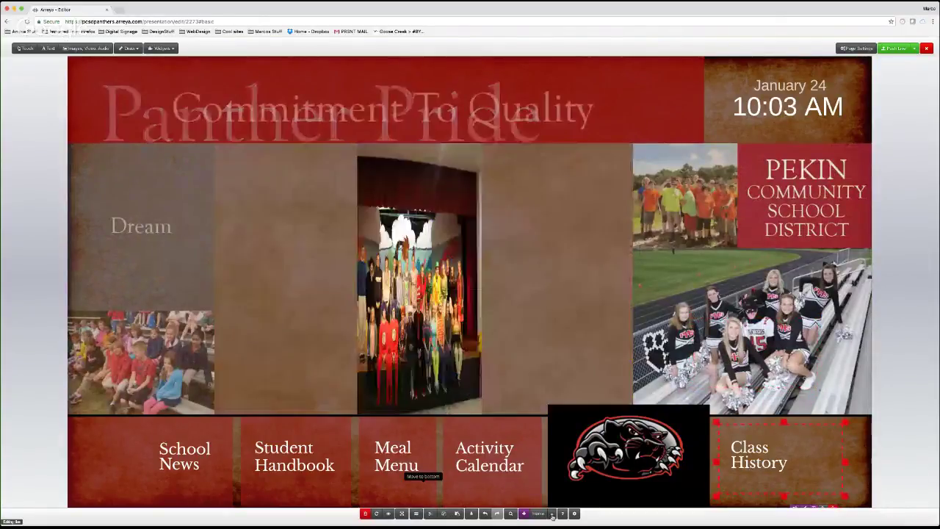
# - Open the 2010sClass page and examine its photo gallery slideshow with the thumbnail strip
pyautogui.click(553, 515)
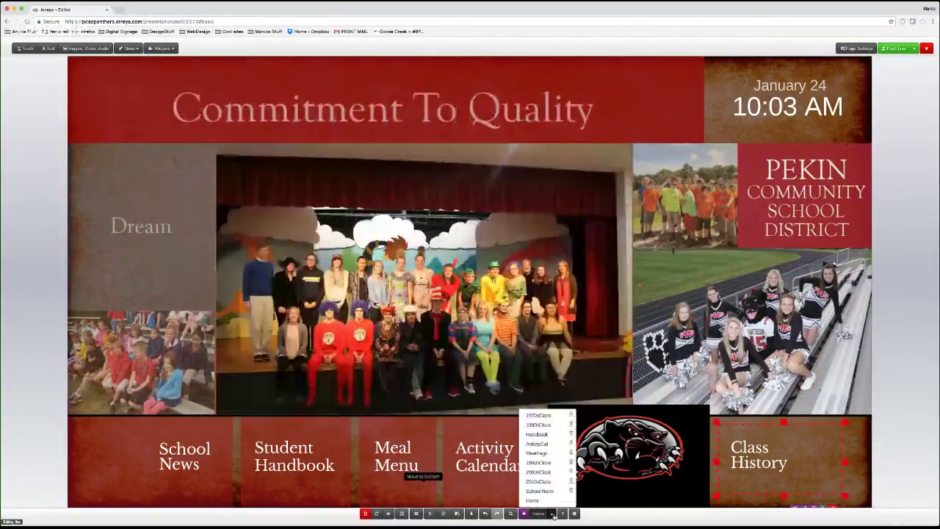
pyautogui.click(538, 481)
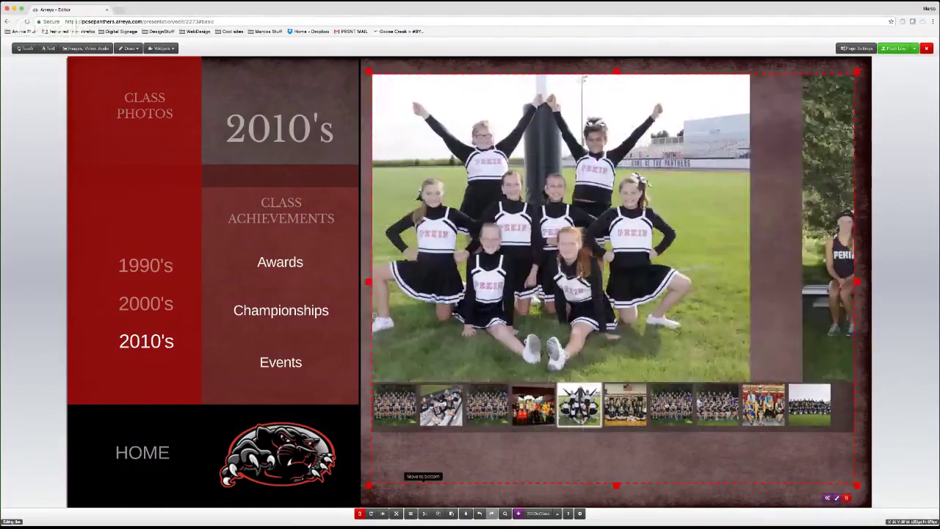
pyautogui.click(666, 405)
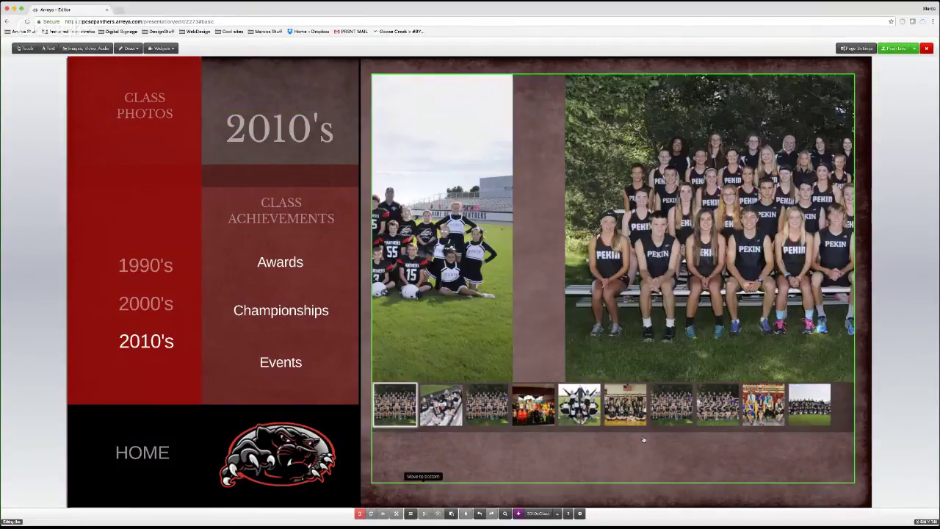
pyautogui.click(644, 439)
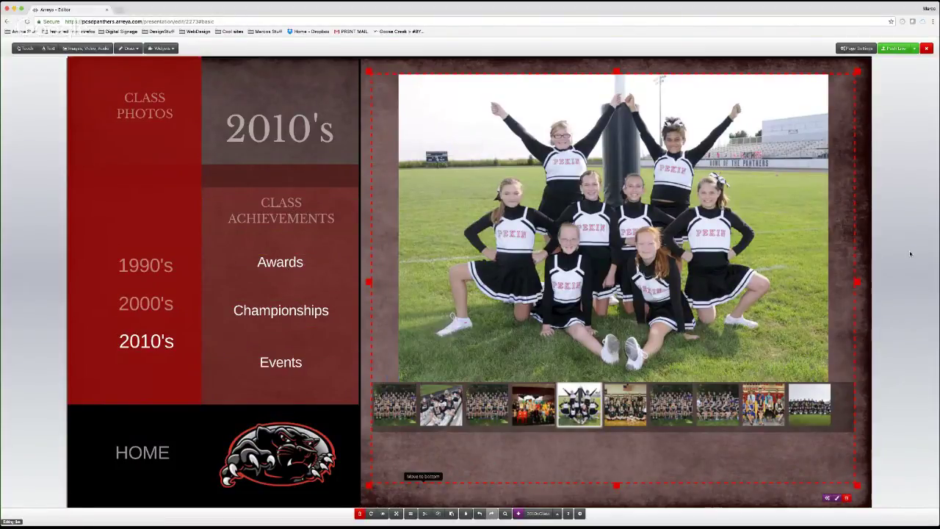
pyautogui.click(725, 241)
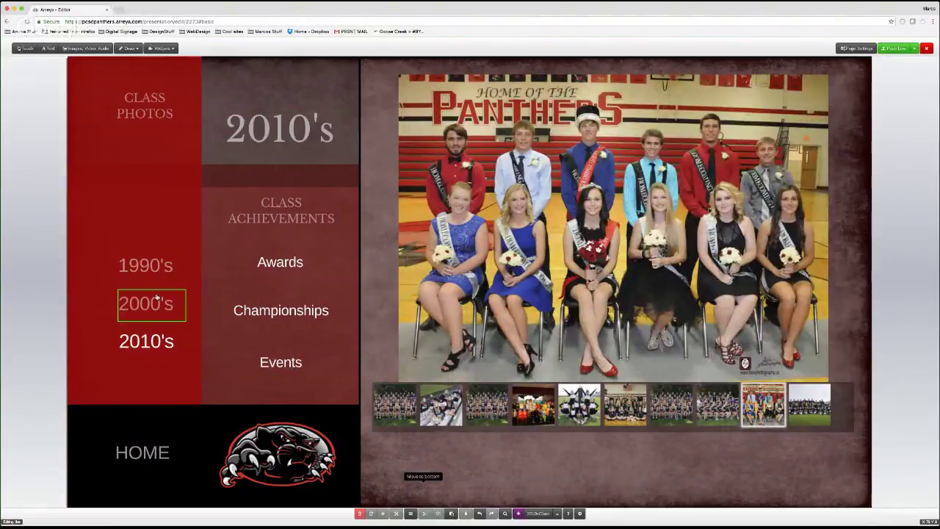
# - Open the 2000sClass page and select the text of its 2000's heading to demonstrate editing the title
pyautogui.click(557, 513)
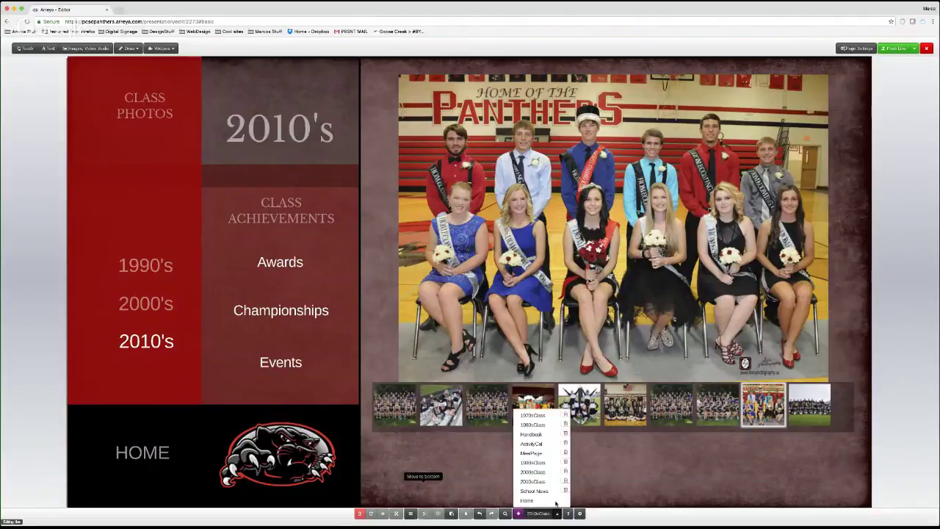
pyautogui.click(541, 471)
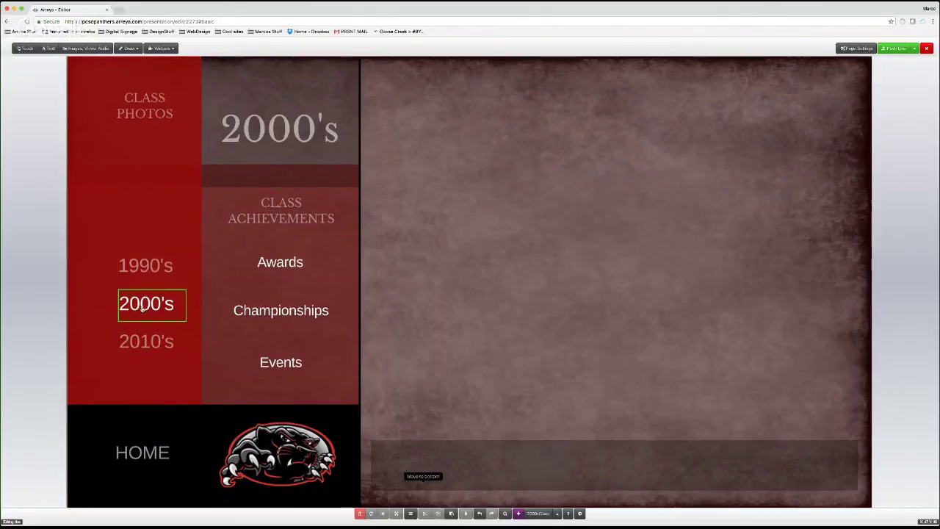
pyautogui.click(329, 138)
pyautogui.click(317, 132)
pyautogui.moveTo(317, 133); pyautogui.dragTo(298, 133)
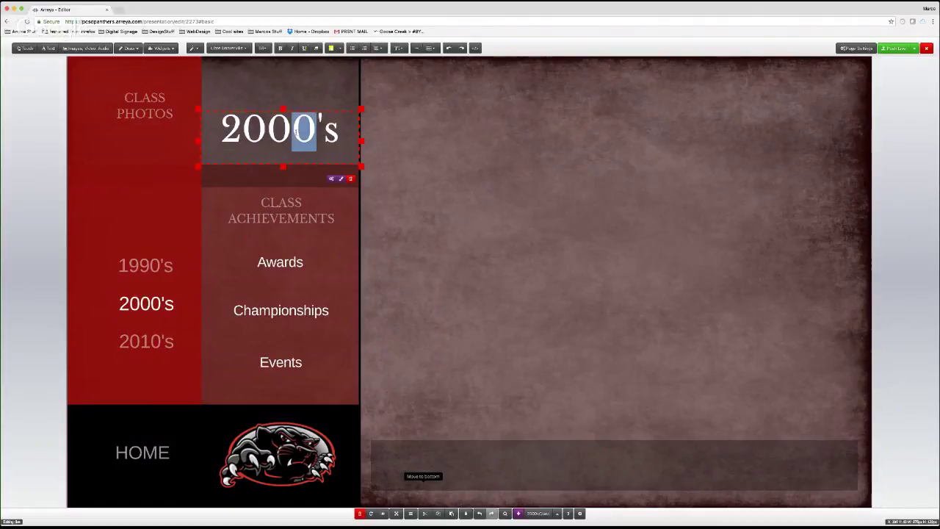
pyautogui.click(78, 212)
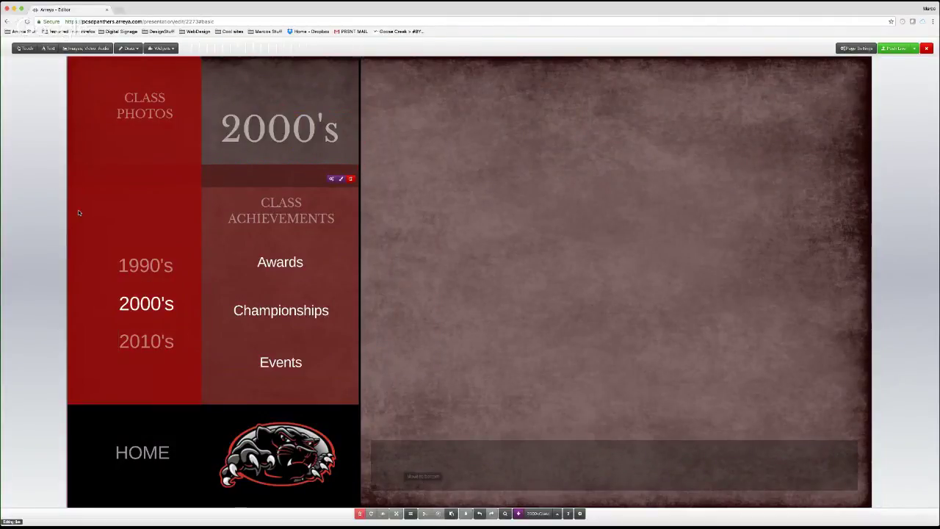
pyautogui.hotkey('ctrl', 'a')
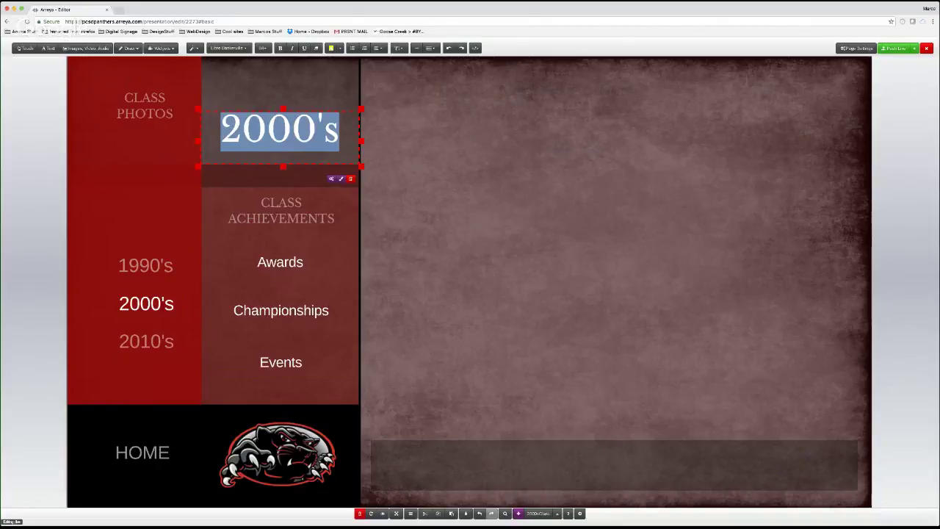
pyautogui.click(50, 144)
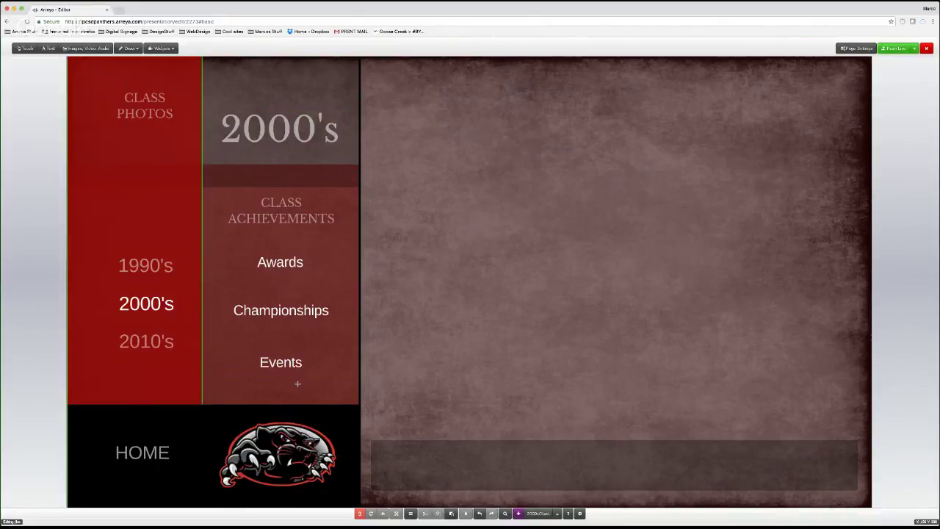
# - View the 1980sClass page and the School News page, and return to the 2010sClass page
pyautogui.click(558, 515)
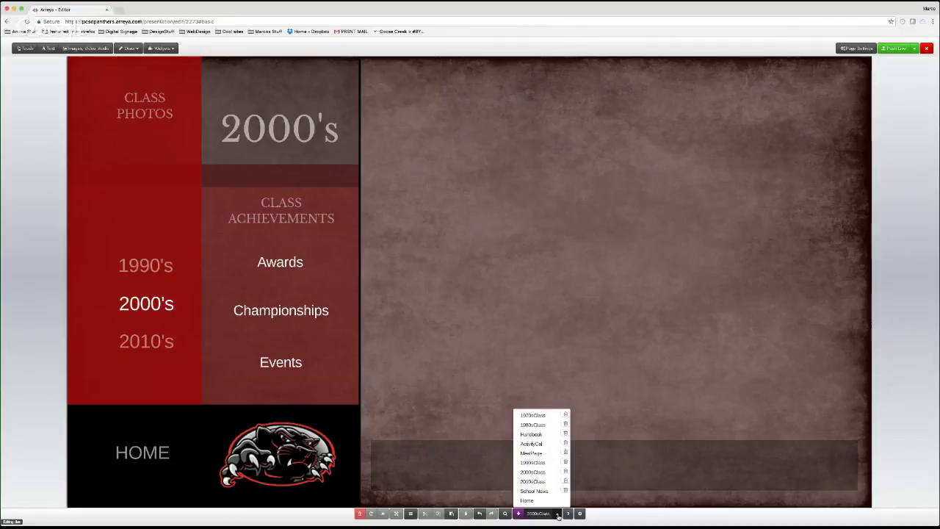
pyautogui.click(532, 425)
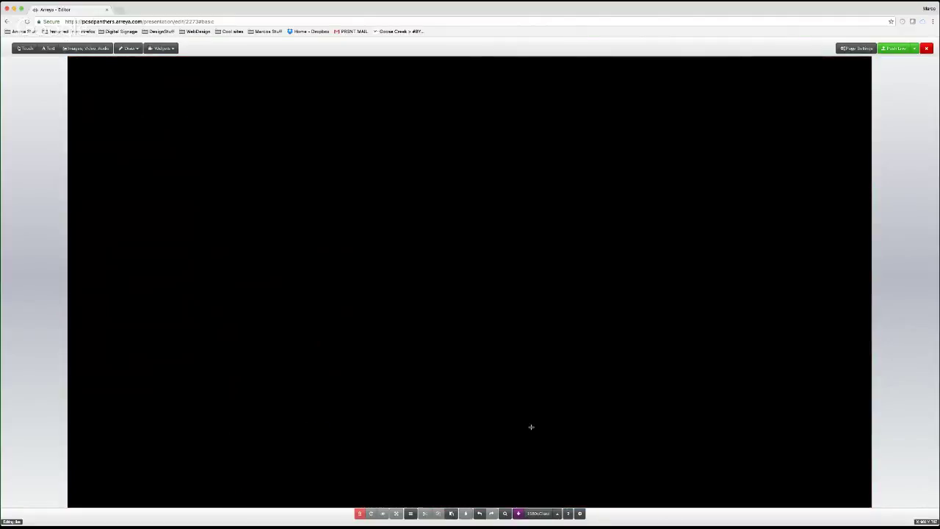
pyautogui.click(558, 516)
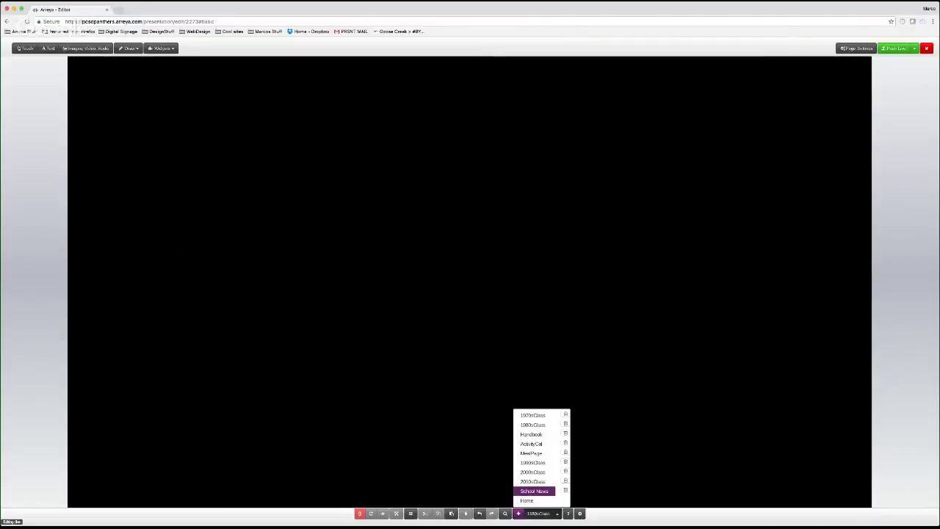
pyautogui.click(530, 492)
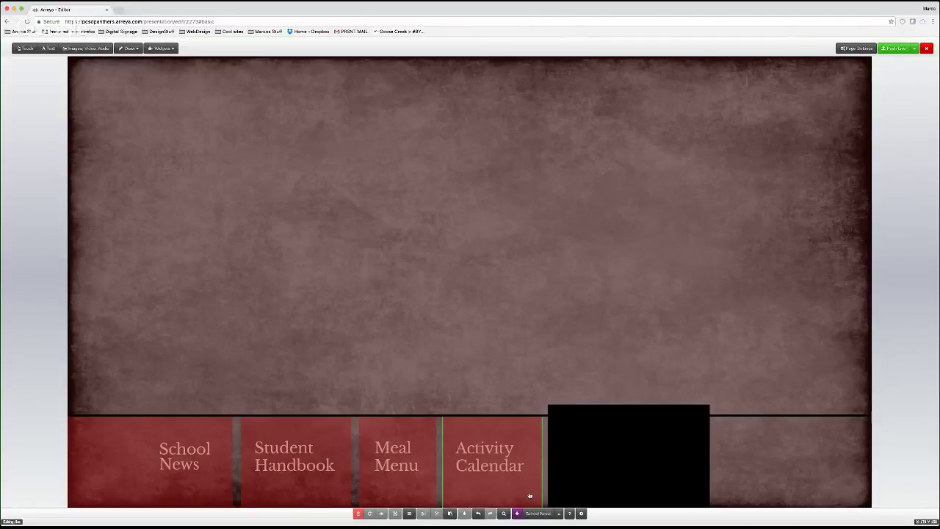
pyautogui.click(537, 513)
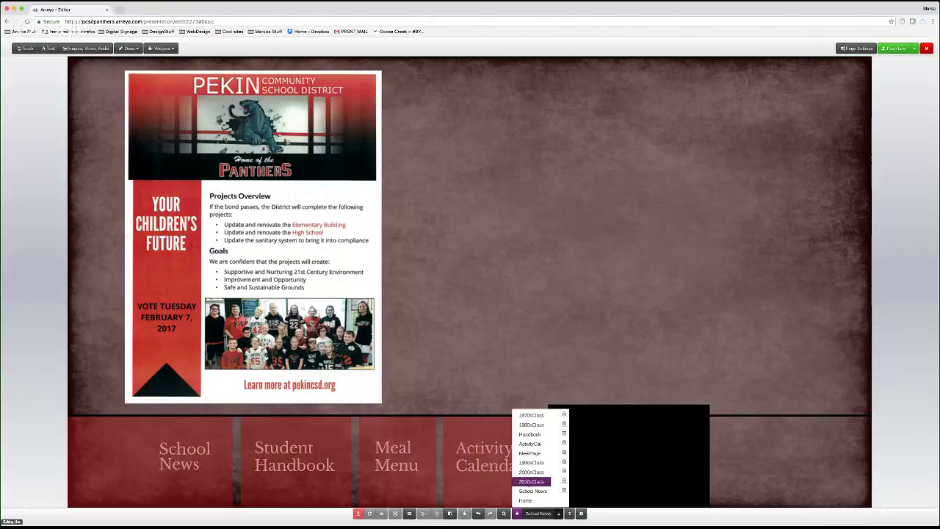
pyautogui.click(531, 481)
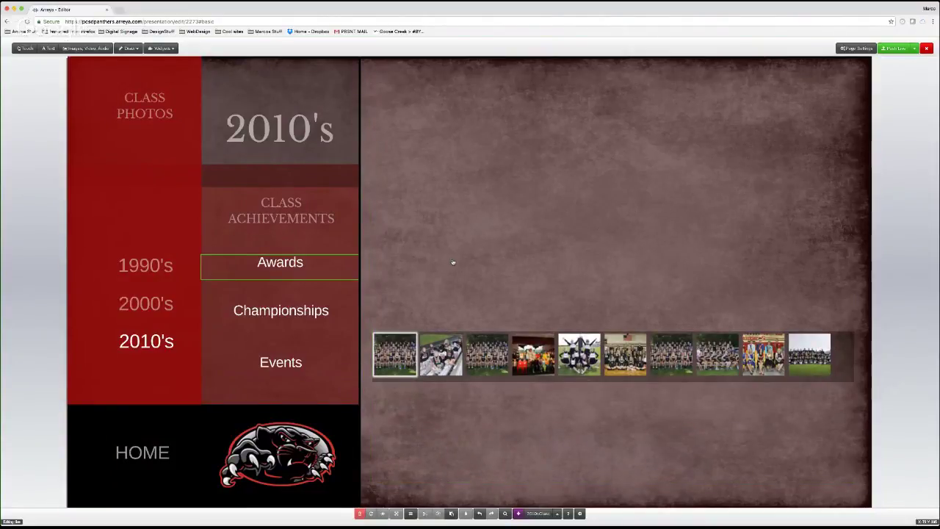
# - Select the Class Achievements heading and the Awards, Championships and Events labels in turn to show the achievement links
pyautogui.click(280, 264)
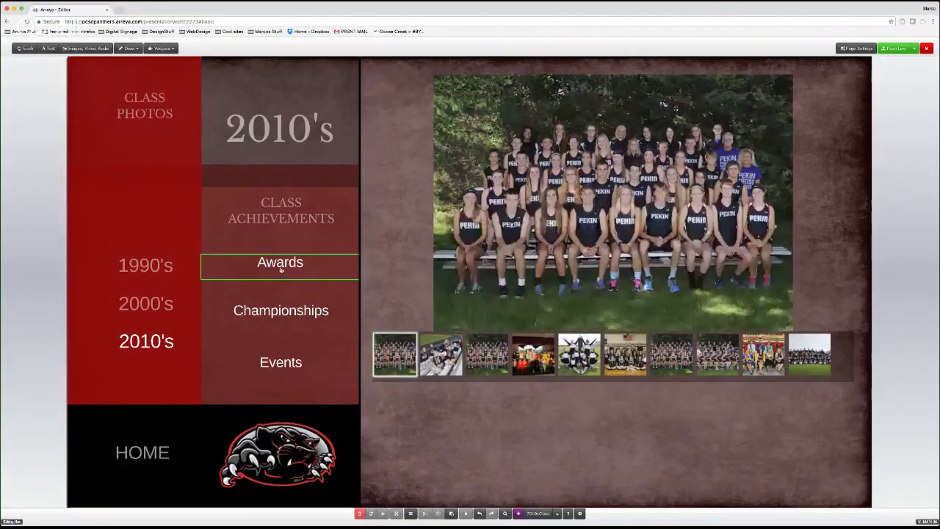
pyautogui.doubleClick(287, 220)
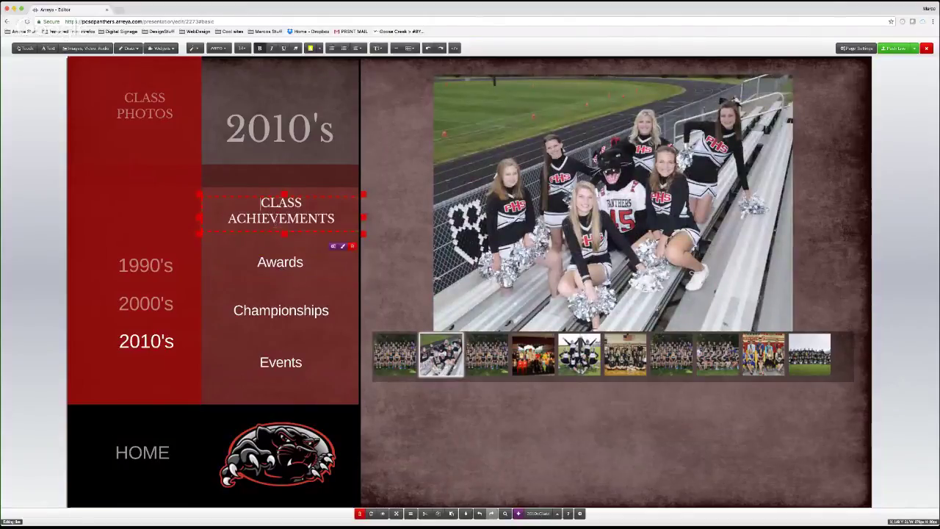
pyautogui.doubleClick(275, 269)
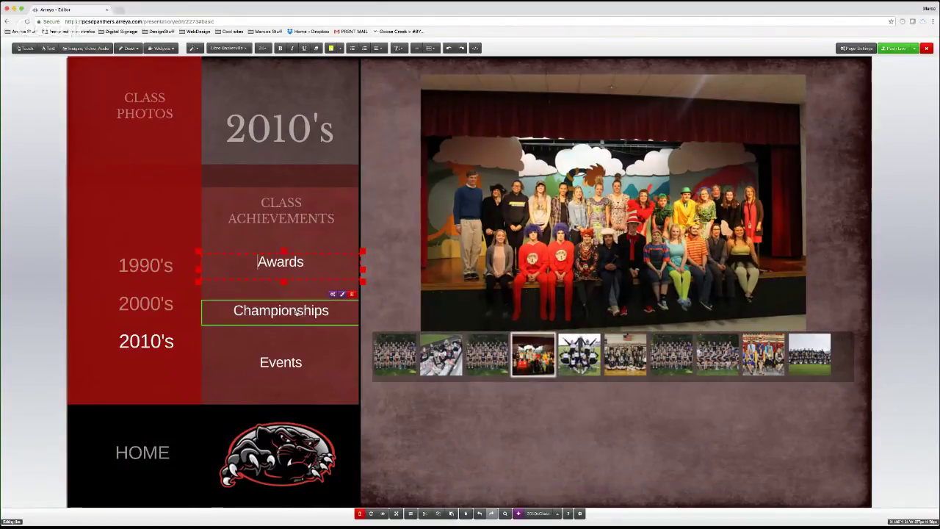
pyautogui.press('Escape')
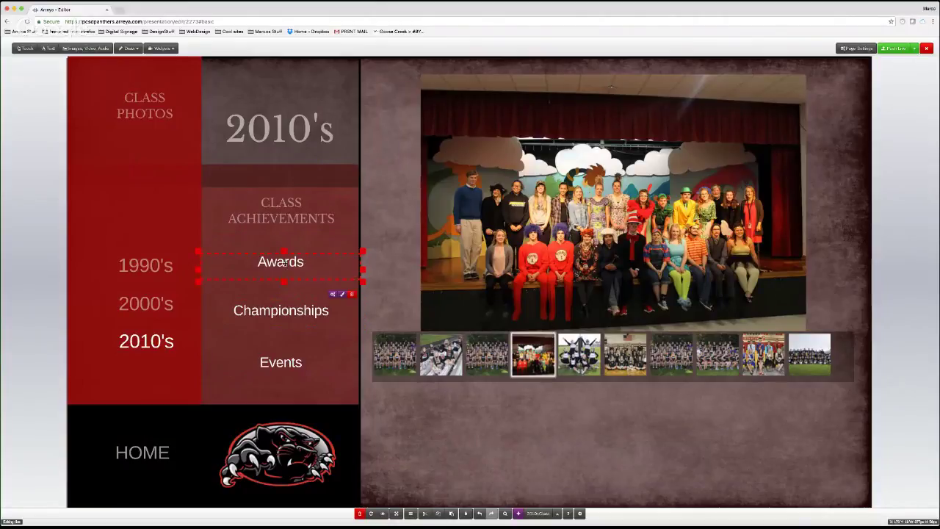
pyautogui.click(307, 311)
pyautogui.click(281, 362)
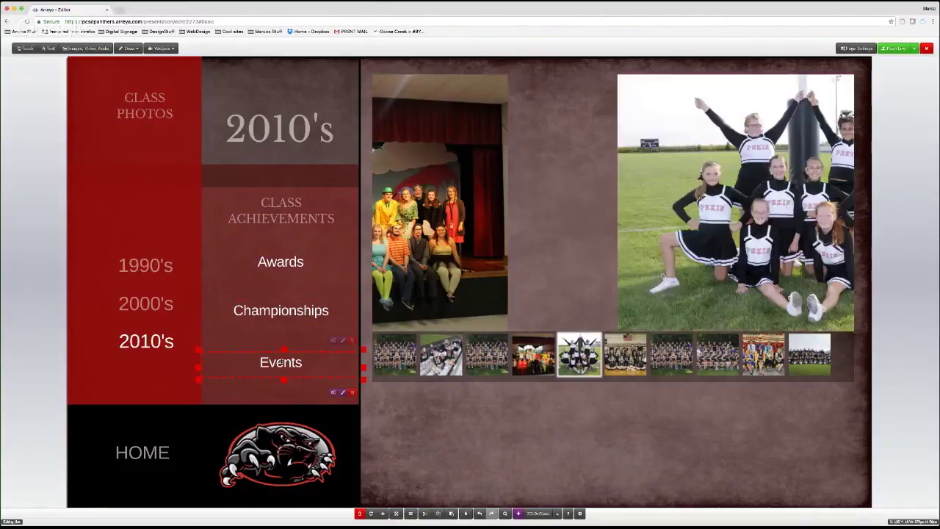
pyautogui.click(289, 313)
pyautogui.click(299, 367)
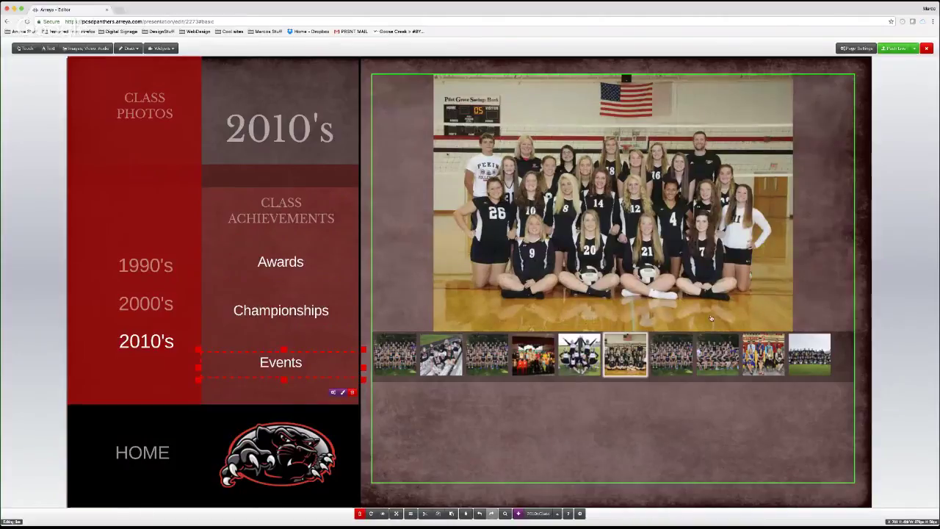
# - Start a slideshow widget on the 2010sClass page and create a new slideshow named 2010s Awards for it
pyautogui.click(679, 304)
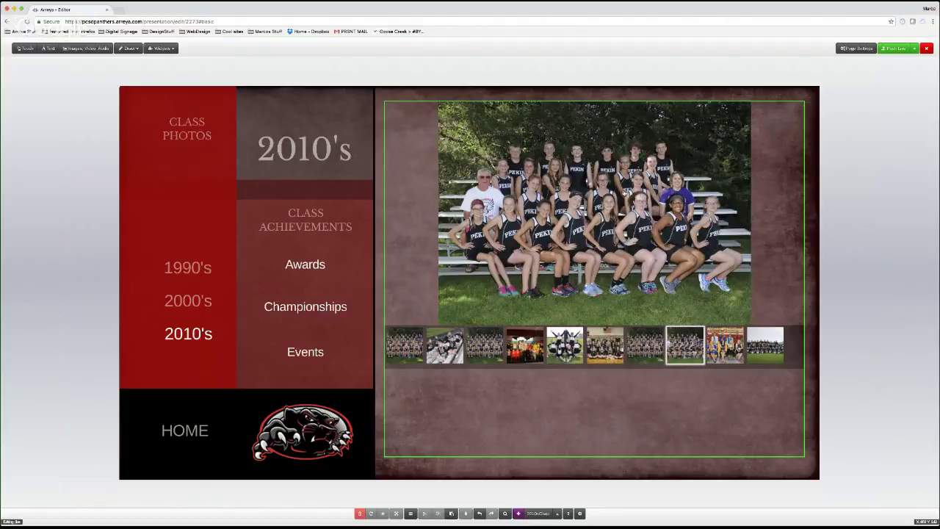
pyautogui.click(327, 270)
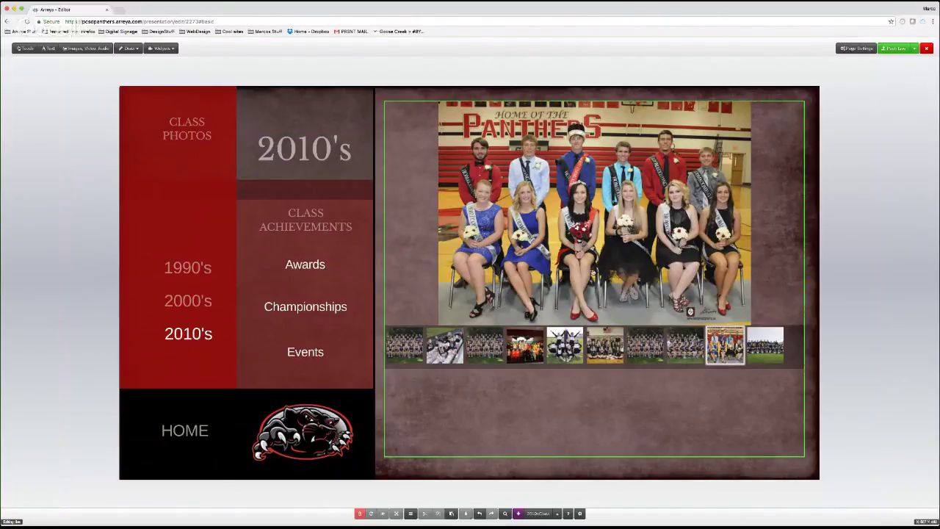
pyautogui.click(592, 269)
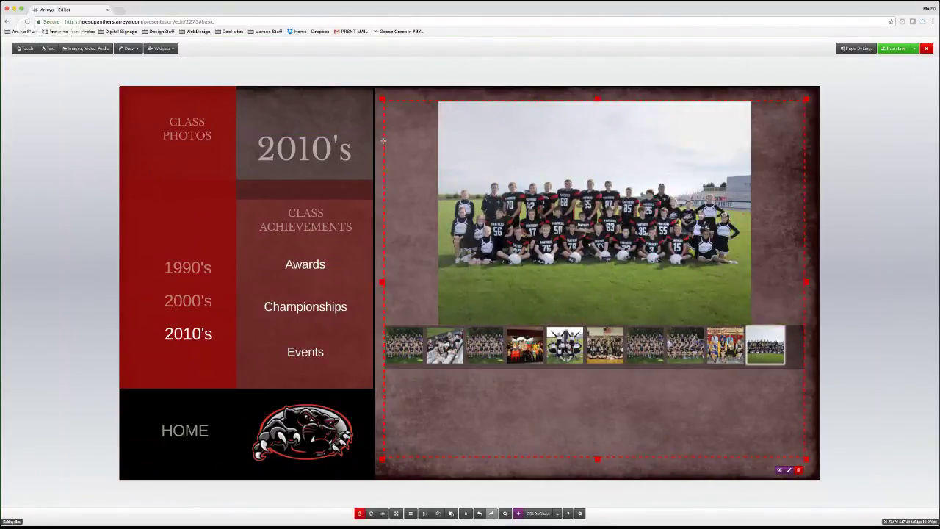
pyautogui.click(162, 49)
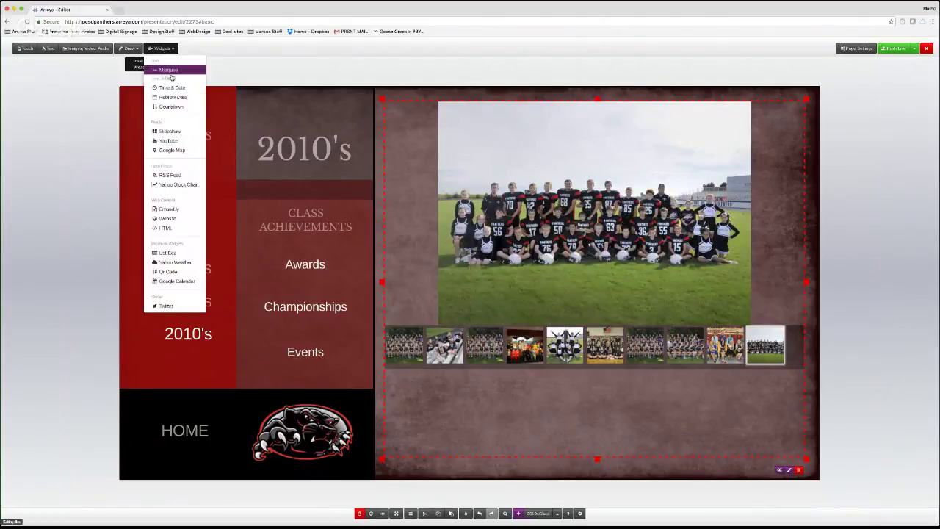
pyautogui.click(169, 131)
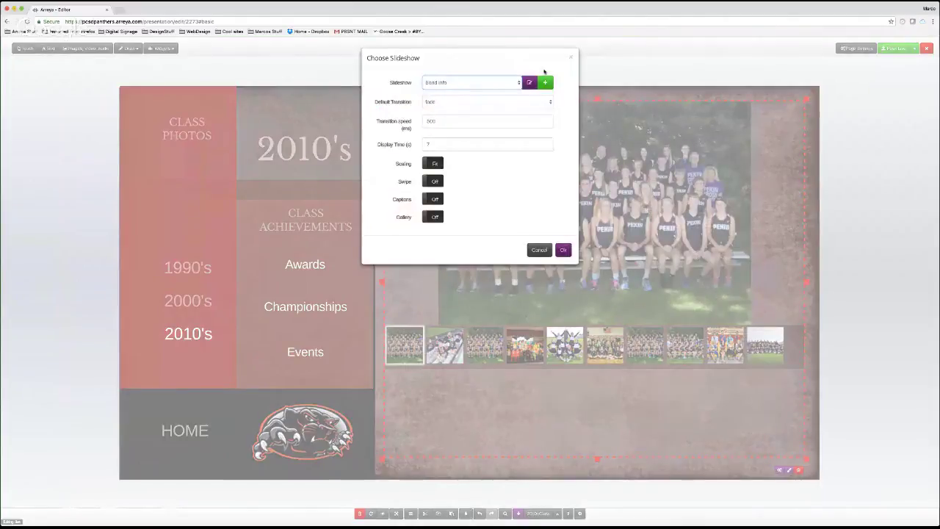
pyautogui.click(546, 82)
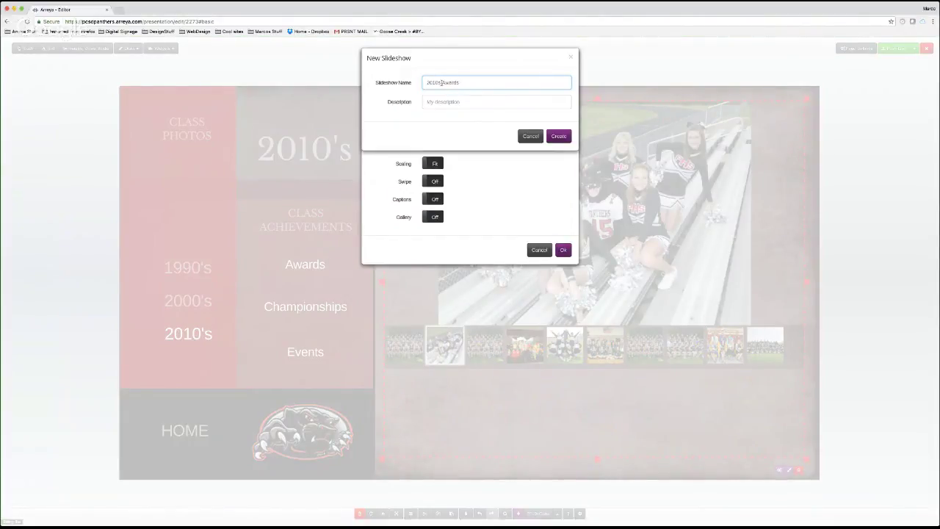
pyautogui.click(558, 135)
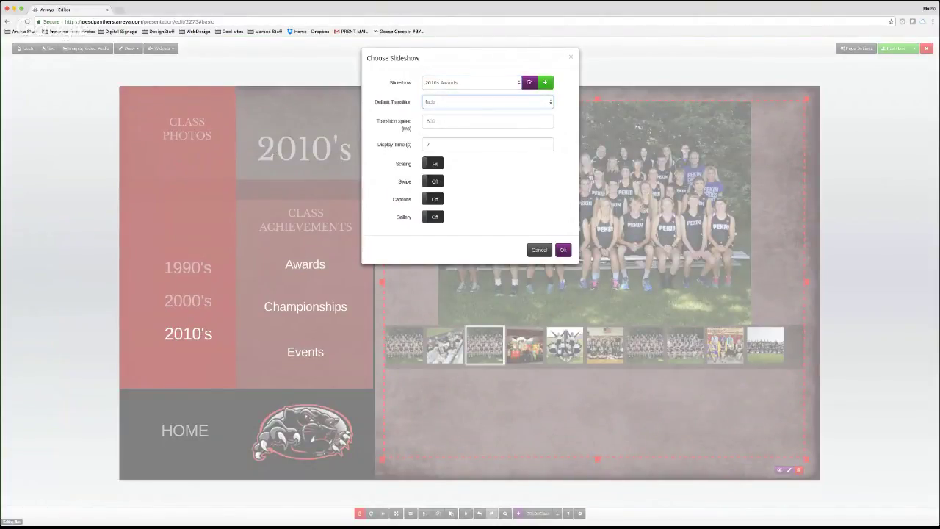
# - Insert the 2010s Awards slideshow with the scrollHorz transition, gallery and swipe turned on, and delete the placed widget
pyautogui.click(412, 101)
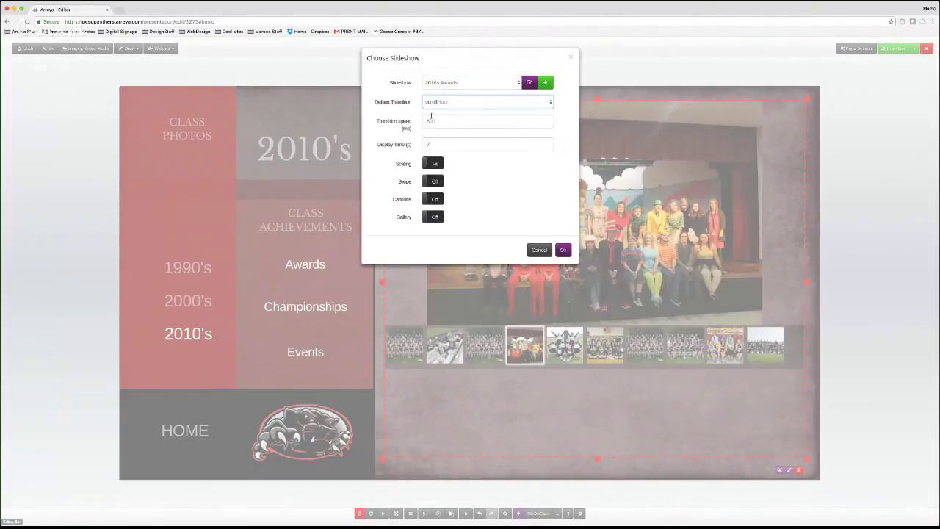
pyautogui.click(432, 217)
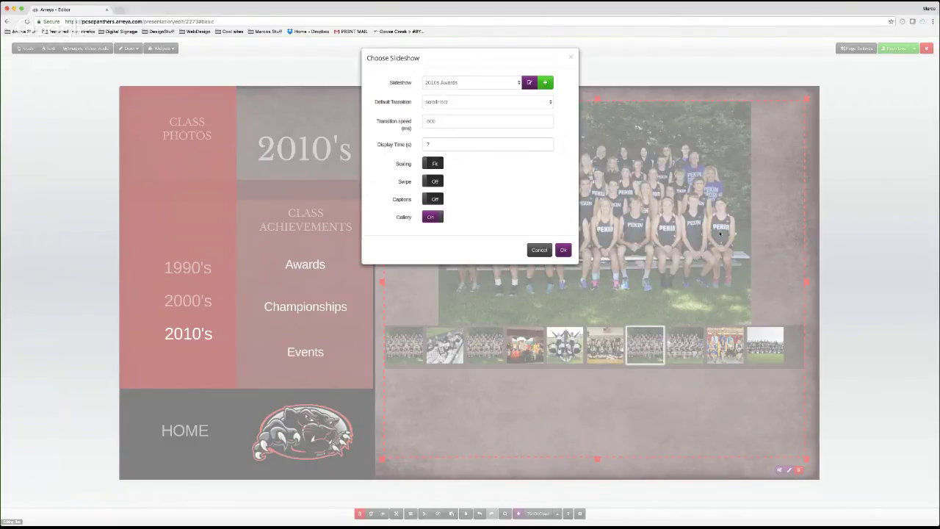
pyautogui.click(434, 182)
pyautogui.click(564, 251)
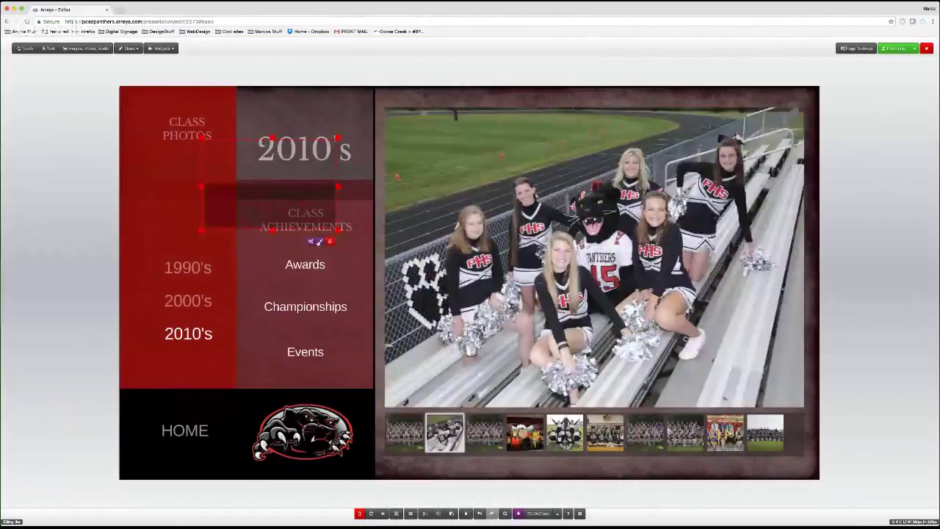
pyautogui.click(360, 514)
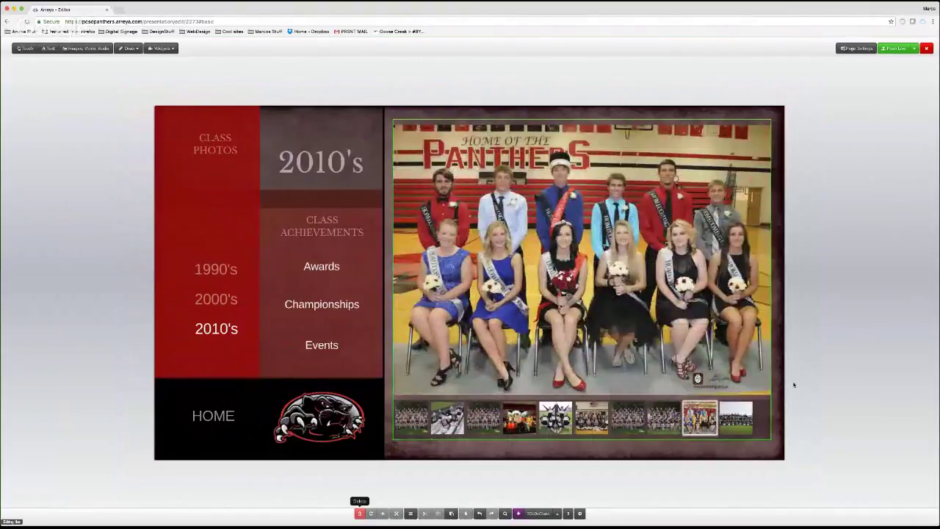
# - Insert the 2010s Awards slideshow again, enlarge it over the sidebar and part of the photo gallery, and delete it
pyautogui.click(161, 48)
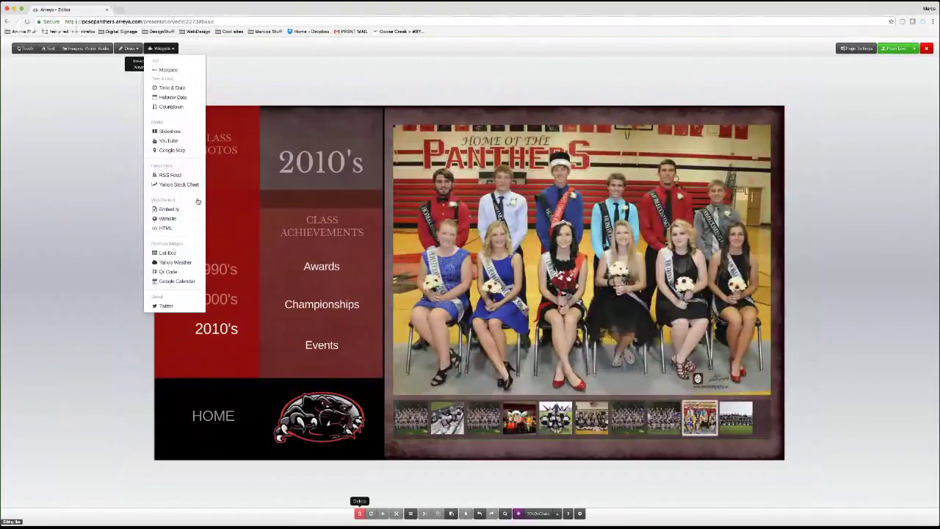
pyautogui.click(166, 132)
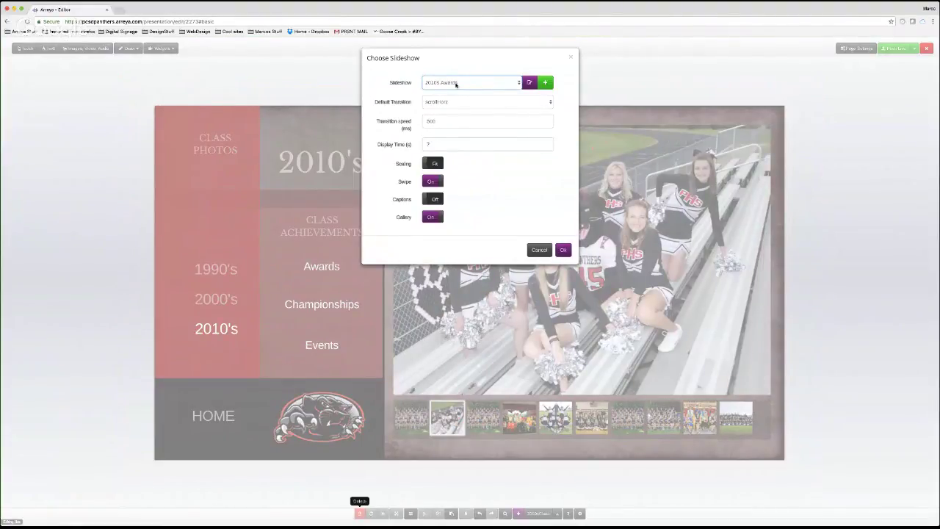
pyautogui.click(564, 249)
pyautogui.moveTo(478, 275); pyautogui.dragTo(238, 174)
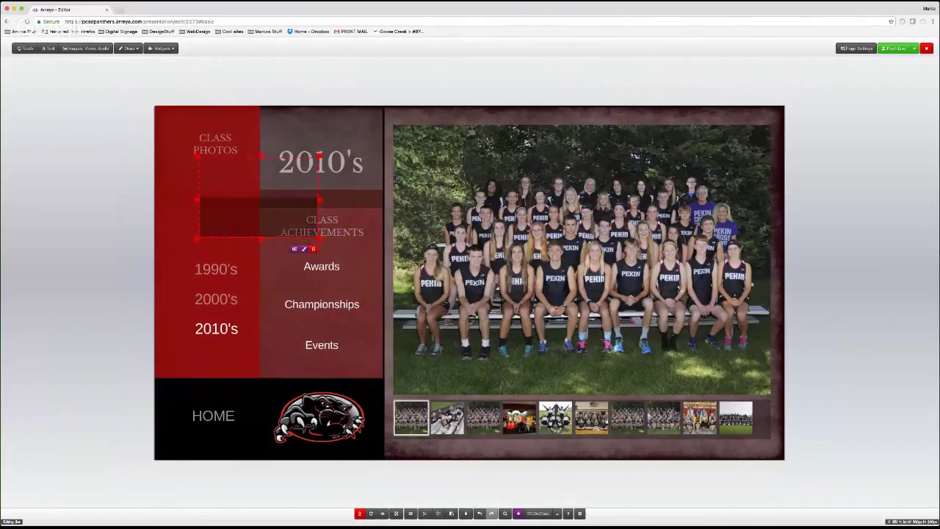
pyautogui.moveTo(319, 238); pyautogui.dragTo(476, 393)
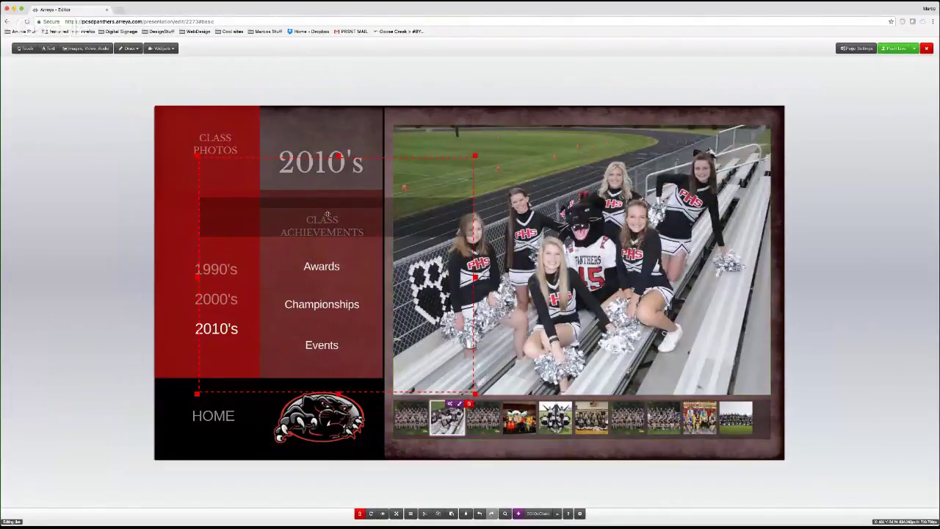
pyautogui.click(362, 514)
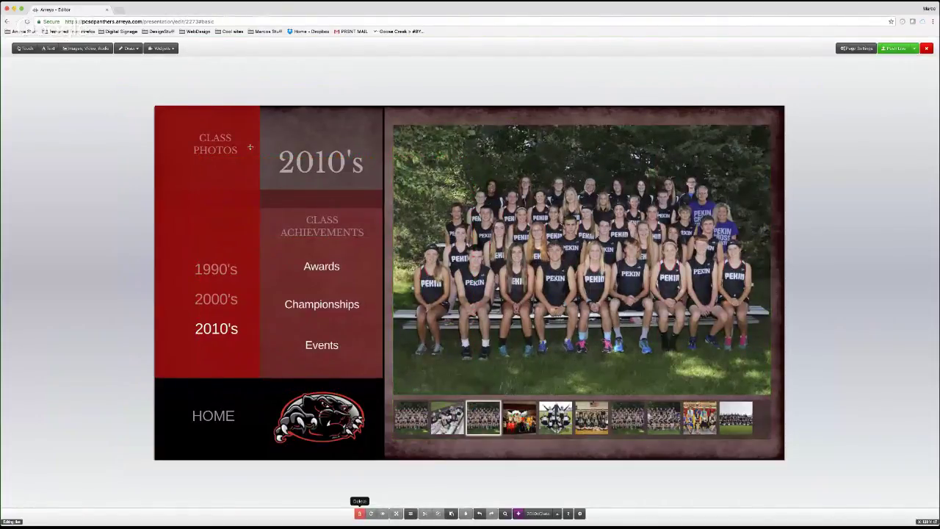
# - Send the rectangle behind the Class Photos and 2010's headings to the bottom layer
pyautogui.click(306, 125)
pyautogui.moveTo(305, 124)
pyautogui.mouseDown()
pyautogui.moveTo(385, 305)
pyautogui.moveTo(294, 133)
pyautogui.mouseUp()
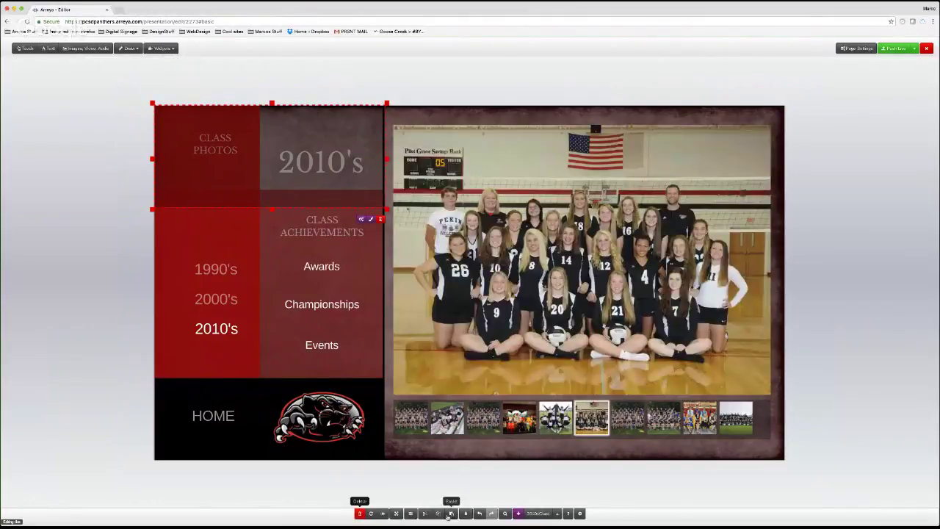
pyautogui.click(424, 490)
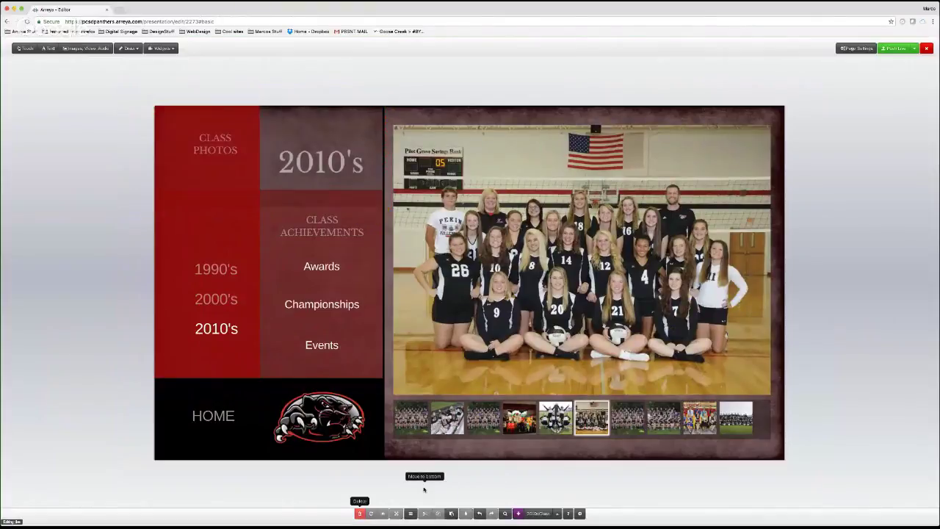
# - Select the sidebar panels, headings, decade and achievement labels and divider line together, and open the 2000sClass page
pyautogui.click(191, 220)
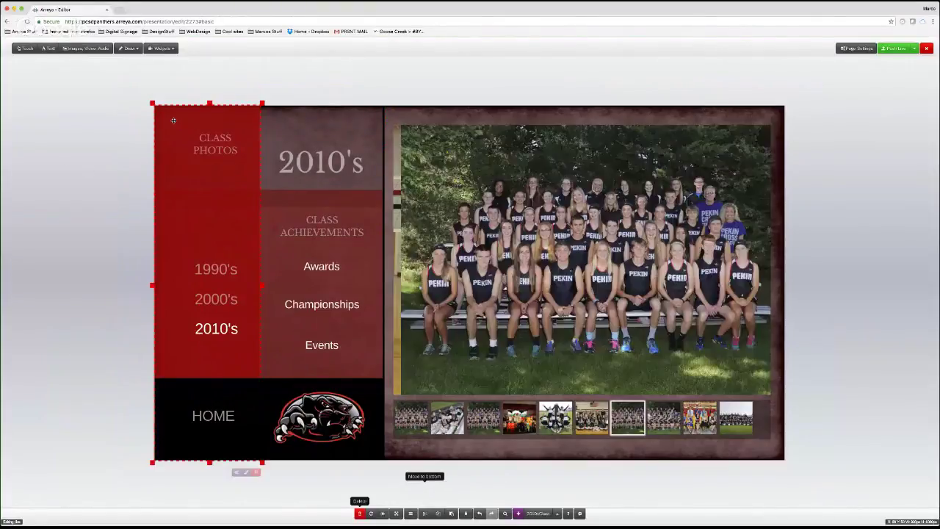
pyautogui.click(284, 210)
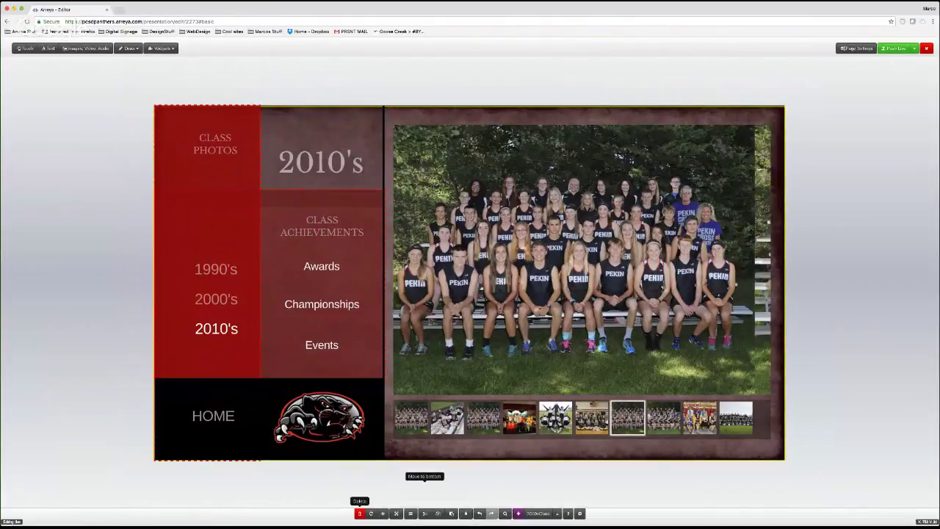
pyautogui.click(383, 130)
pyautogui.click(280, 201)
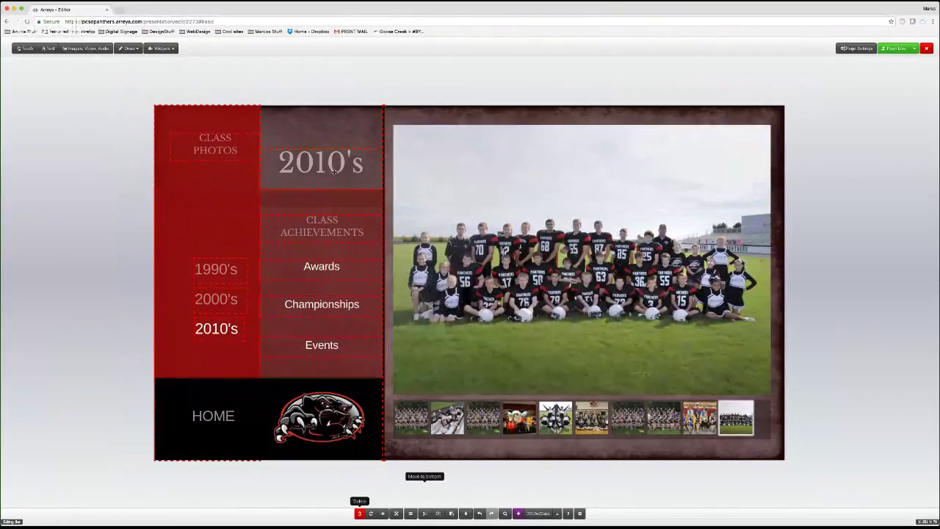
pyautogui.click(557, 513)
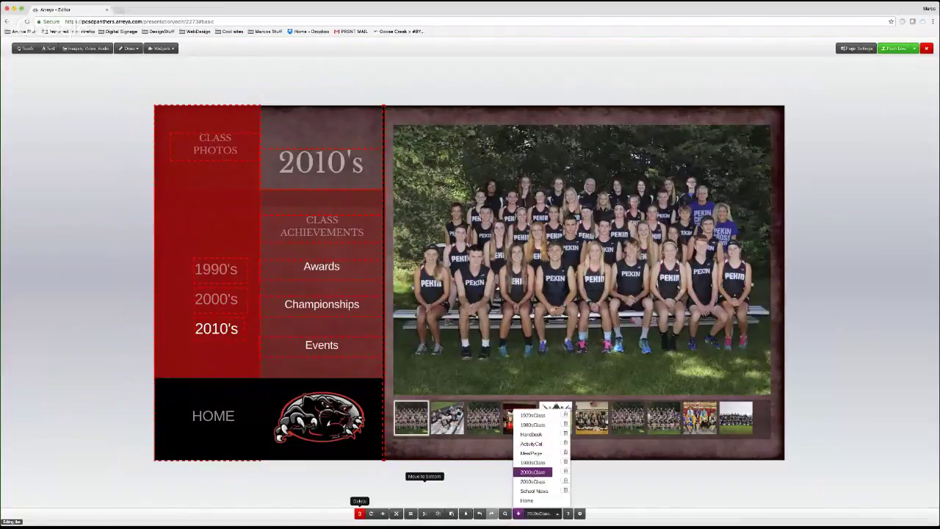
pyautogui.click(534, 478)
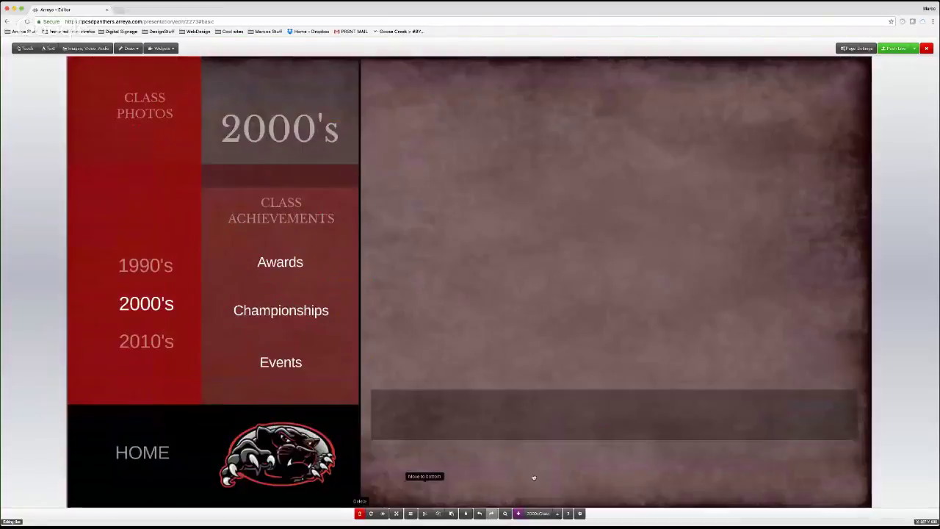
# - Open the 1980sClass page and paste the copied School News text onto it
pyautogui.click(558, 513)
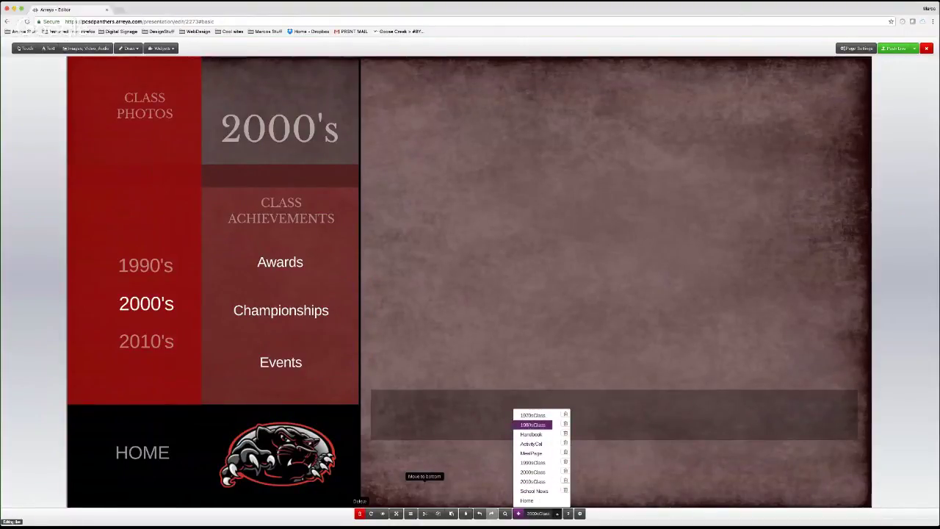
pyautogui.click(533, 424)
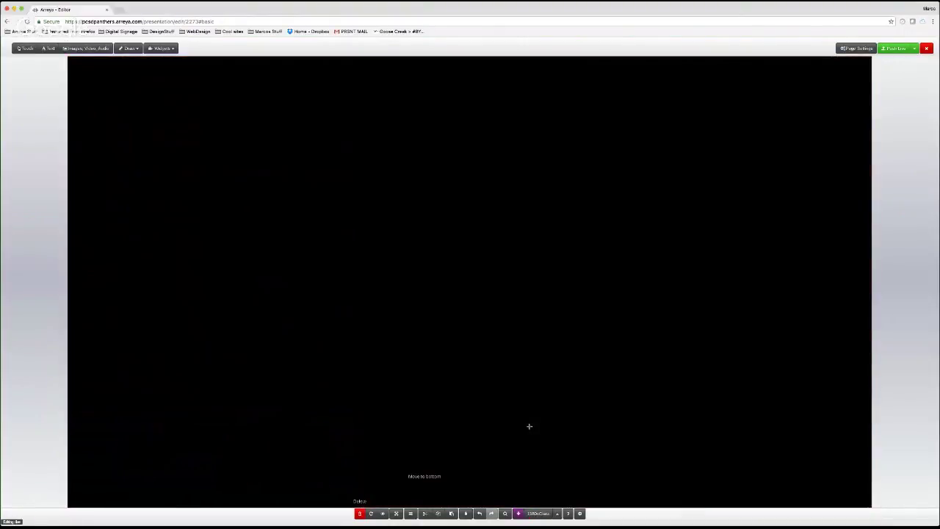
pyautogui.click(453, 514)
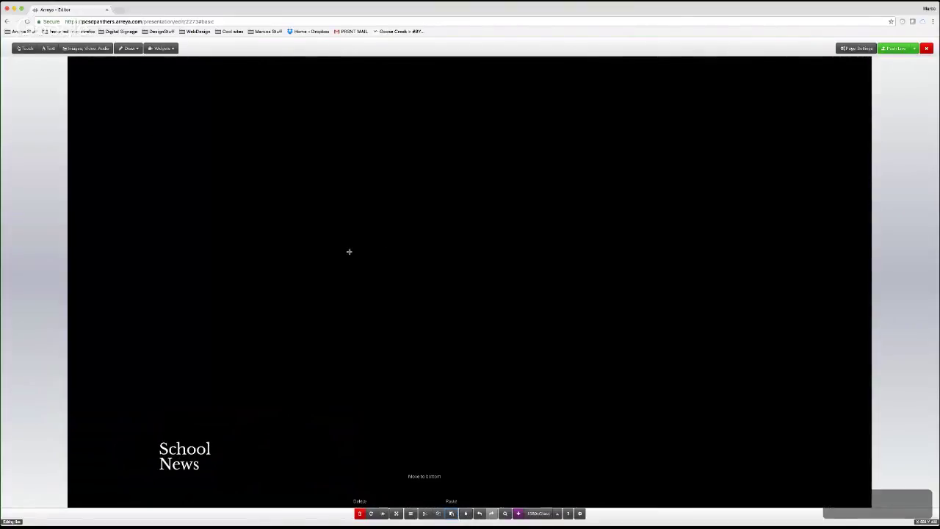
# - Return to the 2010sClass page and delete the 1990's and 2000's labels from its sidebar
pyautogui.click(557, 513)
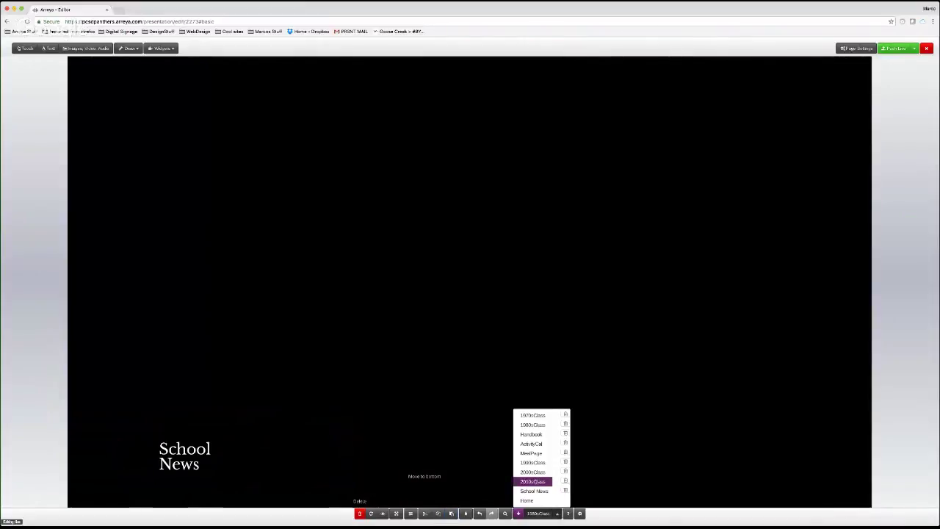
pyautogui.click(533, 481)
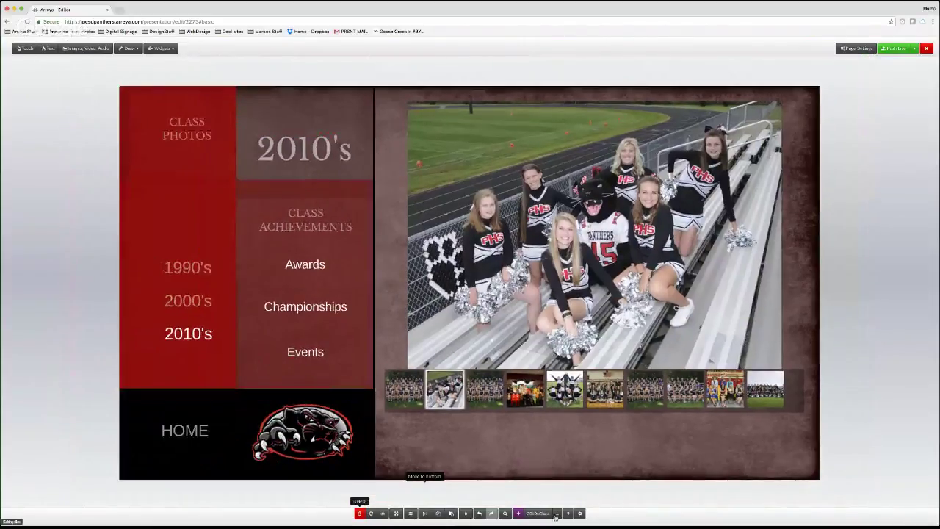
pyautogui.click(556, 515)
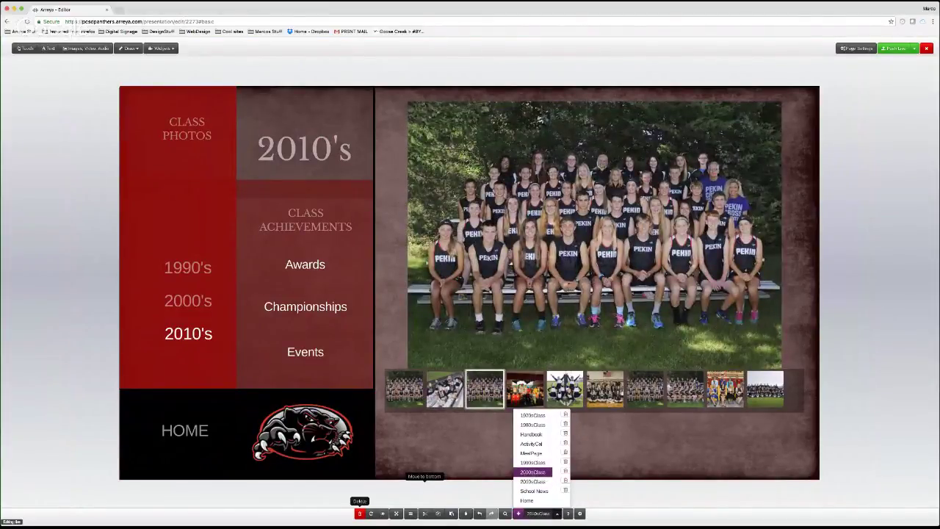
pyautogui.click(191, 288)
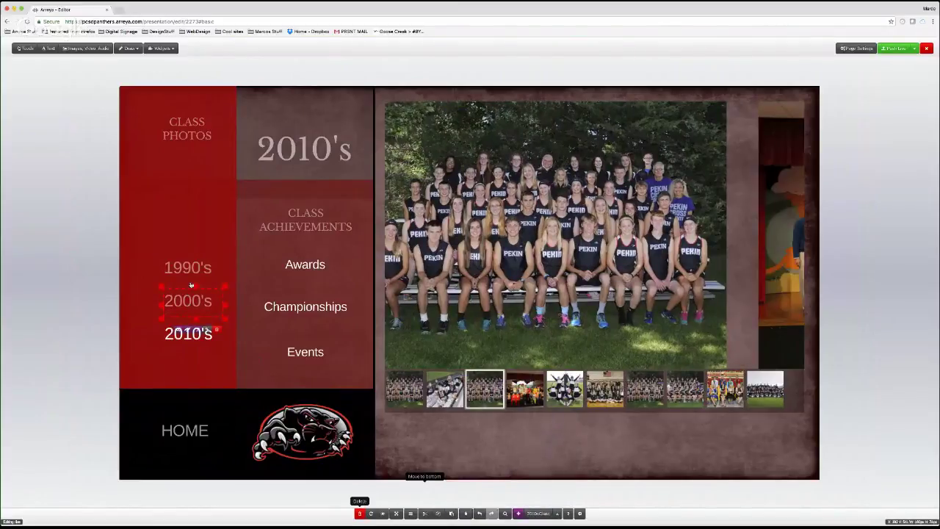
pyautogui.click(191, 279)
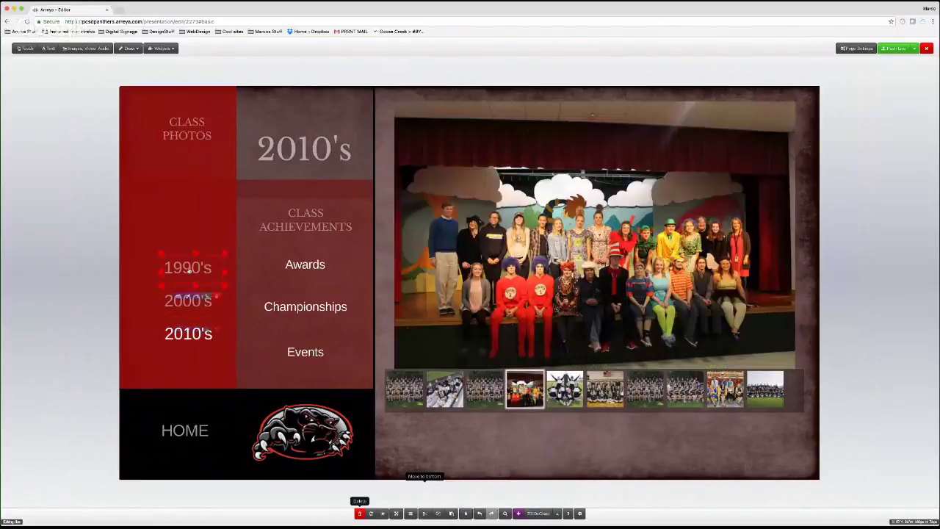
pyautogui.click(362, 515)
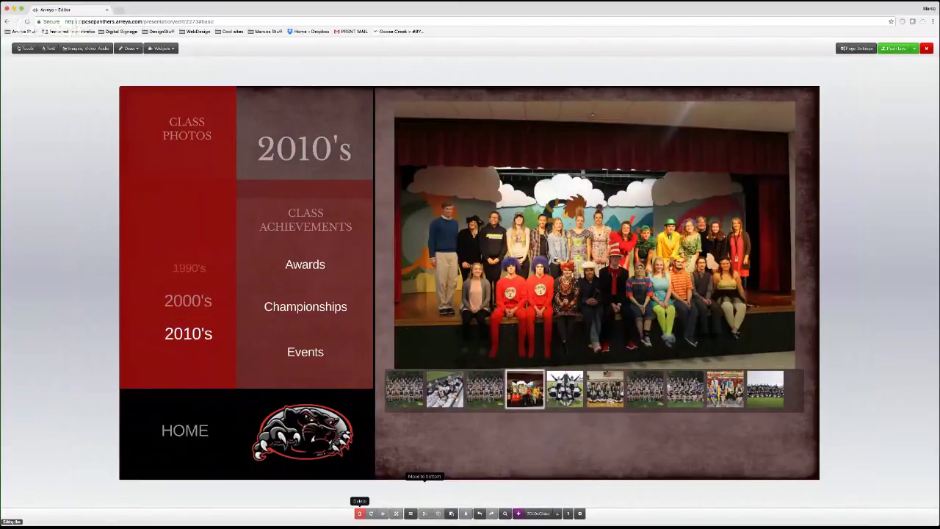
pyautogui.click(194, 312)
pyautogui.click(359, 514)
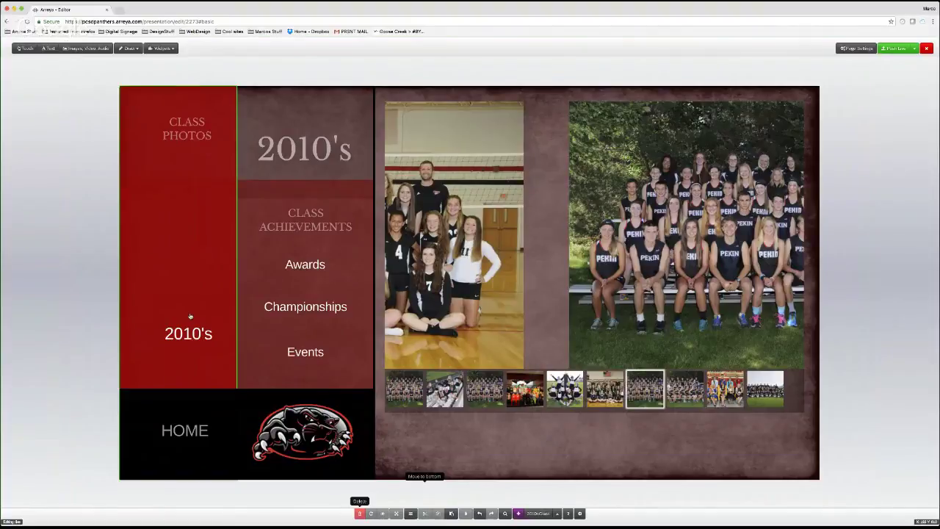
pyautogui.click(595, 279)
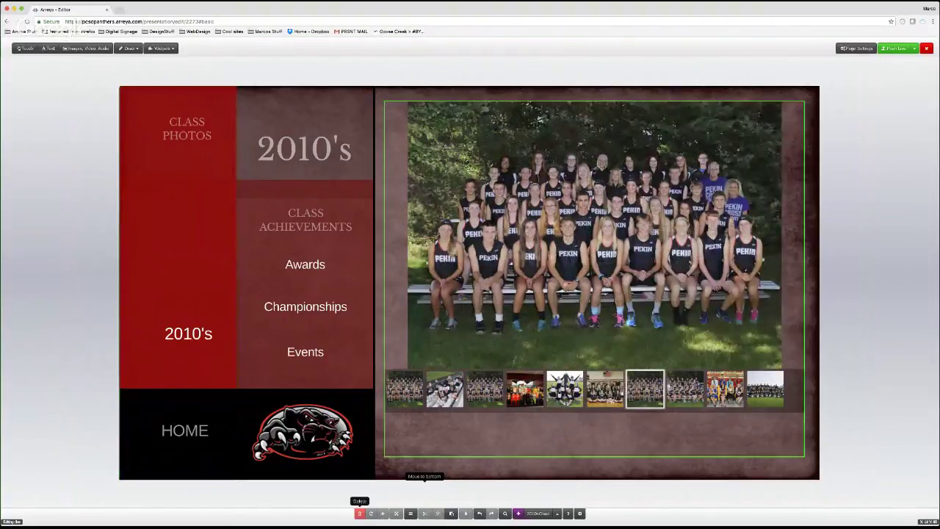
pyautogui.click(181, 321)
pyautogui.click(181, 321)
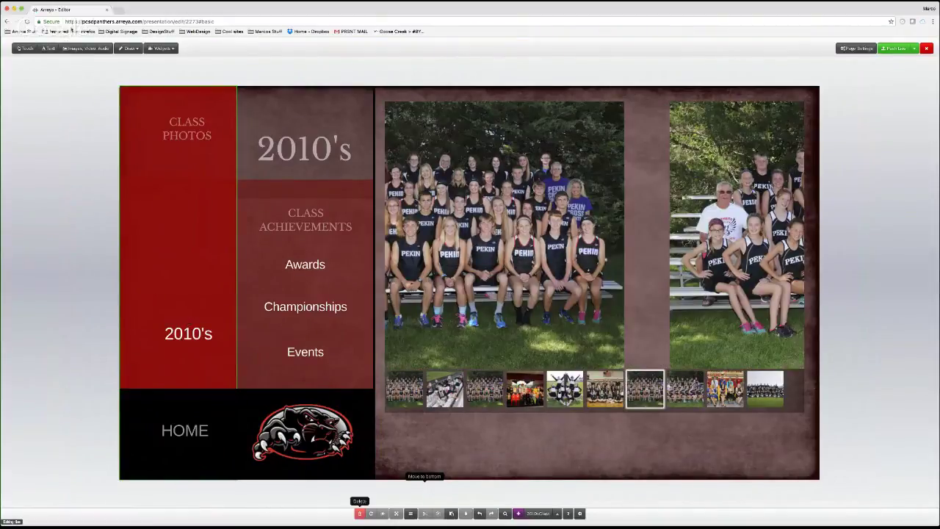
# - Add a touch region with the text 2000's that links to the 2000sClass page
pyautogui.click(25, 48)
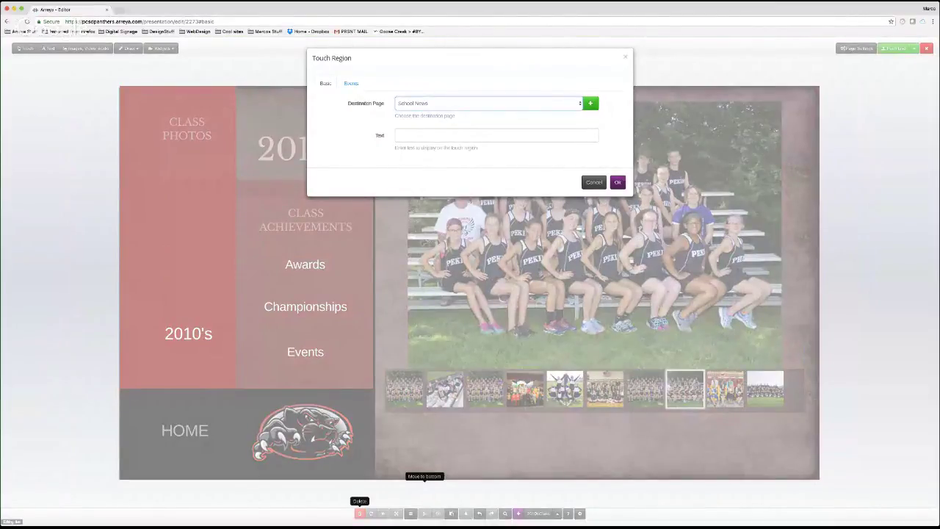
pyautogui.click(424, 104)
pyautogui.doubleClick(422, 136)
pyautogui.write("2000's")
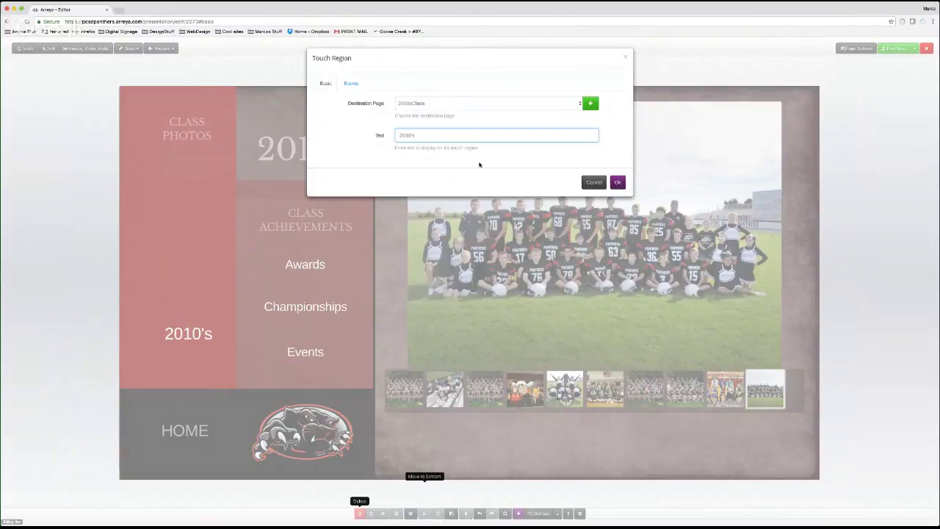
pyautogui.click(617, 182)
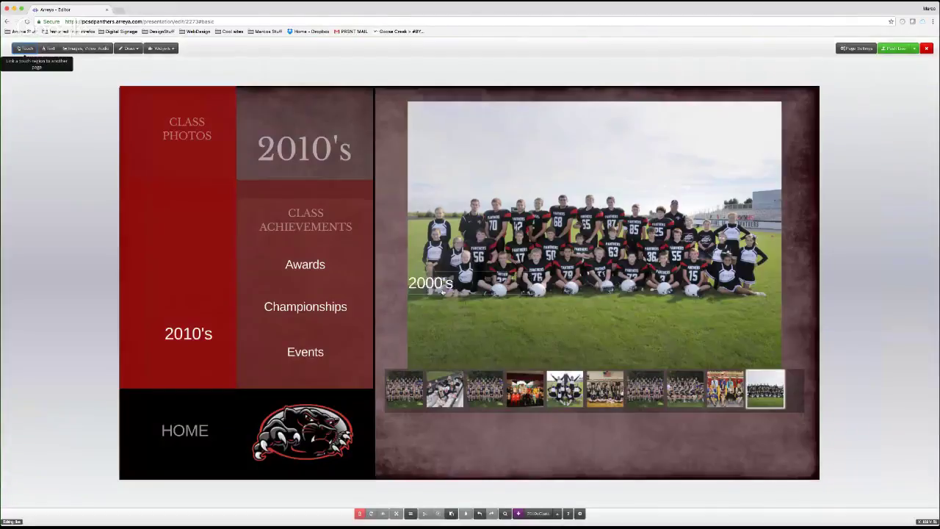
# - Place the 2000's link above the 2010's label in the red sidebar and narrow its box to fit the text
pyautogui.moveTo(428, 286); pyautogui.dragTo(183, 309)
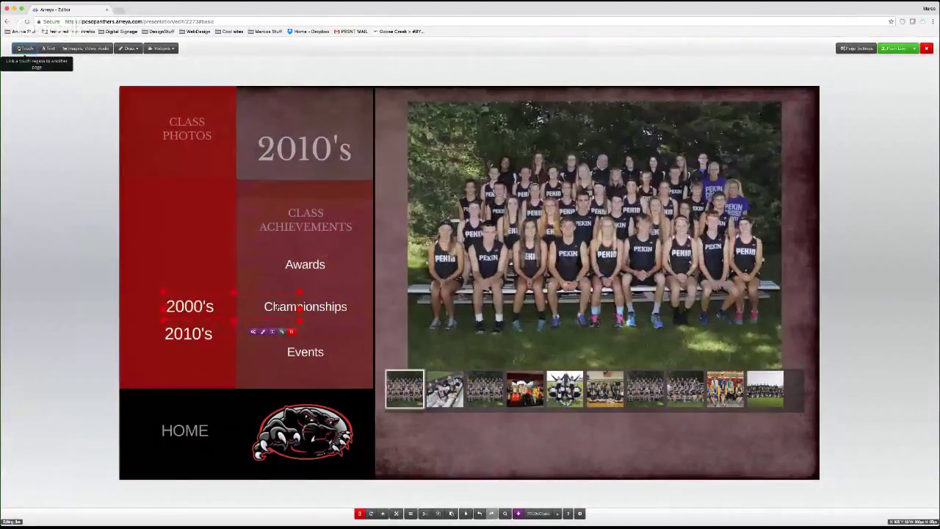
pyautogui.moveTo(240, 319); pyautogui.dragTo(195, 307)
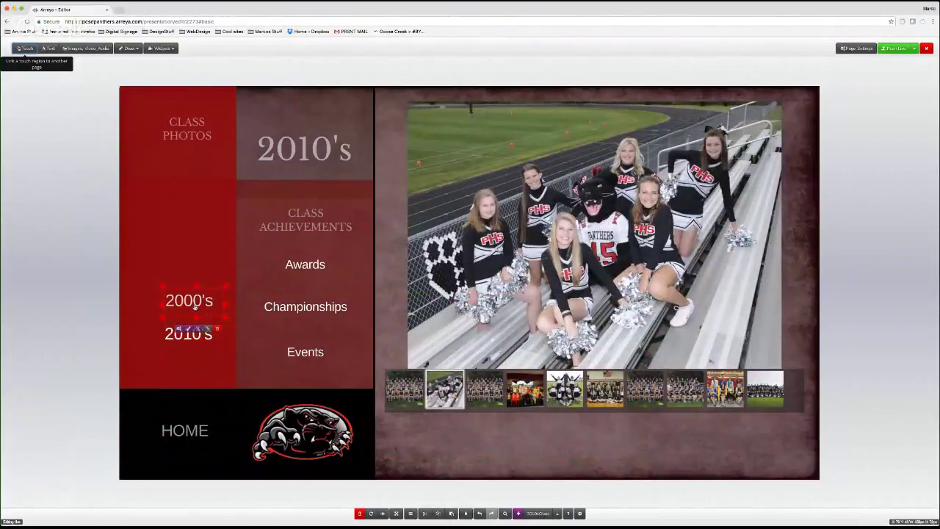
pyautogui.click(63, 280)
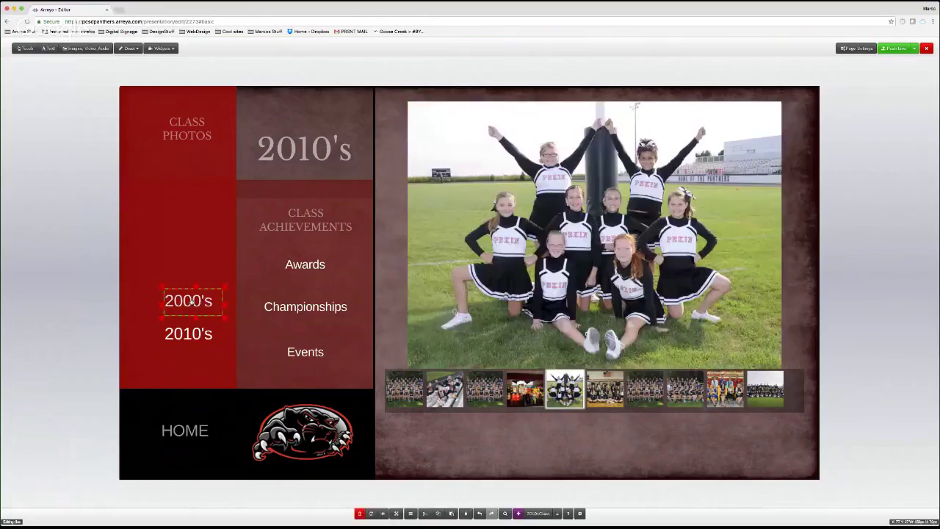
pyautogui.click(192, 301)
pyautogui.click(80, 288)
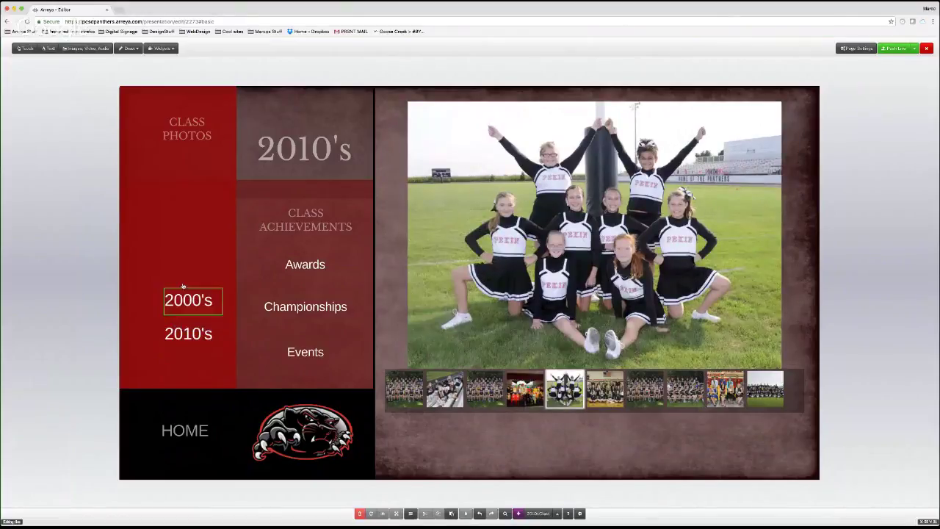
# - Add a touch region with the text 1990's that links to the 1990sClass page
pyautogui.click(26, 47)
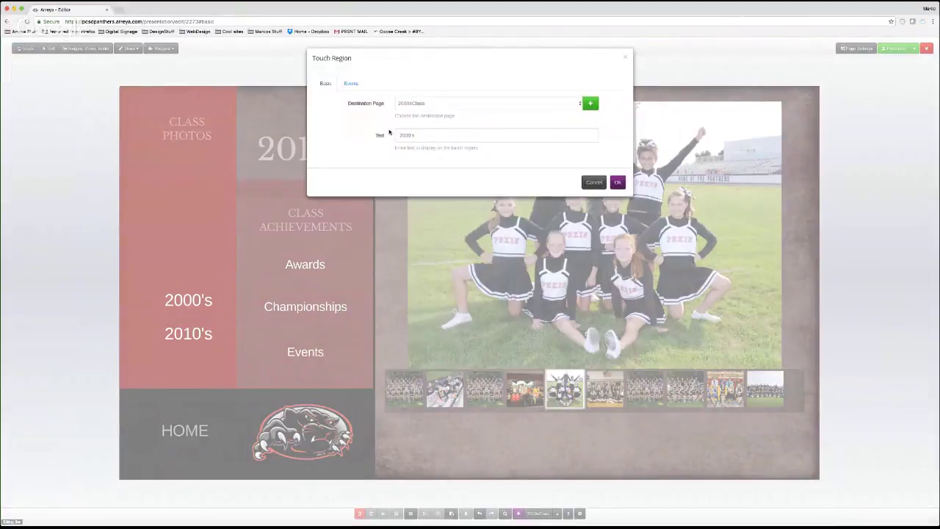
pyautogui.click(444, 104)
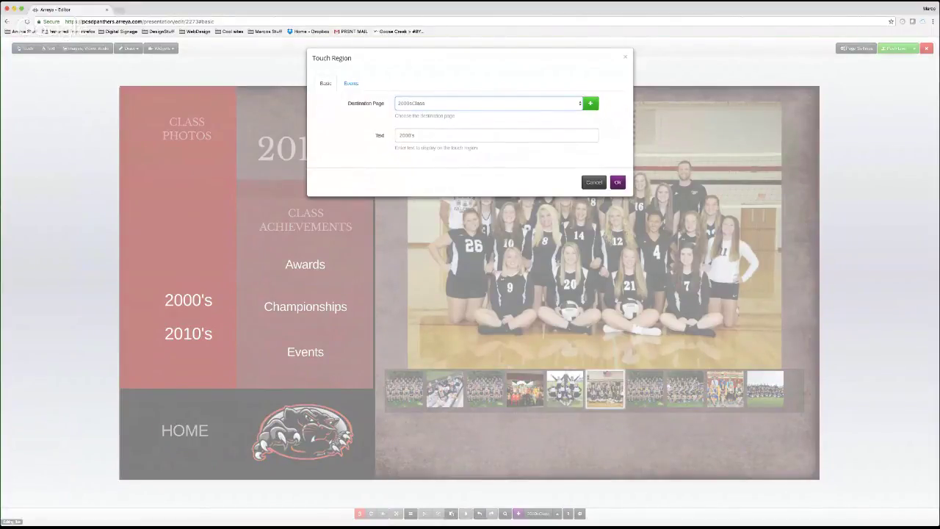
pyautogui.doubleClick(407, 136)
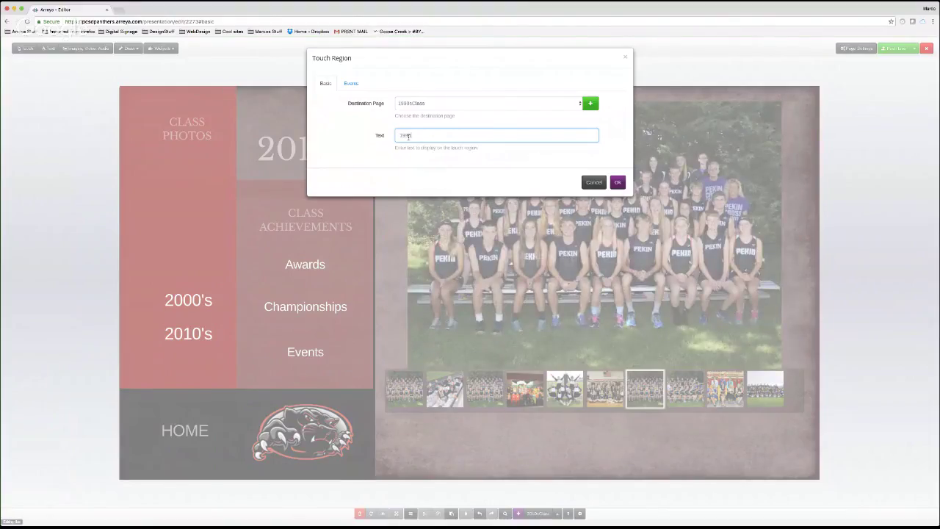
pyautogui.write("'s")
pyautogui.click(619, 183)
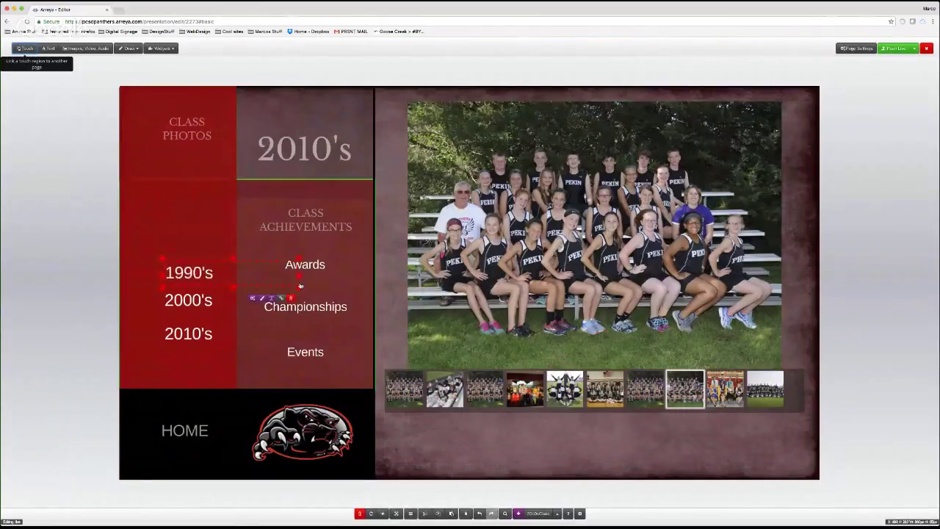
# - Narrow the 1990's link's box to fit its text and place it in the red sidebar above the 2000's link
pyautogui.click(165, 272)
pyautogui.click(165, 273)
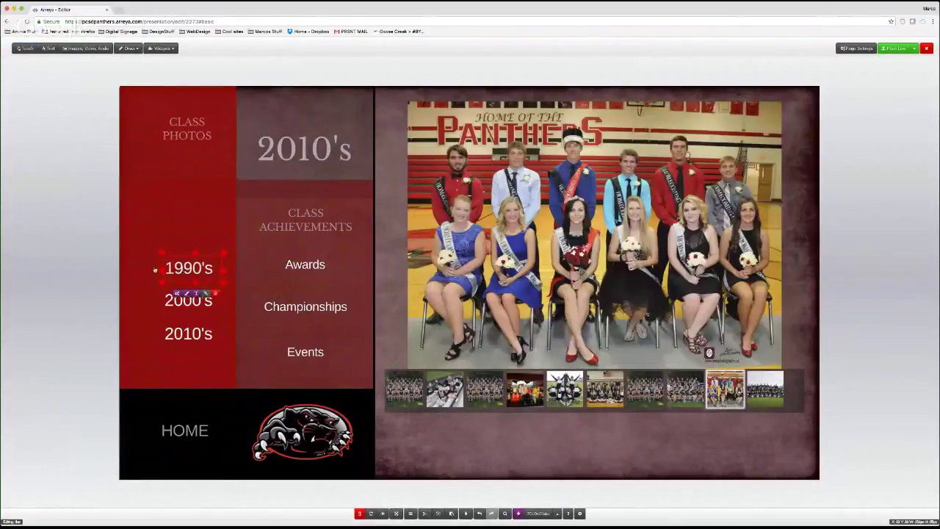
pyautogui.moveTo(202, 301); pyautogui.dragTo(202, 289)
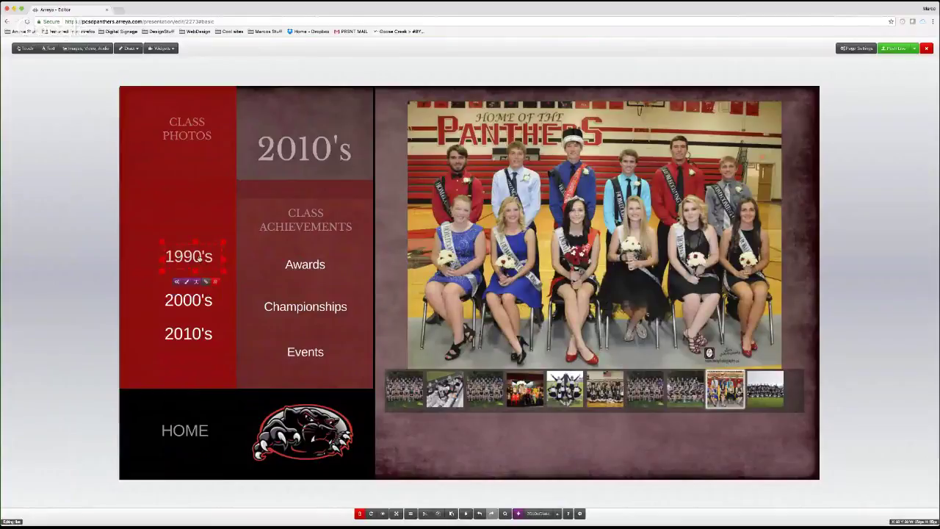
# - Lower the 1990's link's opacity to slightly under half and move it down close above the 2000's link
pyautogui.click(188, 282)
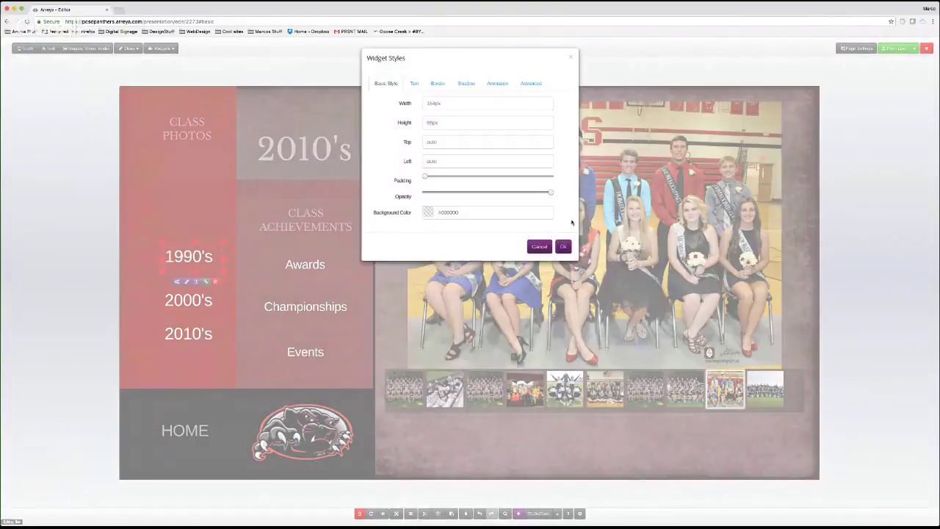
pyautogui.moveTo(550, 192); pyautogui.dragTo(480, 191)
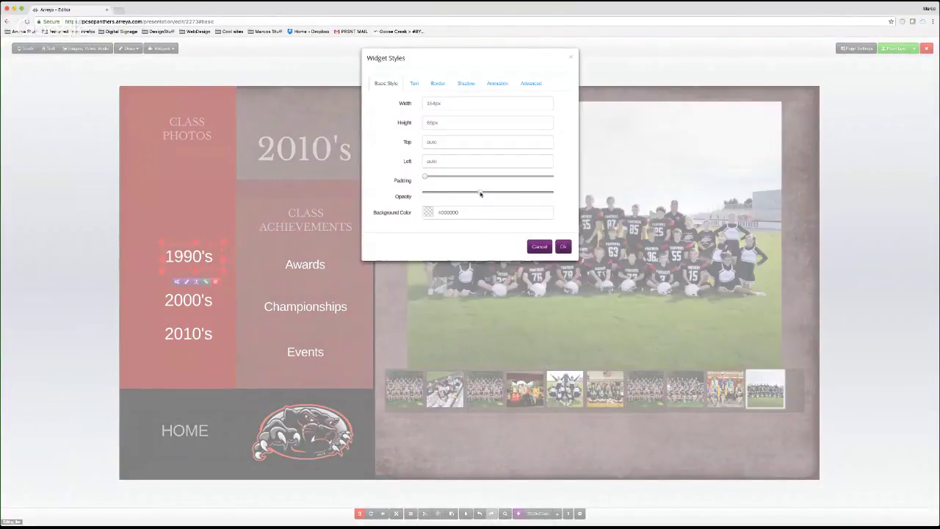
pyautogui.click(555, 248)
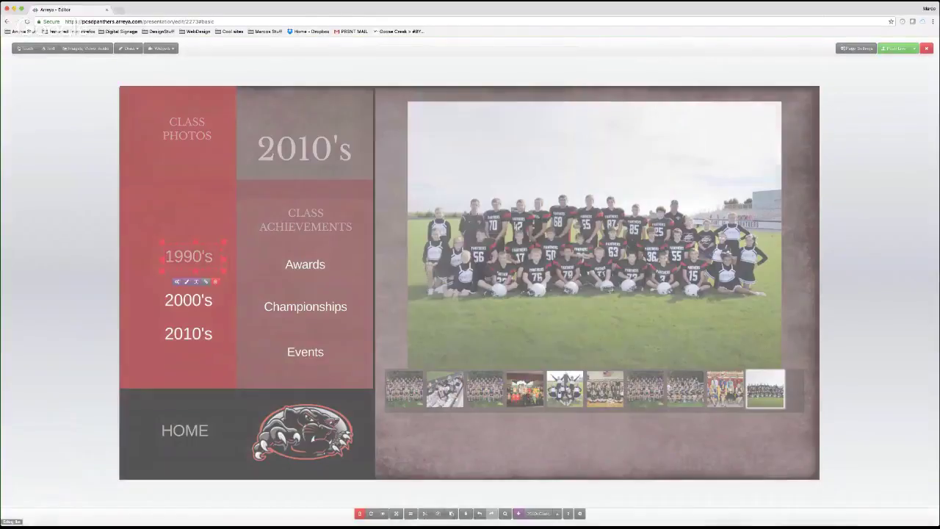
pyautogui.moveTo(188, 257); pyautogui.dragTo(181, 273)
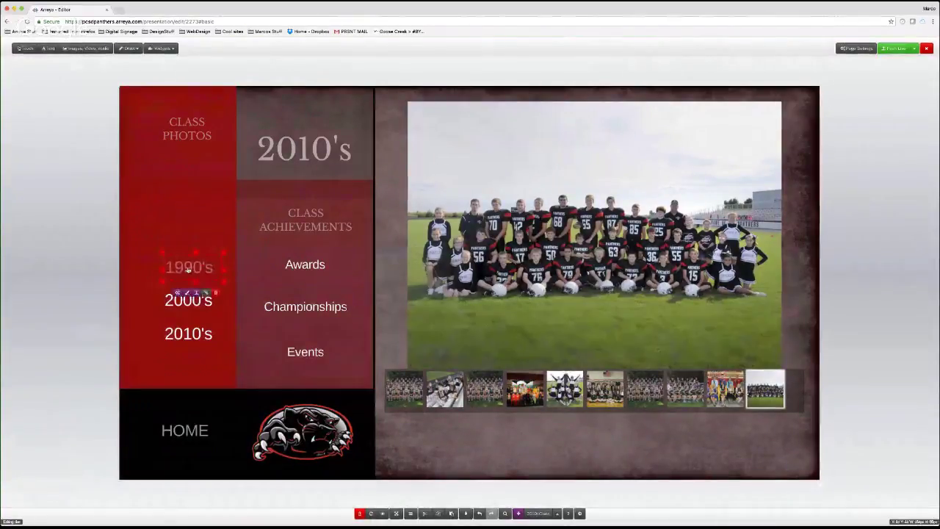
pyautogui.click(256, 272)
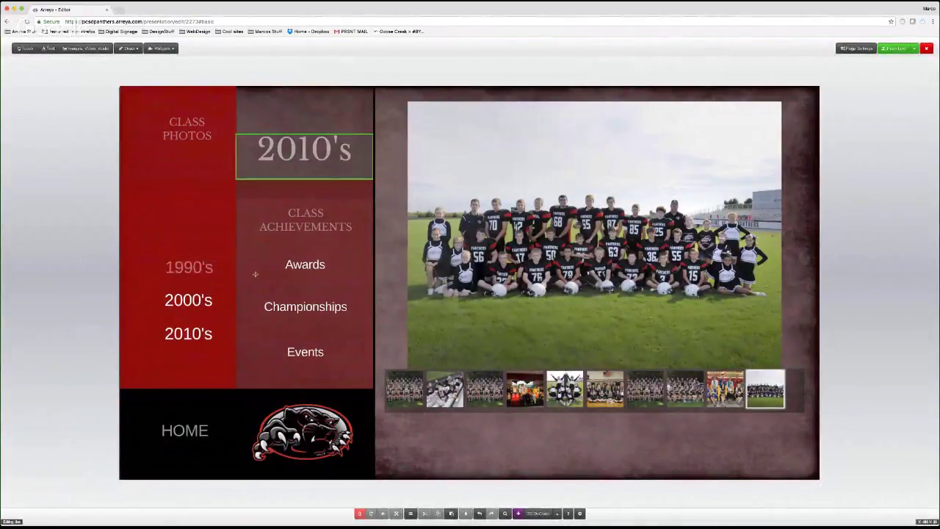
# - Copy the dimmed style of the 1990's link onto the 2000's link, leaving the 2010's label fully white
pyautogui.click(189, 333)
pyautogui.click(197, 299)
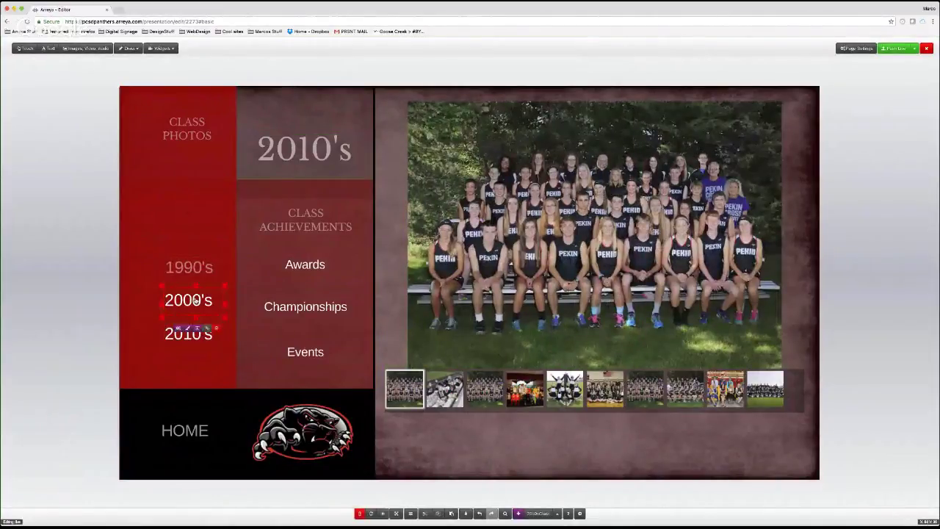
pyautogui.click(193, 271)
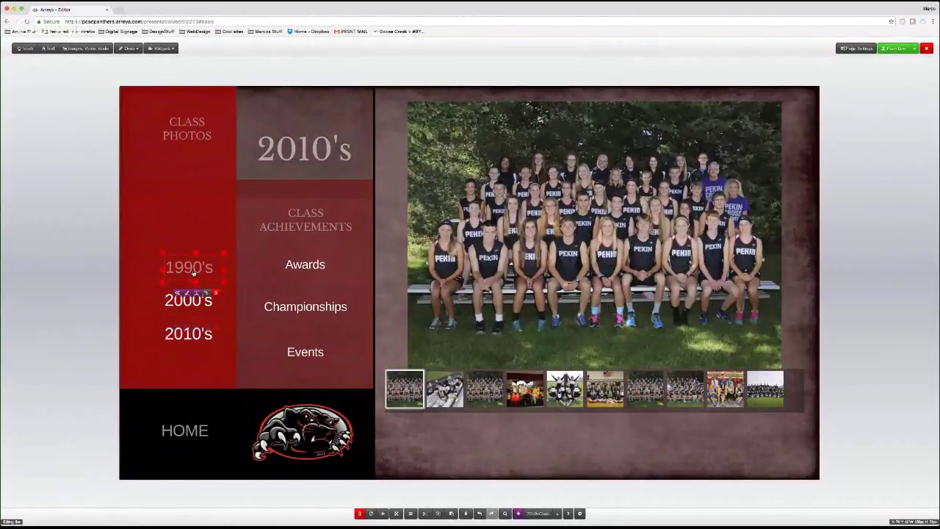
pyautogui.click(465, 514)
pyautogui.click(175, 307)
pyautogui.click(181, 269)
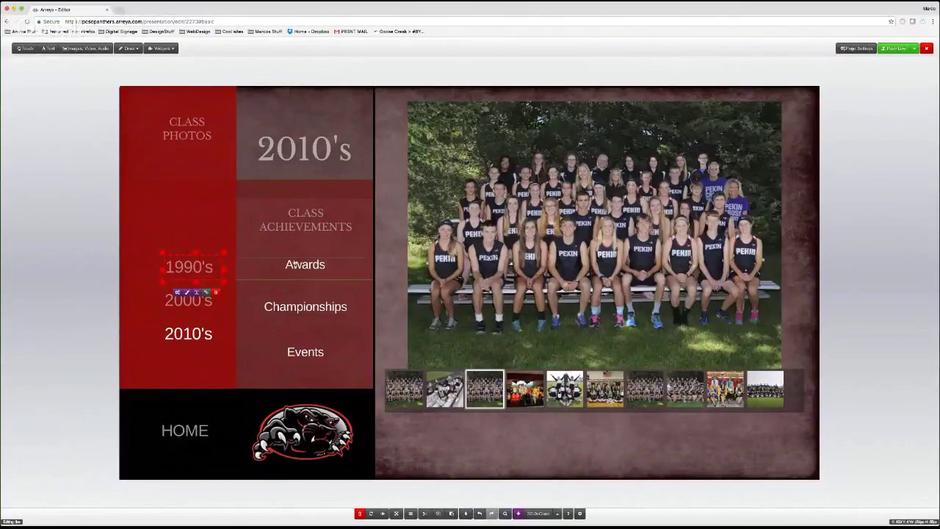
pyautogui.click(80, 210)
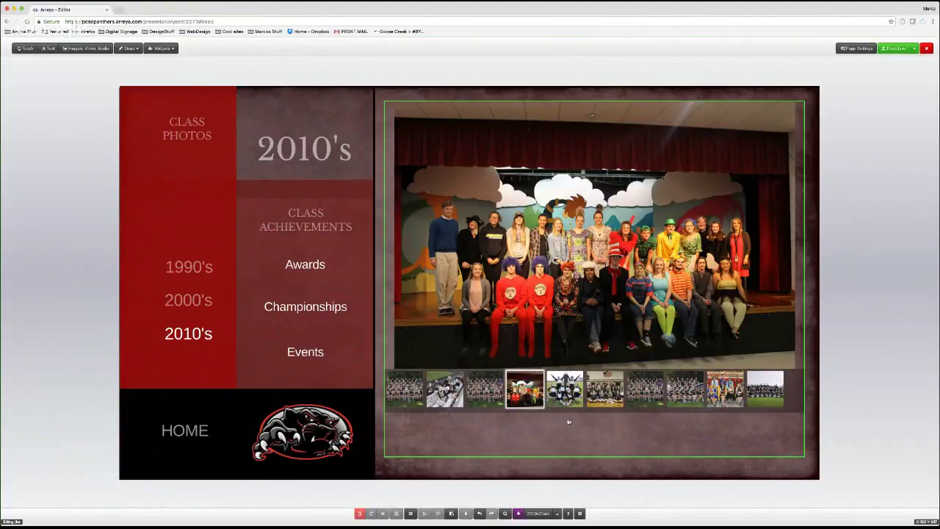
# - Switch the editor from the 2010sClass page to the Home page
pyautogui.click(558, 517)
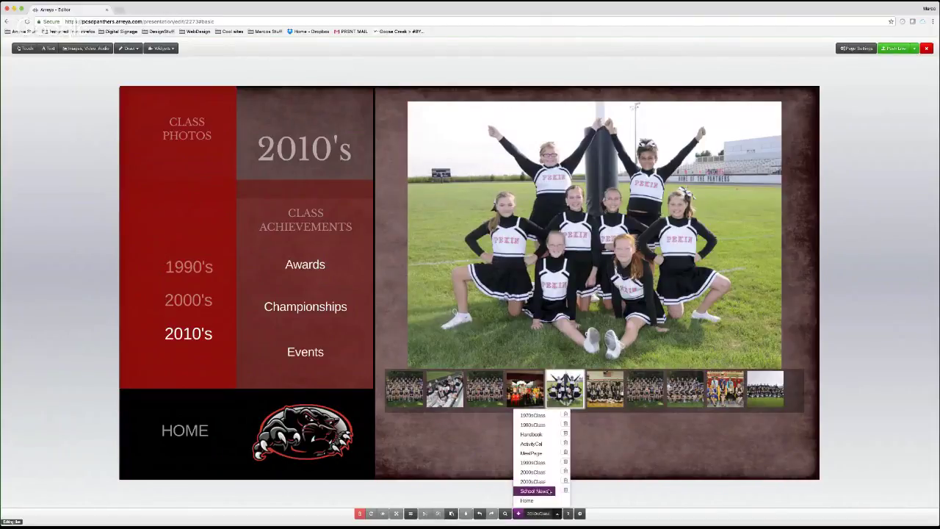
pyautogui.click(738, 496)
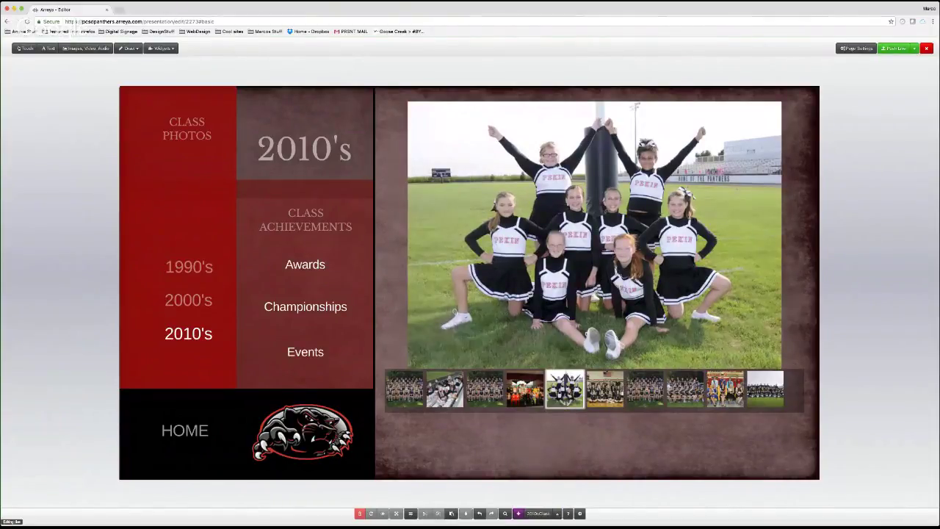
pyautogui.click(558, 513)
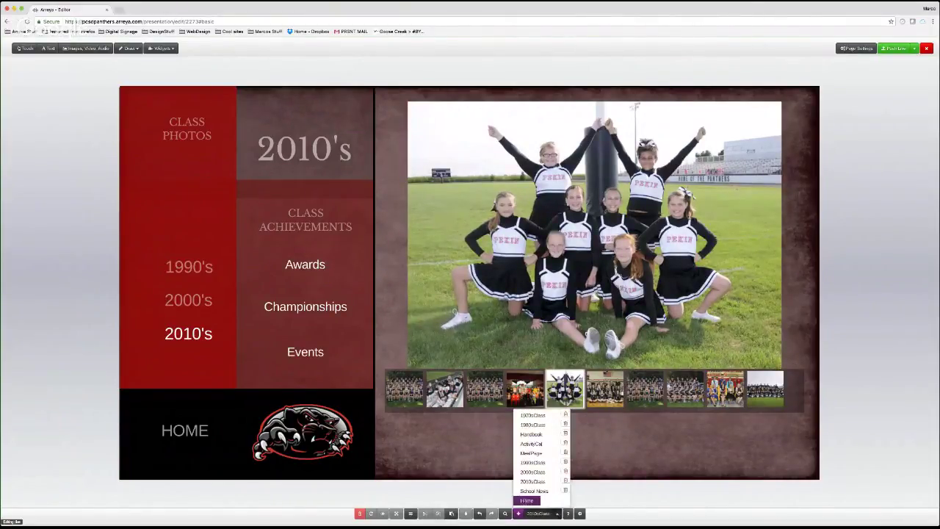
pyautogui.click(544, 500)
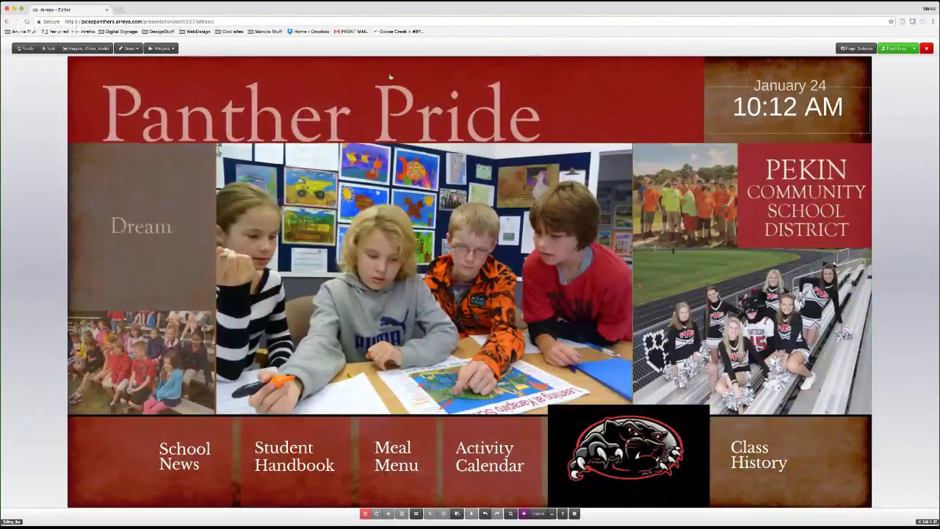
pyautogui.click(538, 513)
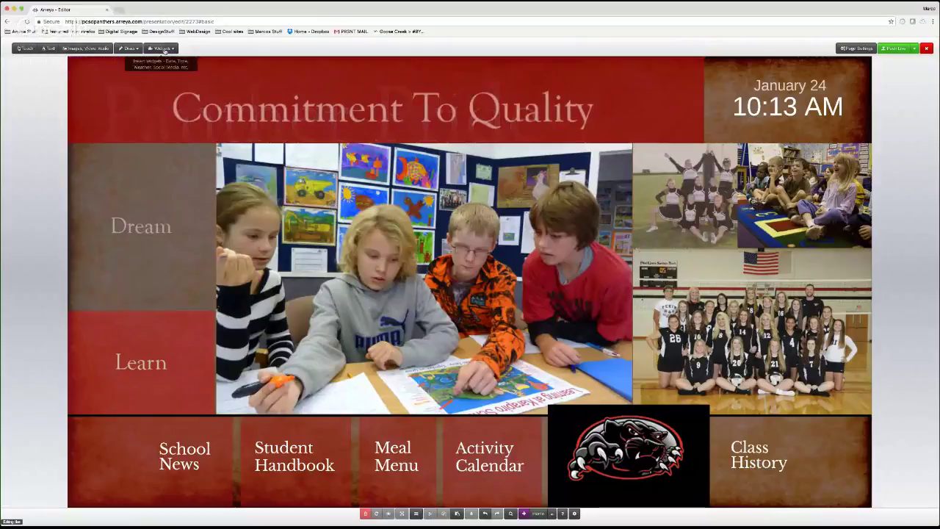
# - Browse the pages of the media library from the Home page and close it without inserting anything
pyautogui.click(102, 49)
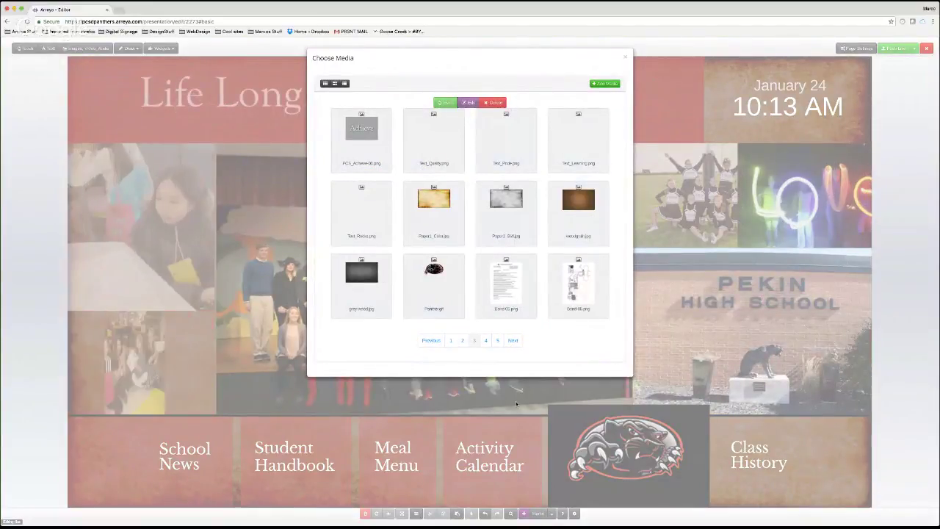
pyautogui.click(486, 341)
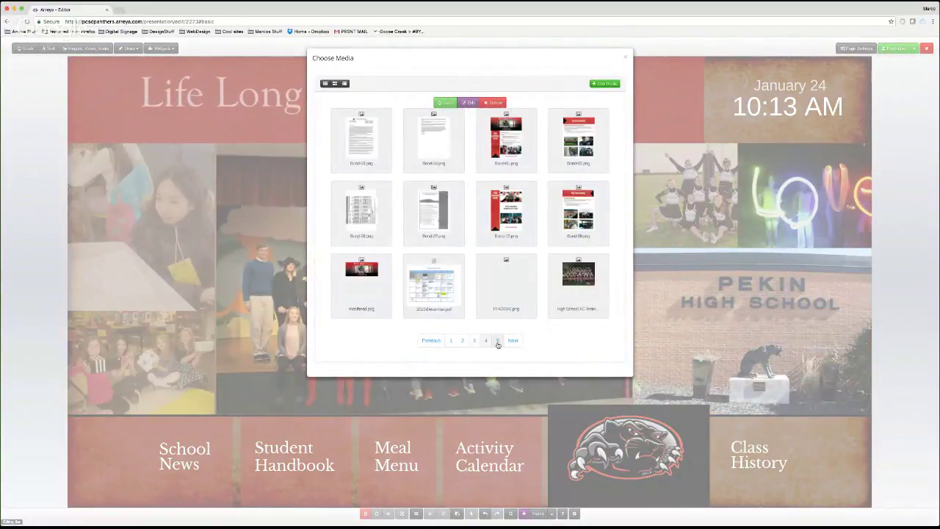
pyautogui.click(498, 341)
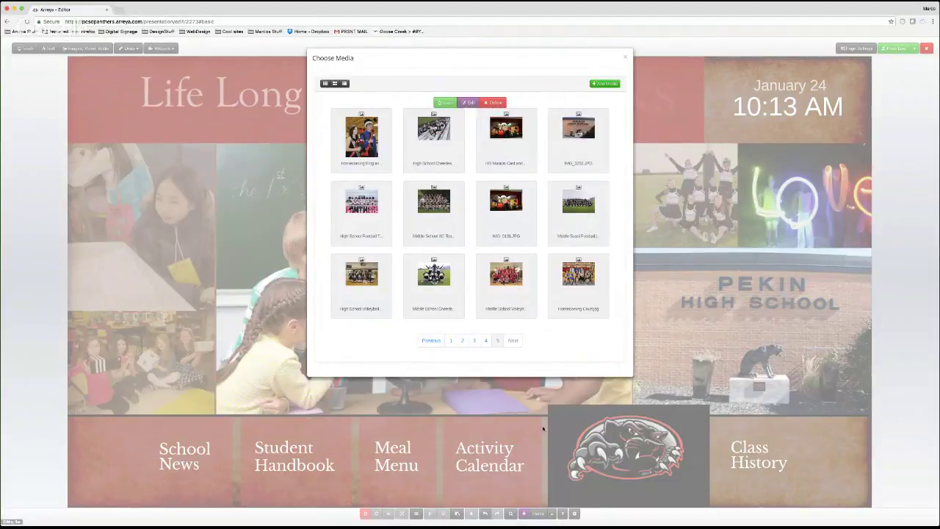
pyautogui.click(485, 341)
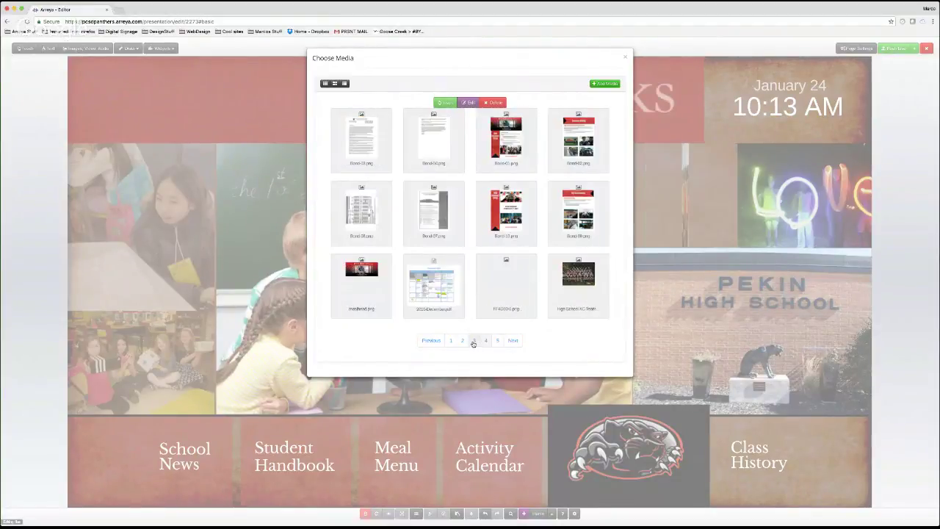
pyautogui.click(474, 341)
pyautogui.click(449, 342)
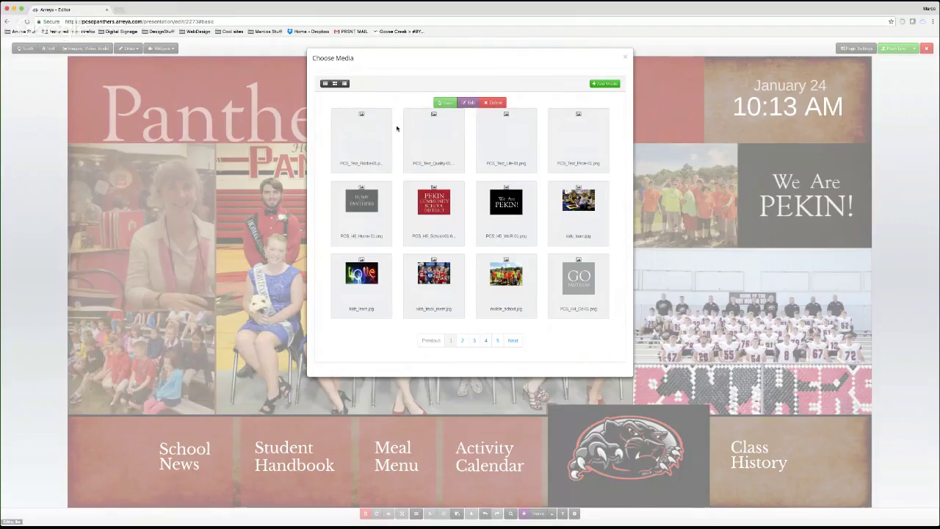
pyautogui.click(496, 340)
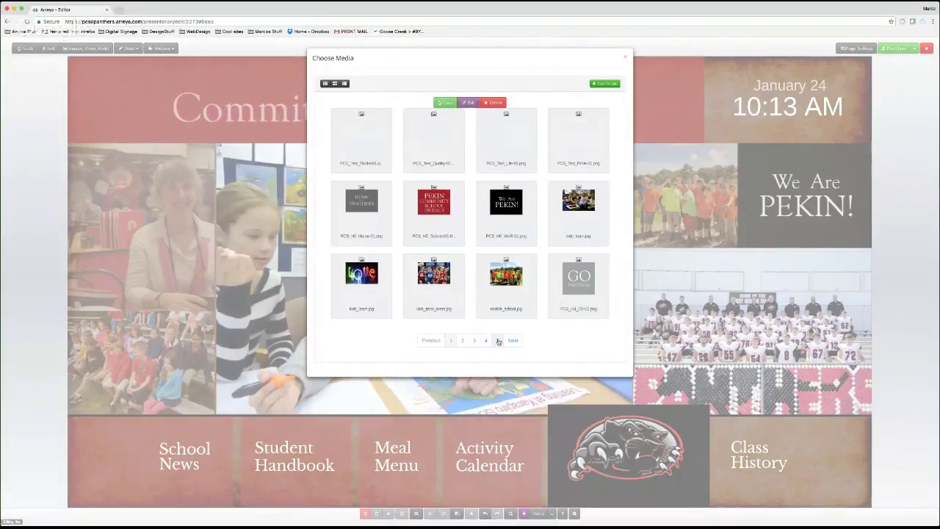
pyautogui.click(451, 341)
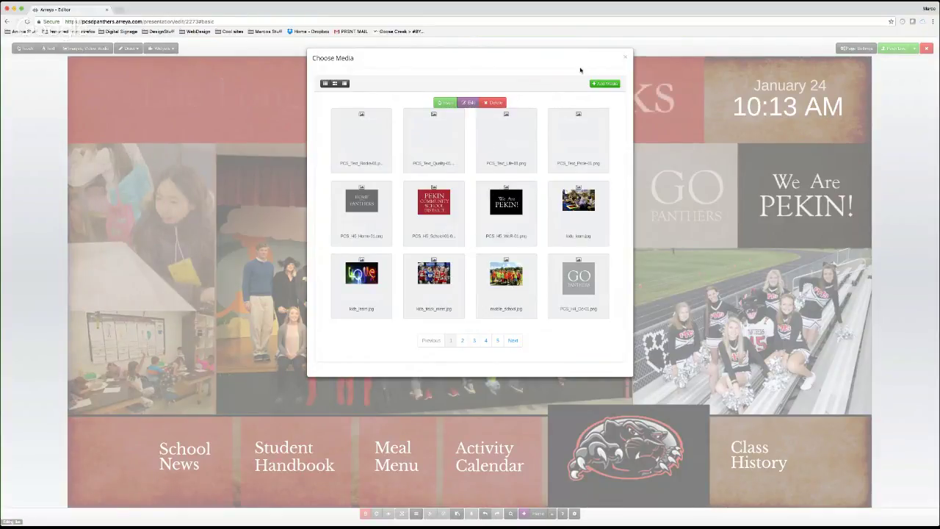
pyautogui.click(625, 59)
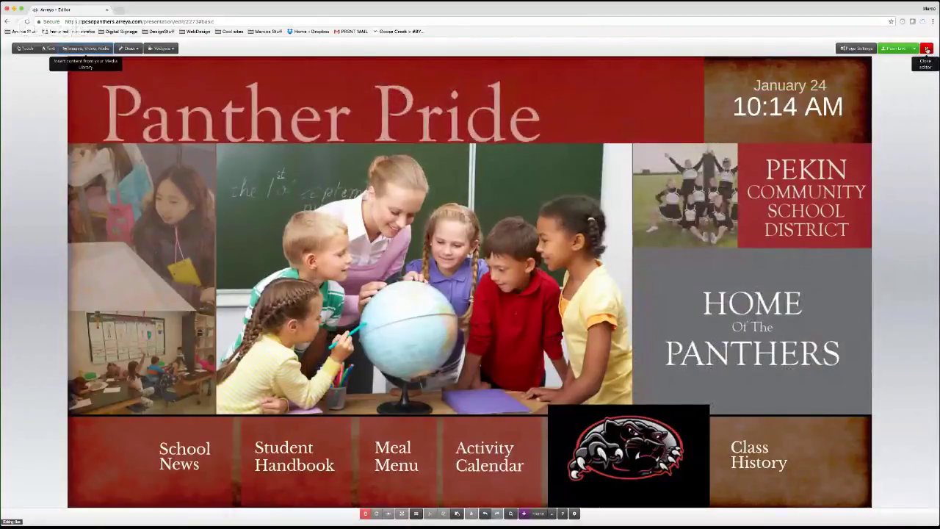
# - Close the presentation editor, discarding the unsaved changes, and open the slideshow management list
pyautogui.click(927, 49)
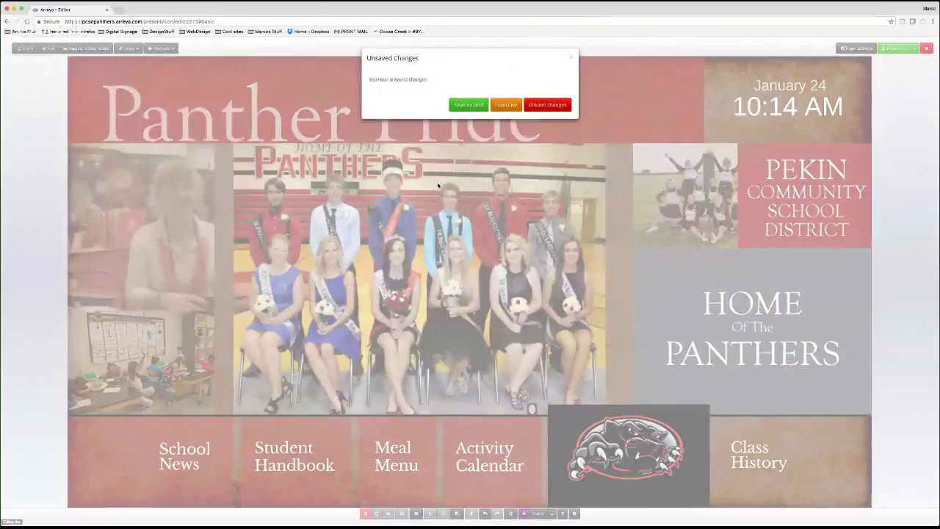
pyautogui.click(545, 104)
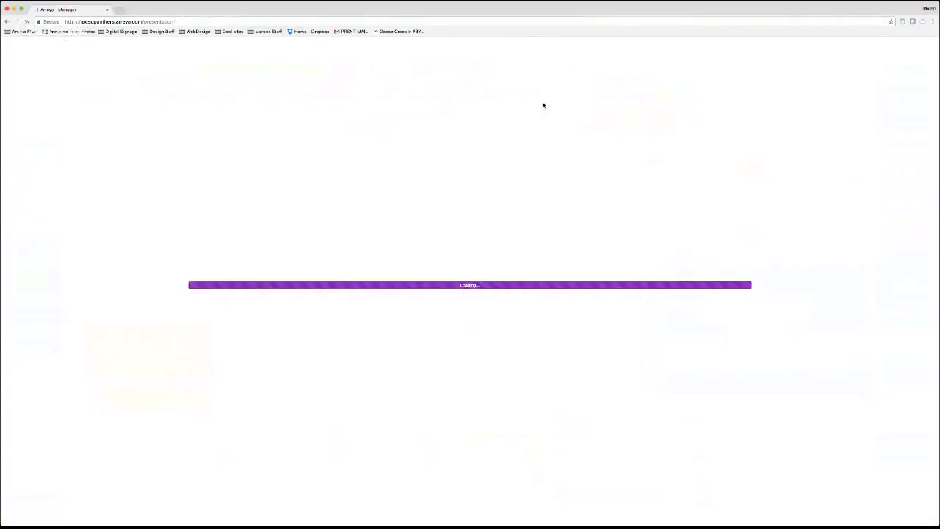
pyautogui.click(137, 49)
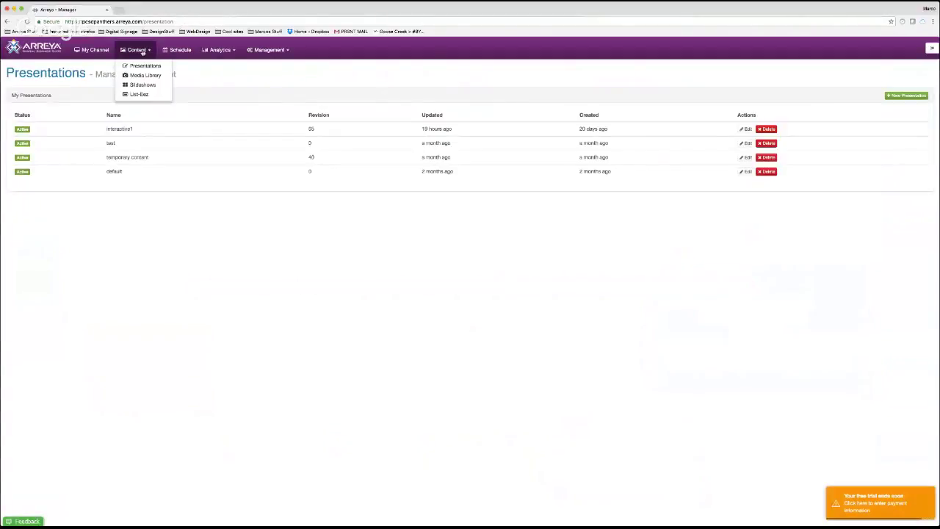
pyautogui.click(142, 85)
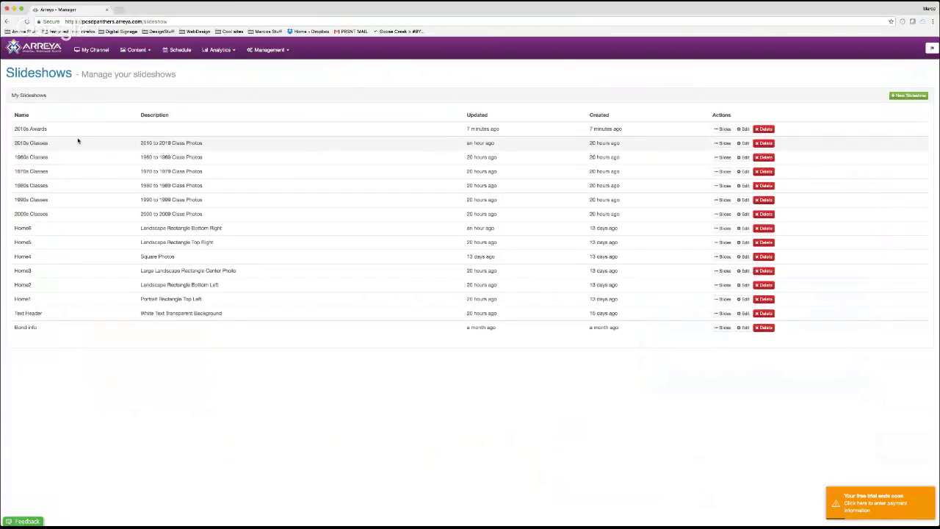
# - Examine the slides in the 2010s Classes slideshow and the media available for adding slides
pyautogui.click(725, 143)
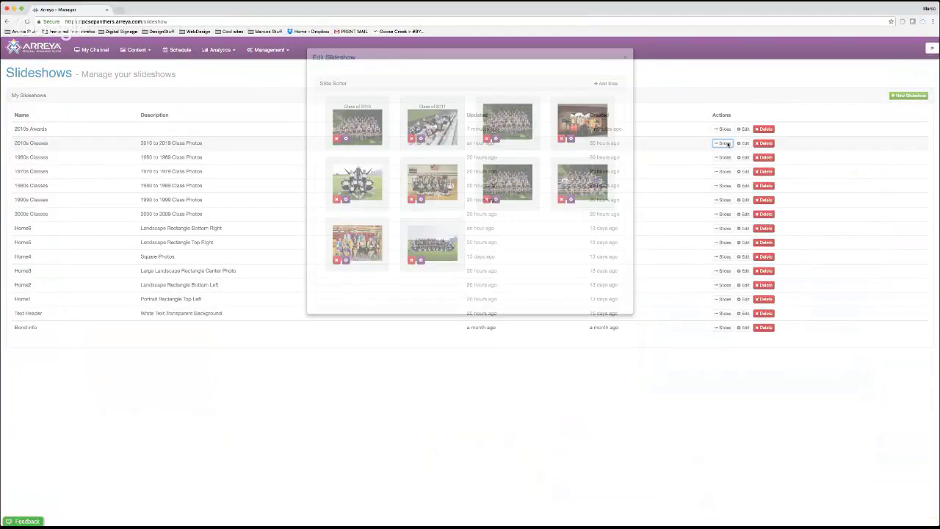
pyautogui.click(605, 83)
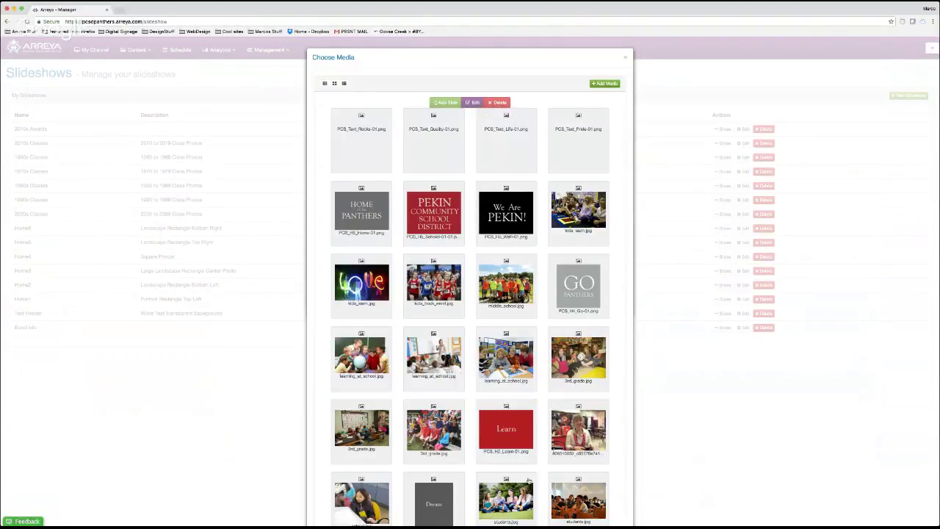
pyautogui.click(625, 59)
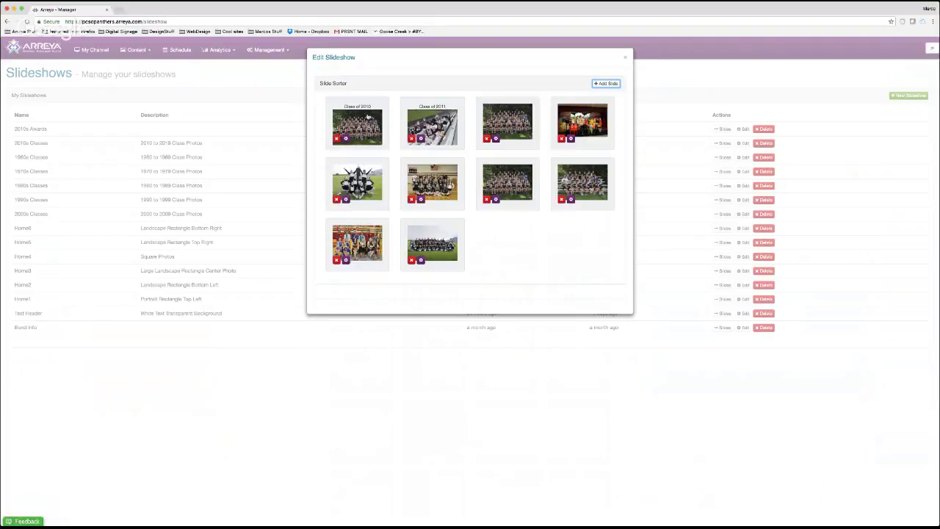
pyautogui.click(627, 58)
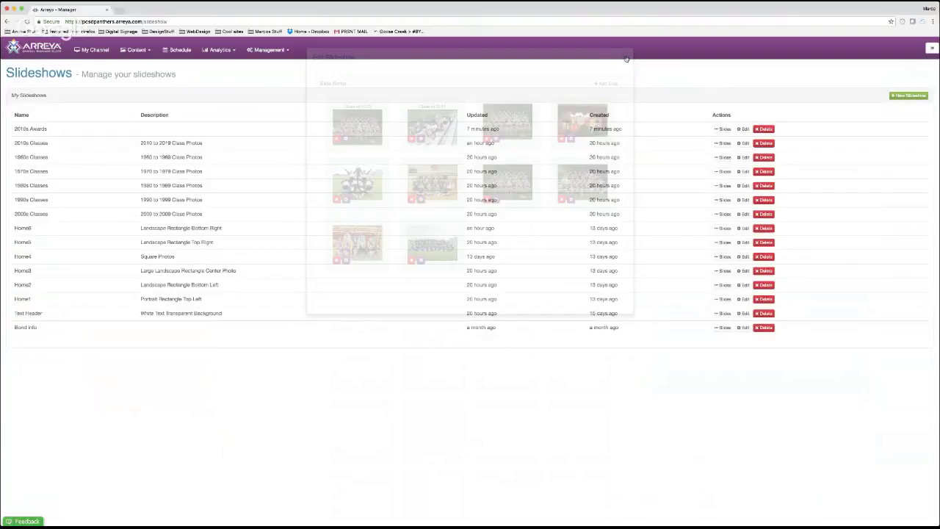
# - Return to the presentations list and open the interactive1 presentation for editing
pyautogui.click(137, 49)
pyautogui.click(140, 65)
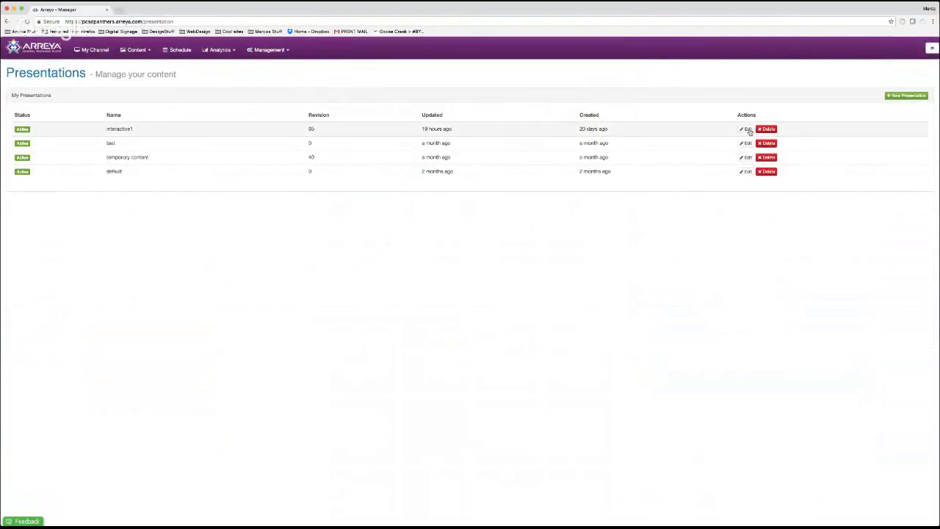
pyautogui.click(747, 129)
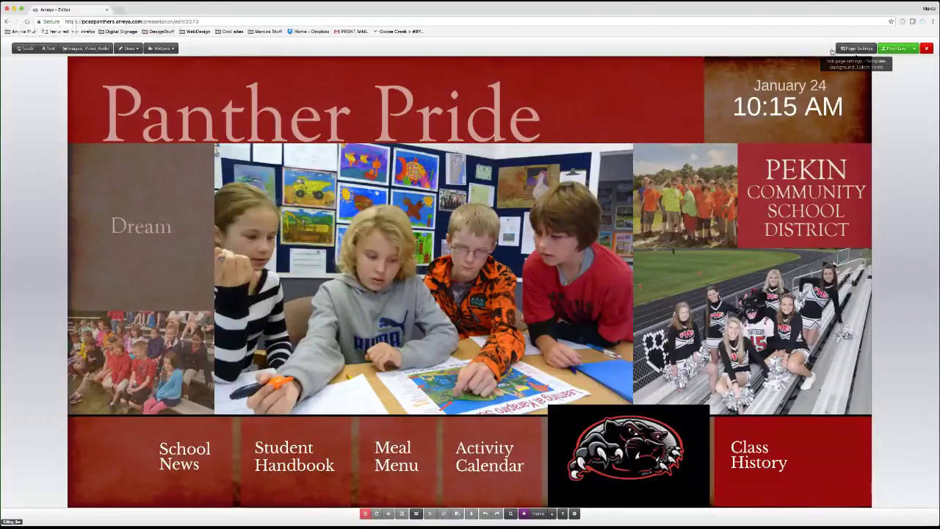
# - Set the Home page's background color to black (#000000) in the theme settings
pyautogui.click(854, 49)
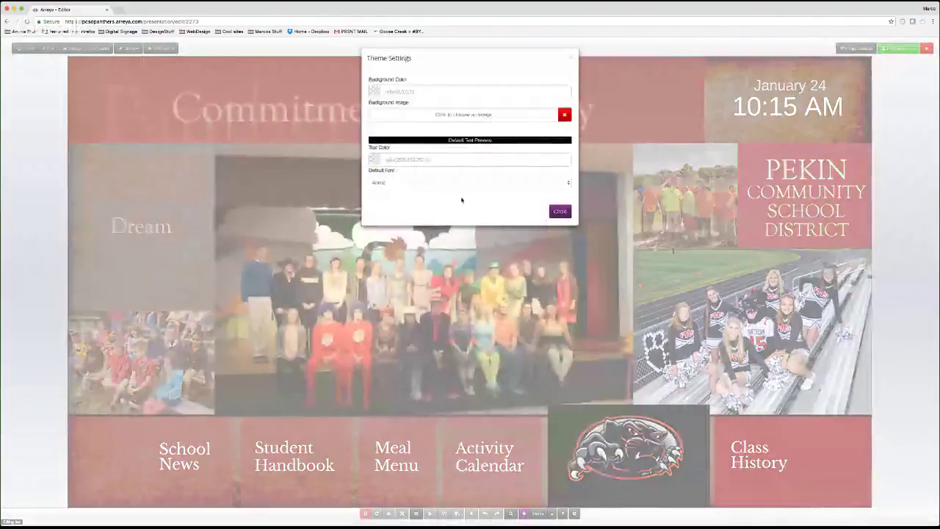
pyautogui.click(375, 91)
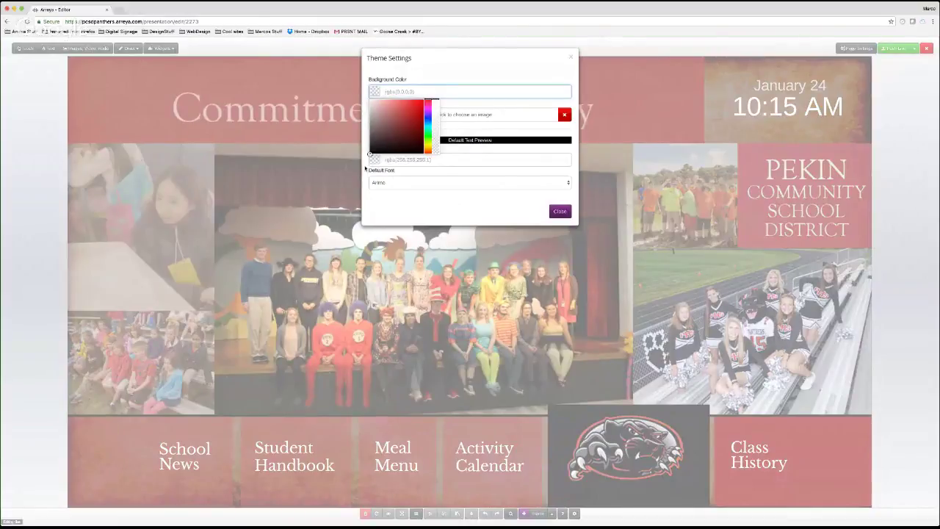
pyautogui.moveTo(371, 153)
pyautogui.mouseDown()
pyautogui.moveTo(424, 97)
pyautogui.moveTo(370, 142)
pyautogui.mouseUp()
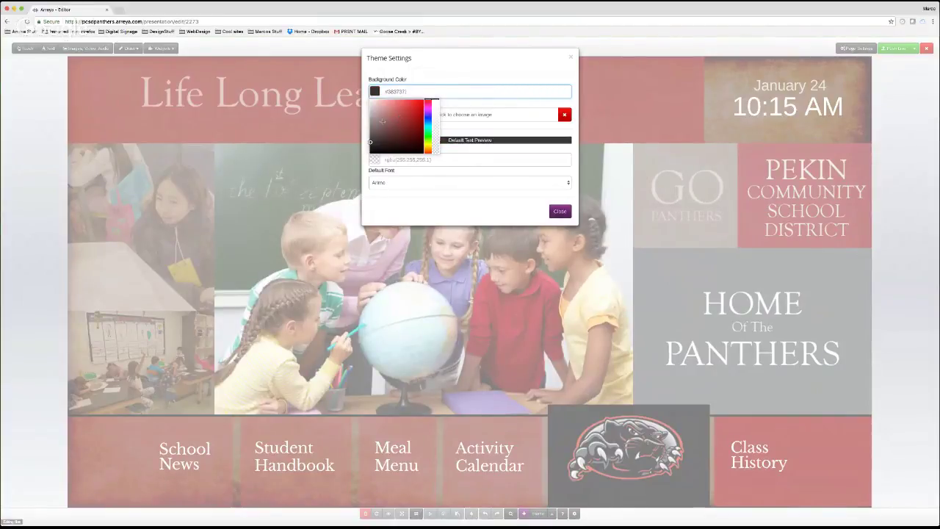
pyautogui.click(479, 114)
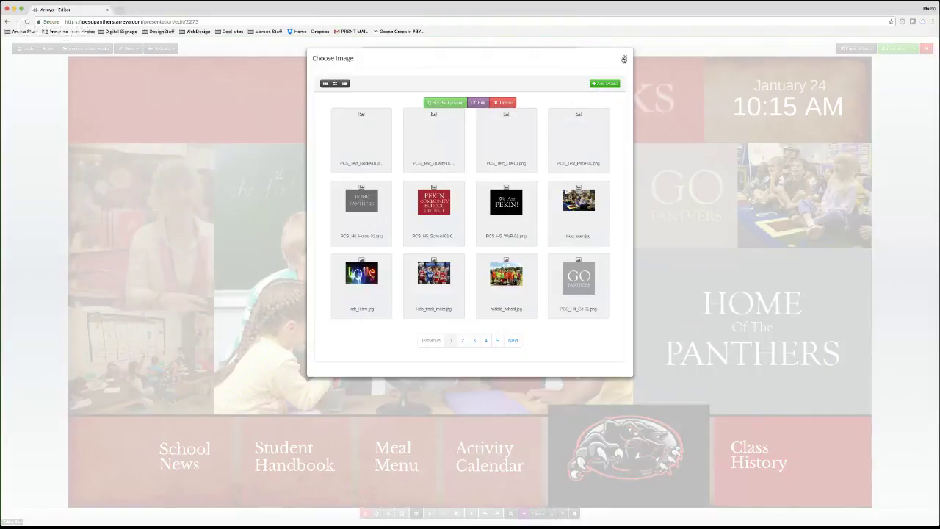
pyautogui.click(624, 58)
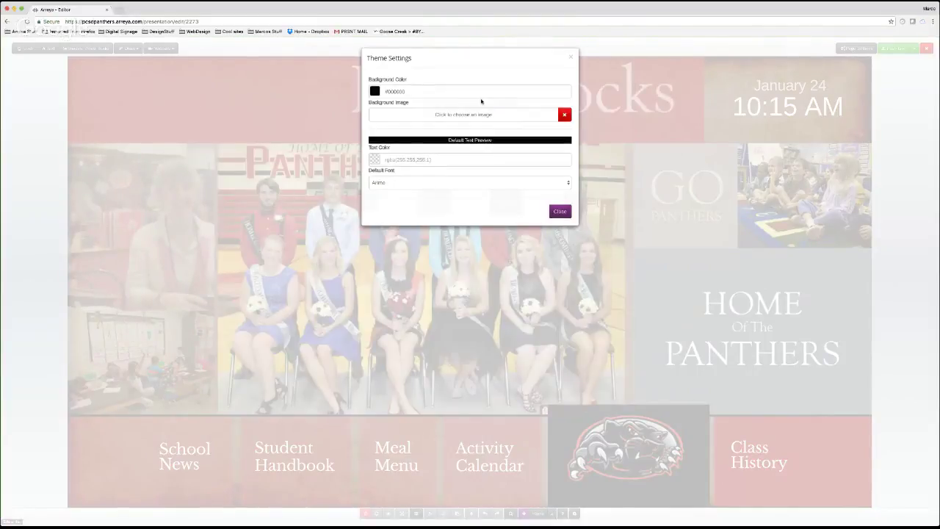
# - Set the grey paper texture from the media library as the Home page's background image
pyautogui.click(416, 115)
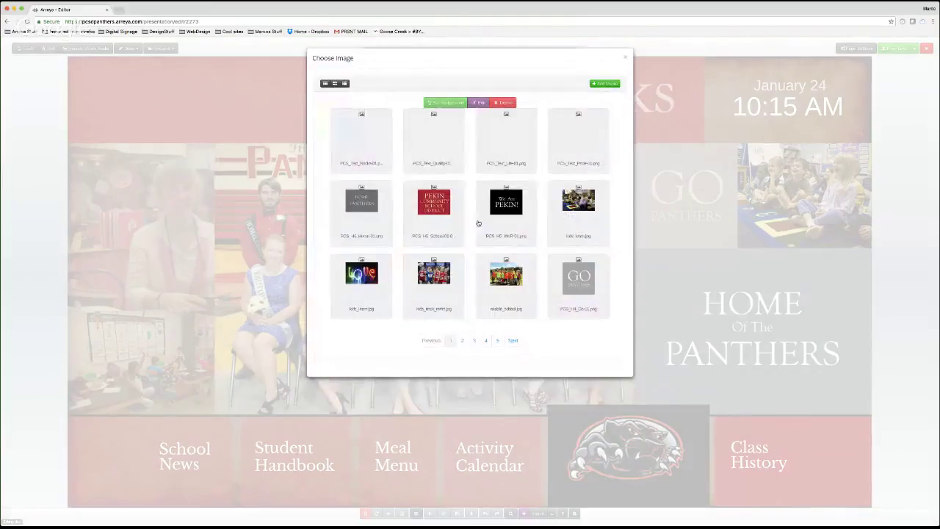
pyautogui.click(474, 340)
pyautogui.click(486, 341)
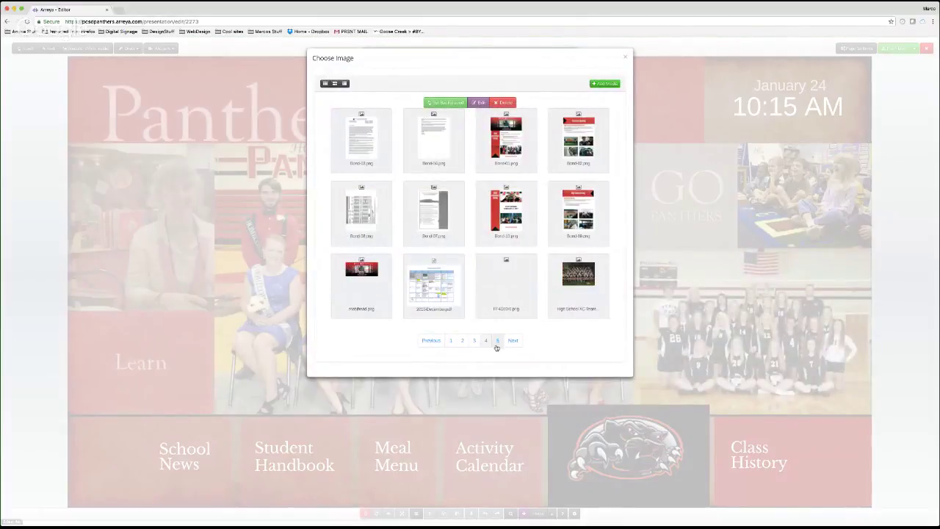
pyautogui.click(473, 340)
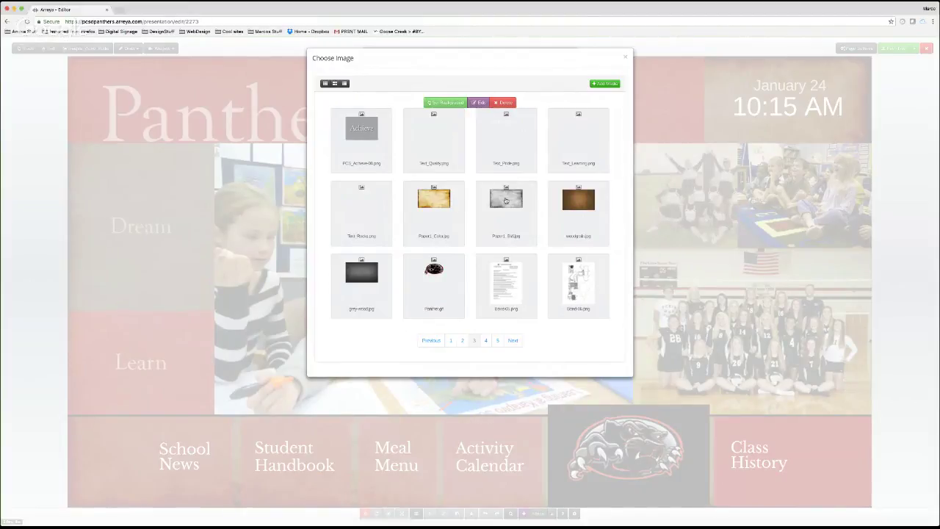
pyautogui.click(505, 199)
pyautogui.click(438, 103)
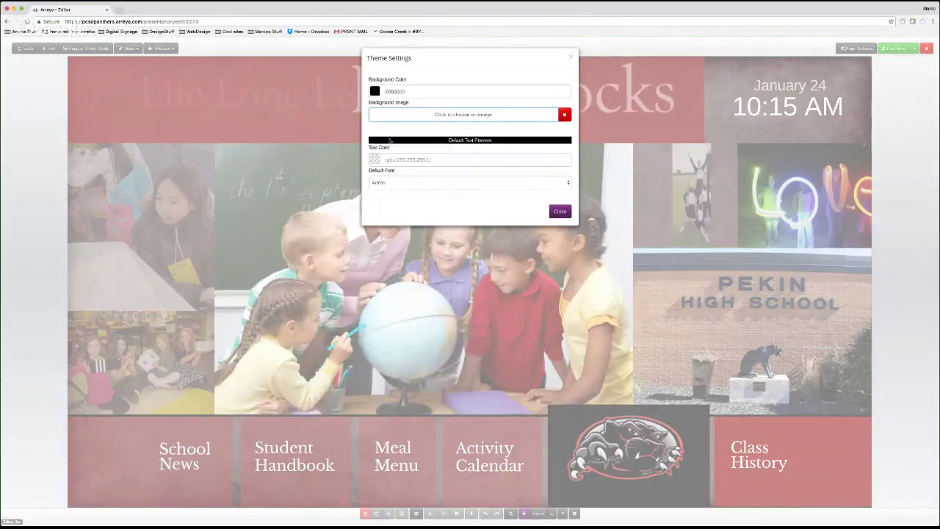
# - Check the default font choice, leaving Arimo selected, close the theme settings and show the draft-saving option
pyautogui.click(482, 182)
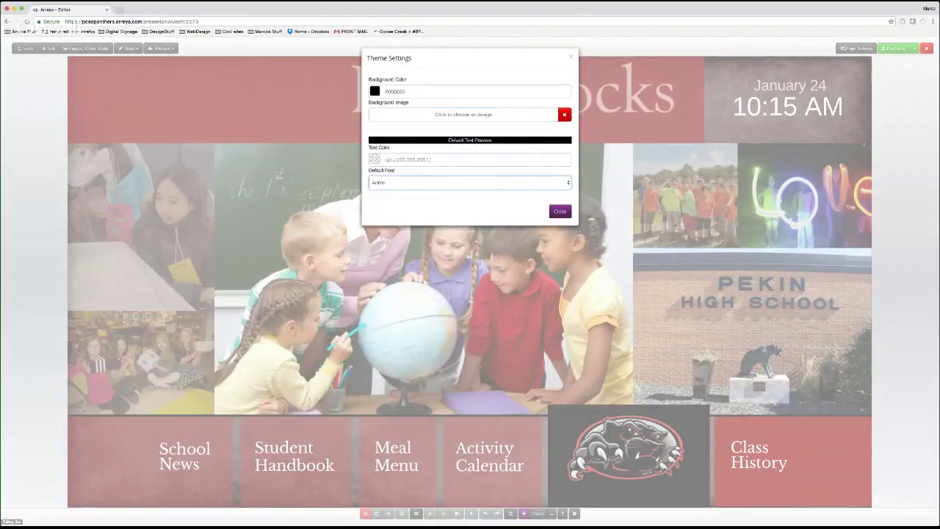
pyautogui.click(559, 211)
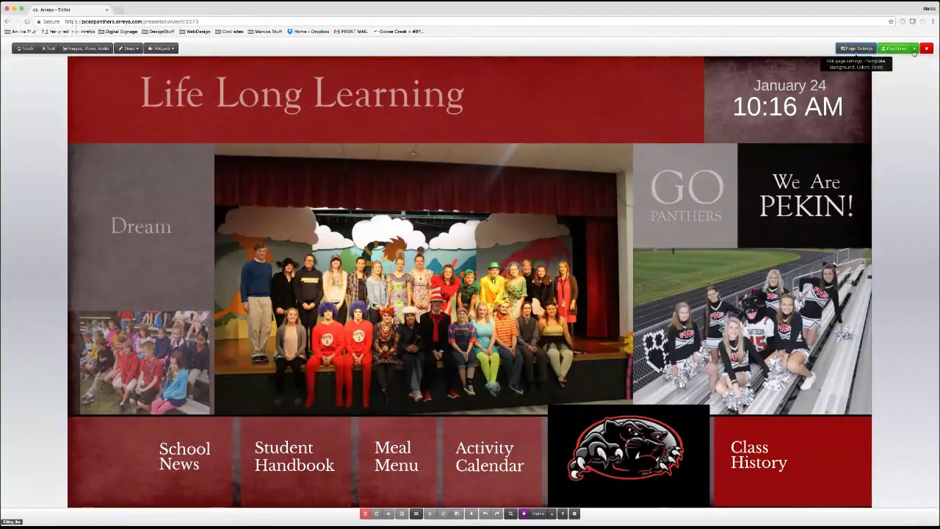
pyautogui.click(914, 48)
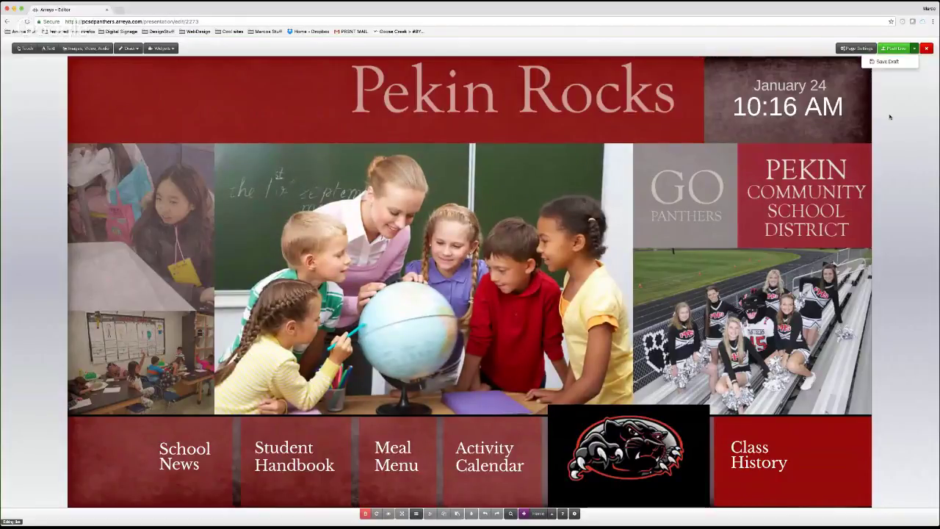
# - Review the draft-saving option offered as an alternative to pushing the presentation live
pyautogui.click(885, 62)
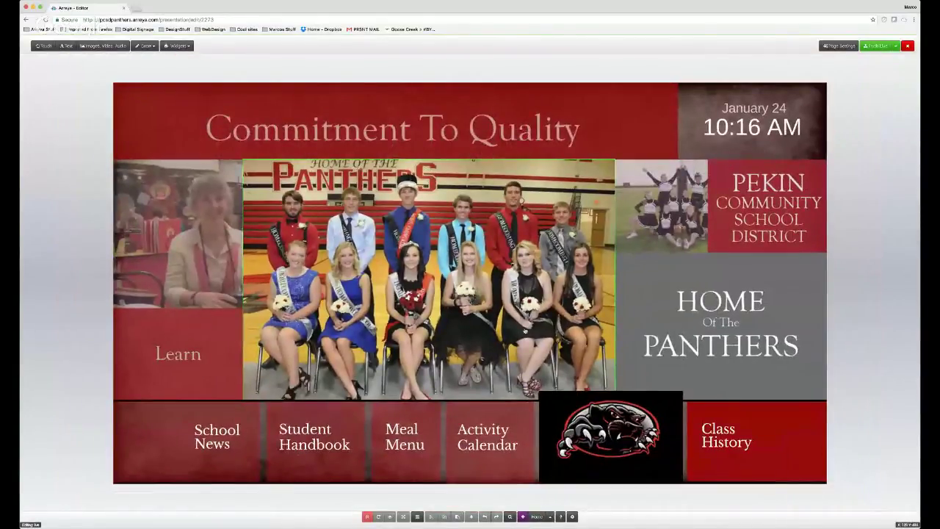
pyautogui.click(896, 46)
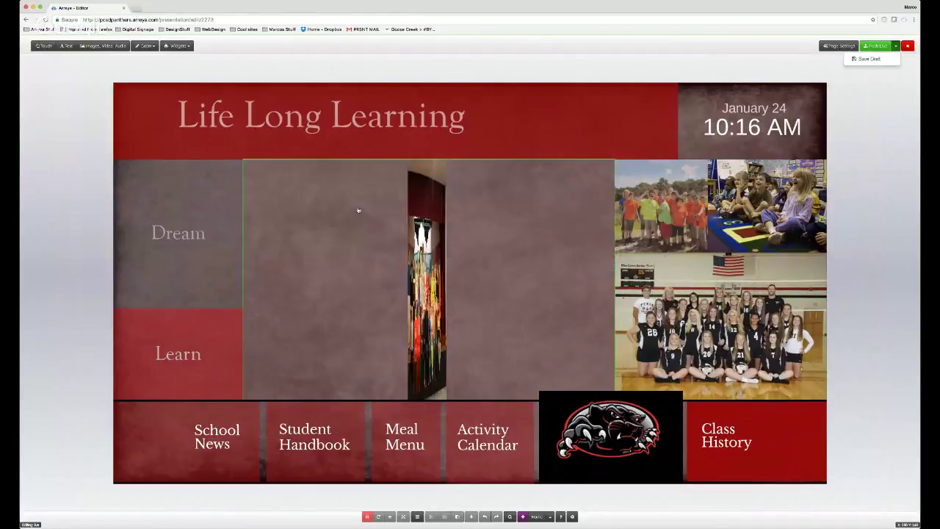
pyautogui.click(869, 58)
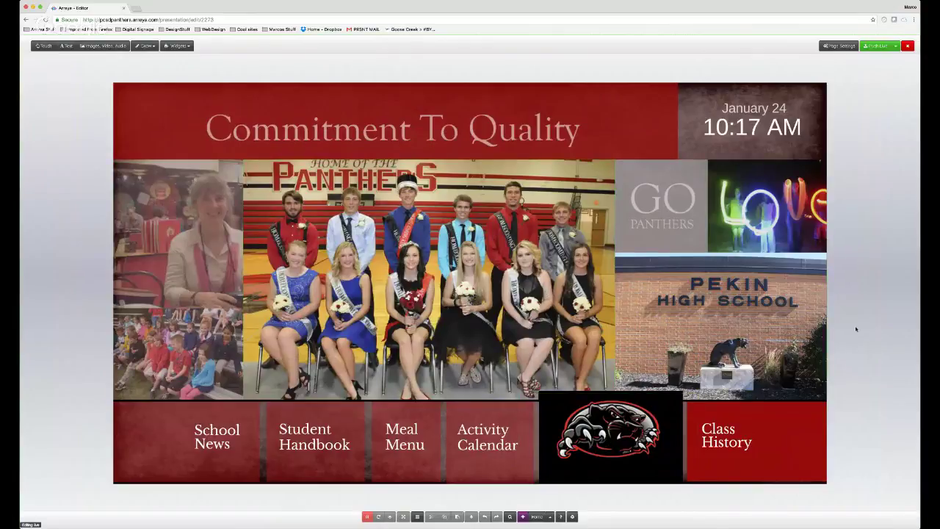
pyautogui.click(896, 45)
pyautogui.click(870, 61)
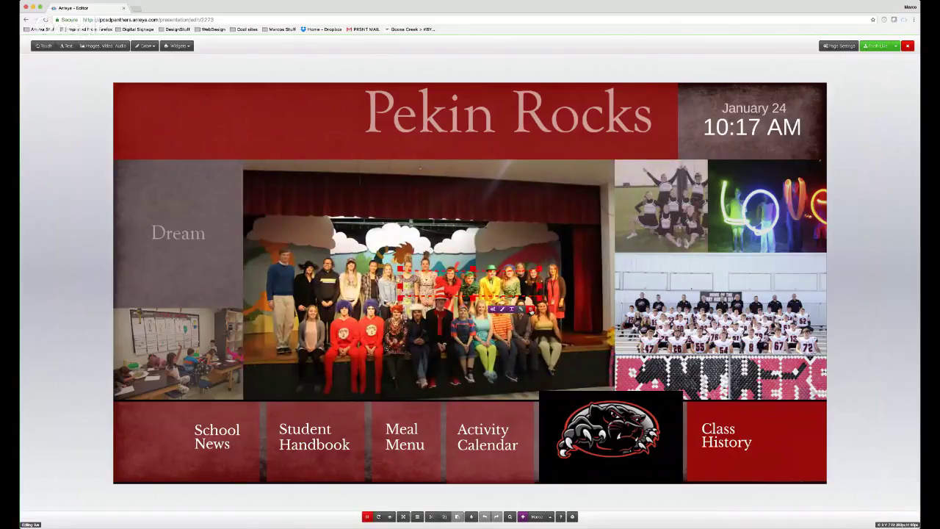
# - Delete the small element placed over the large center slideshow on the Home page and confirm the deletion
pyautogui.click(532, 310)
pyautogui.press('Return')
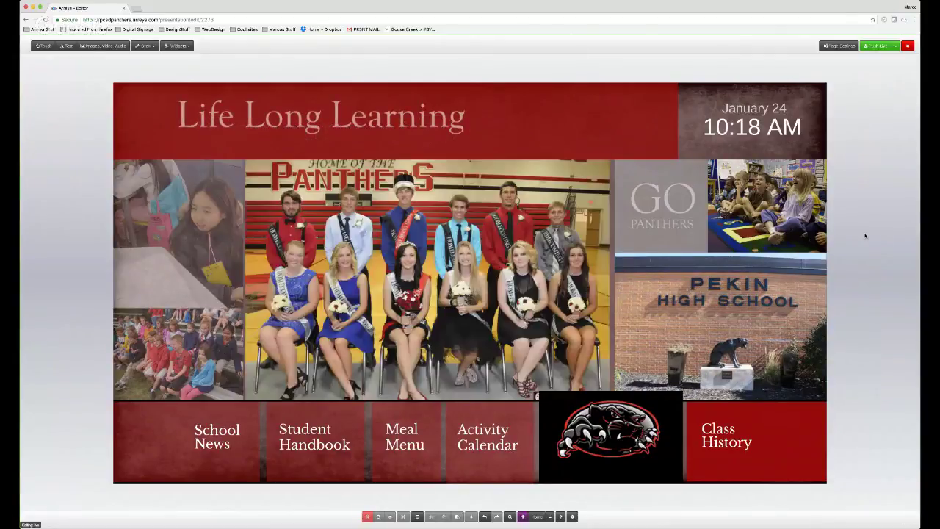
pyautogui.click(522, 280)
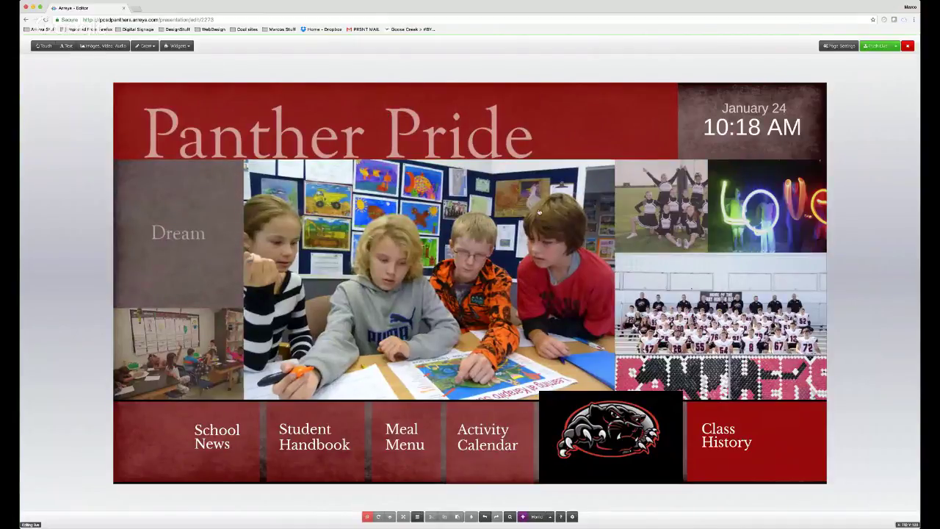
# - View the 2010sClass page with its class photo gallery and return to the Home page
pyautogui.click(549, 517)
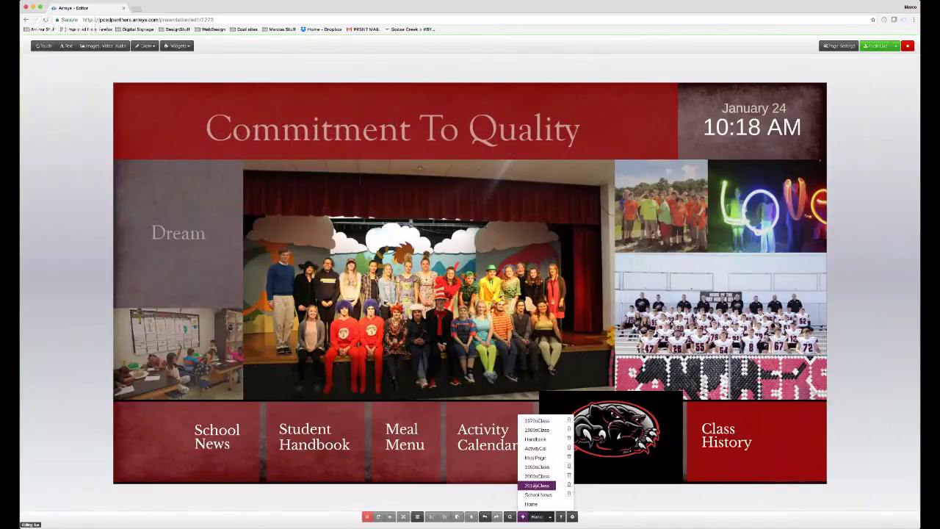
pyautogui.click(537, 485)
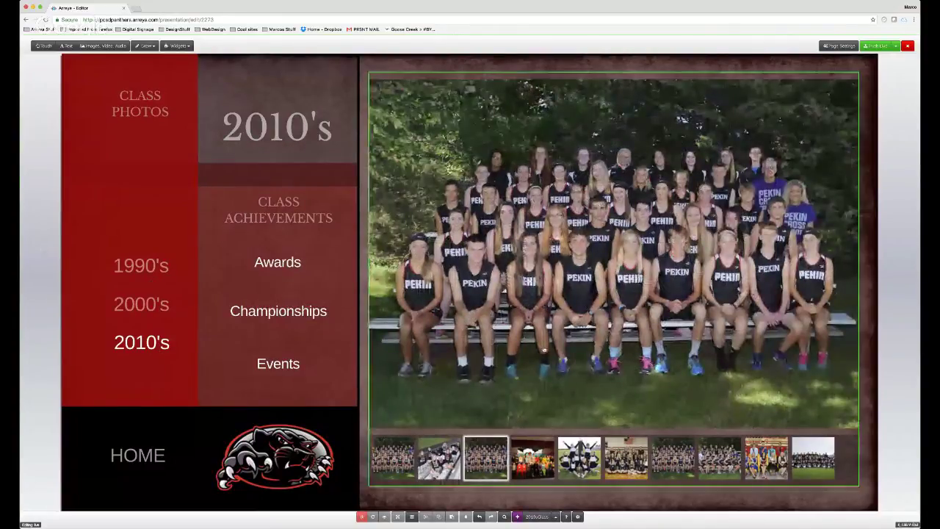
pyautogui.click(555, 518)
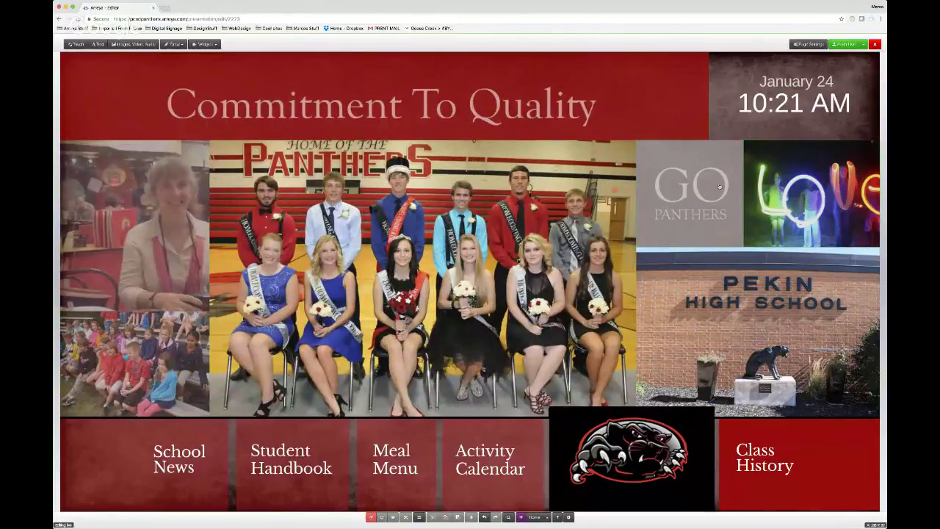
pyautogui.click(690, 199)
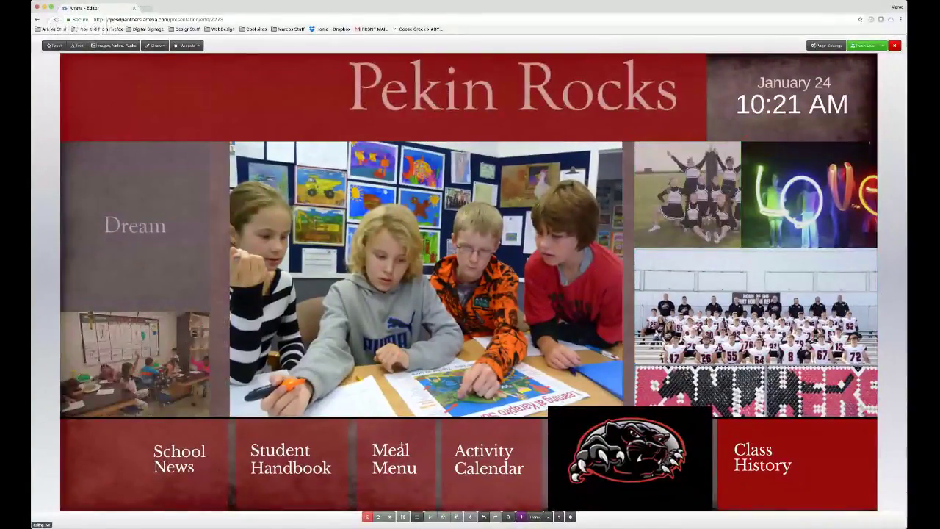
# - Point out the option for inserting media library content, then close the editor and discard the unsaved changes
pyautogui.click(111, 46)
pyautogui.click(620, 53)
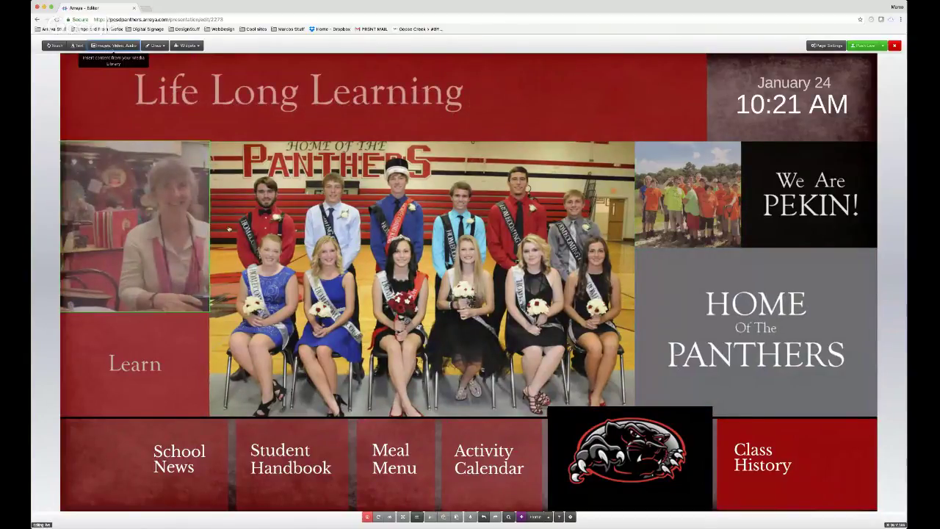
pyautogui.click(895, 45)
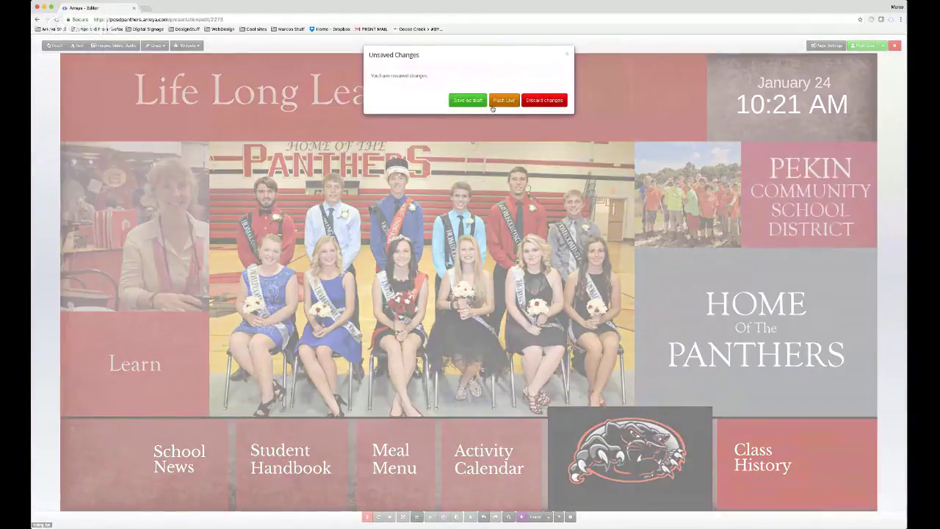
pyautogui.click(543, 101)
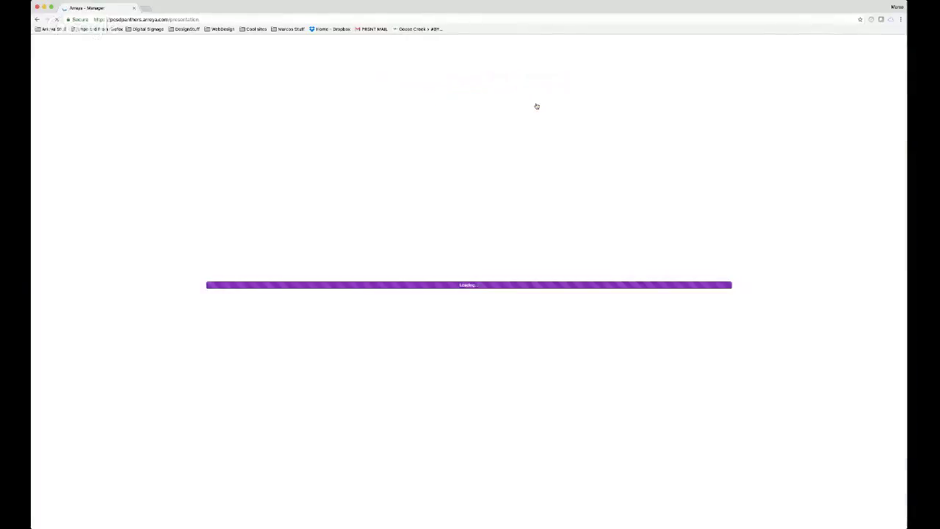
# - Show the available content types and open the slideshows list
pyautogui.click(165, 47)
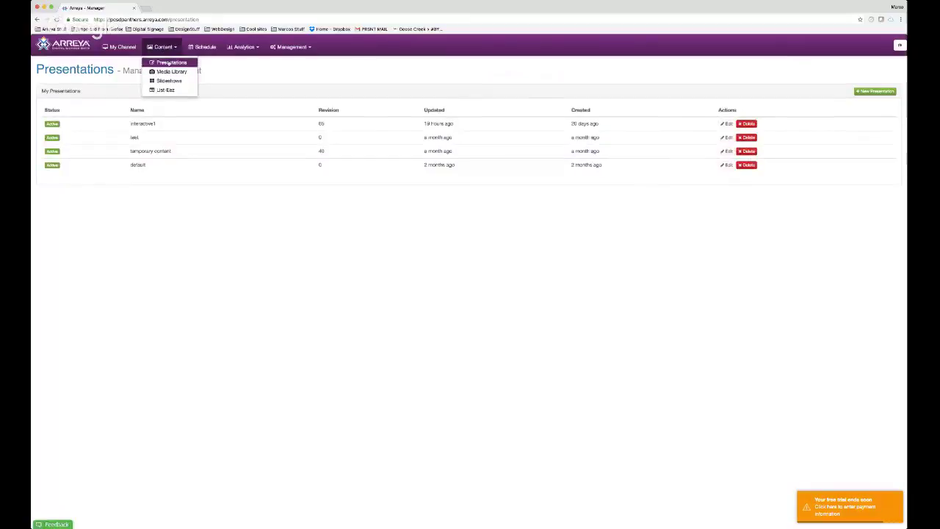
pyautogui.click(287, 76)
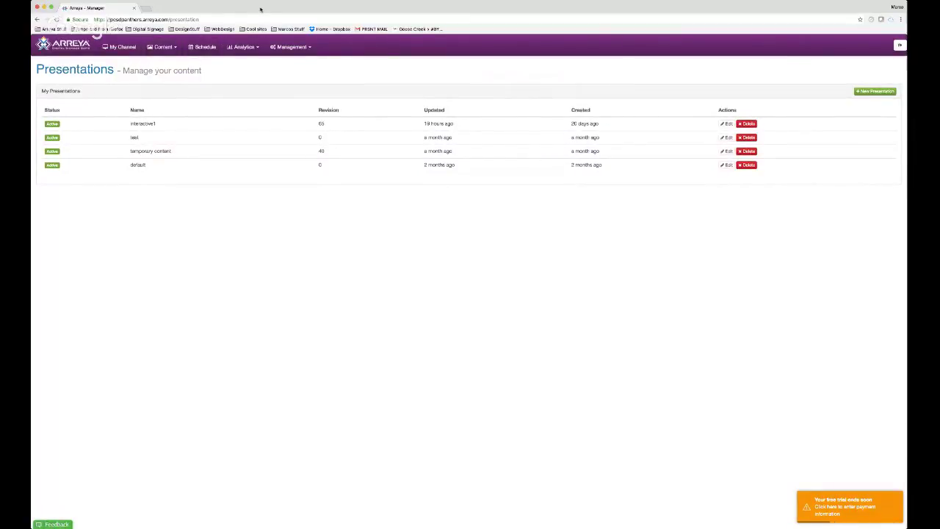
pyautogui.click(165, 48)
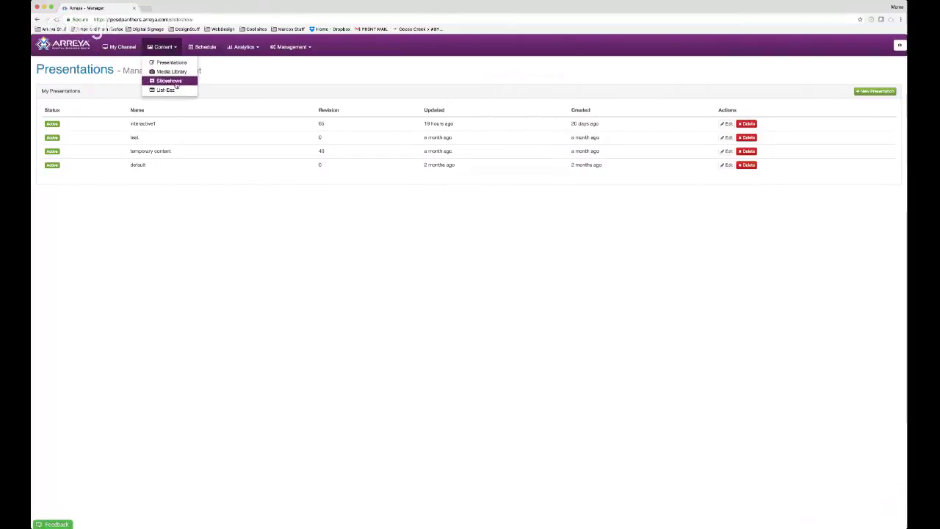
pyautogui.click(168, 81)
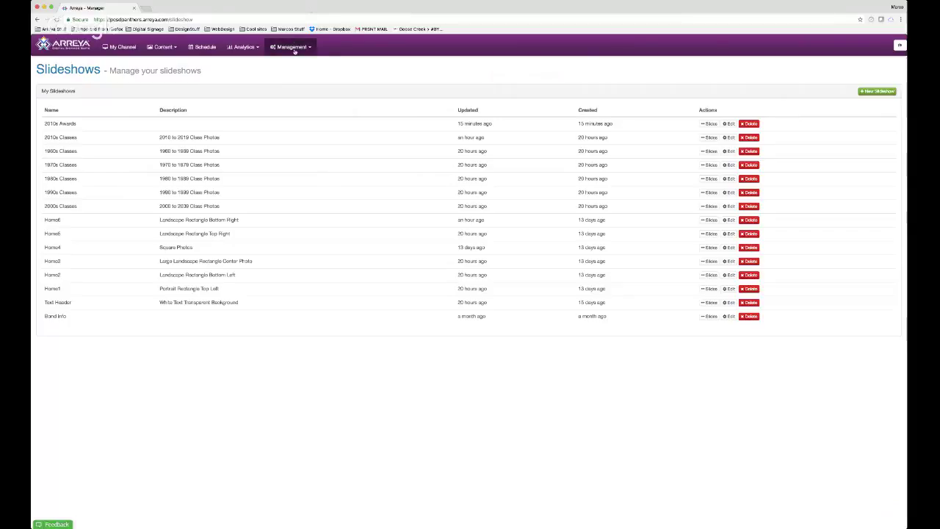
# - Reopen the interactive1 presentation from the presentations list for editing and switch to its 2010sClass page
pyautogui.click(163, 46)
pyautogui.click(167, 63)
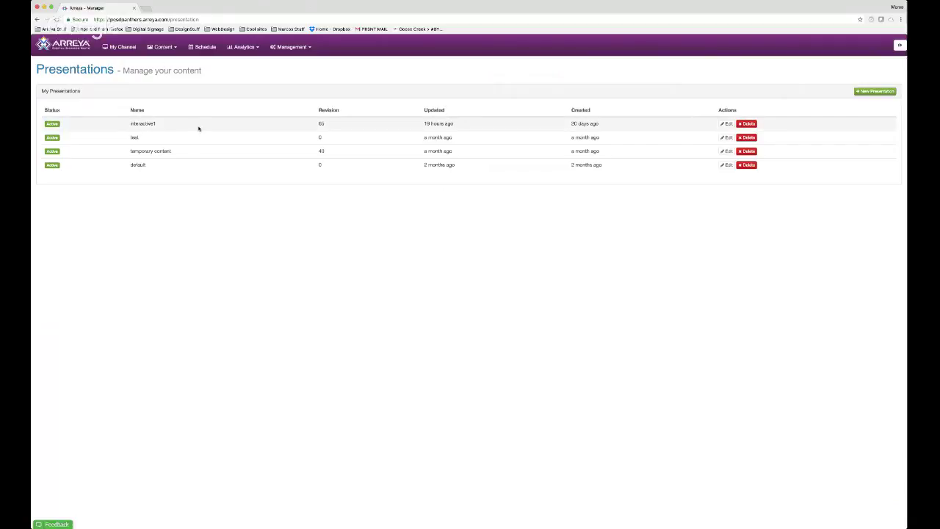
pyautogui.click(728, 124)
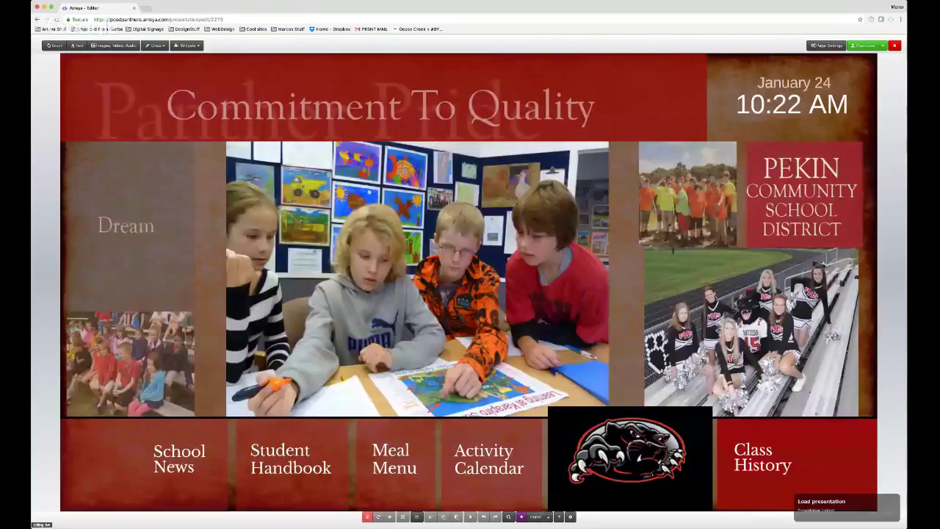
pyautogui.click(539, 516)
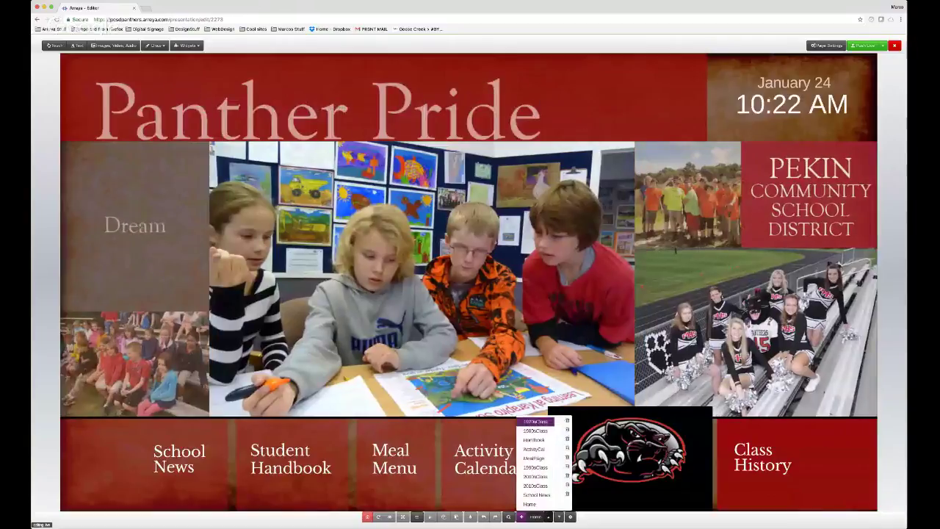
pyautogui.click(536, 485)
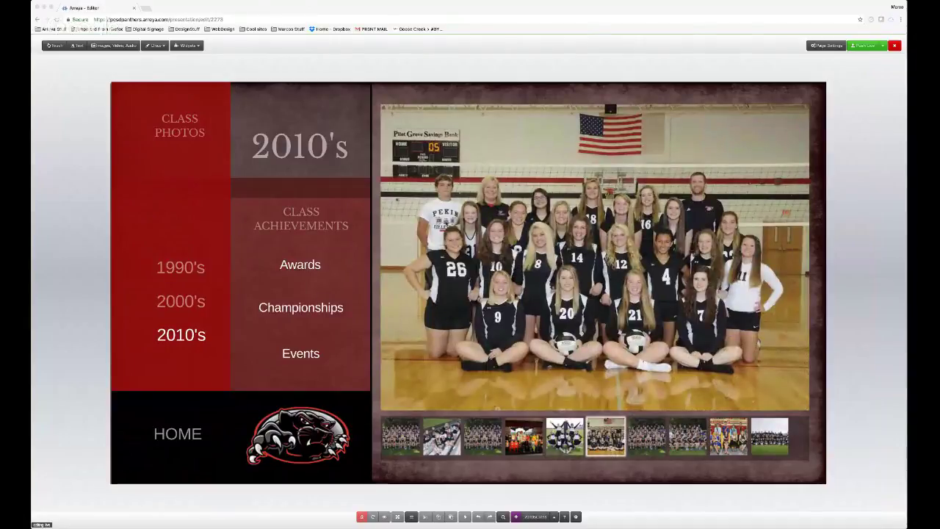
pyautogui.click(67, 134)
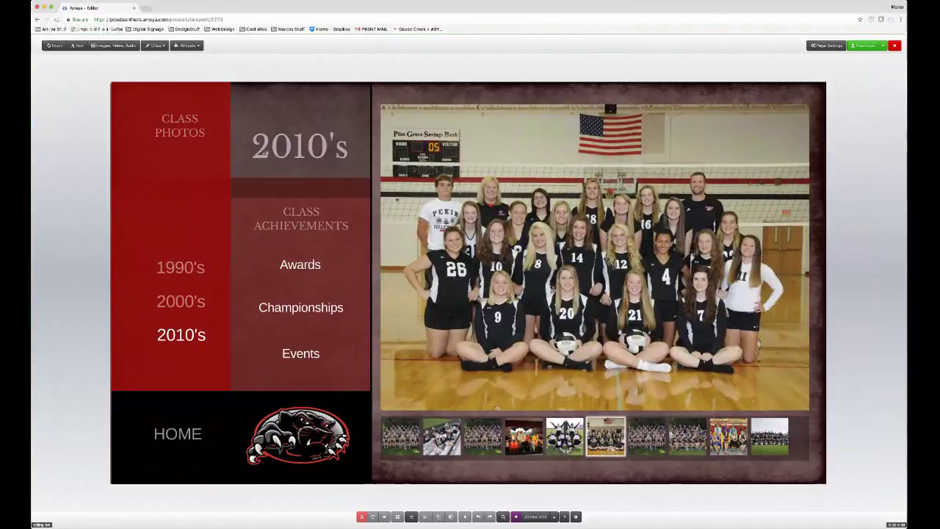